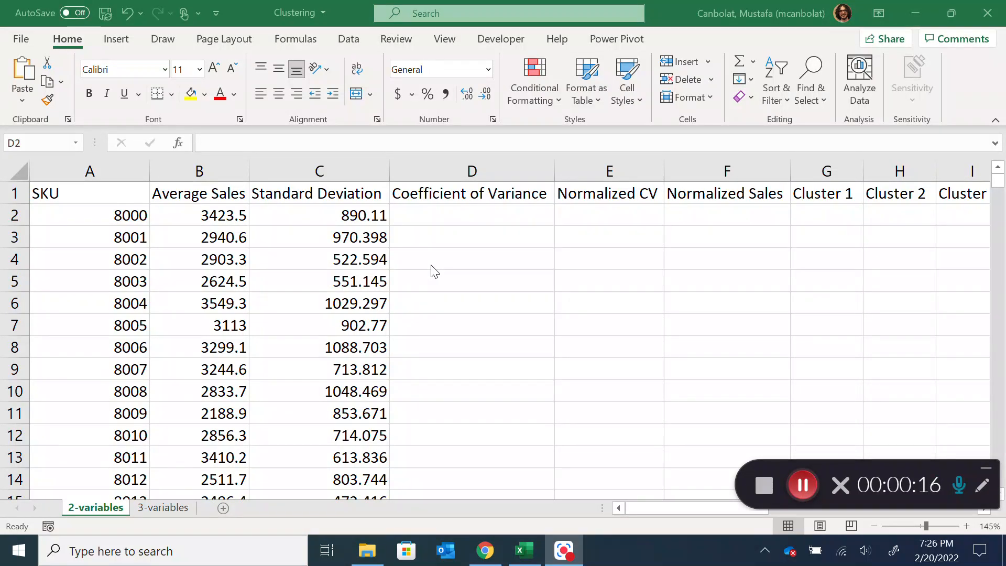
Switch to Chrome and examine the Google image results for sandwich to compare the different kinds shown
click(485, 553)
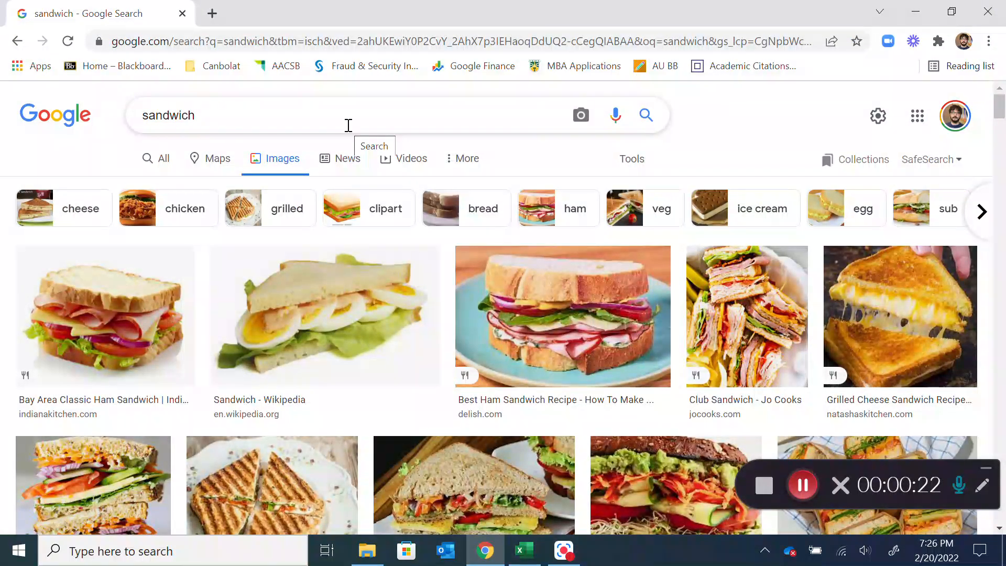
scroll(314, 210, down, 10)
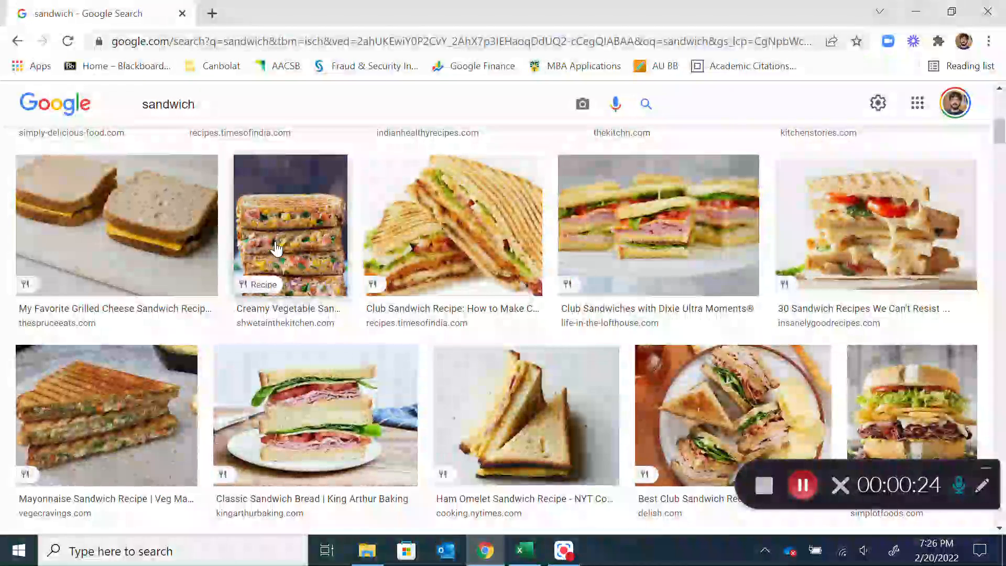
scroll(280, 248, up, 10)
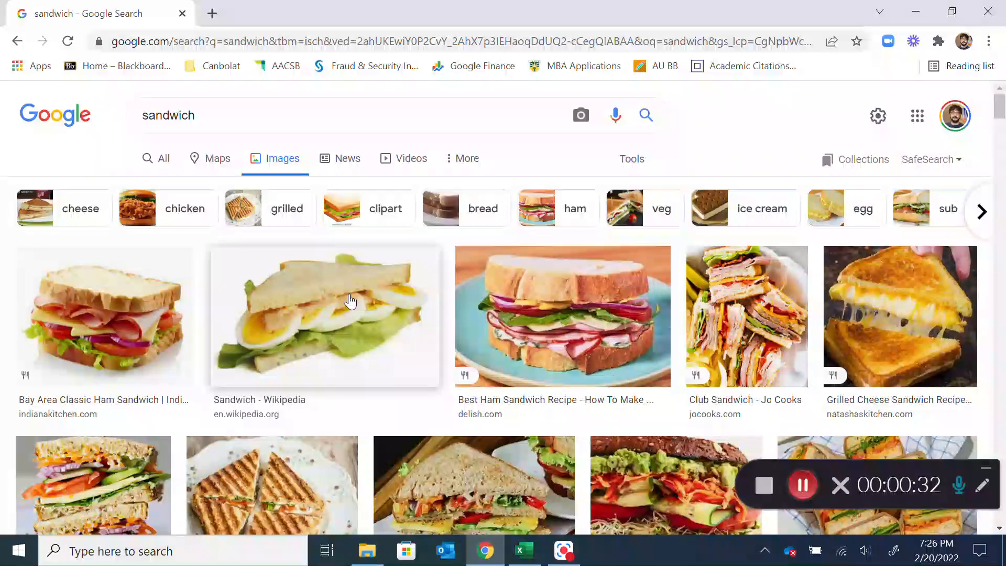
scroll(325, 295, down, 6)
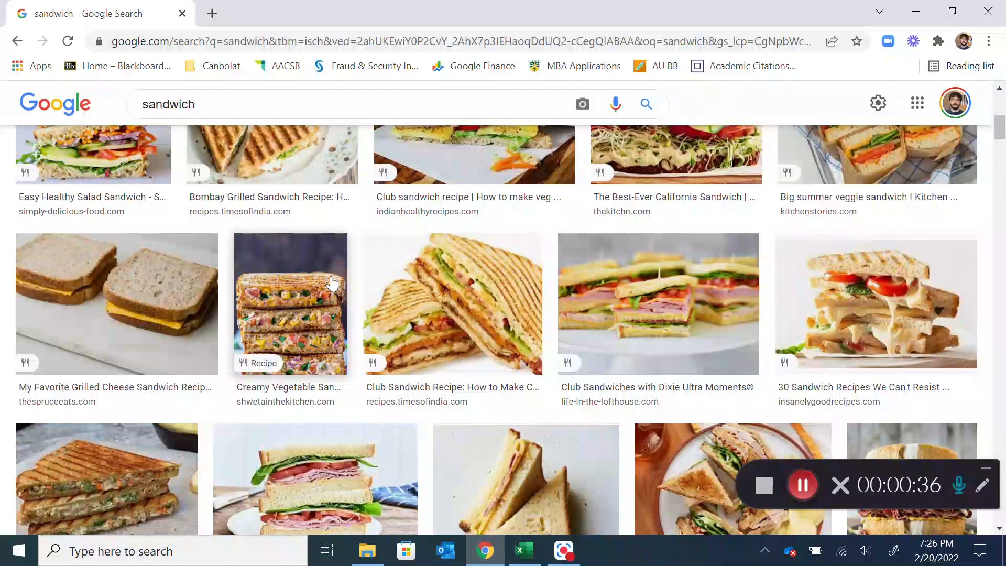
scroll(331, 283, up, 5)
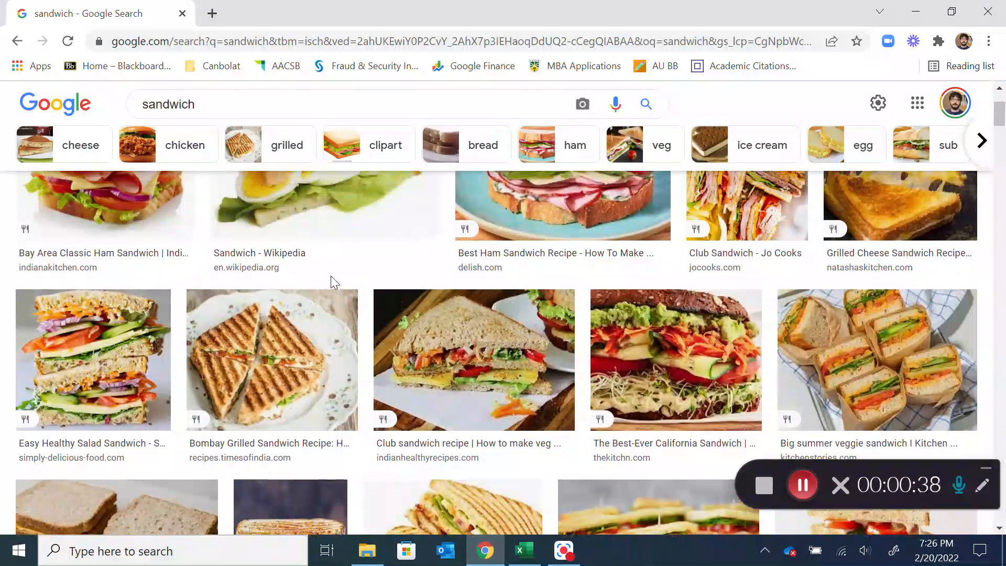
scroll(331, 277, up, 3)
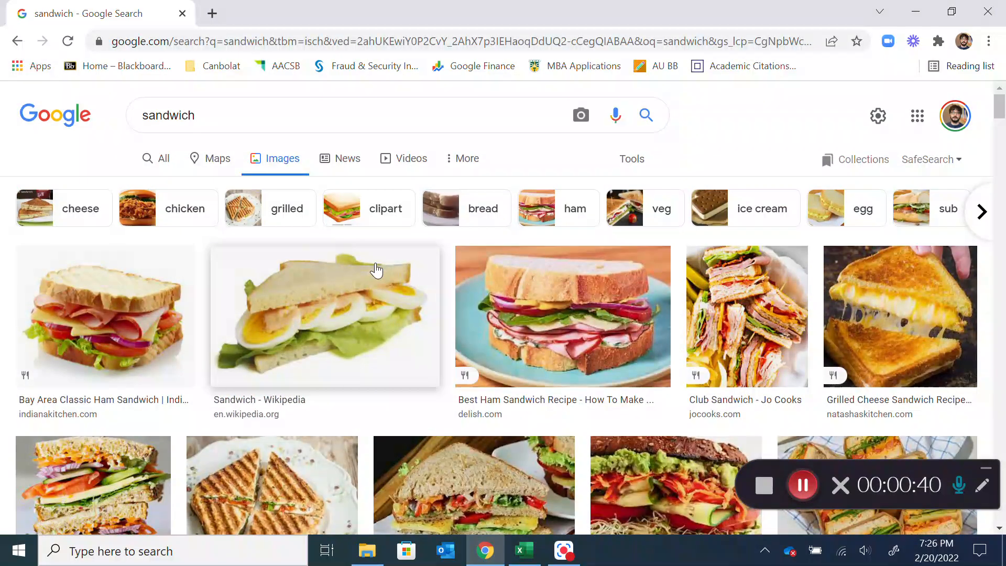
scroll(381, 269, down, 2)
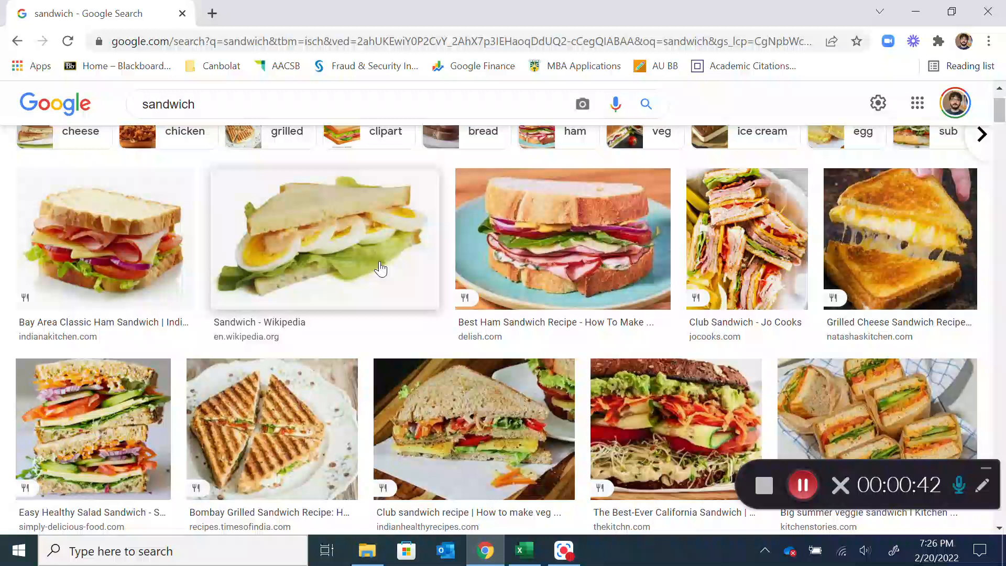
scroll(380, 269, up, 2)
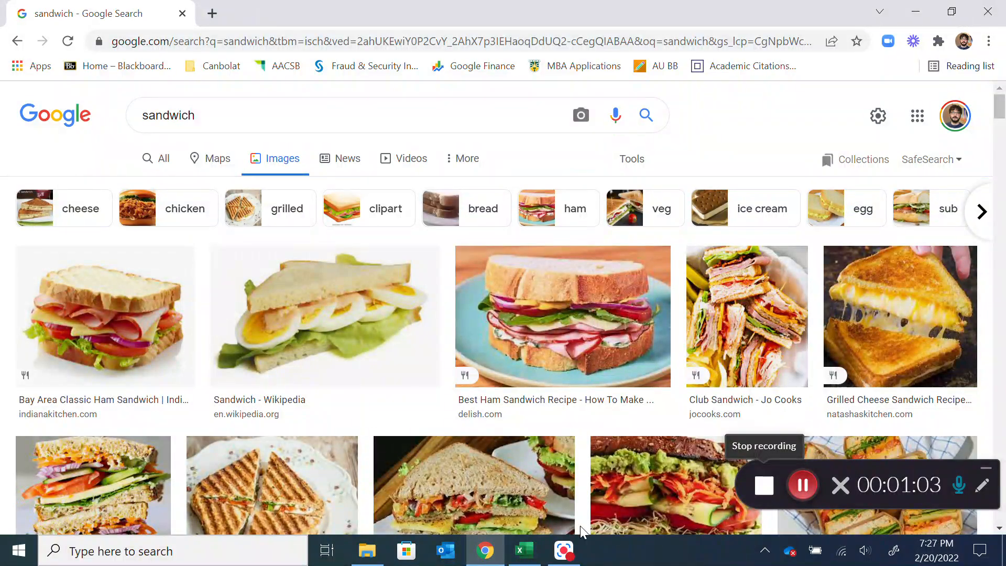
Switch to Excel and enter the formula =C2/B2 in D2 for the first SKU's coefficient of variance
click(524, 551)
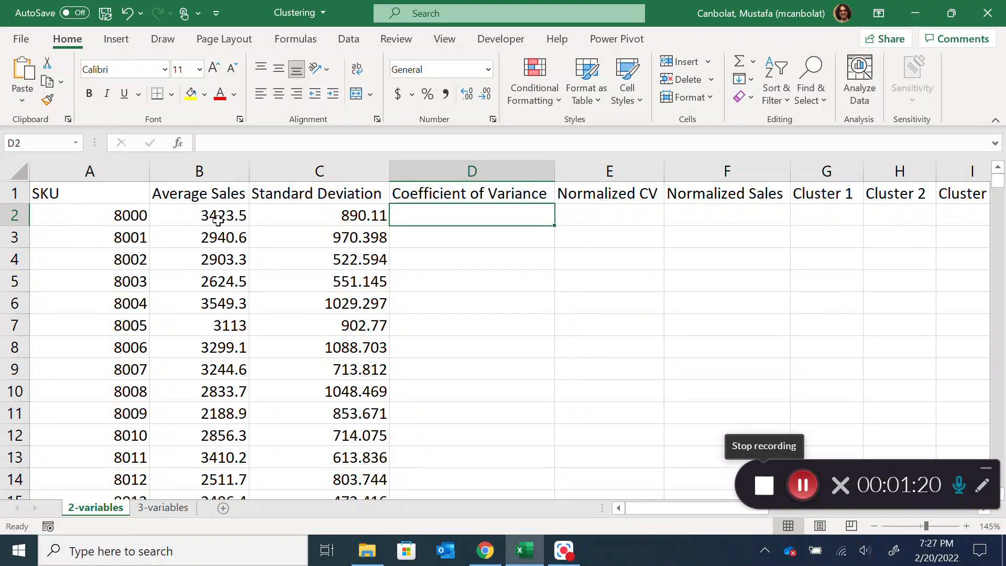
click(302, 220)
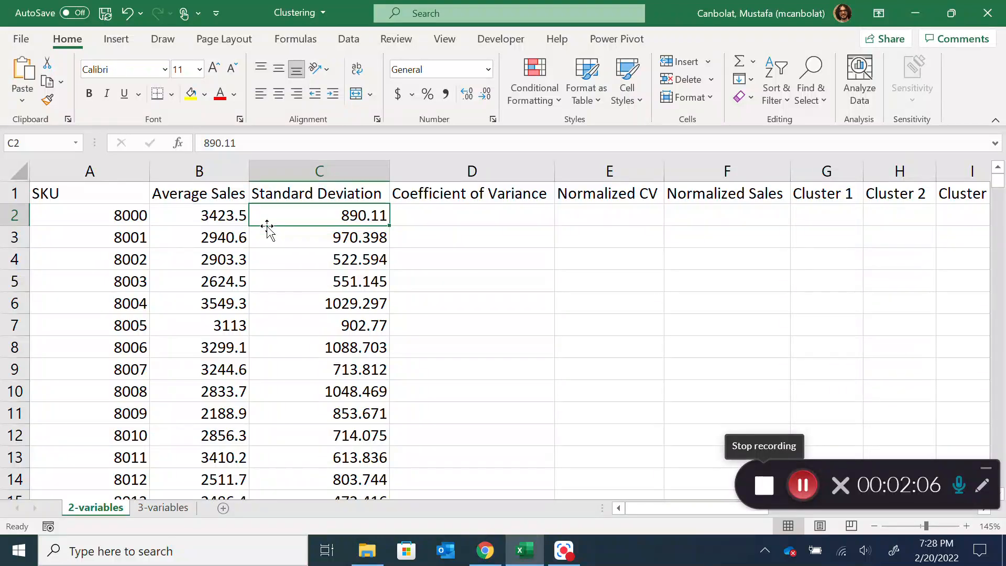
click(435, 220)
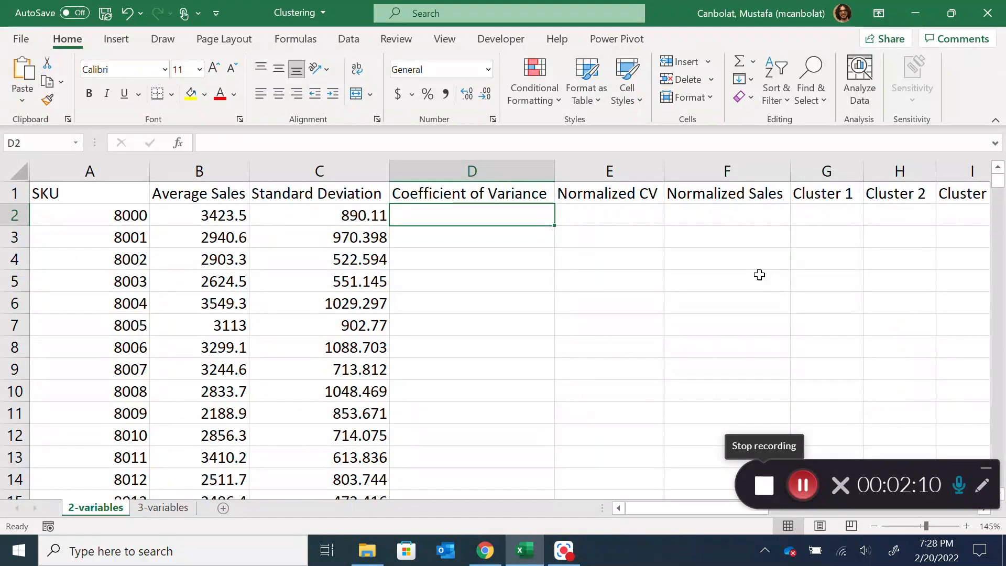
text(=)
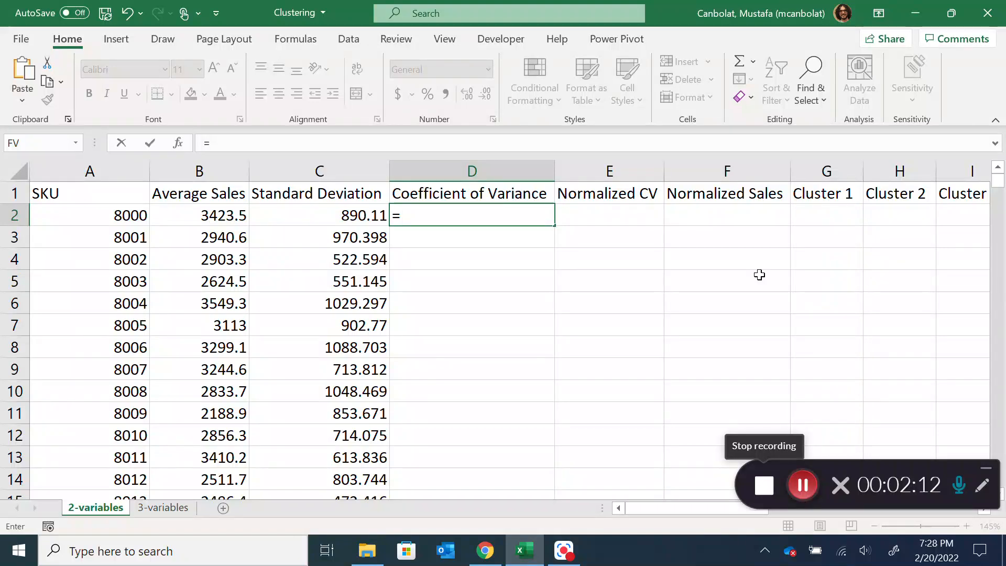
key(Left)
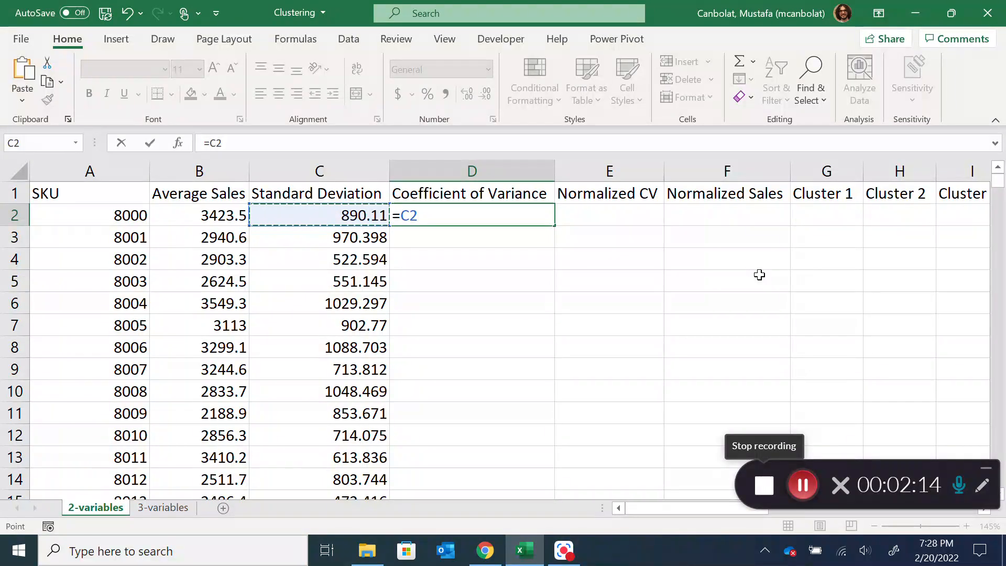
text(/)
key(Left)
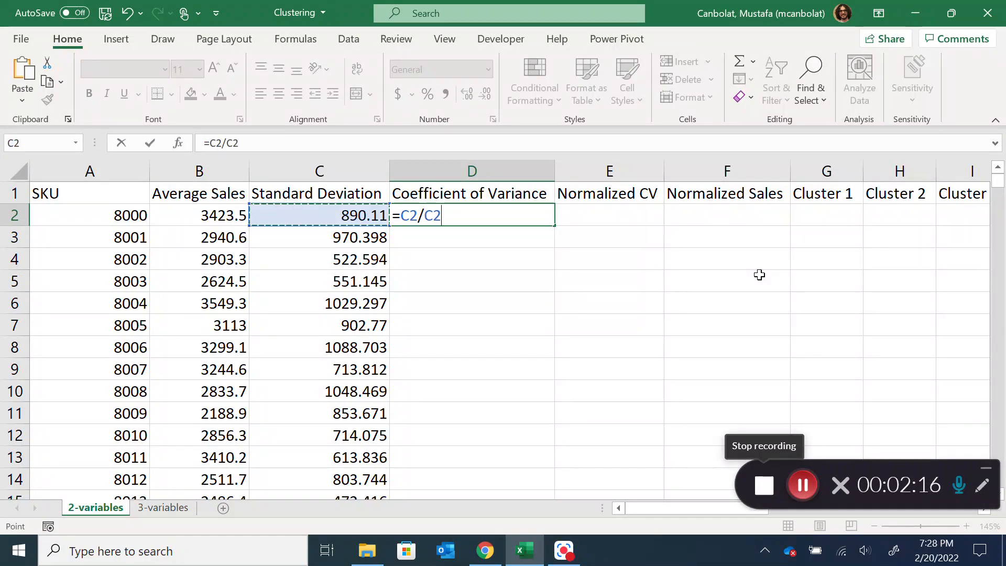
key(Left)
key(Return)
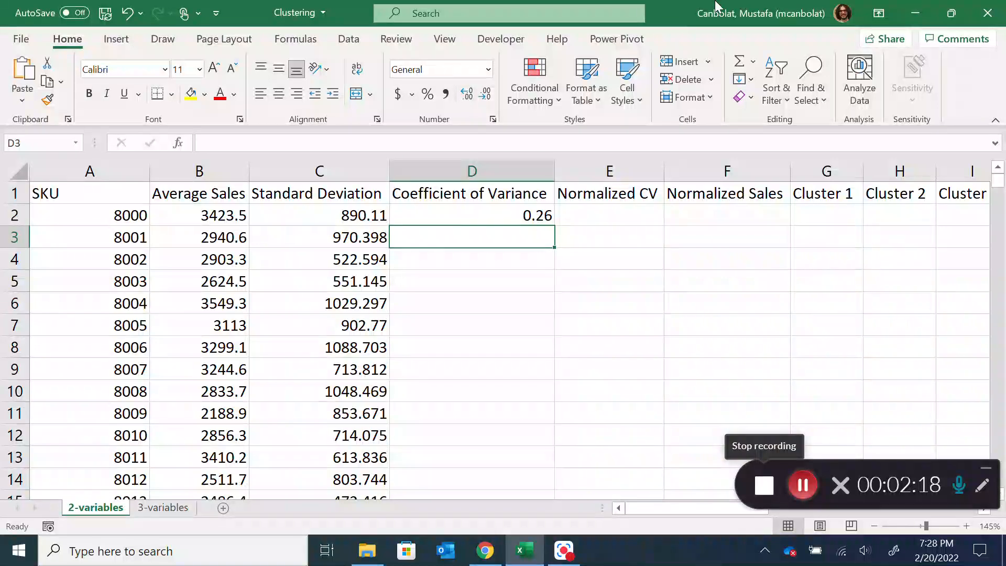
Fill the D2 formula down the Coefficient of Variance column for all SKUs
click(347, 216)
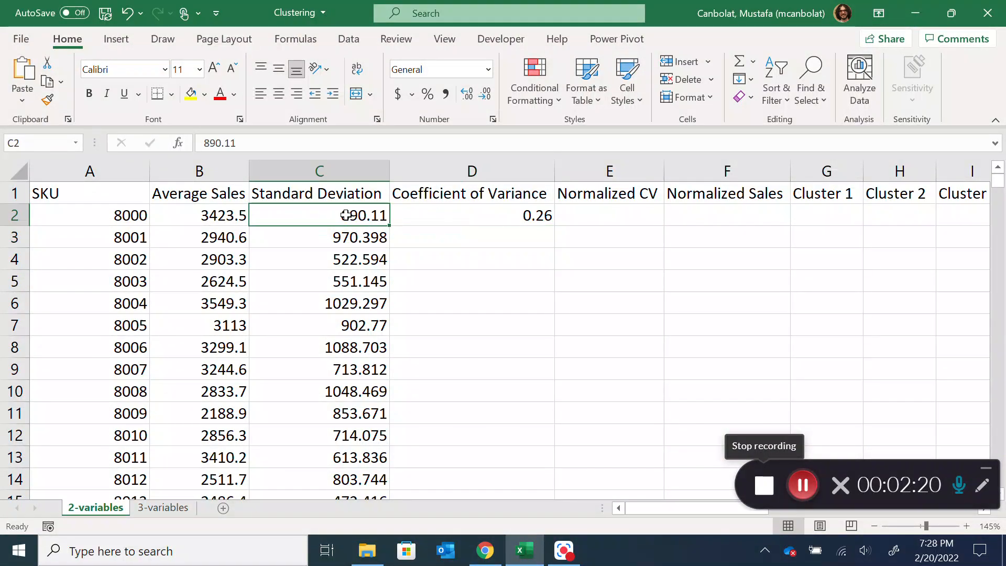
click(483, 212)
double_click(554, 226)
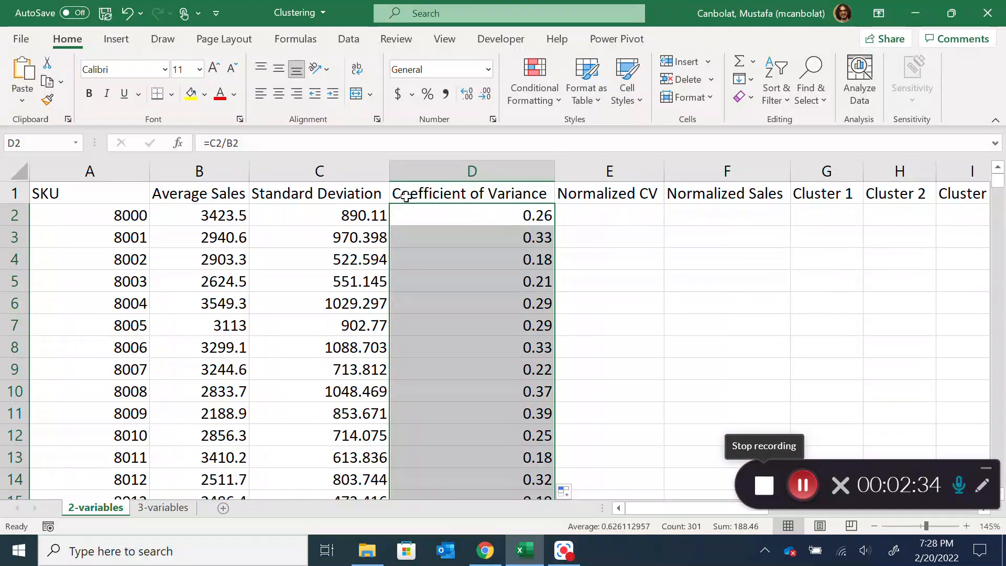
Insert a scatter chart plotting the Coefficient of Variance column against the Average Sales column
click(202, 192)
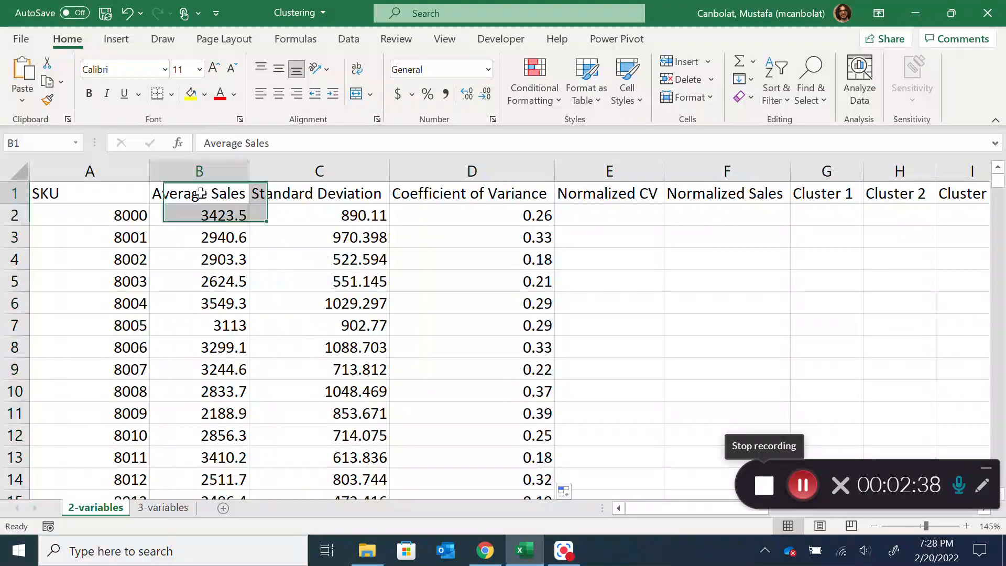
click(218, 169)
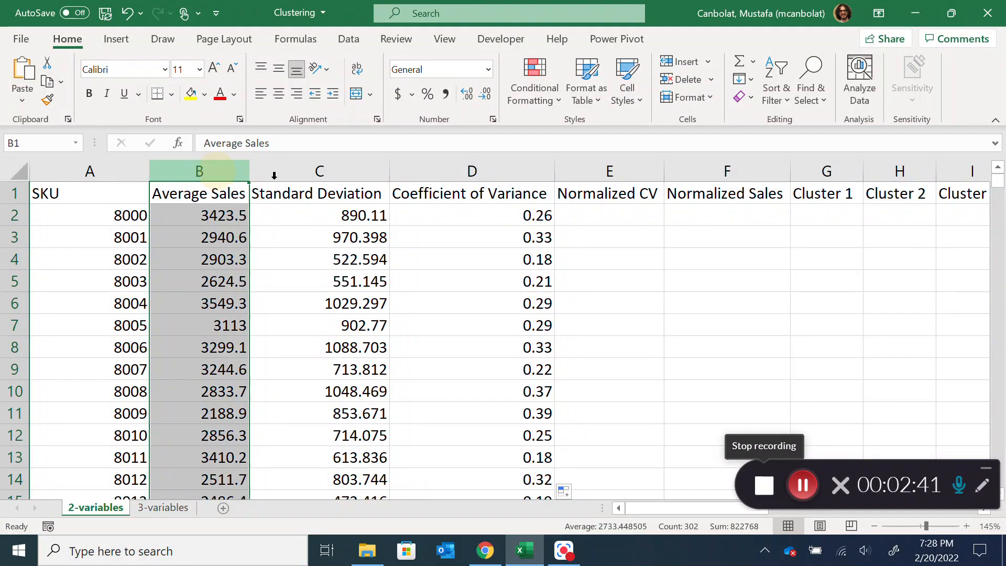
ctrl+click(465, 170)
click(116, 39)
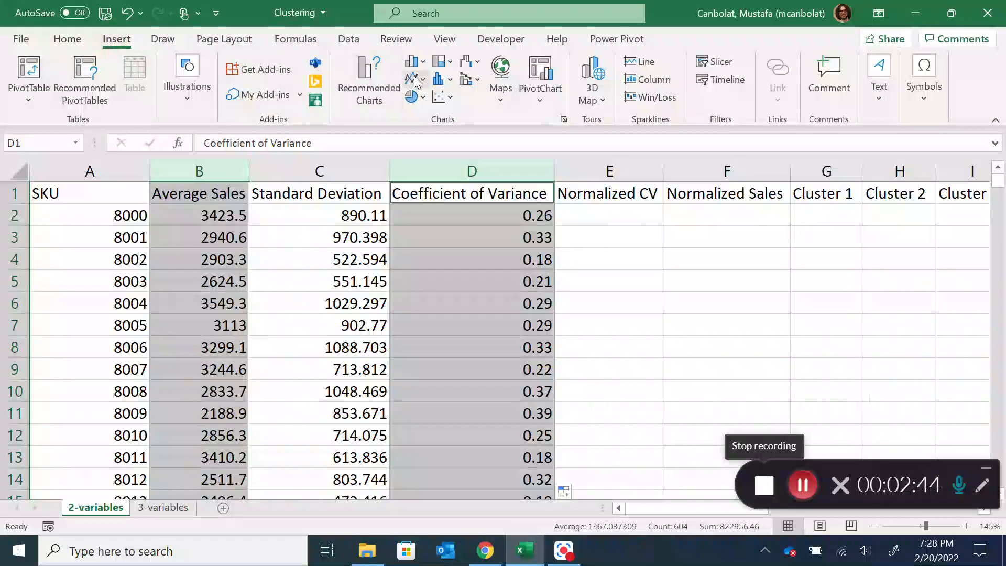
click(440, 96)
click(464, 151)
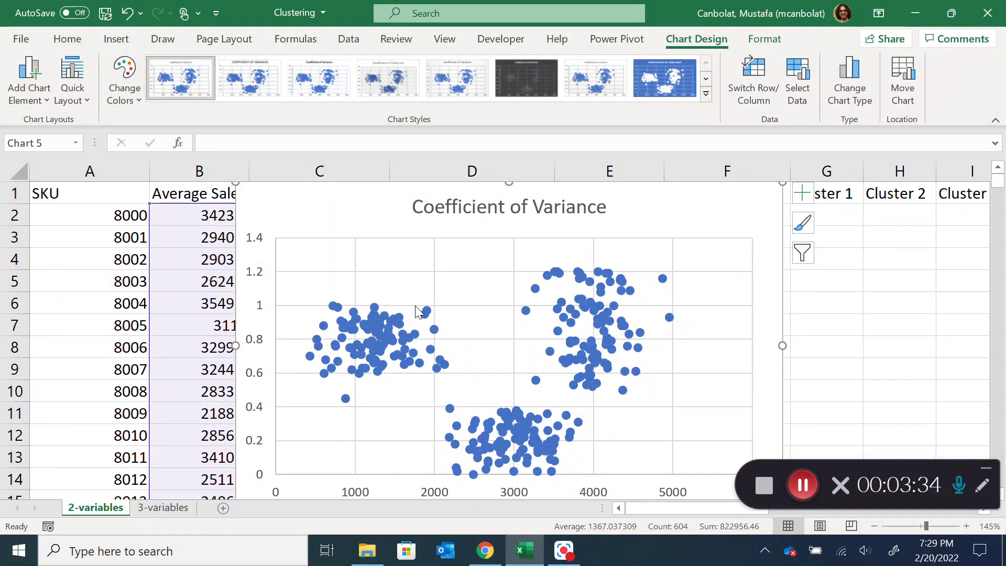
Move the scatter chart clear of the Average Sales column, examine its point groups, and delete the chart
mouse_move(375, 337)
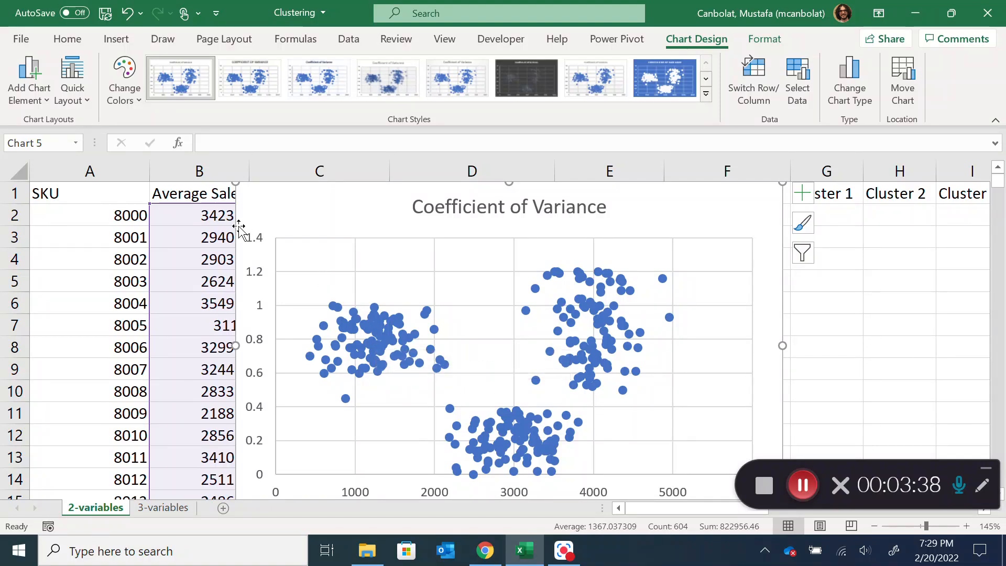
drag(246, 225, 355, 225)
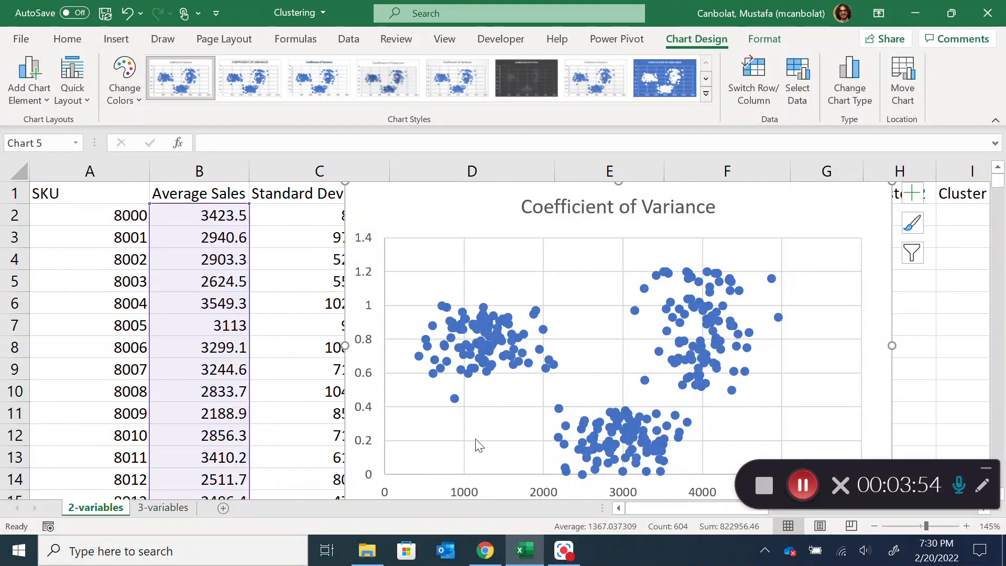
mouse_move(537, 314)
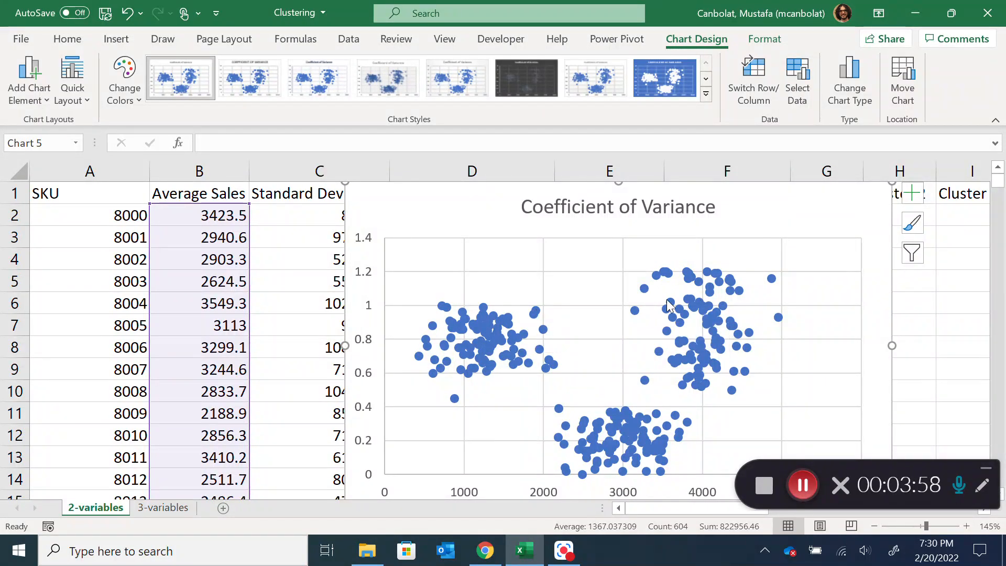
mouse_move(669, 307)
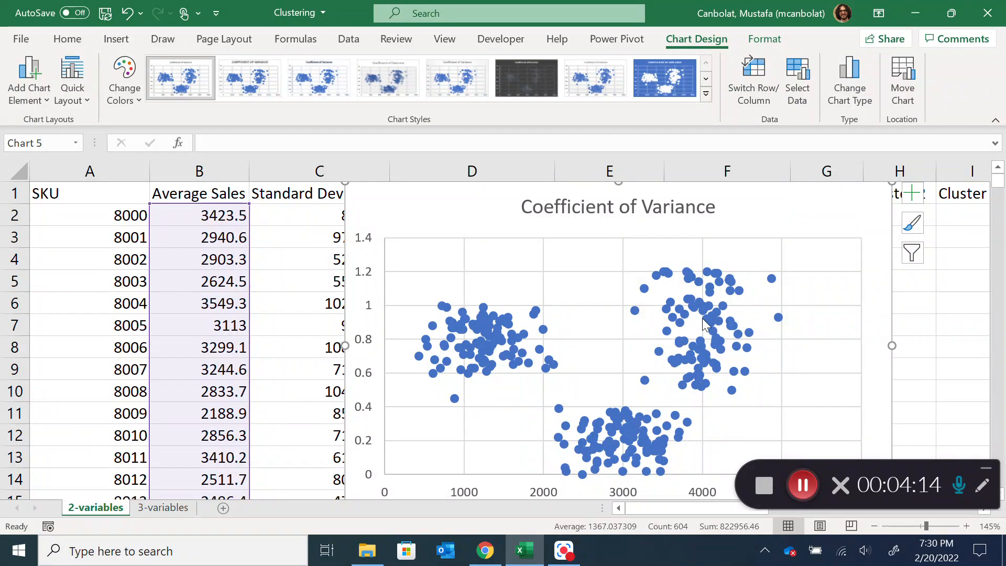
mouse_move(473, 340)
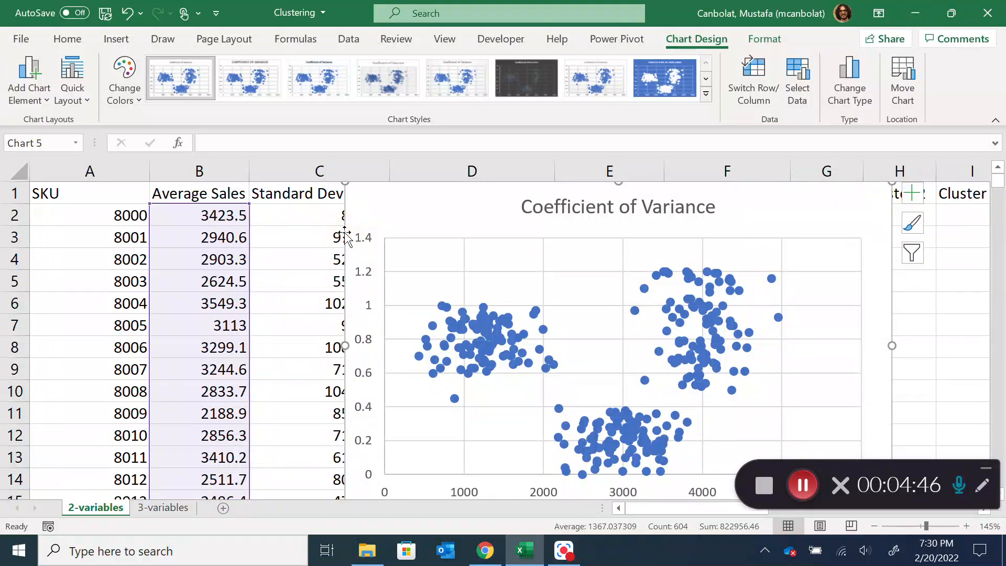
key(Delete)
click(602, 213)
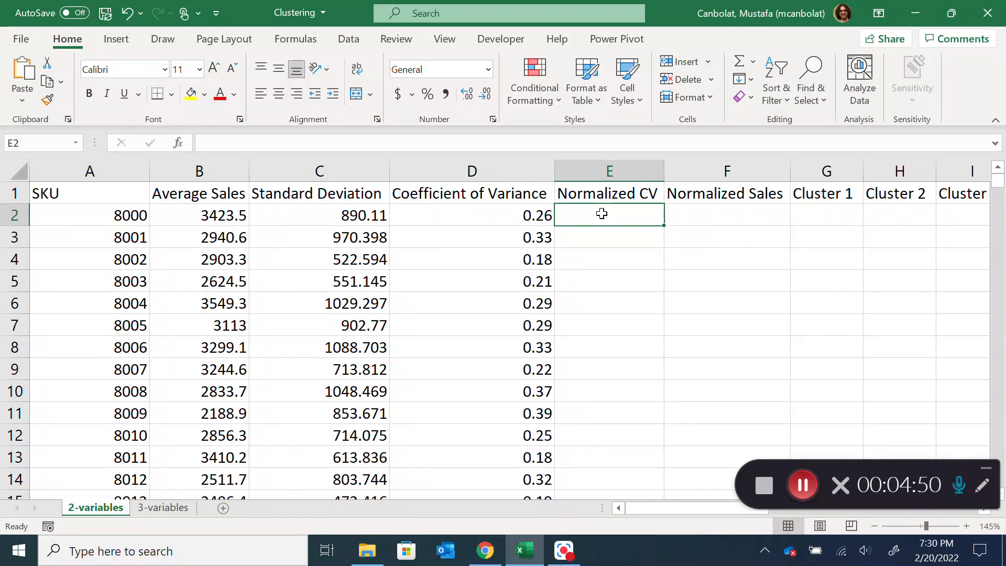
text(=STANDAR)
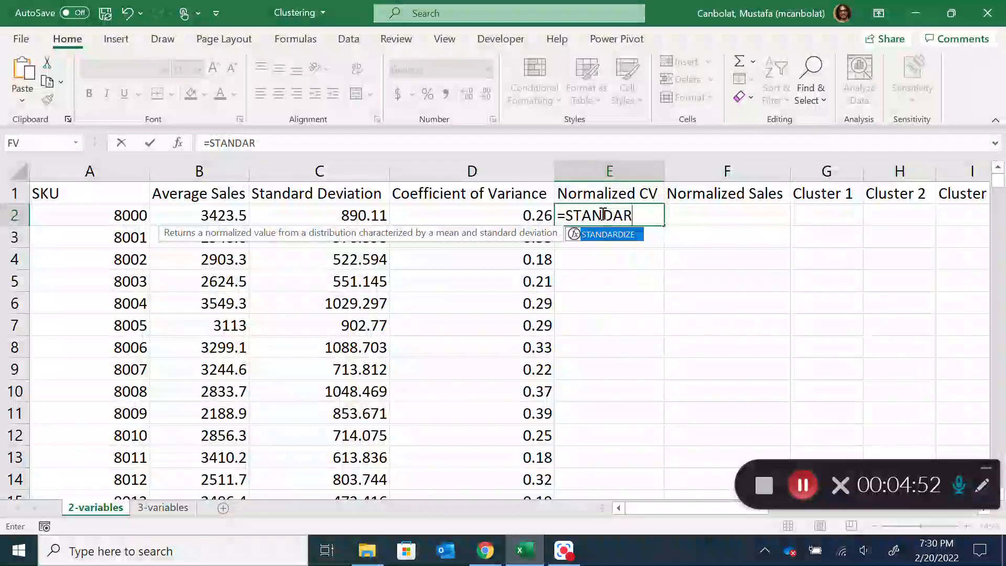
double_click(611, 234)
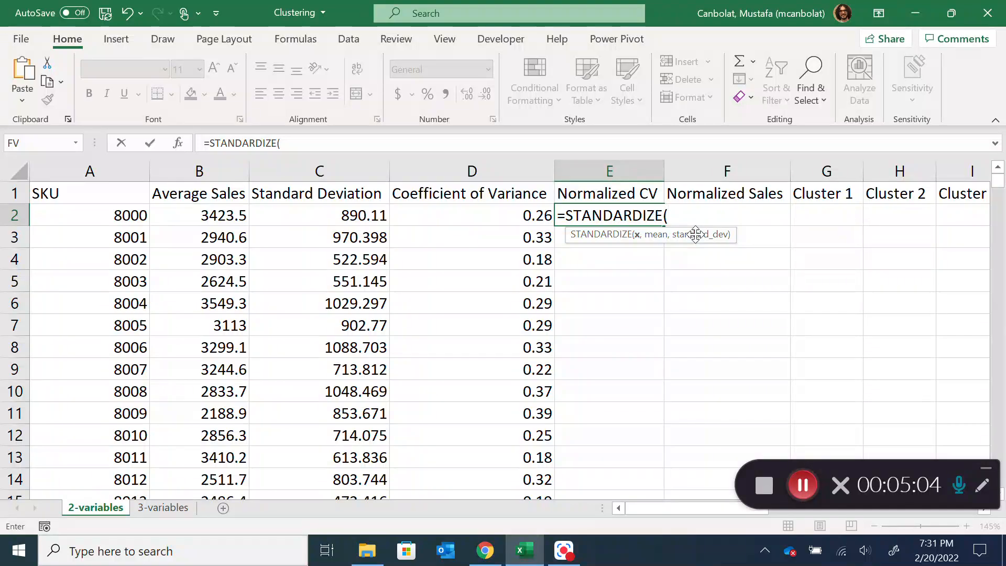
key(Escape)
Select all Average Sales values in B2:B302, the range named sales
click(347, 208)
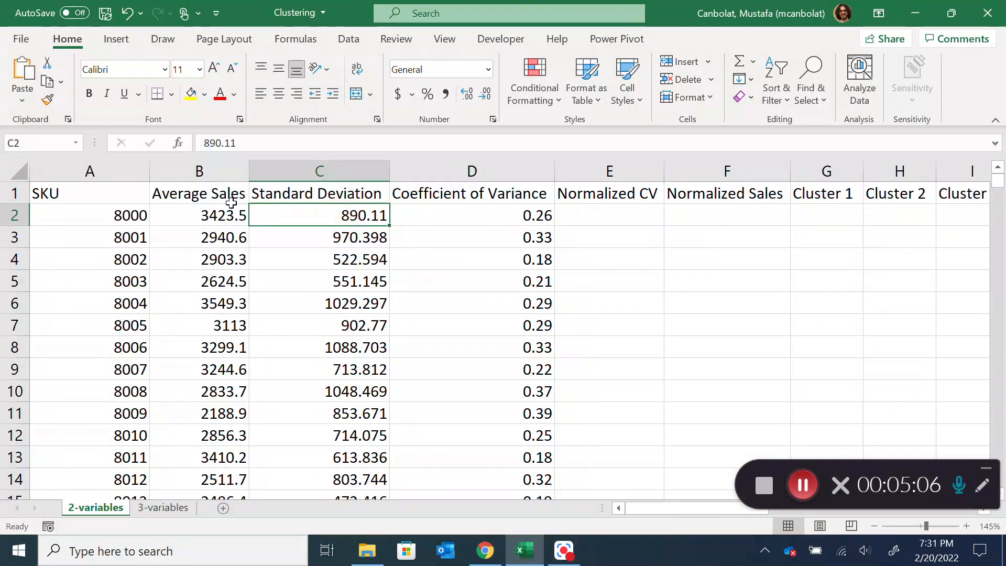
click(221, 216)
key(ctrl+shift+Down)
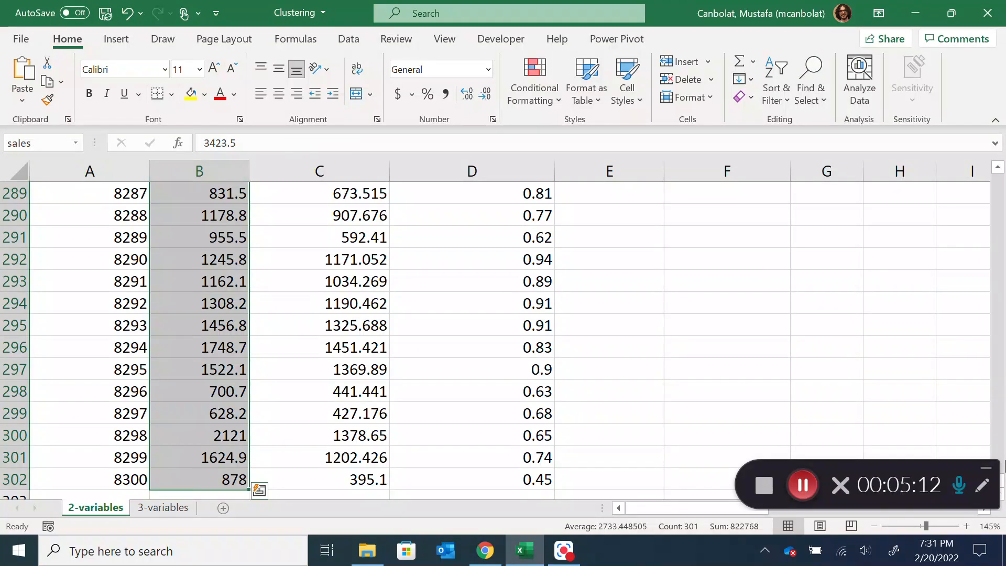
Define the range name cv for all Coefficient of Variance values in D2:D302
drag(1002, 482, 959, 360)
click(1005, 390)
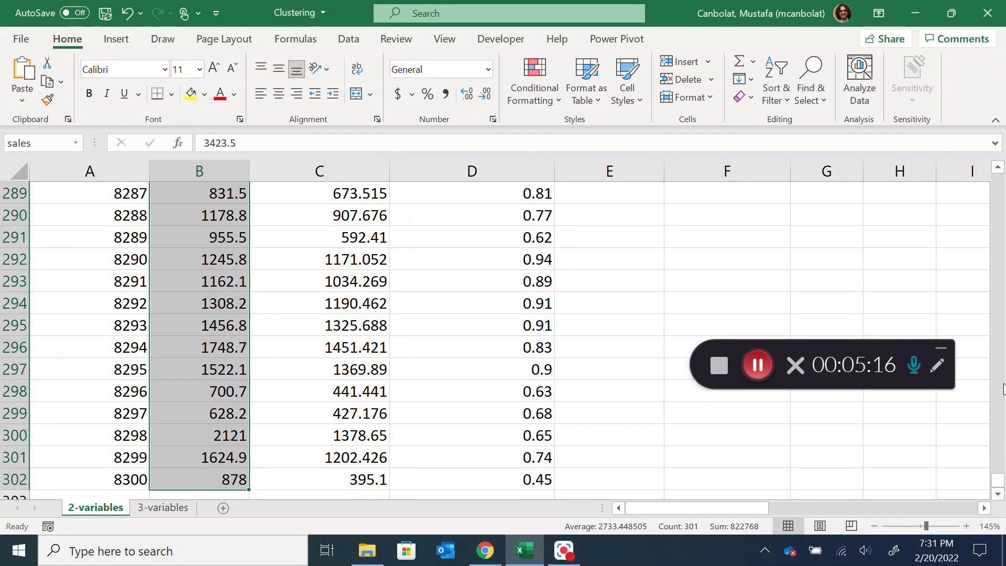
drag(999, 479, 998, 181)
click(540, 216)
key(ctrl+shift+Down)
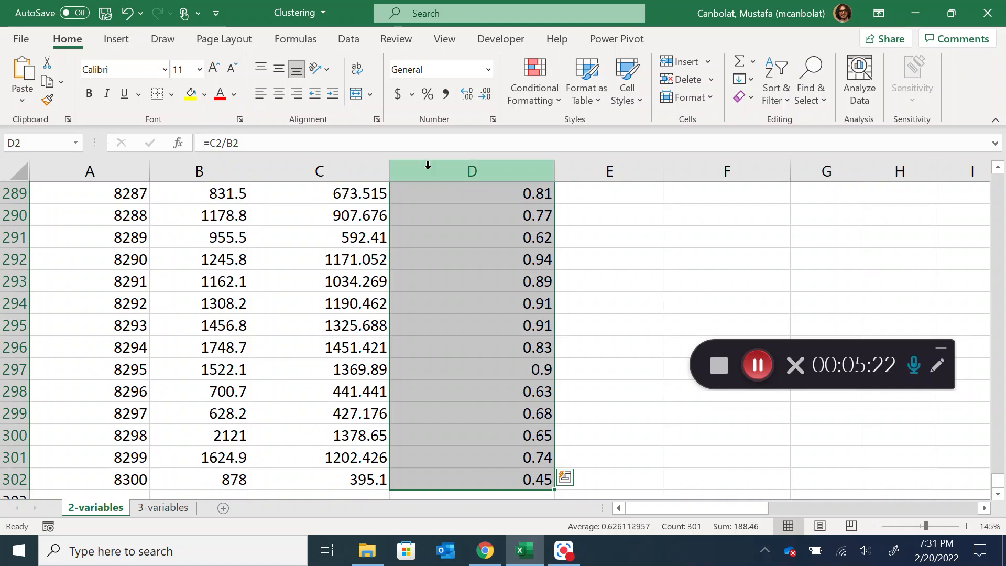
click(32, 143)
text(cv)
key(Return)
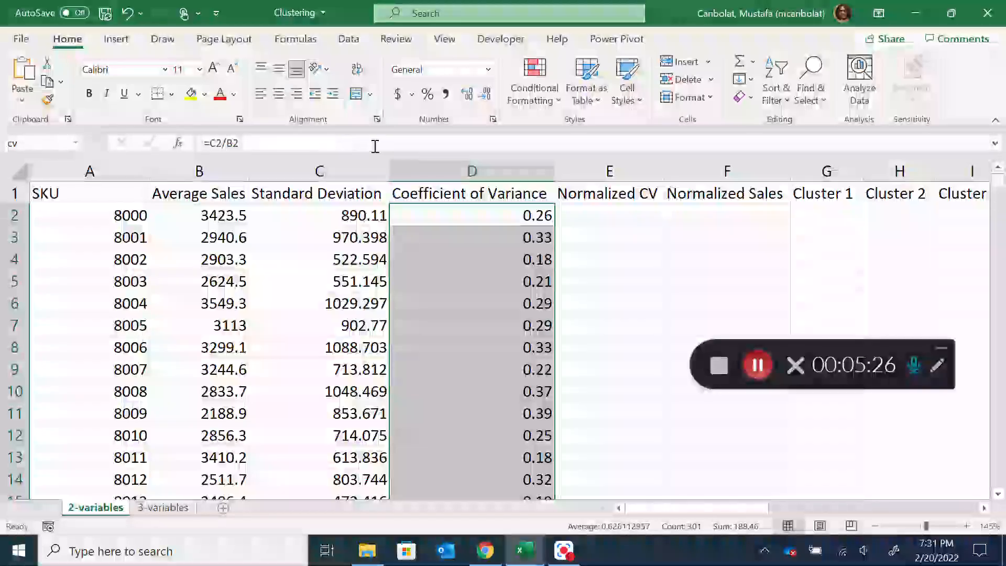
Enter =STANDARDIZE(D2,AVERAGE(cv),STDEV(cv)) in E2 to normalize the first SKU's coefficient of variance
click(619, 223)
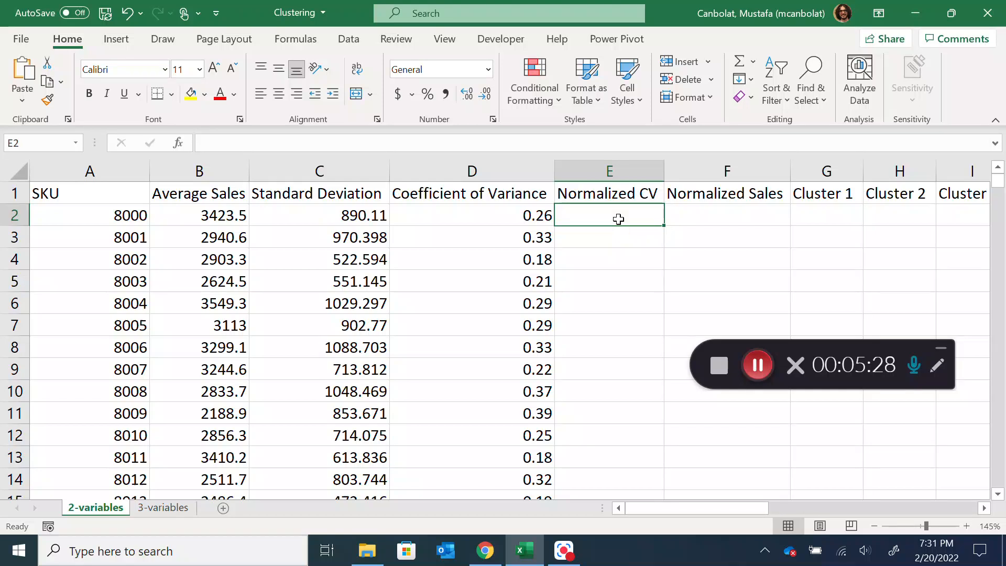
text(=)
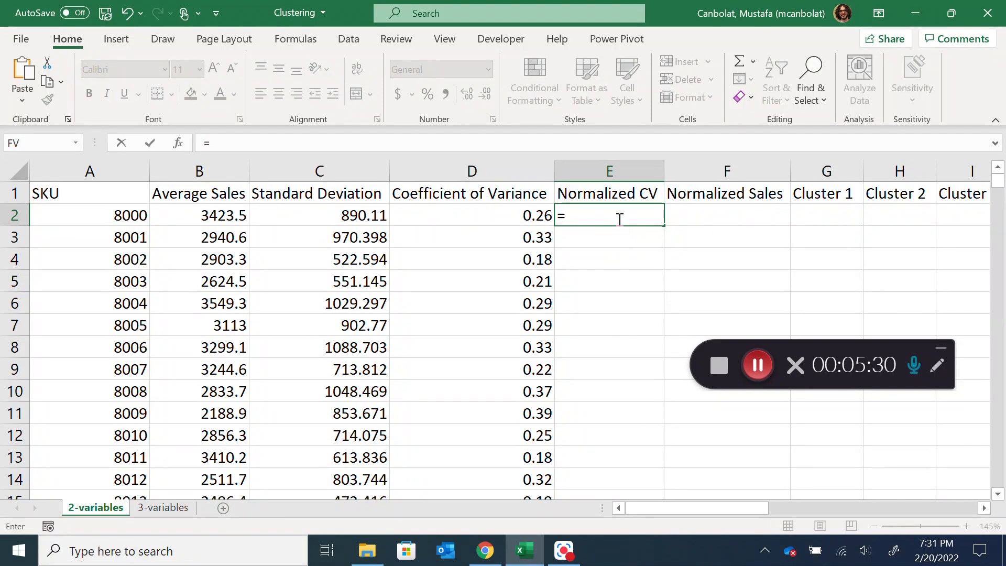
text(STA)
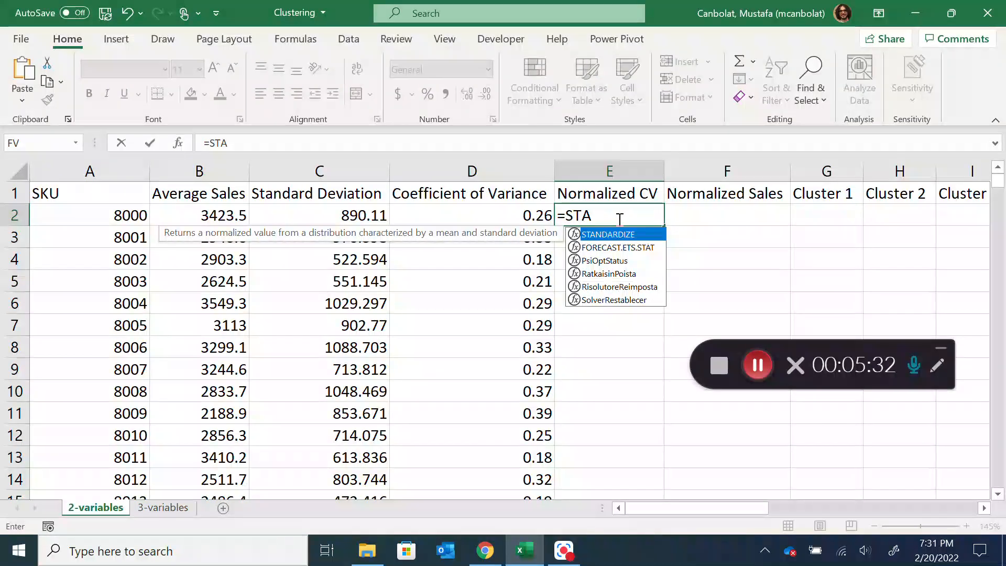
double_click(619, 236)
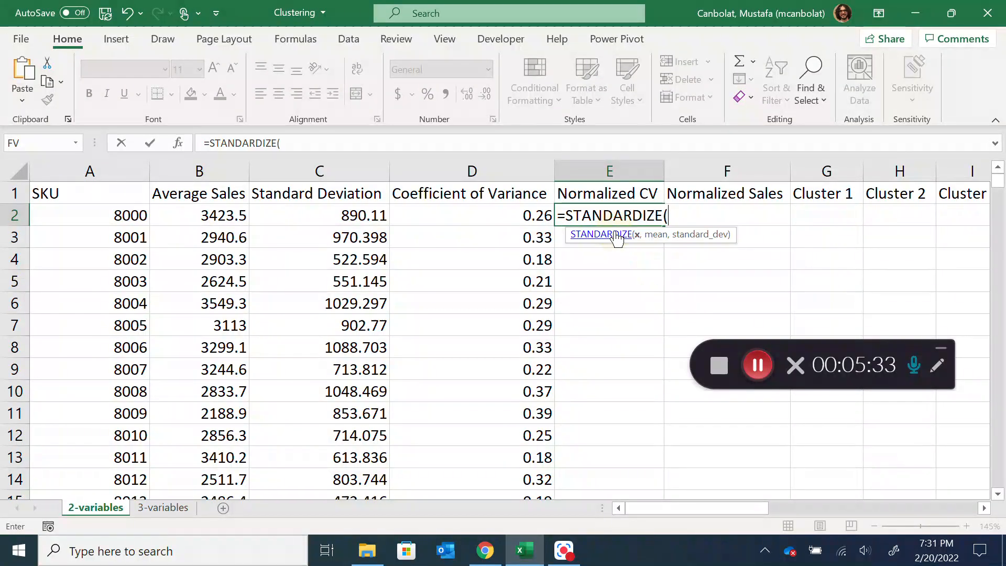
click(544, 217)
text(,)
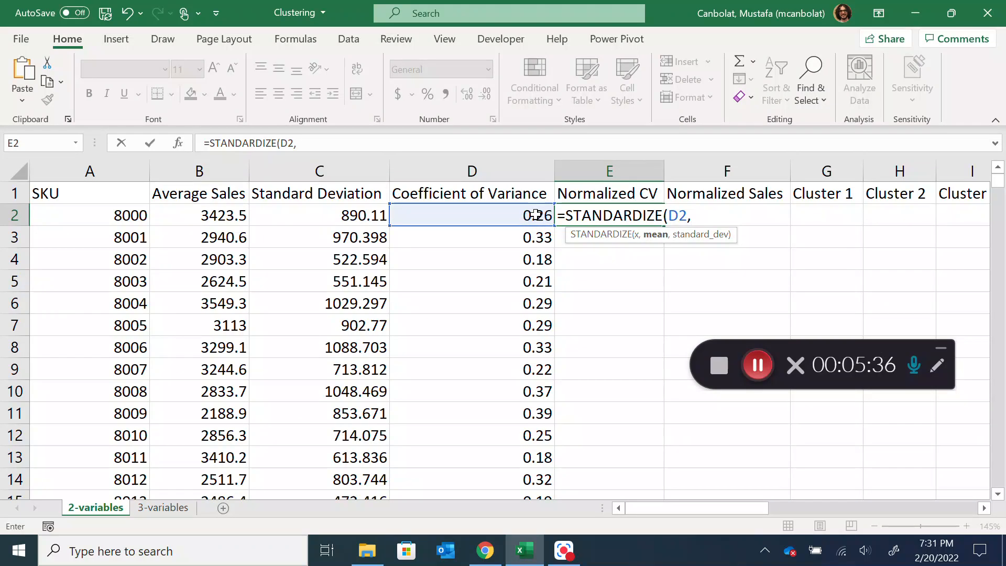
text(AVERAGE()
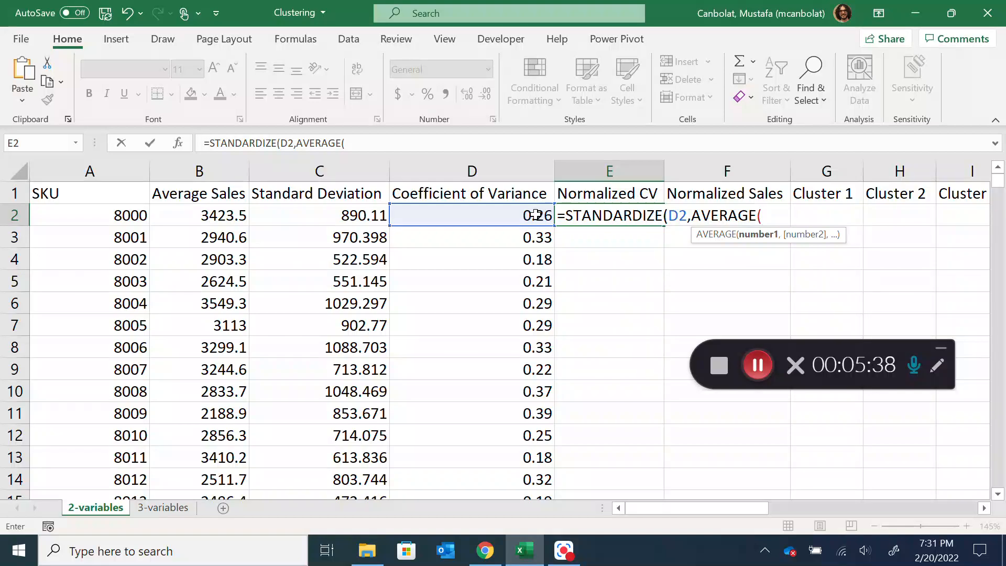
text(cv),)
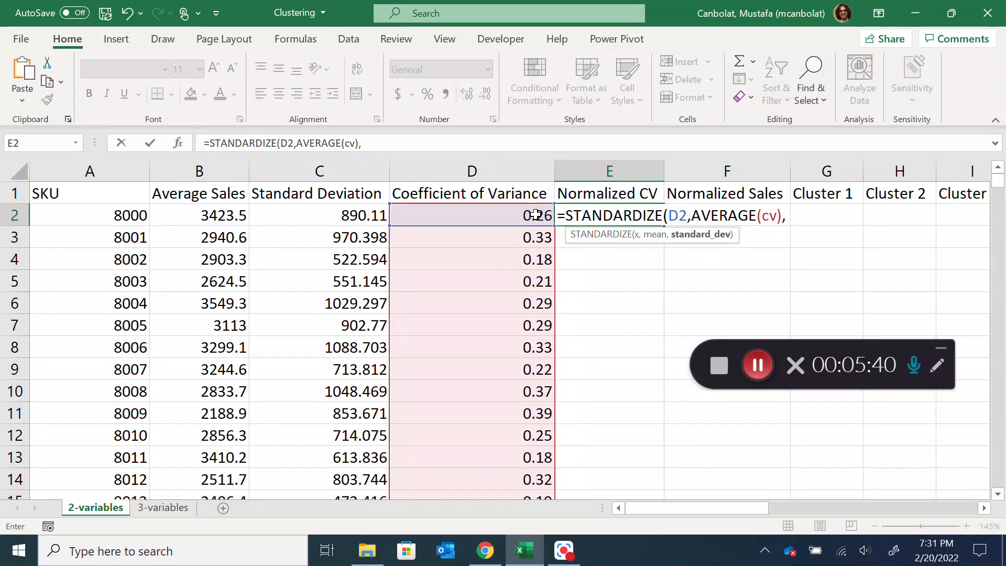
text(STDEV(cv)))
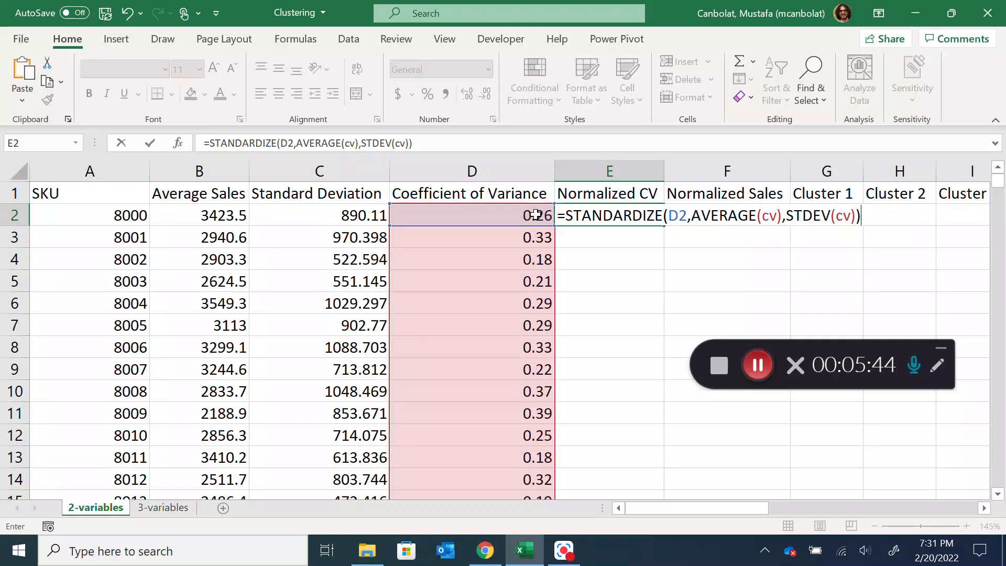
key(Return)
Copy the Normalized CV formula from E2 into F2 and replace cv with sales in its AVERAGE and STDEV arguments
click(611, 213)
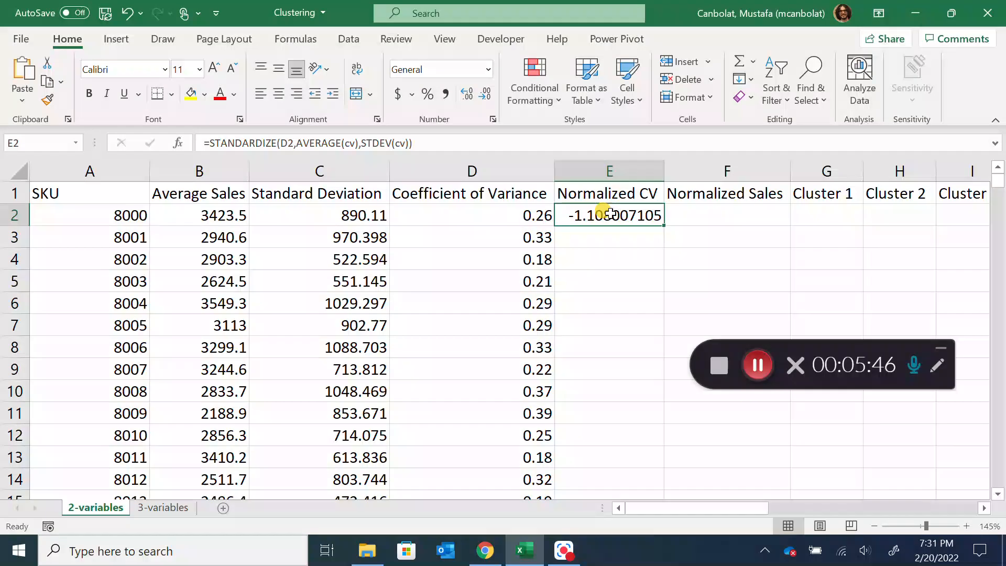
drag(666, 224, 769, 220)
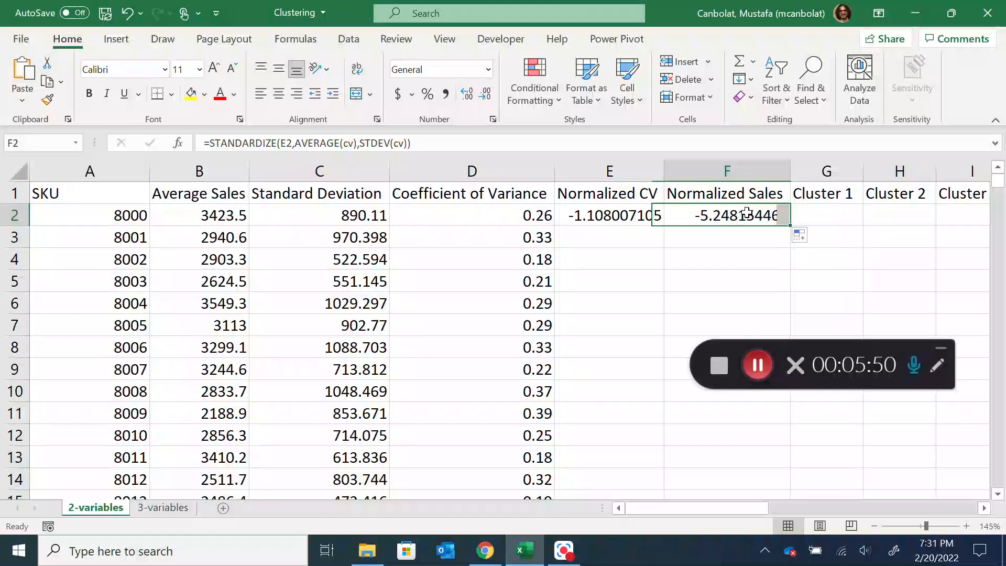
double_click(742, 216)
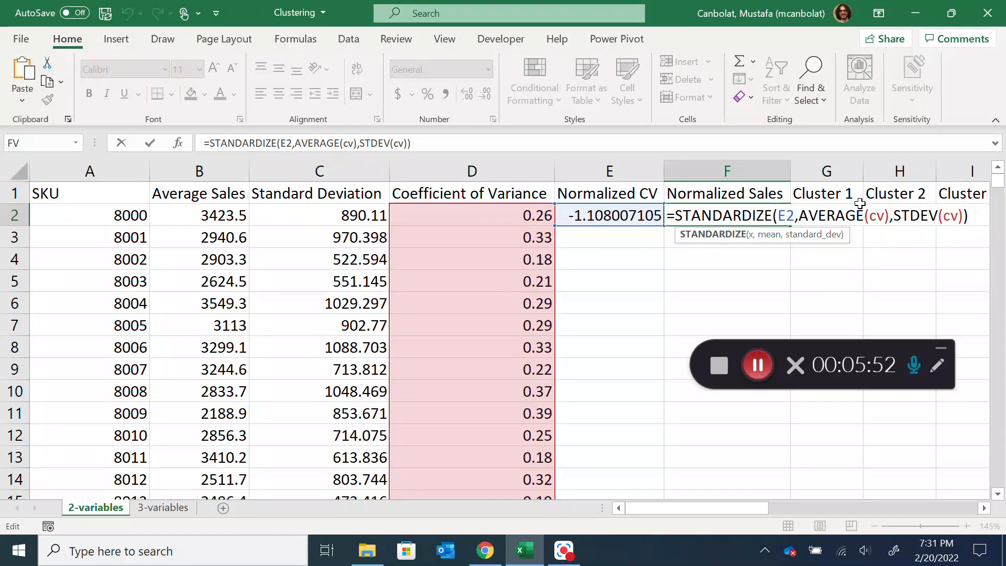
double_click(877, 215)
text(sales)
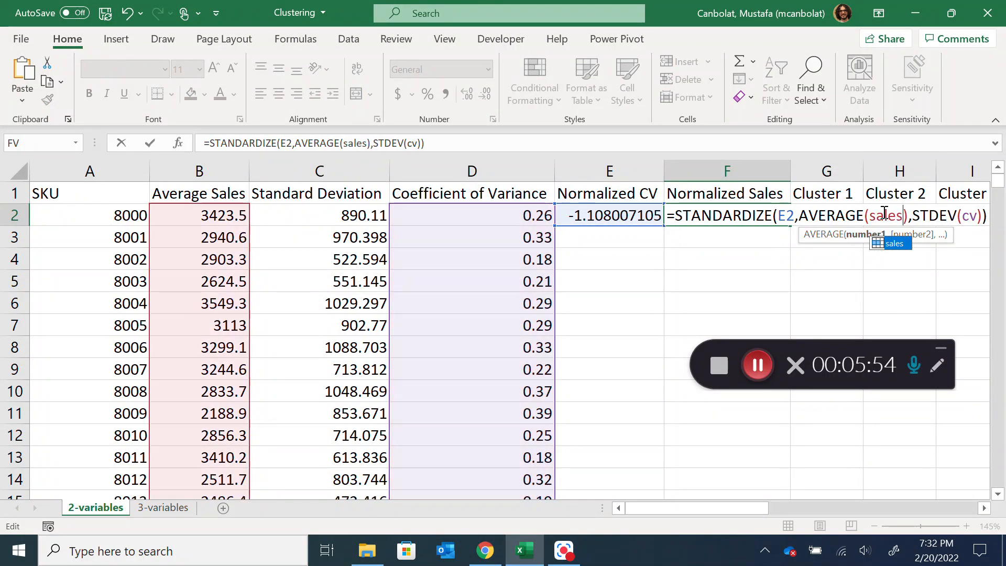
double_click(967, 216)
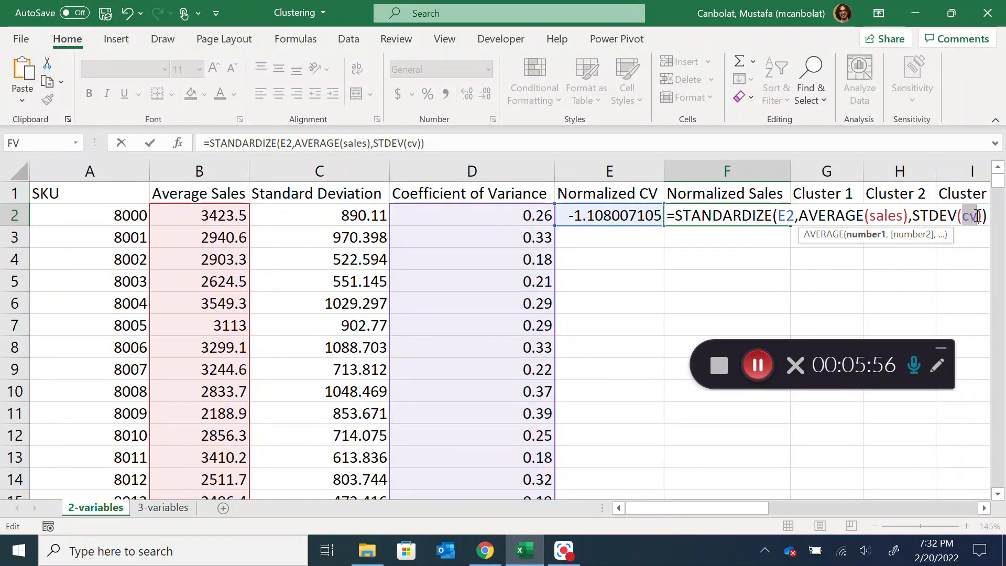
text(sales)
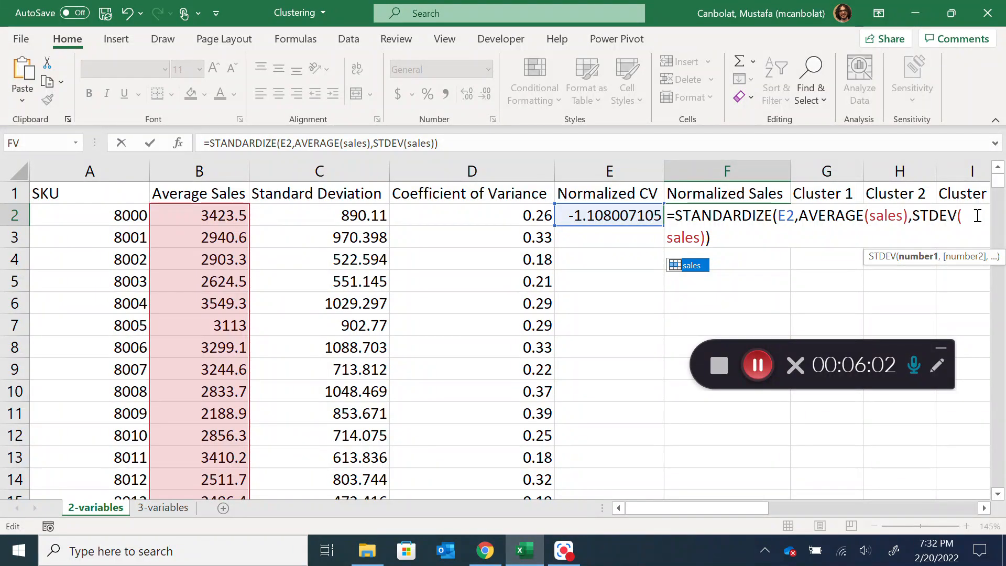
key(Return)
Change the value being standardized in the F2 formula to the Average Sales cell B2
double_click(748, 211)
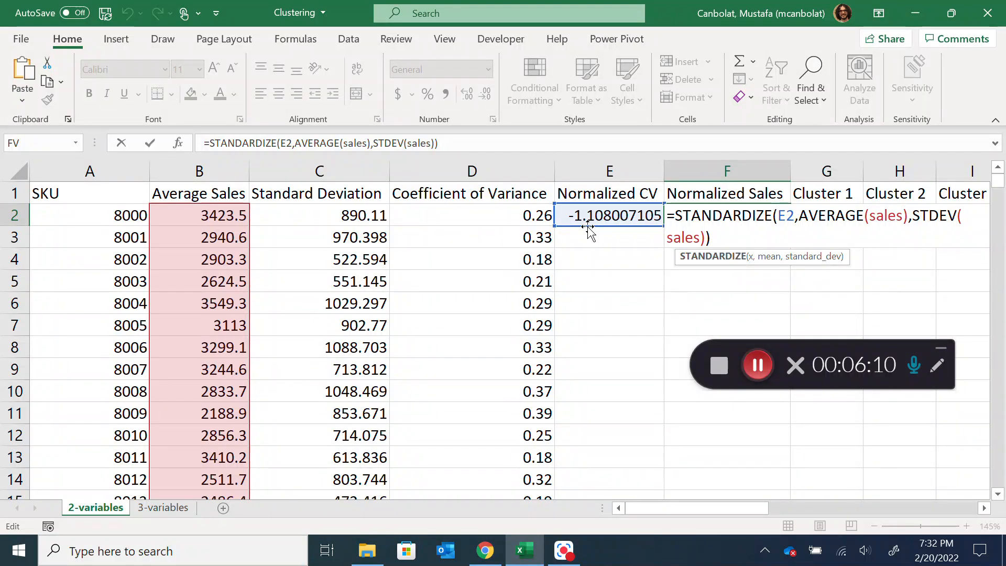
drag(585, 232, 213, 199)
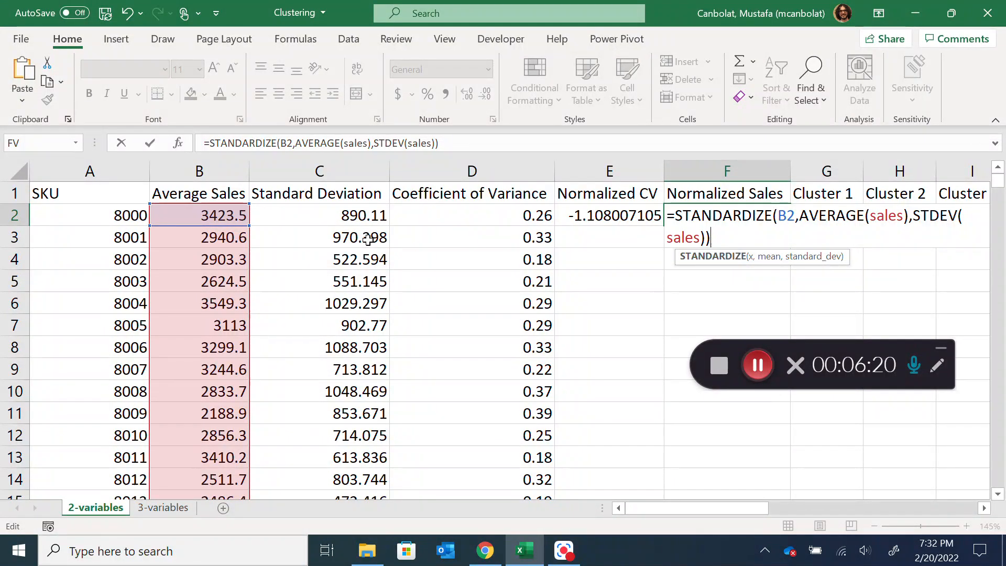
key(Return)
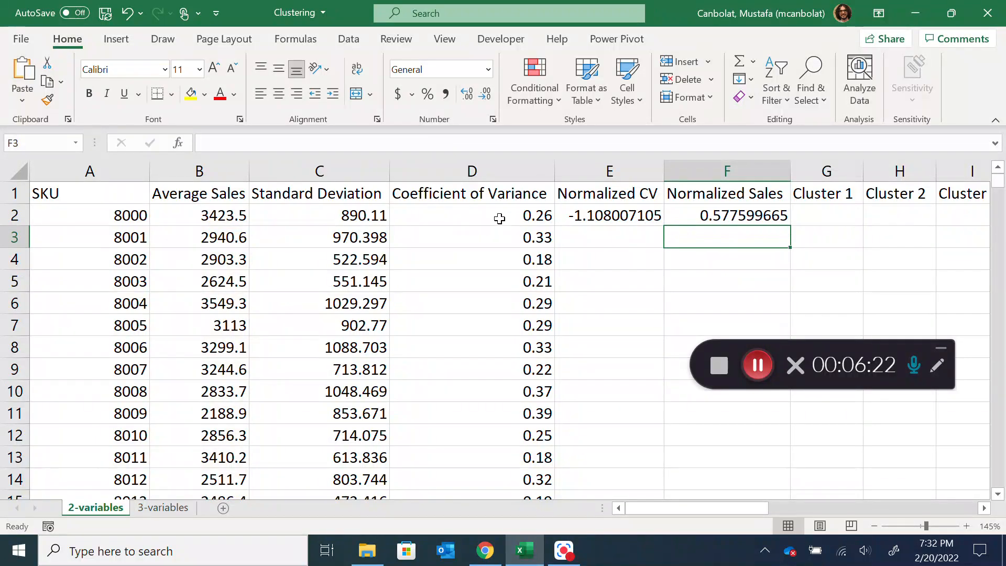
Fill the E2:F2 normalization formulas down through all SKU rows
click(758, 365)
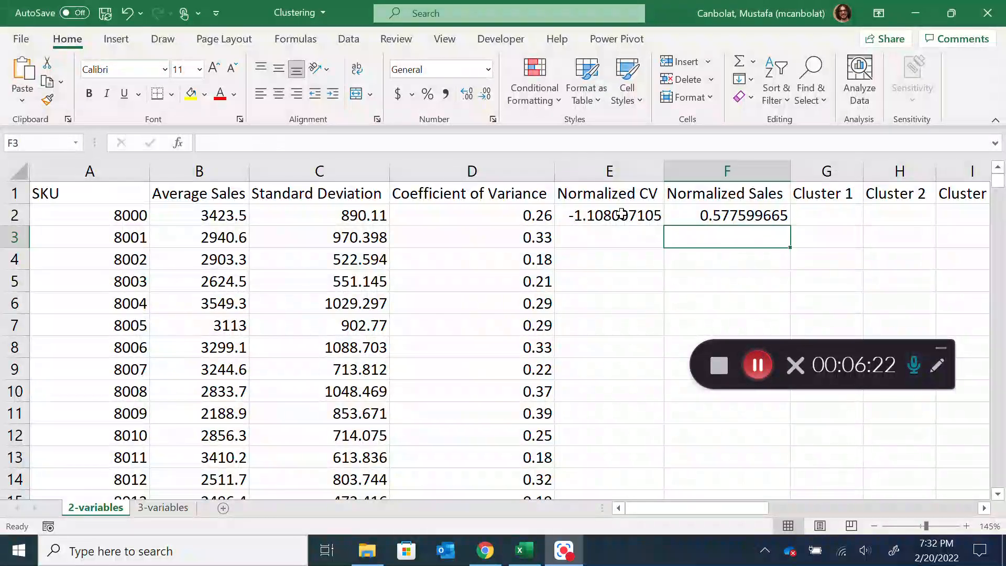
click(718, 219)
drag(616, 217, 720, 217)
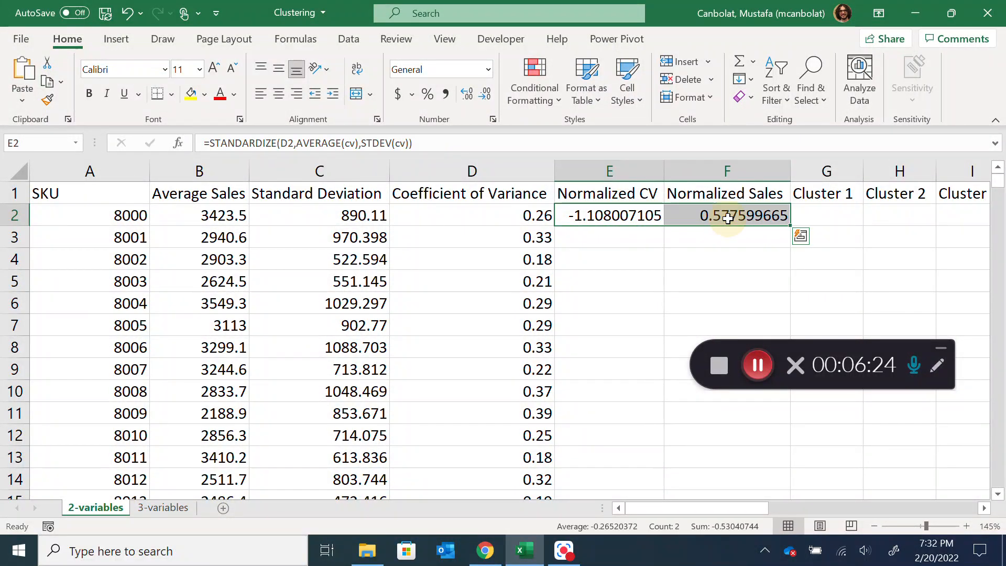
double_click(790, 225)
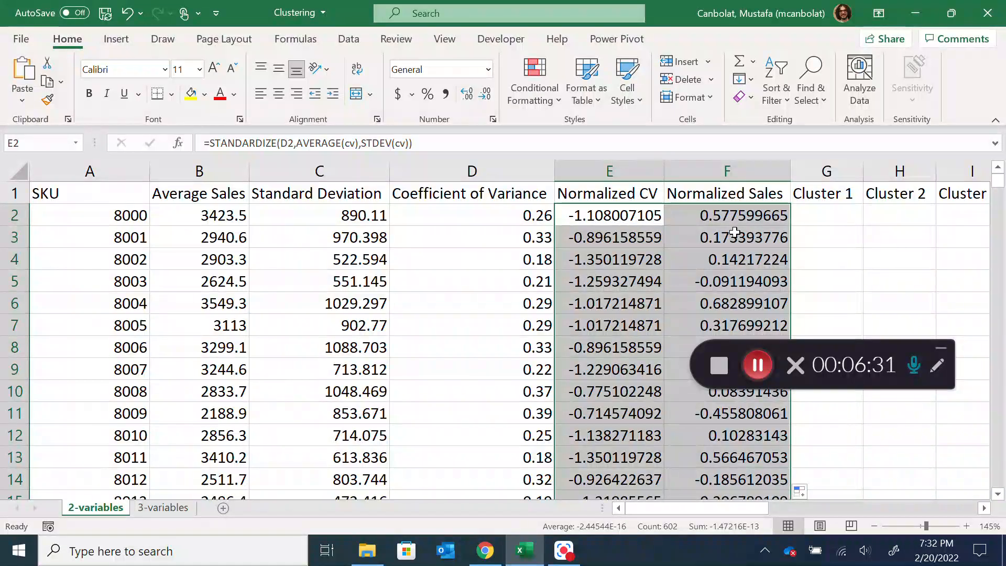
Enter 0 for both the cv and nsales coordinates of Cluster Center 1 in R3:S3
drag(751, 508, 776, 509)
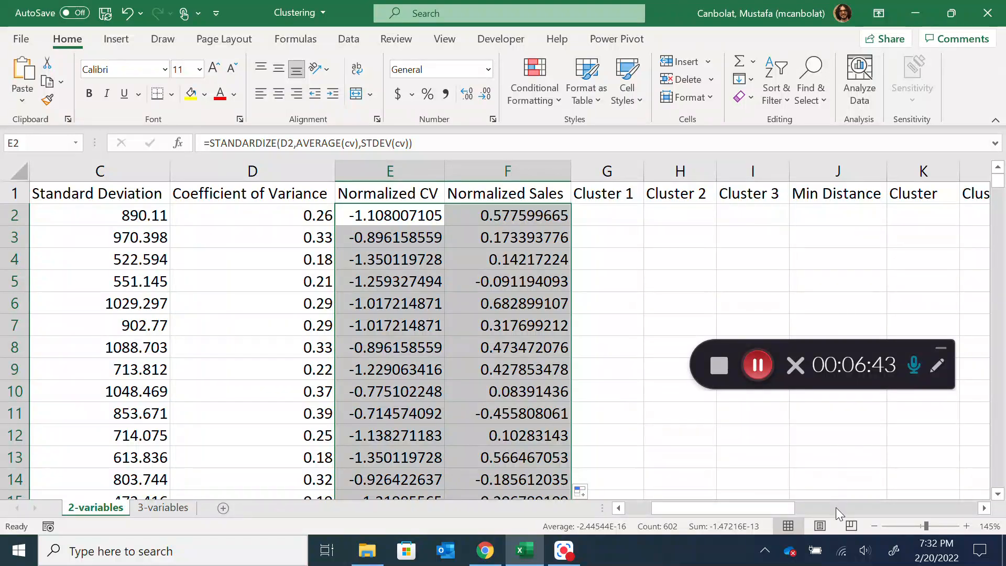
mouse_move(770, 508)
mouse_down()
mouse_move(807, 511)
mouse_move(778, 520)
mouse_up()
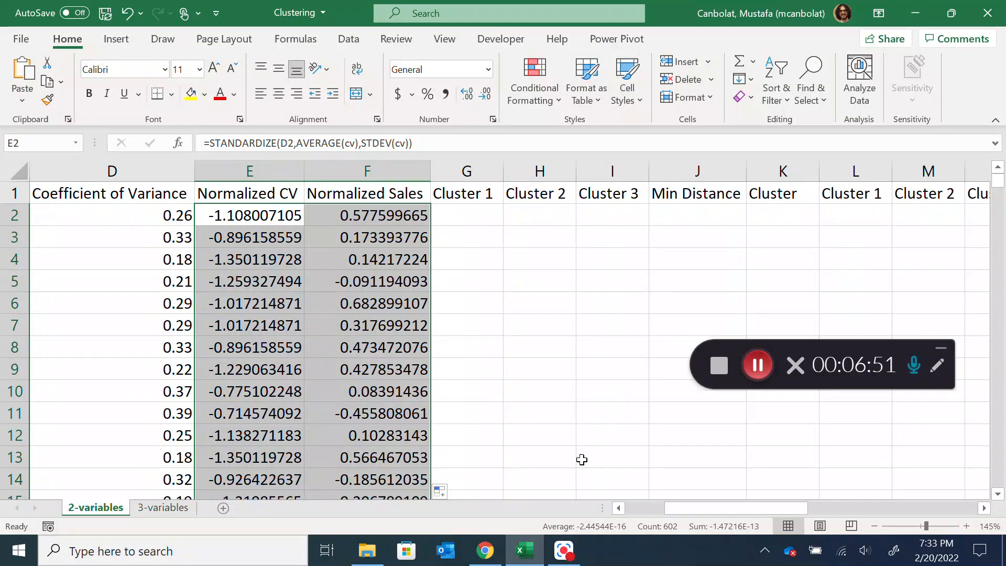
mouse_move(744, 510)
mouse_down()
mouse_move(805, 521)
mouse_move(731, 515)
mouse_up()
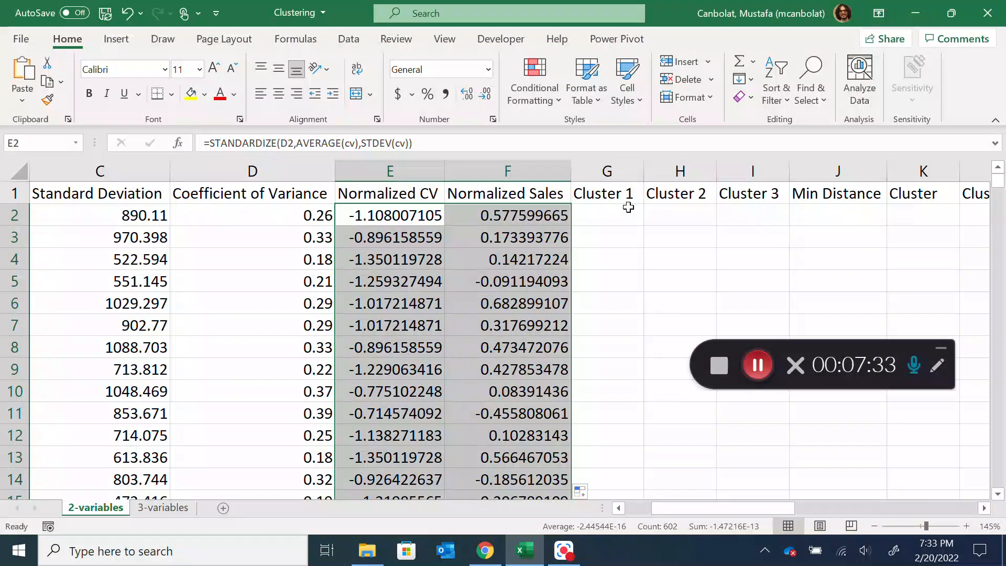
drag(753, 509, 842, 503)
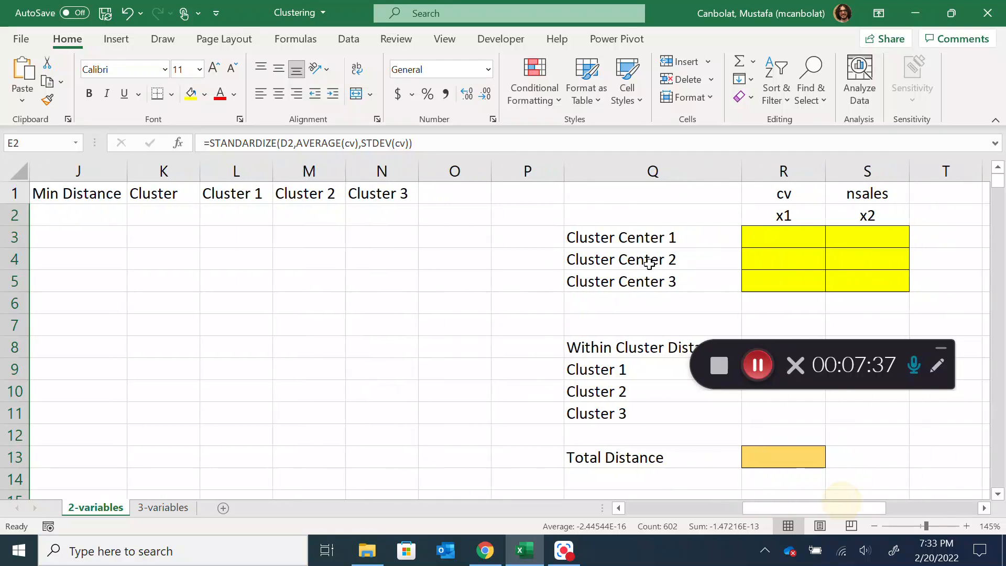
click(810, 236)
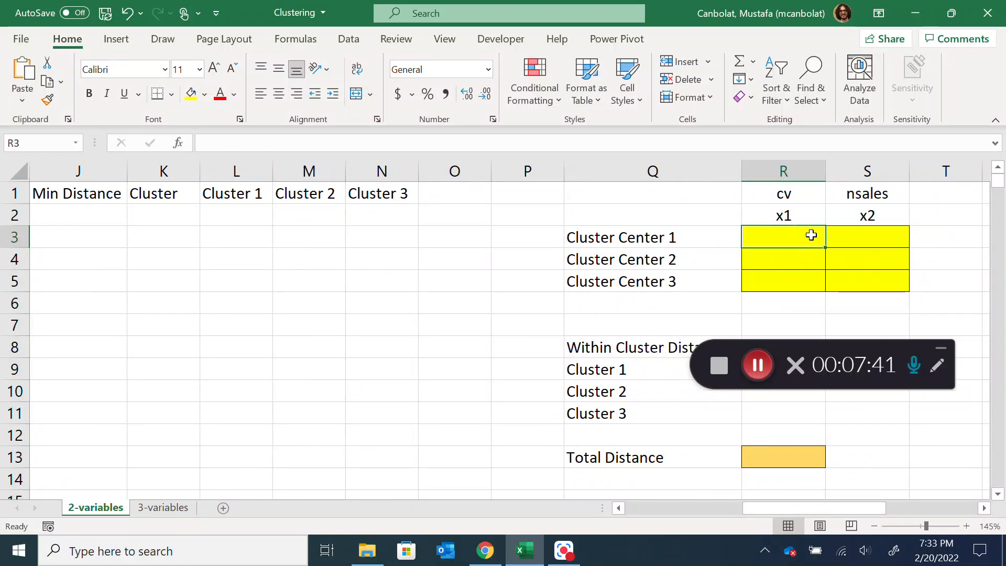
text(0)
key(Tab)
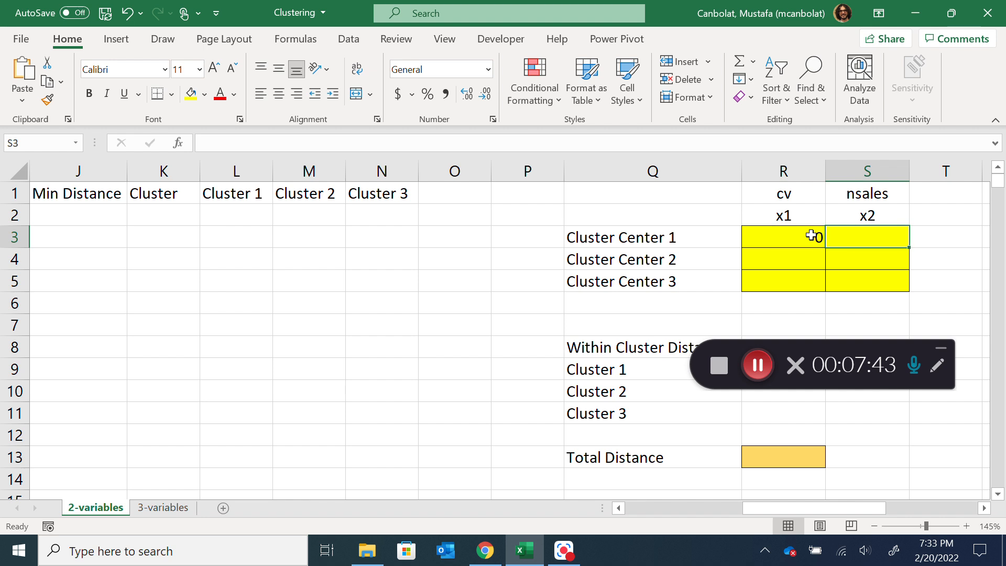
text(0)
key(Return)
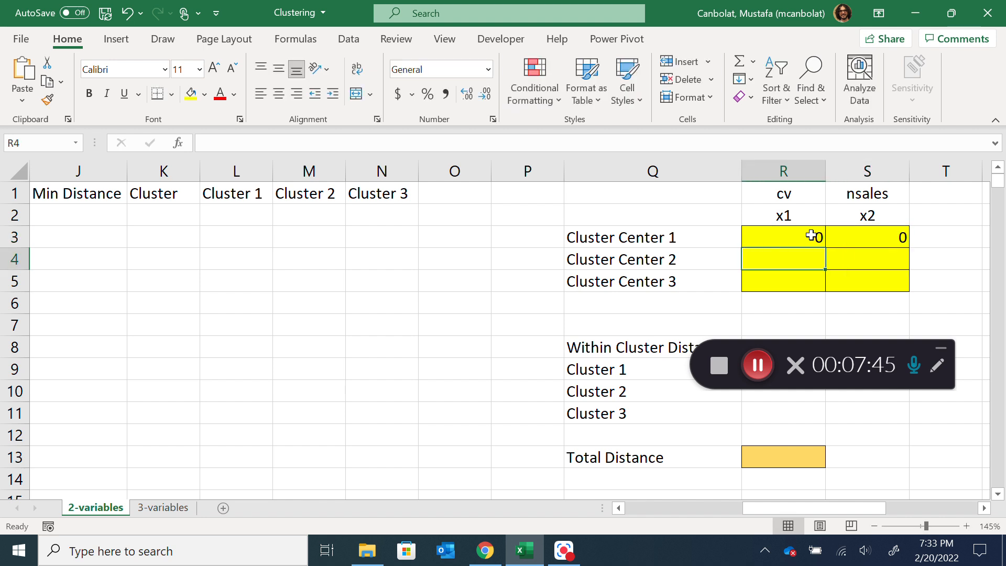
Set both coordinates of Cluster Center 2 to 0.5 and both coordinates of Cluster Center 3 to 1 in R4:S5
text(0.5)
key(Tab)
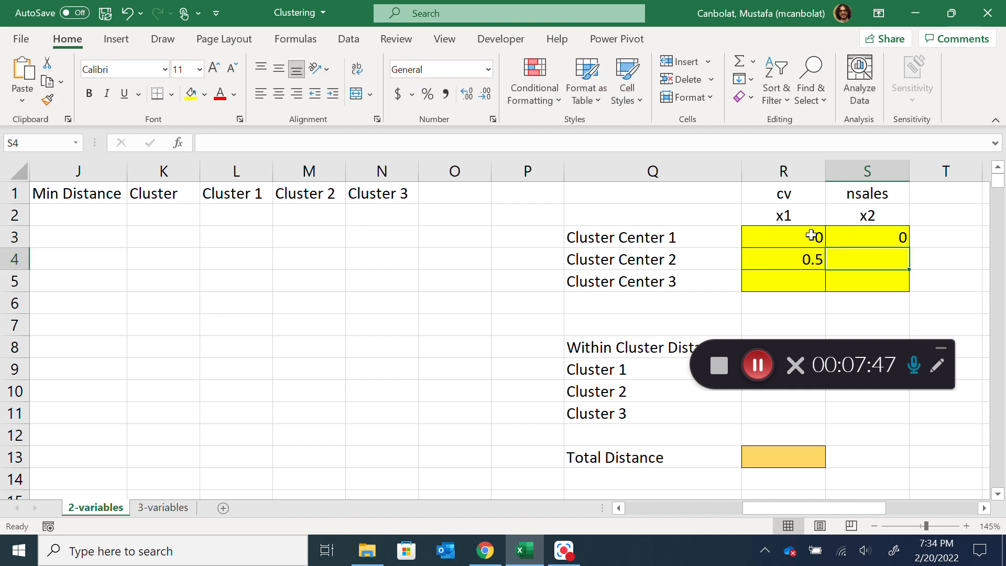
text(0.5)
key(Return)
text(1)
key(Tab)
text(1)
key(Down)
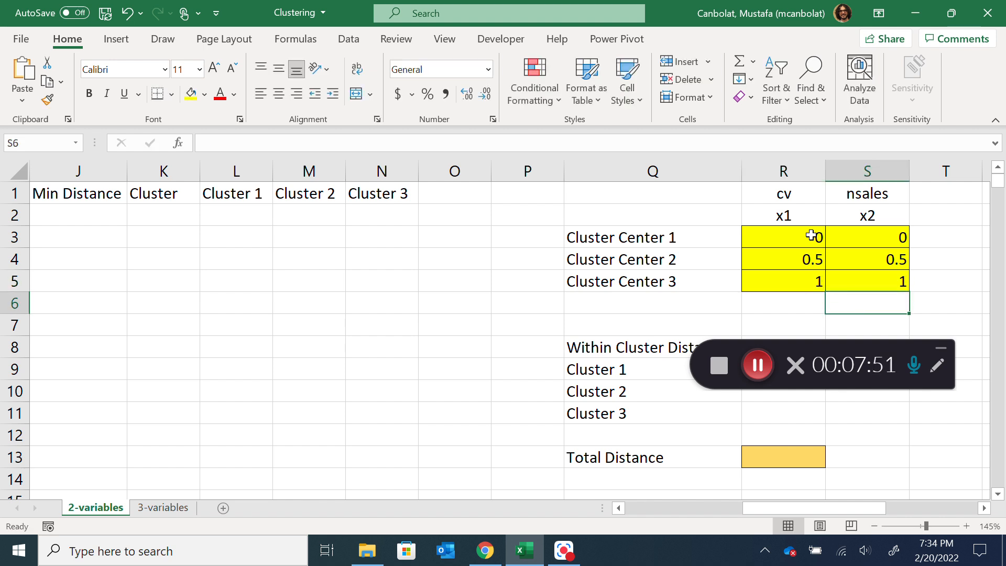
Shade all Normalized CV and Normalized Sales values in E2:F302 with a light green fill
drag(823, 508, 758, 506)
drag(117, 215, 203, 215)
key(ctrl+shift+Down)
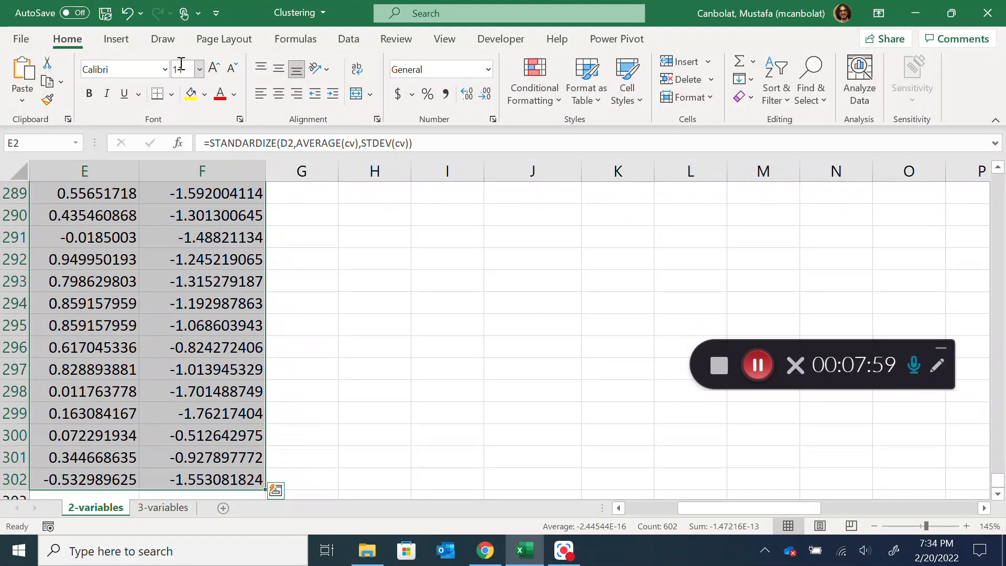
click(206, 94)
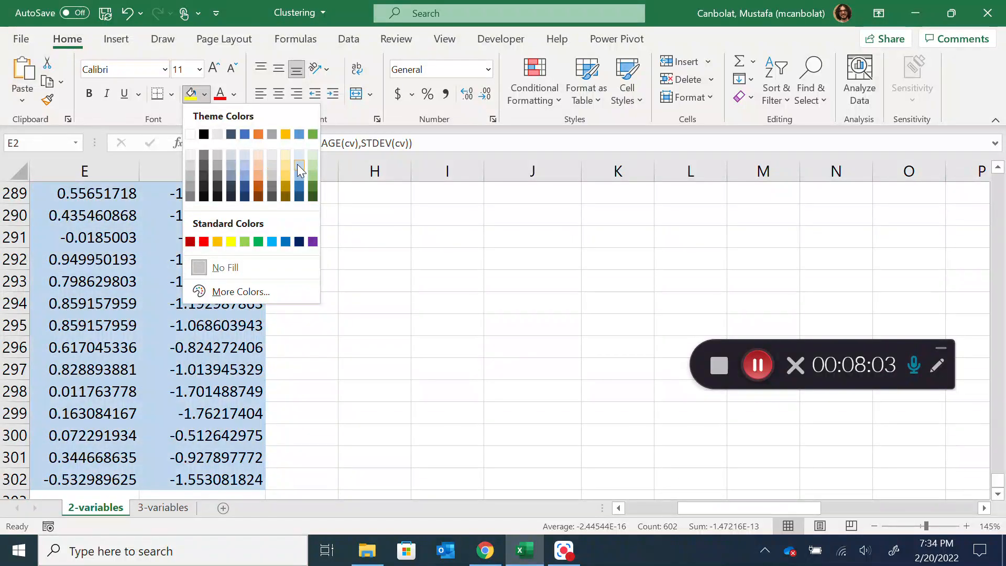
click(314, 167)
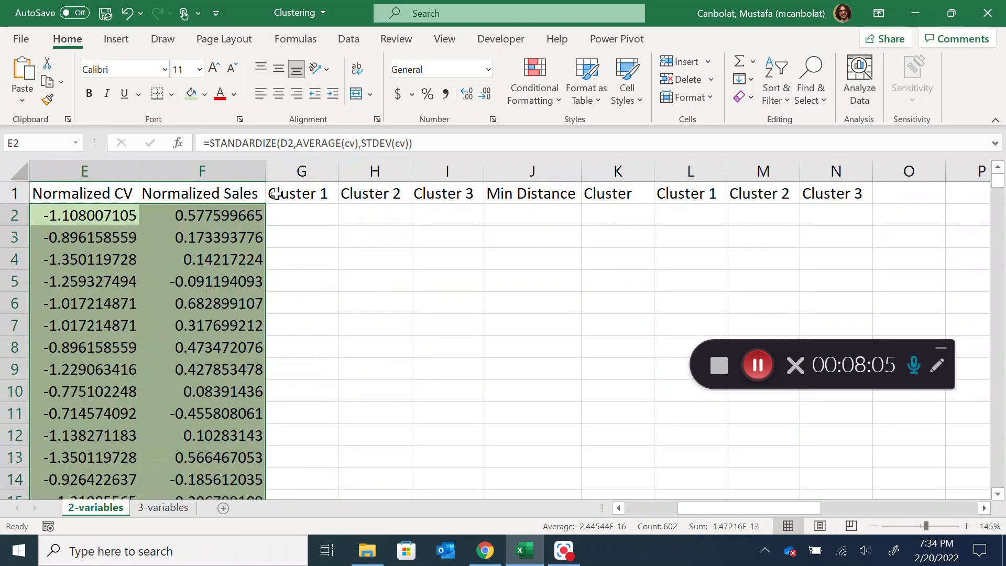
Compare the first SKU's normalized values in E2:F2 with Cluster Center 1's coordinates in R3:S3, and select G2 under Cluster 1
mouse_move(719, 507)
mouse_down()
mouse_move(711, 512)
mouse_move(777, 510)
mouse_move(729, 511)
mouse_up()
drag(276, 215, 403, 216)
drag(704, 511, 822, 508)
drag(530, 237, 637, 230)
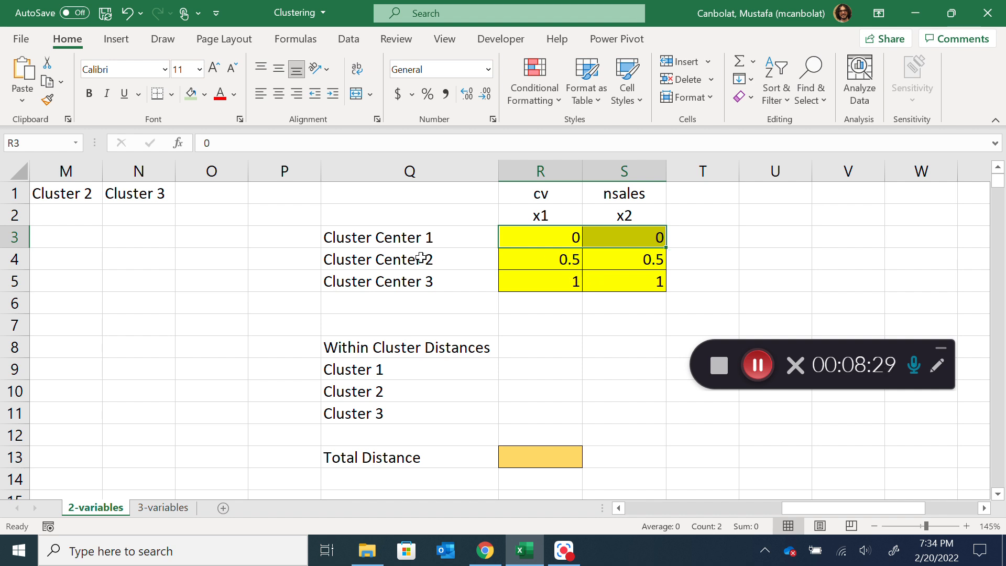
drag(803, 508, 688, 512)
drag(250, 210, 402, 221)
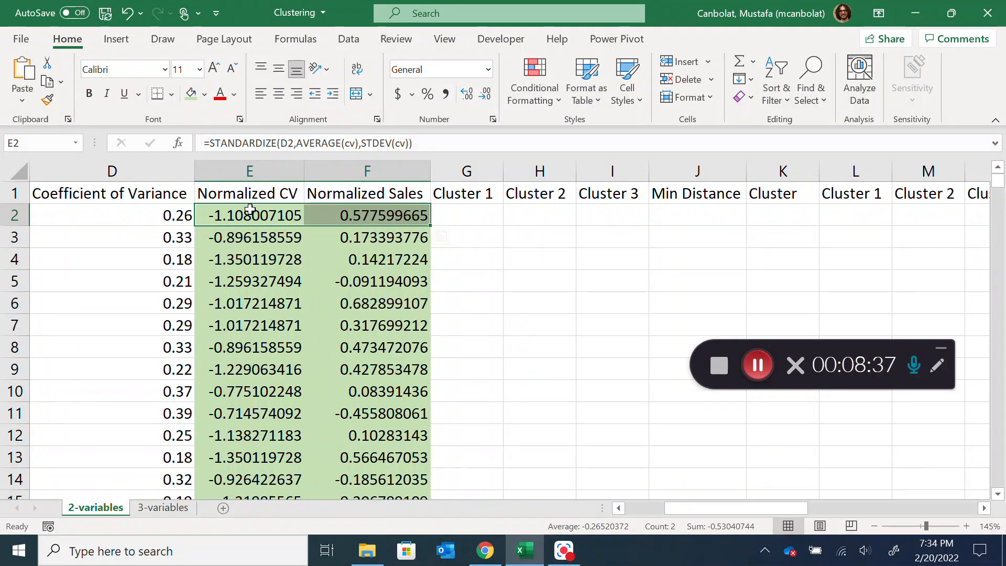
click(486, 214)
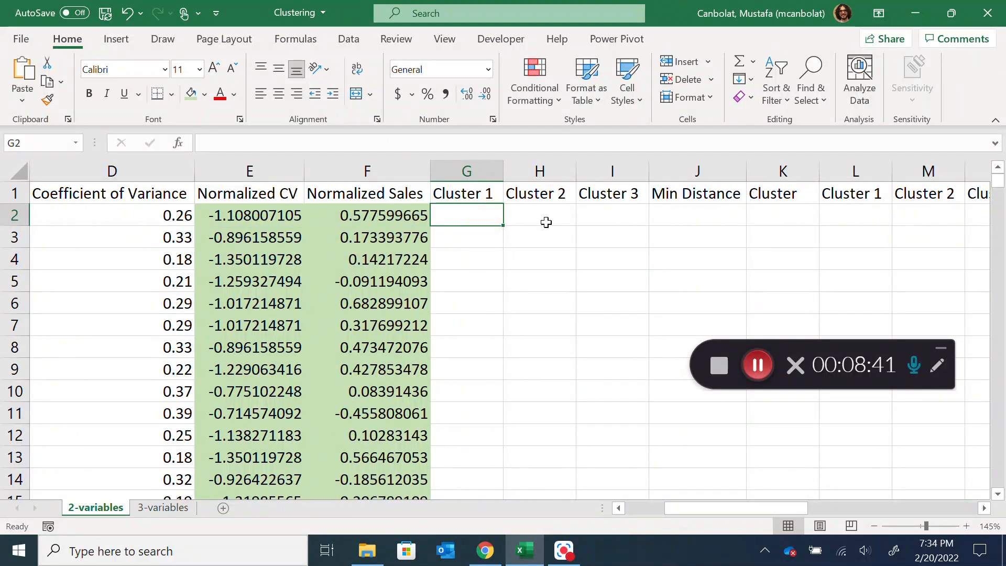
Start the Cluster 1 distance formula in G2 with a square root of the squared CV difference, =SQRT((E2-R$3)^2
text(=)
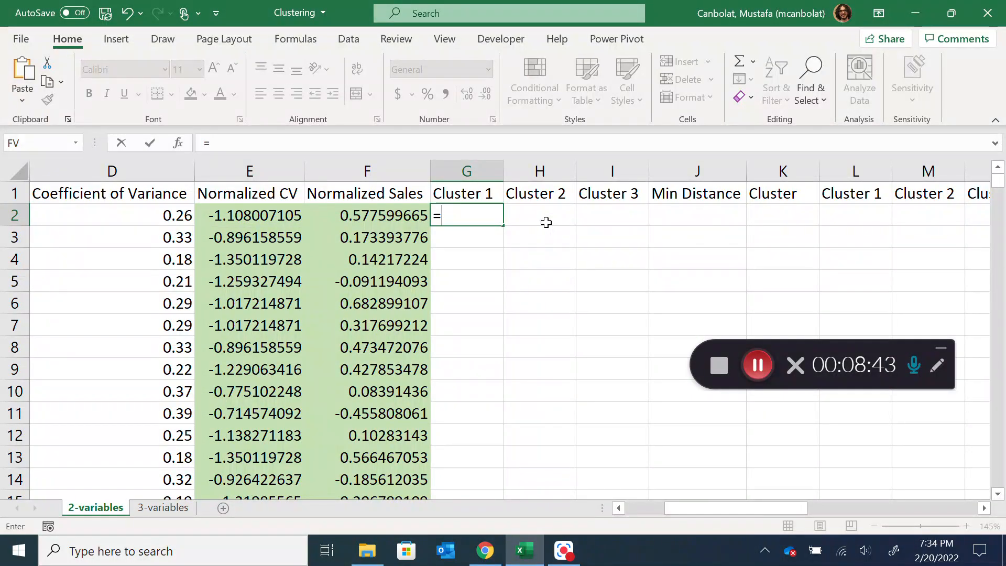
text(X)
key(BackSpace)
text(SCR)
key(BackSpace)
key(BackSpace)
text(QRT(()
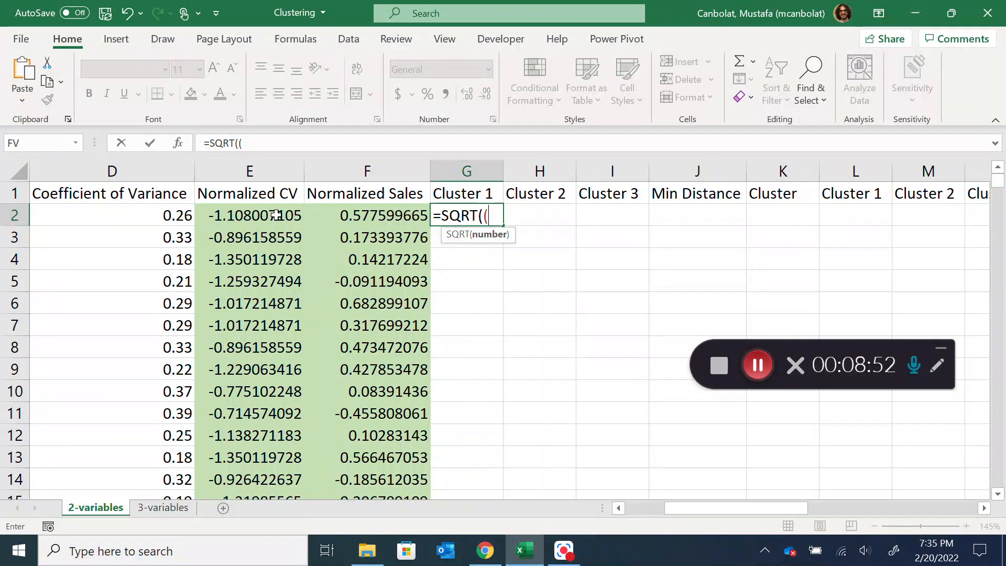
click(276, 216)
drag(757, 514, 844, 514)
text(-)
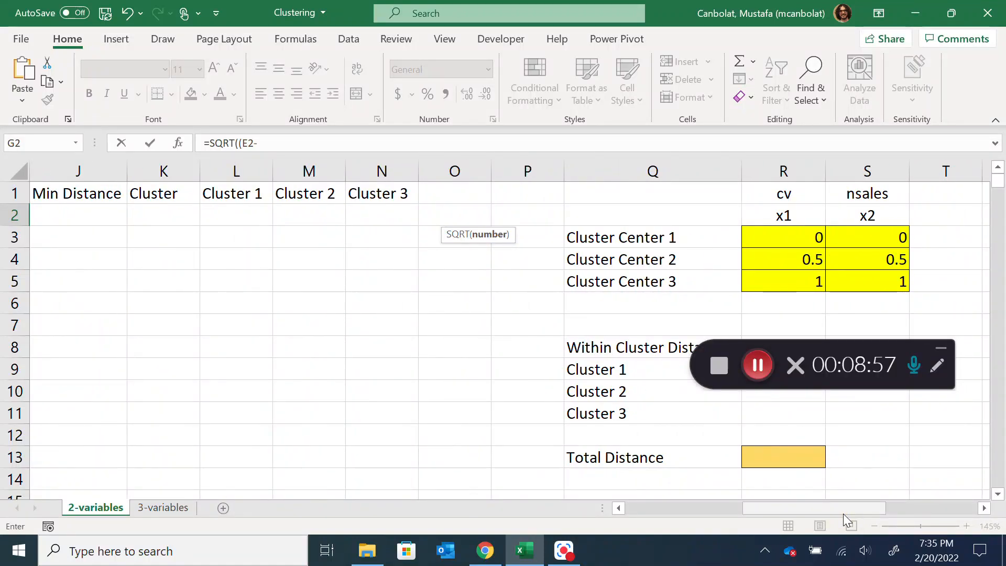
click(784, 236)
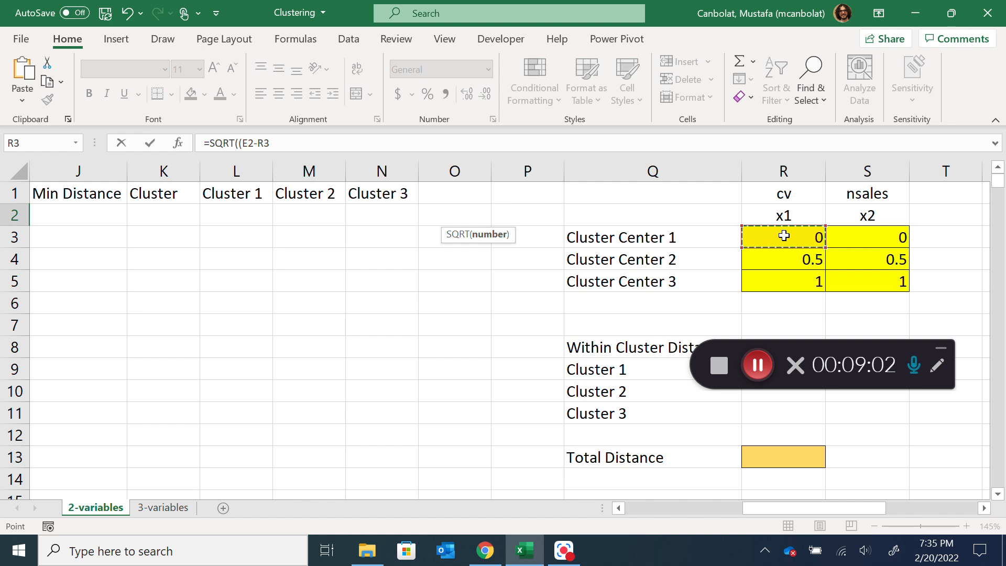
key(F4)
key(F4)
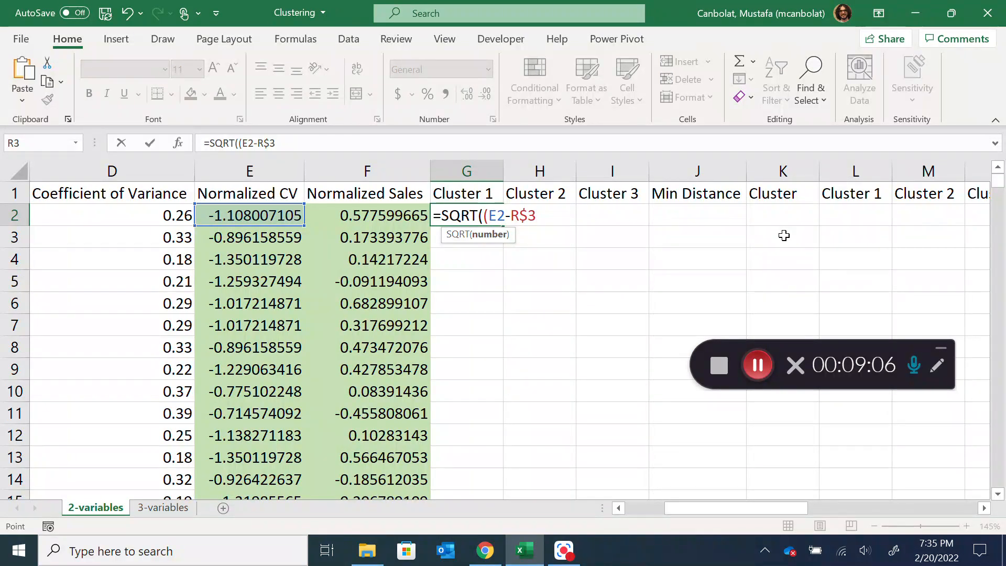
text()^2+)
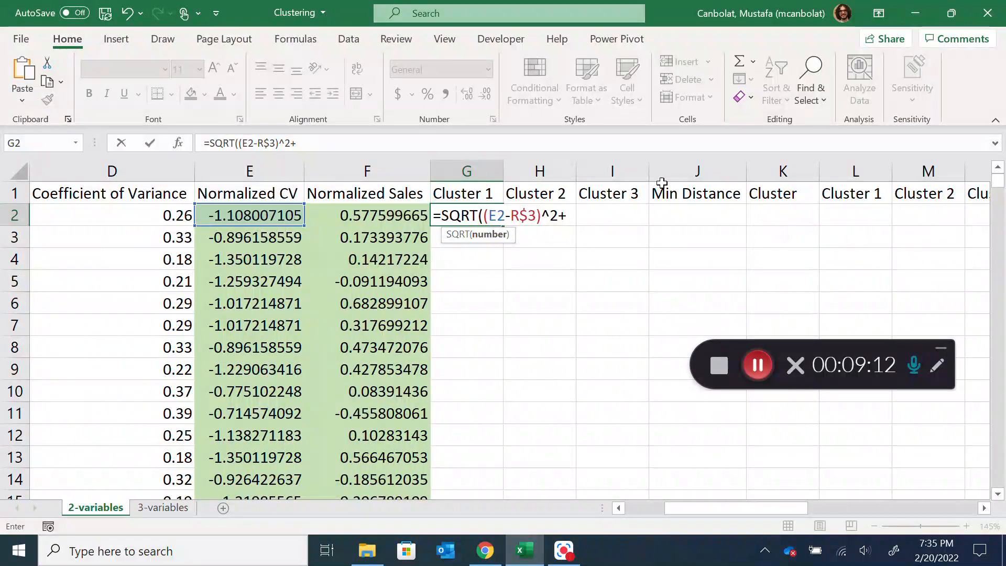
Complete the G2 formula by adding the squared sales difference, giving =SQRT((E2-R$3)^2+(F2-S$3)^2)
text(()
click(381, 214)
text(-)
drag(703, 505, 775, 515)
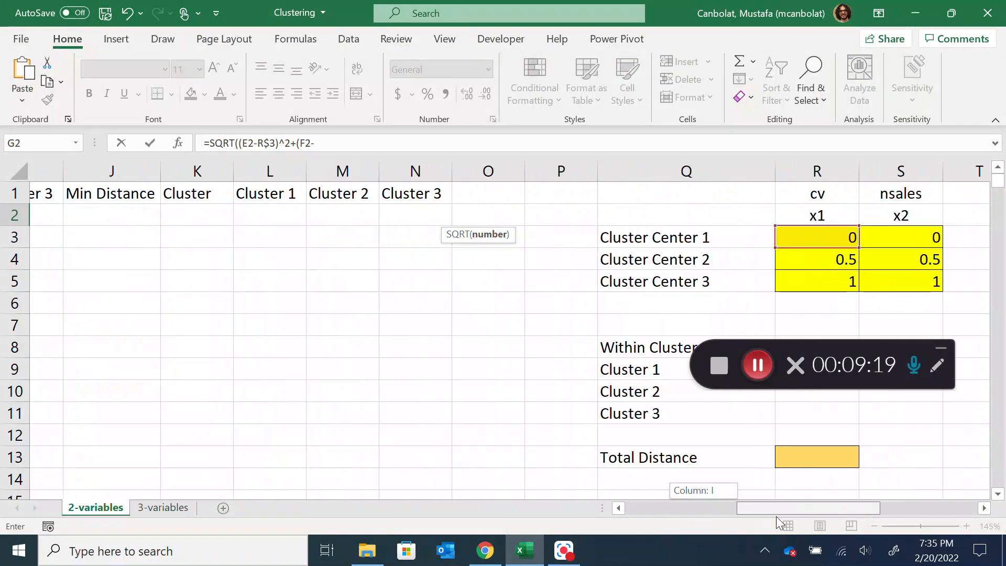
click(775, 241)
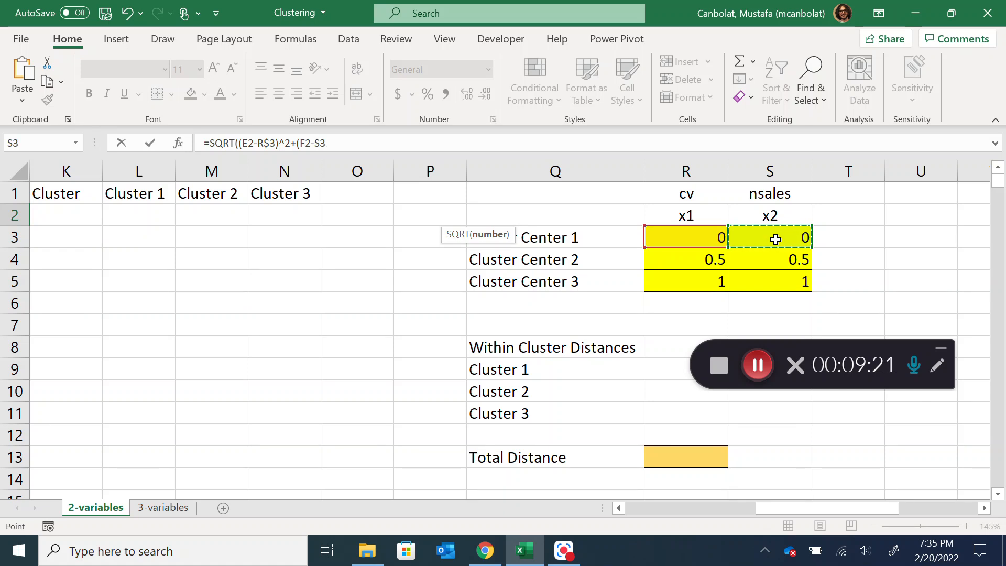
key(F4)
key(F4)
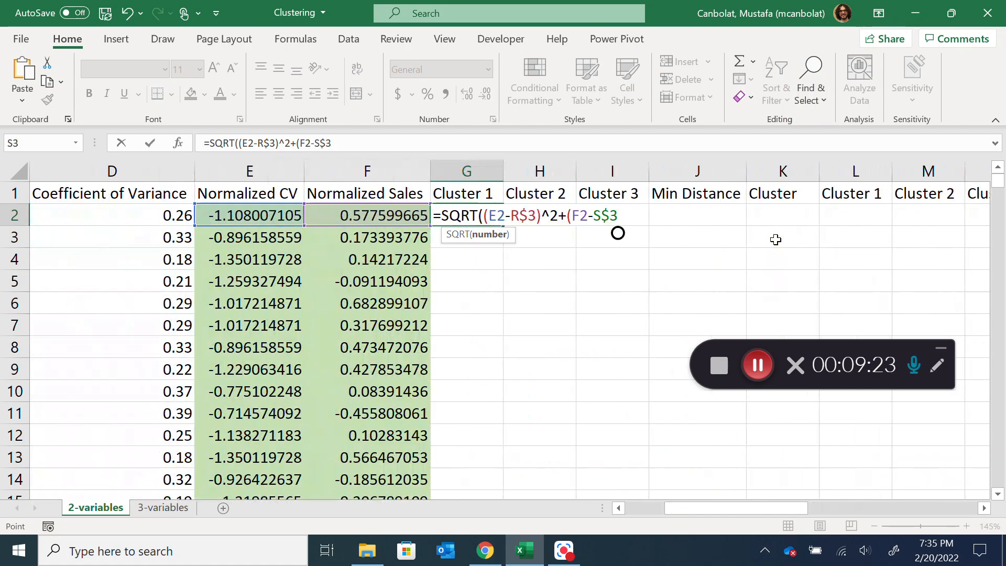
text())
drag(753, 506, 730, 518)
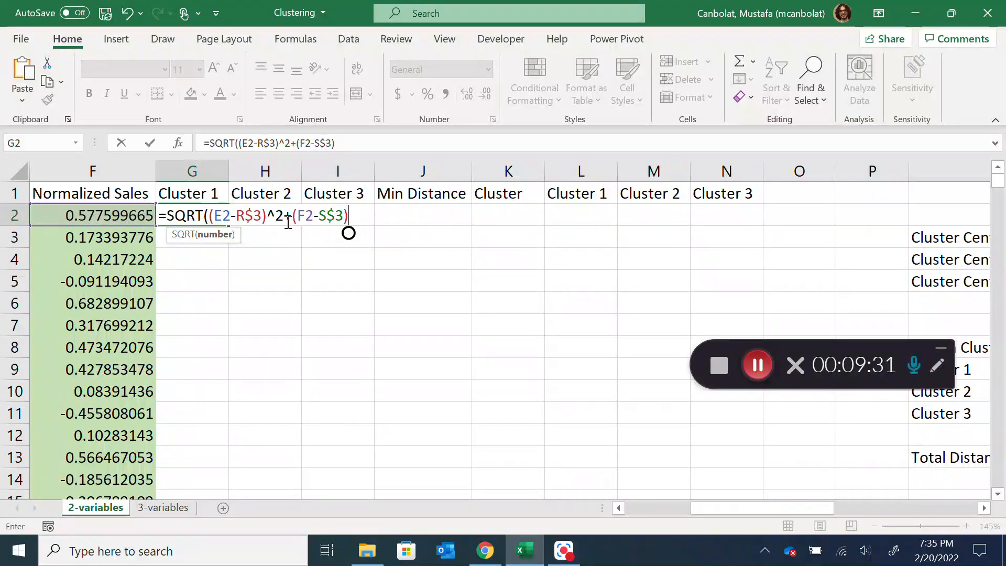
text(^2))
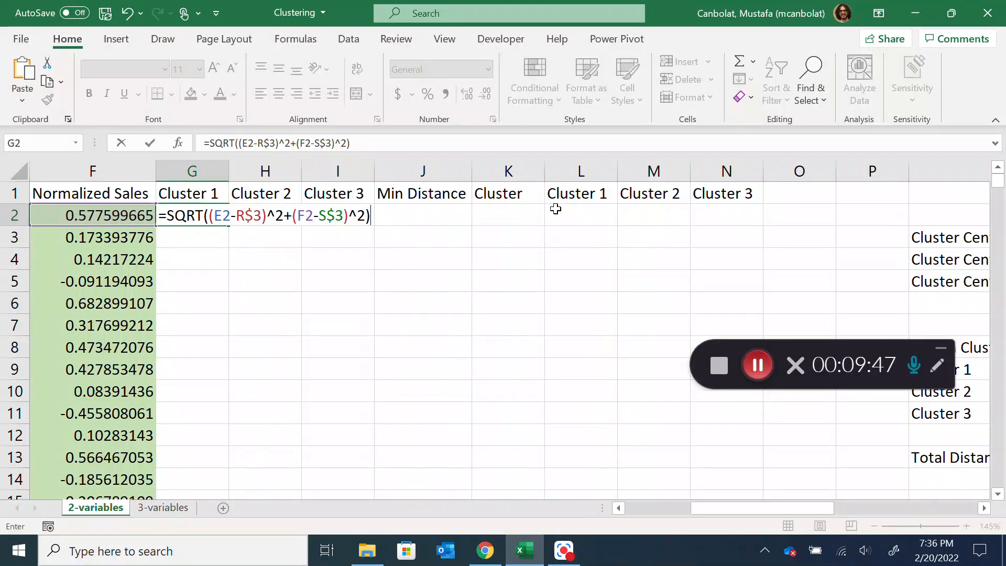
key(Return)
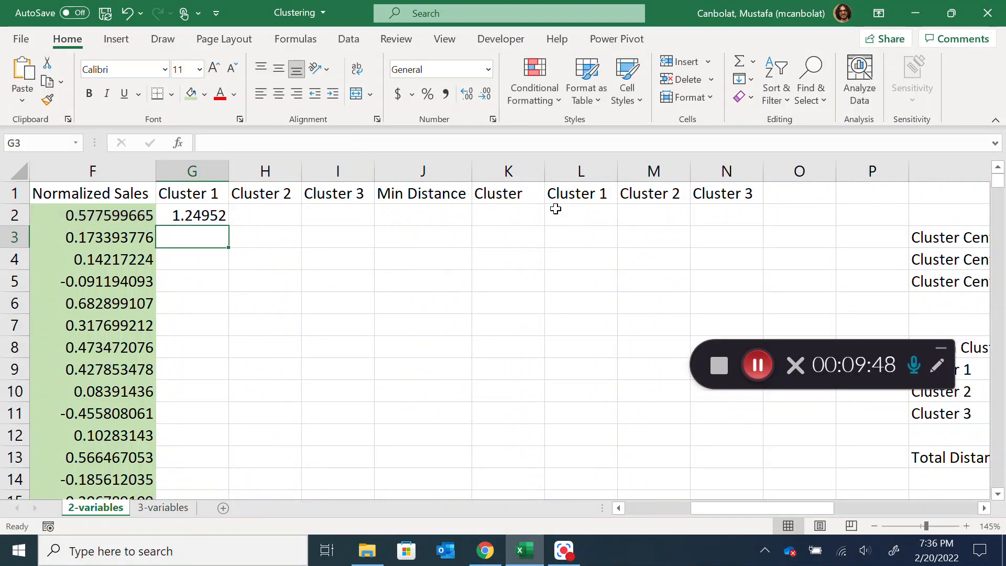
Copy the text of the G2 distance formula into H2 under Cluster 2, keeping its cell references unchanged
click(206, 219)
double_click(206, 218)
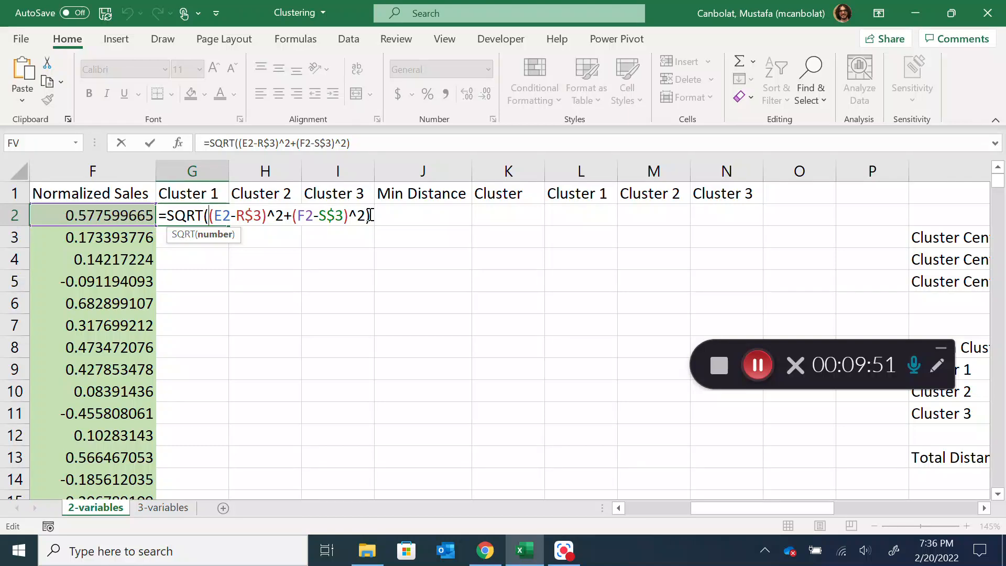
key(Return)
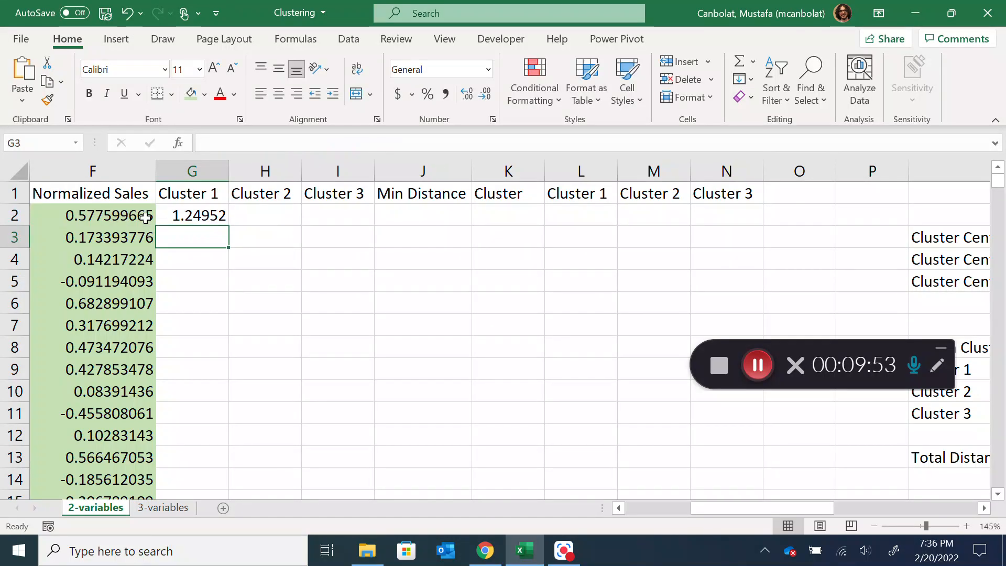
click(281, 213)
text(=SQRT((E2-R$3)^2+(F2-S$3)^2))
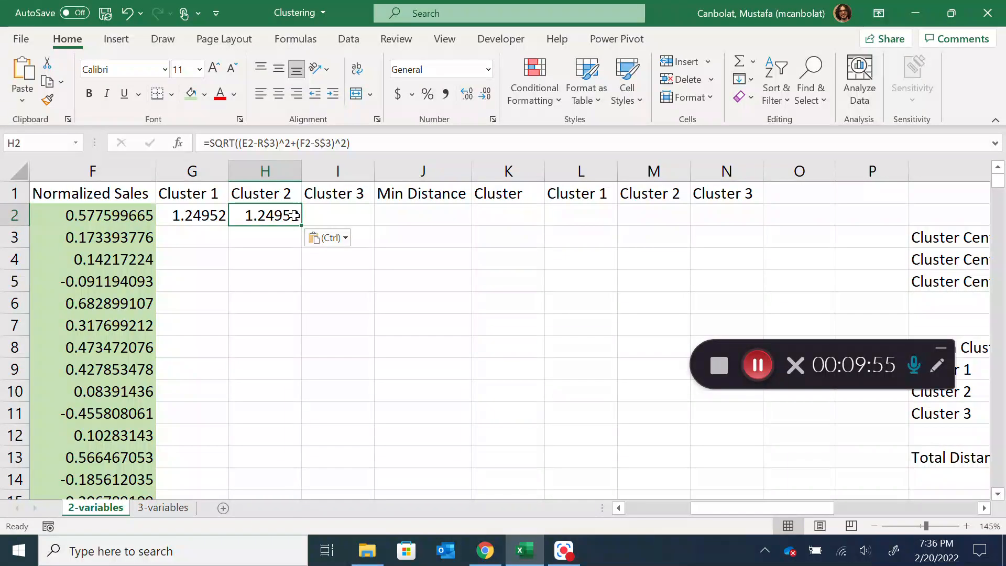
Repoint the H2 formula to Cluster Center 2 by changing its center references to R$4 and S$4
double_click(294, 215)
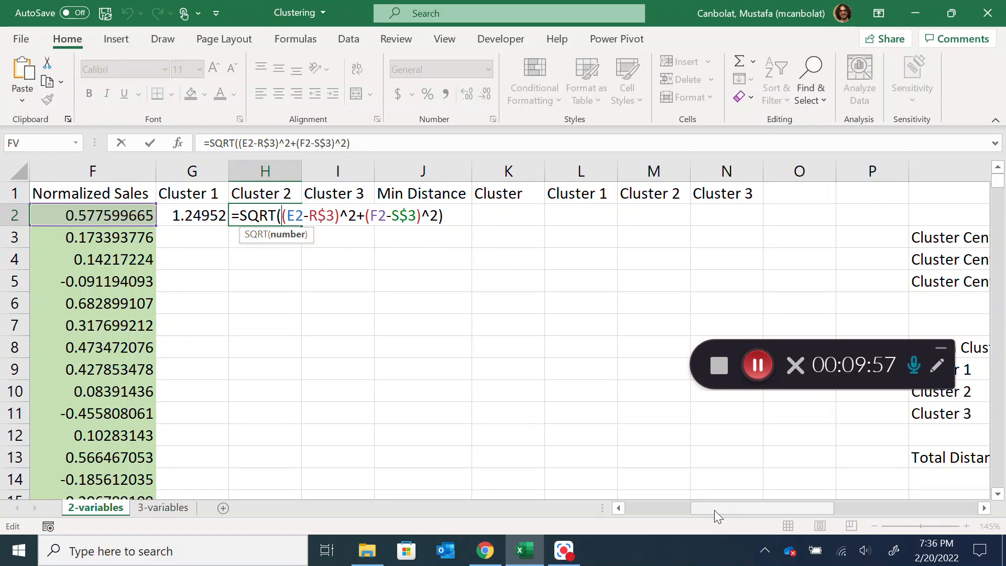
drag(715, 510, 791, 509)
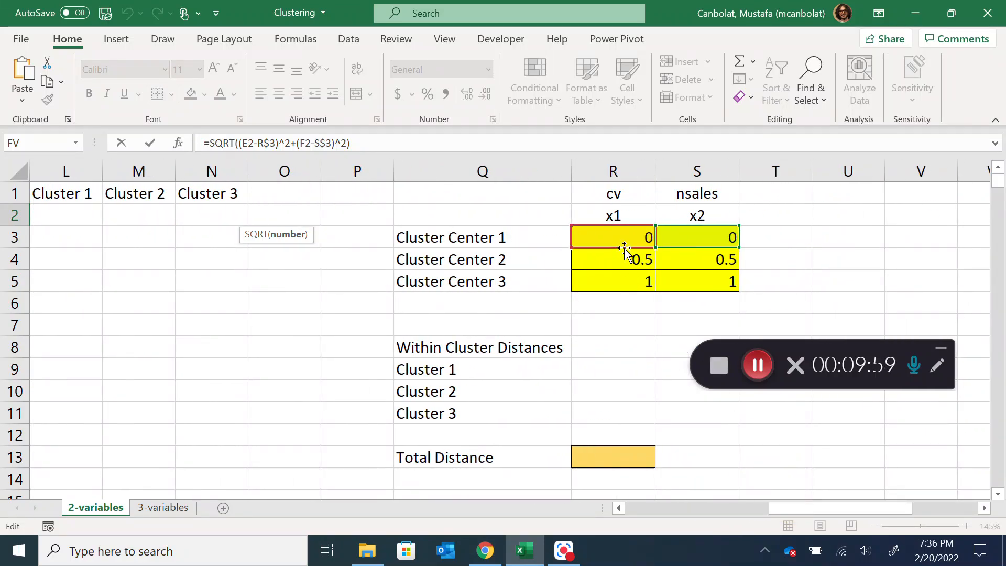
drag(625, 248, 624, 262)
drag(694, 249, 699, 265)
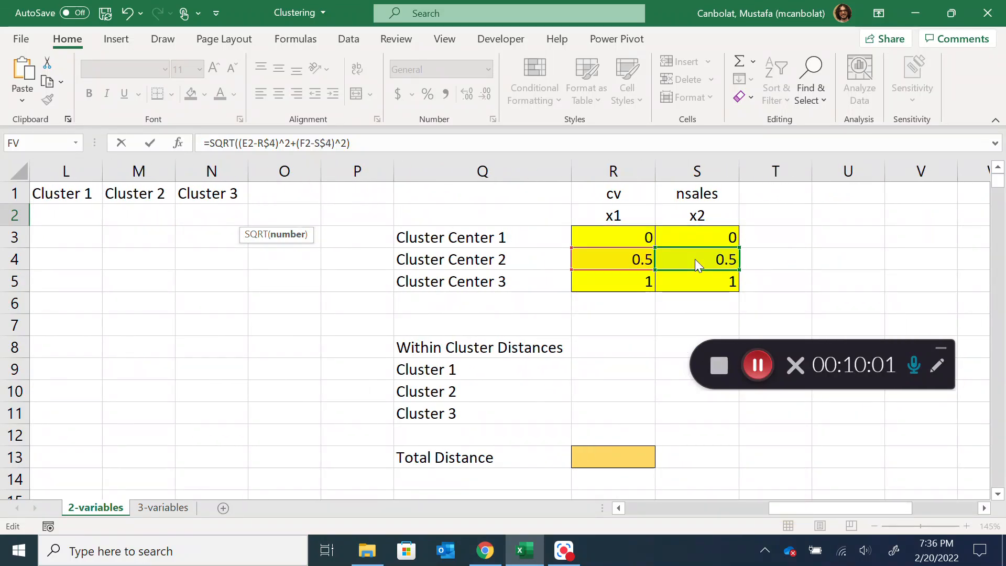
key(Return)
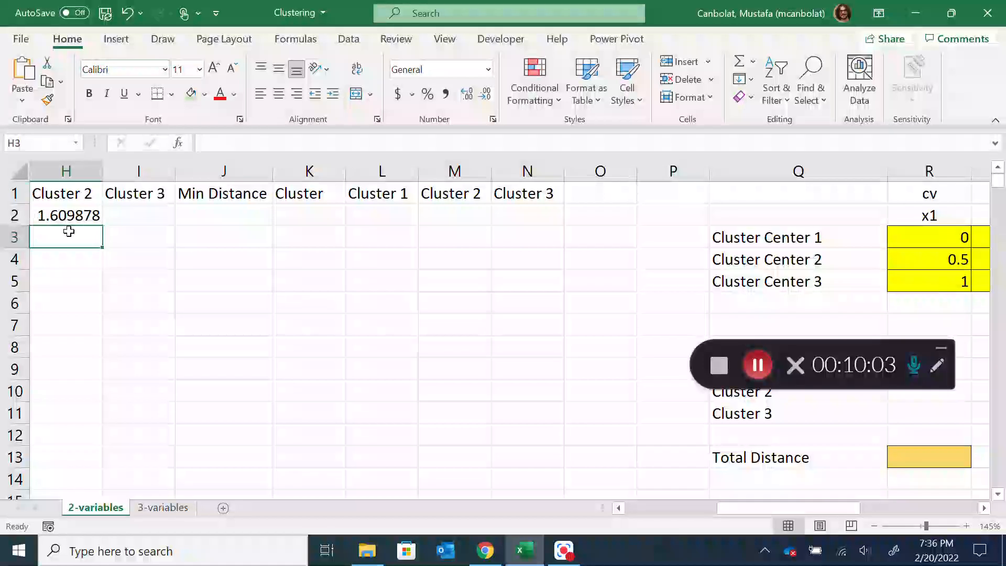
Paste the distance formula into I2 under Cluster 3 and repoint its center references to R$5 and S$5
click(158, 213)
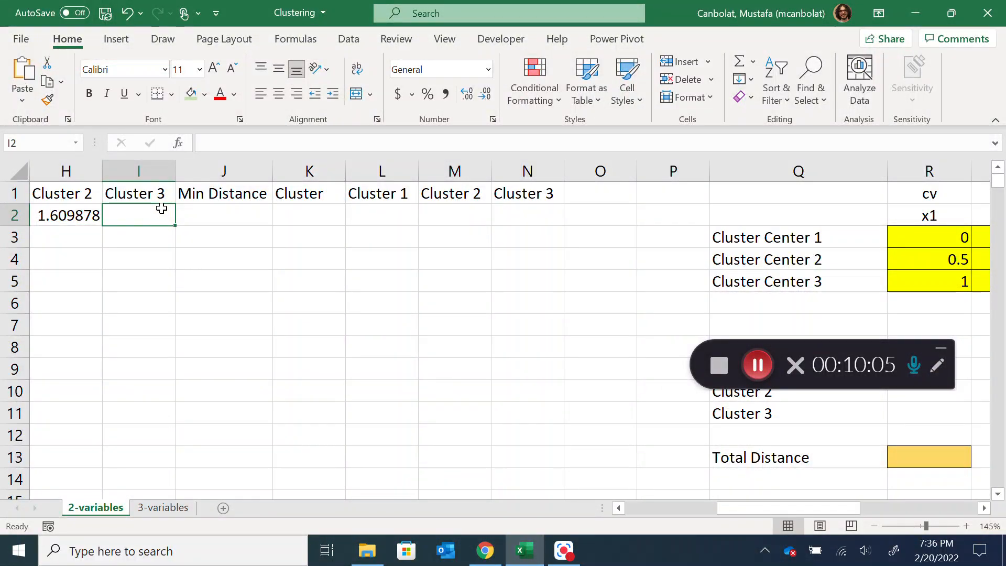
double_click(145, 211)
text(=SQRT((E2-R$3)^2+(F2-S$3)^2))
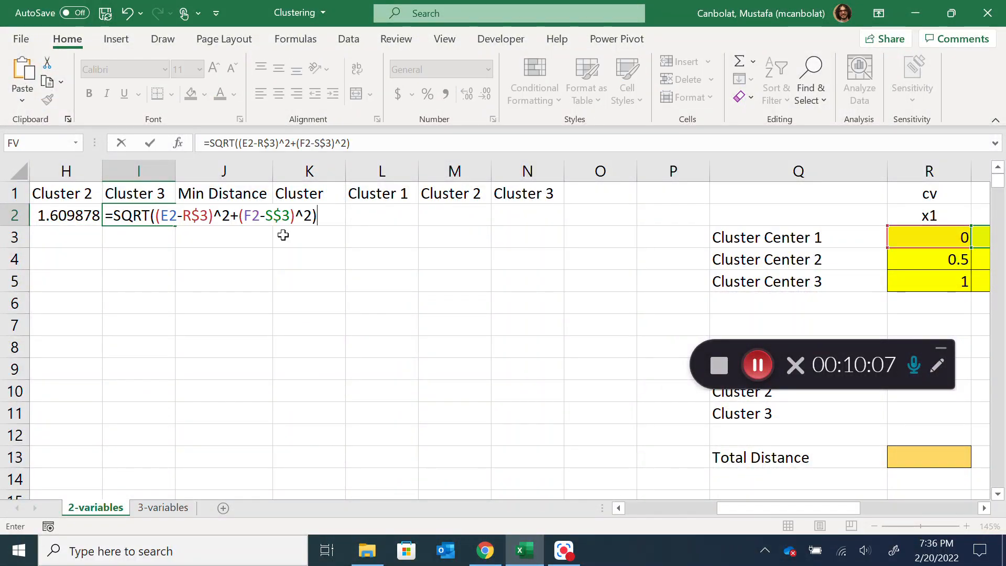
drag(765, 509, 790, 508)
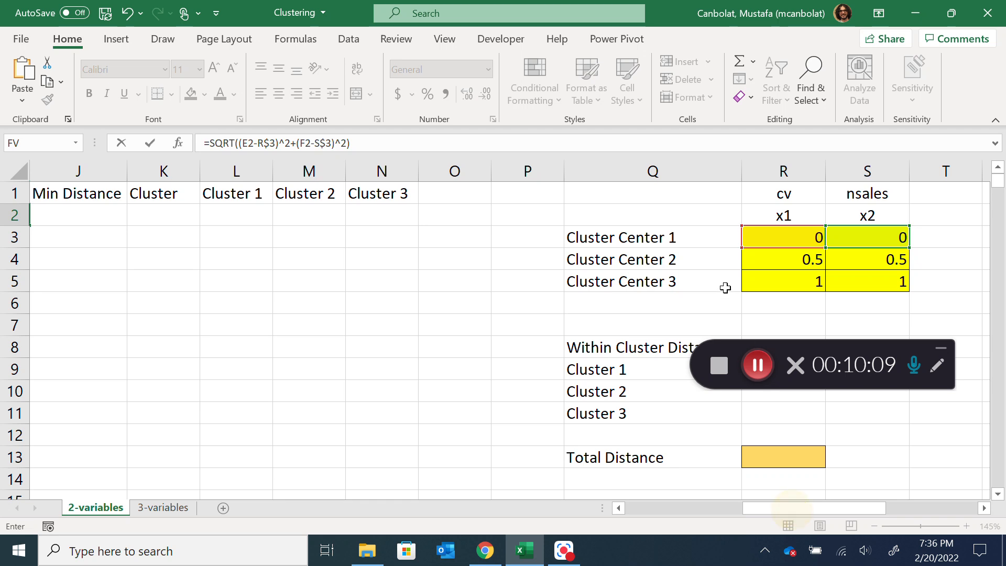
drag(851, 251, 851, 279)
key(Return)
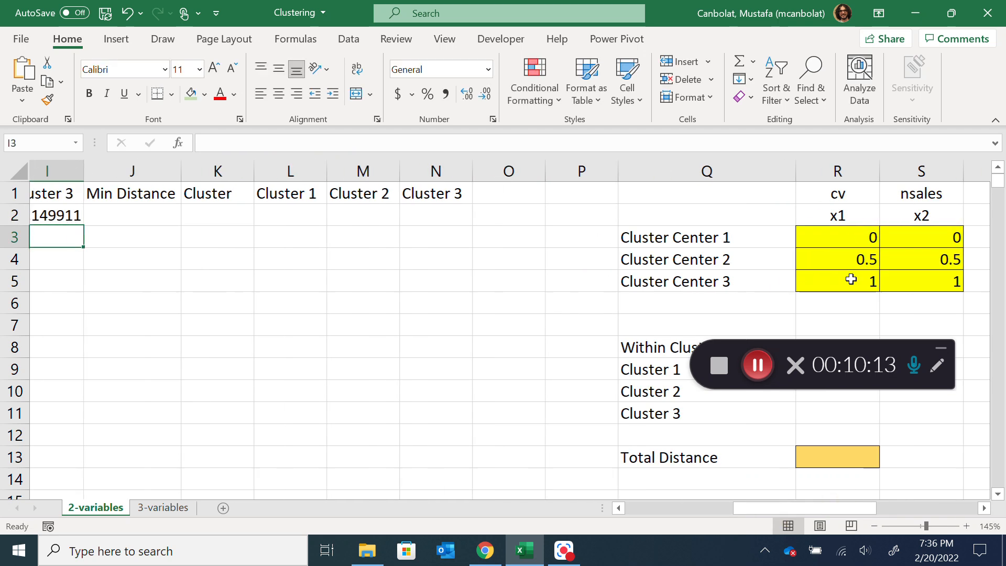
Fill the three cluster distance formulas in G2:I2 down to row 302 for all SKUs
drag(848, 511, 769, 504)
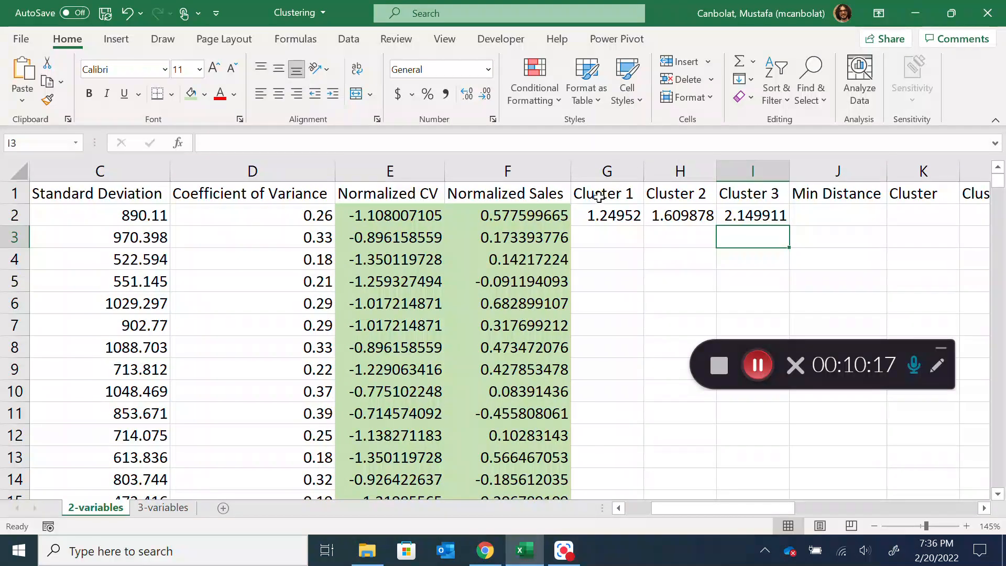
drag(380, 216, 477, 216)
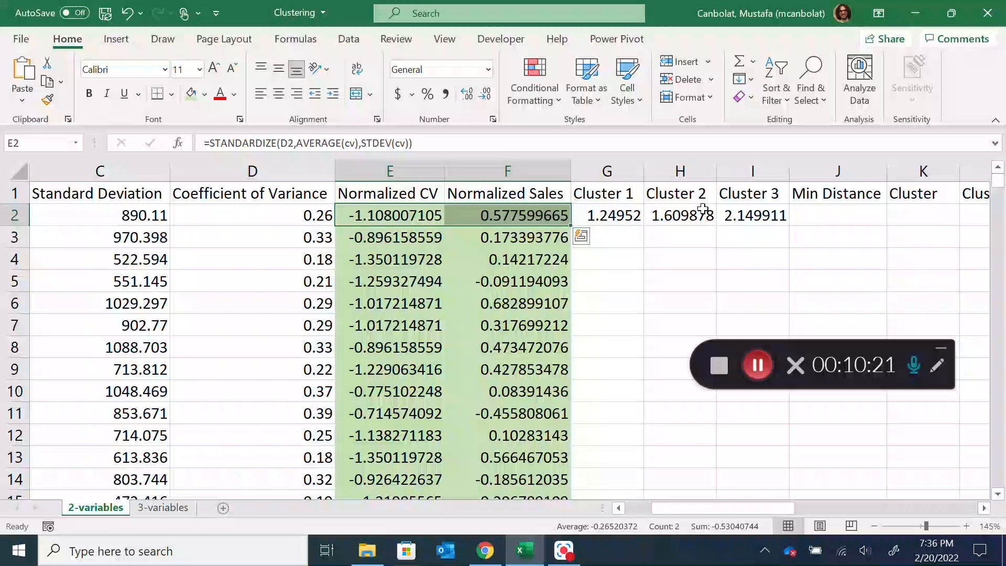
click(768, 216)
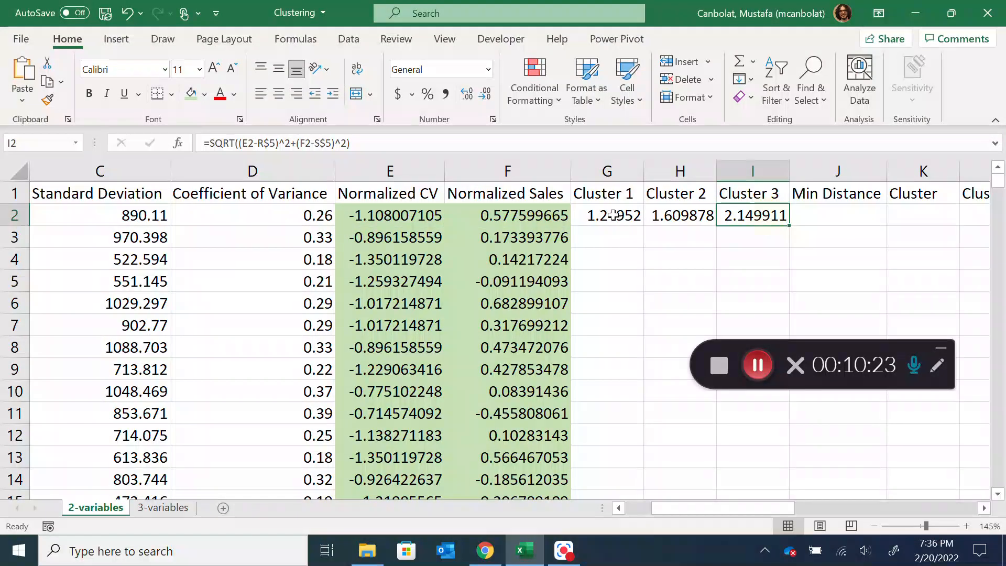
drag(608, 215, 779, 217)
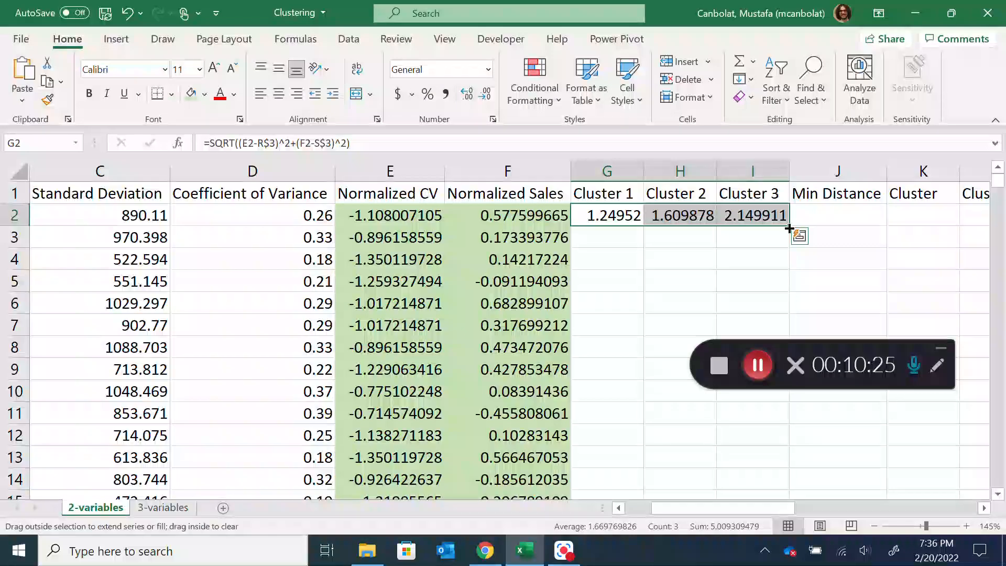
double_click(788, 225)
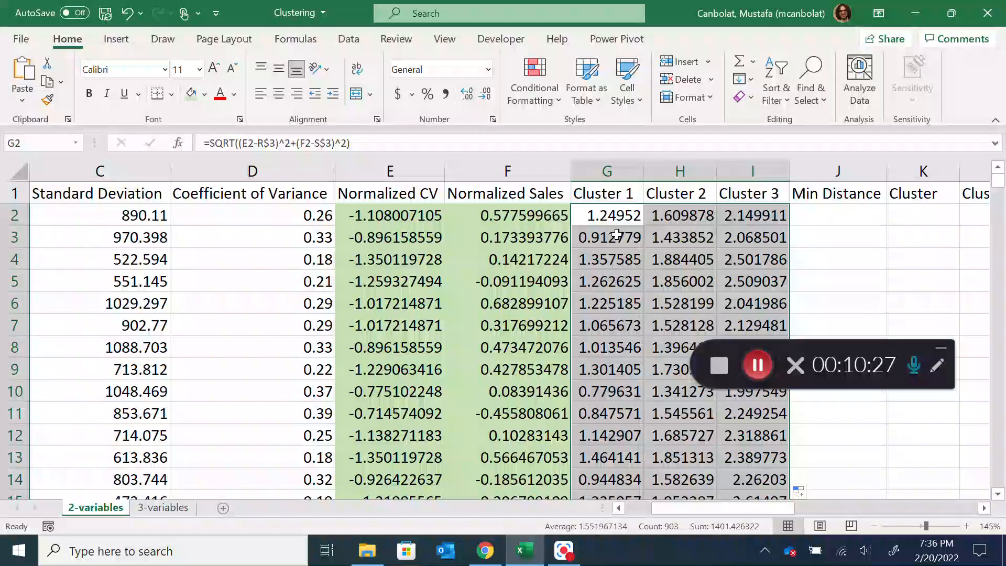
Enter =MIN(G2:I2) in J2 to get the first SKU's minimum distance among the three clusters
click(831, 217)
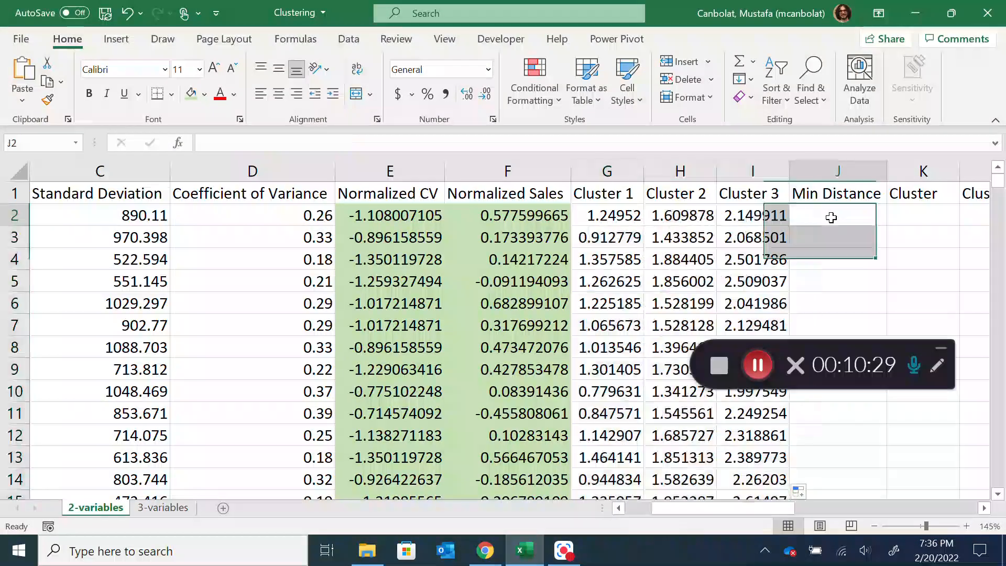
text(=MIN()
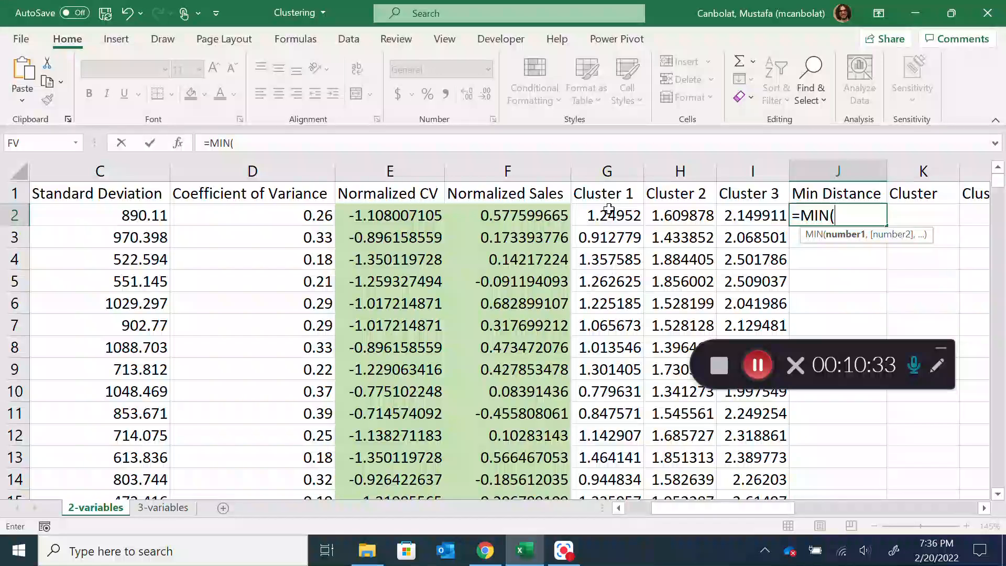
drag(608, 215, 750, 217)
key(Return)
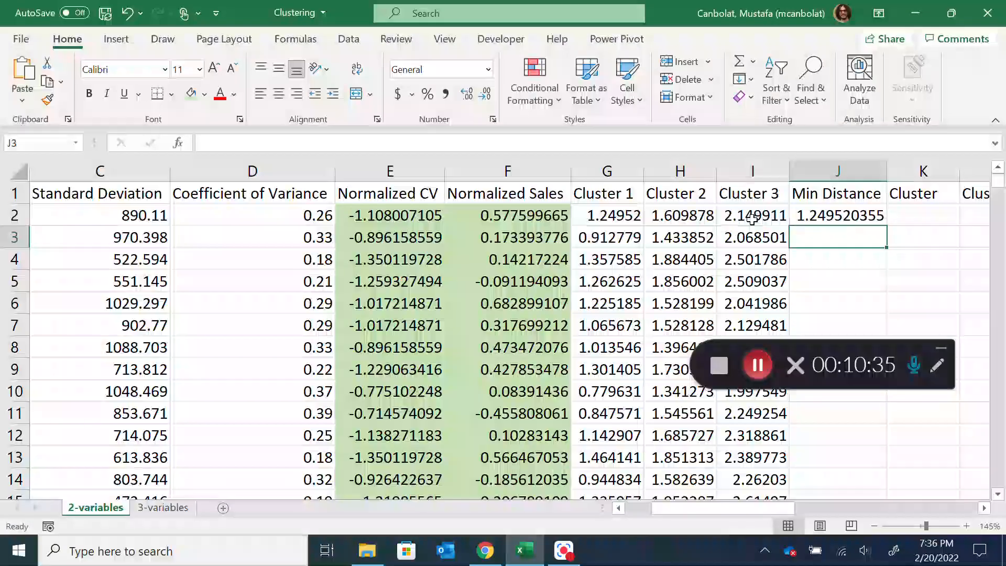
Fill the Min Distance formula in J2 down to row 302 and widen column J slightly
drag(778, 505, 818, 507)
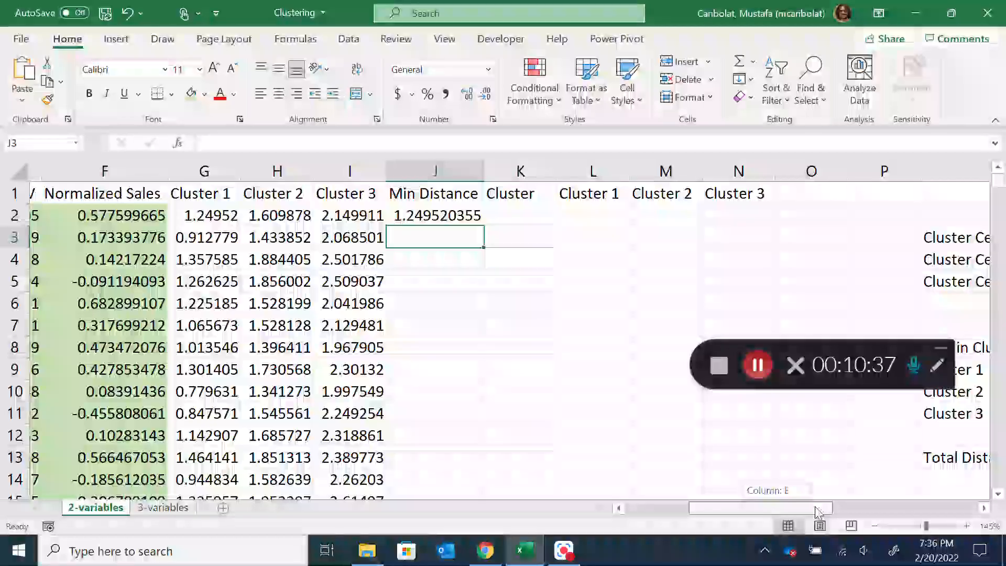
click(461, 217)
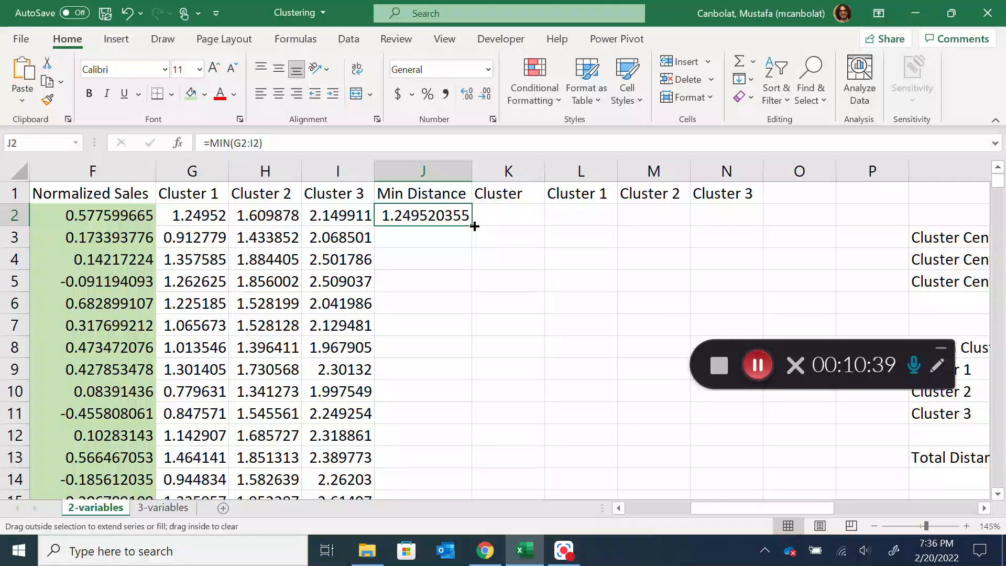
double_click(474, 224)
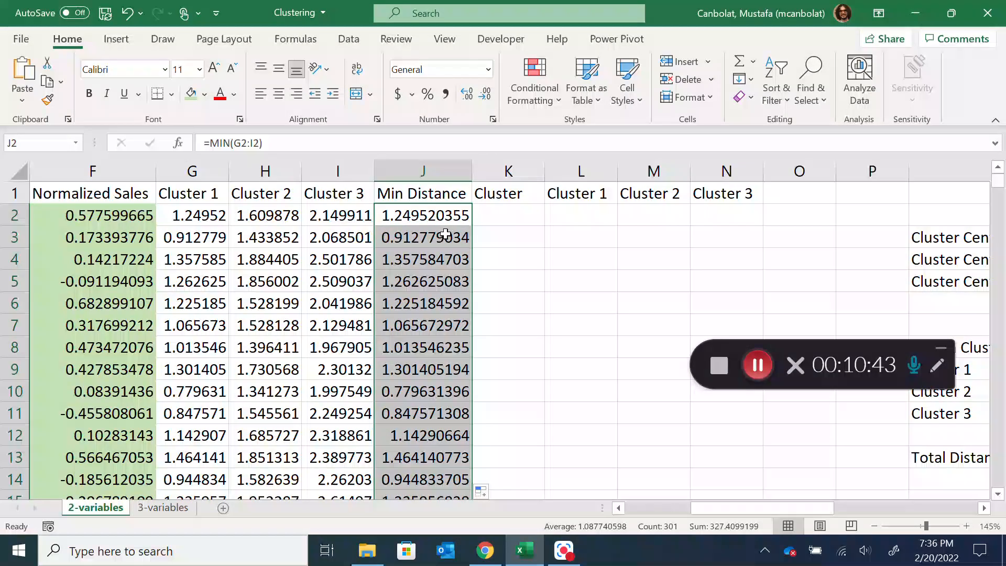
drag(477, 180, 486, 174)
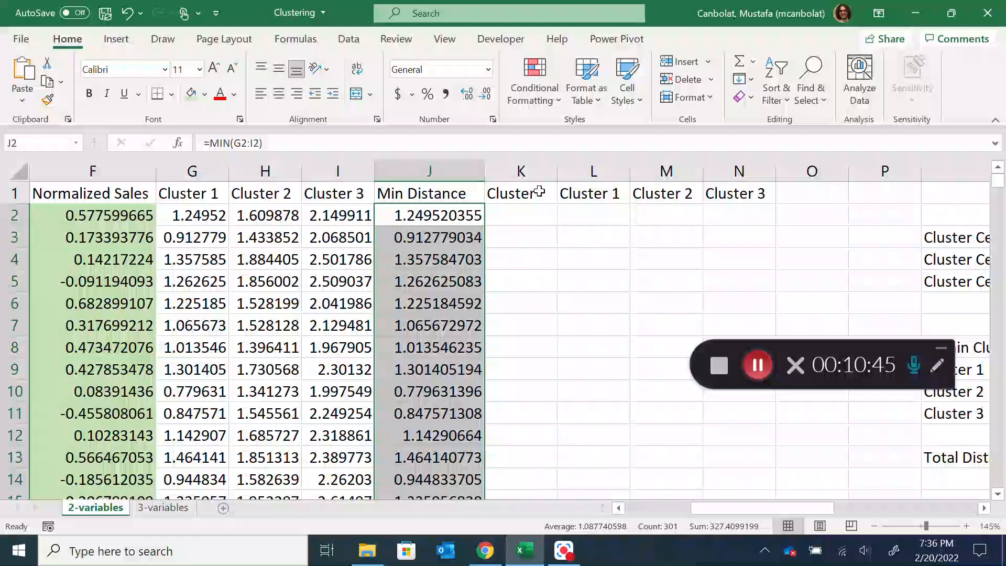
Widen column K and begin an XLOOKUP formula in K2 with J2 as lookup value and G2:I2 as lookup array
drag(557, 169, 597, 168)
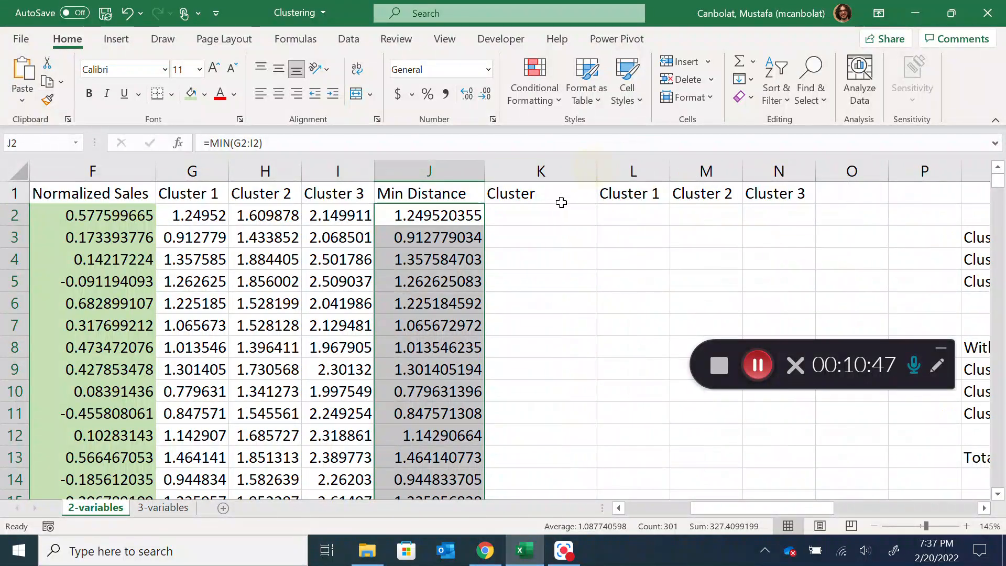
click(549, 209)
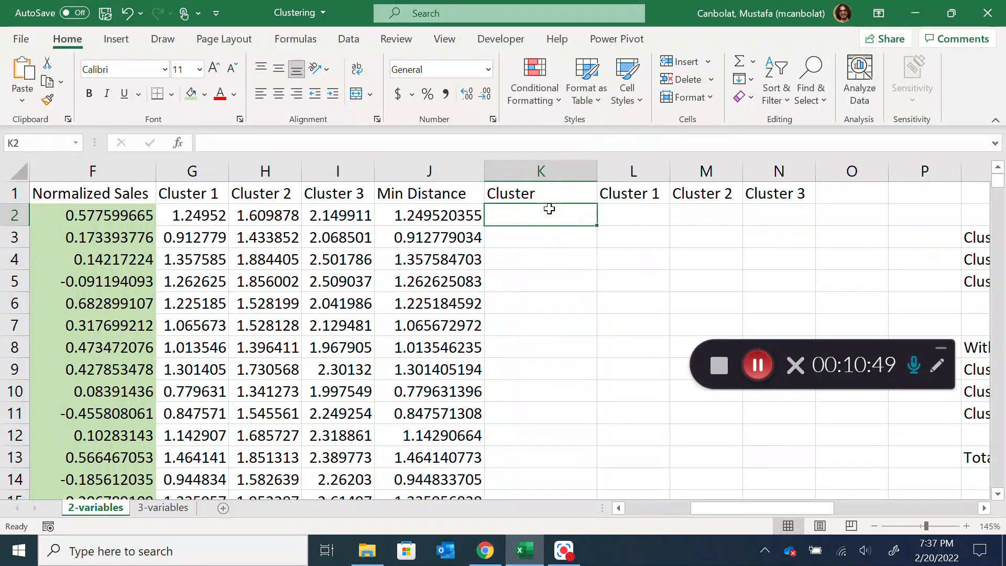
text(=XLOOKUP()
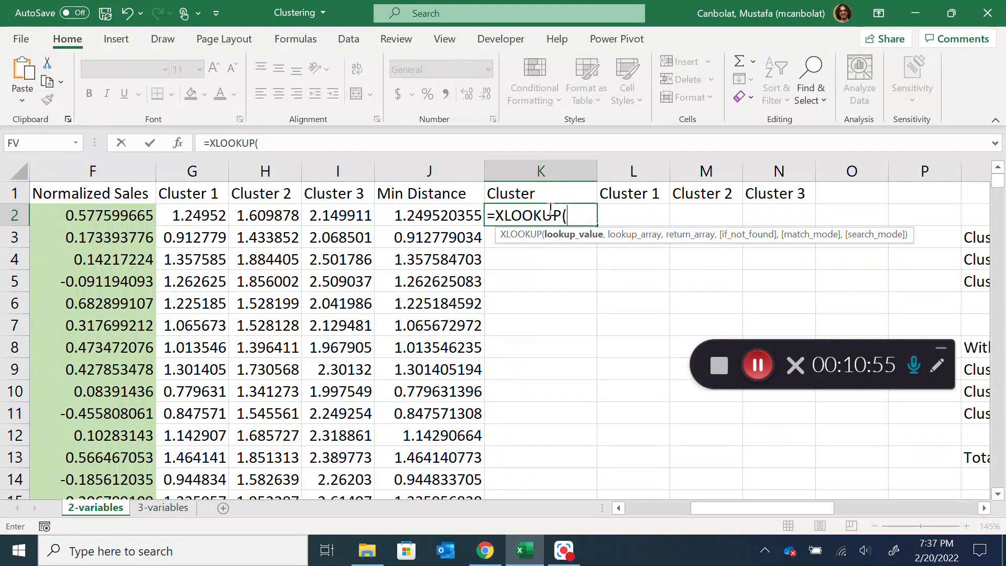
click(450, 213)
text(,)
drag(176, 219, 329, 217)
text(,)
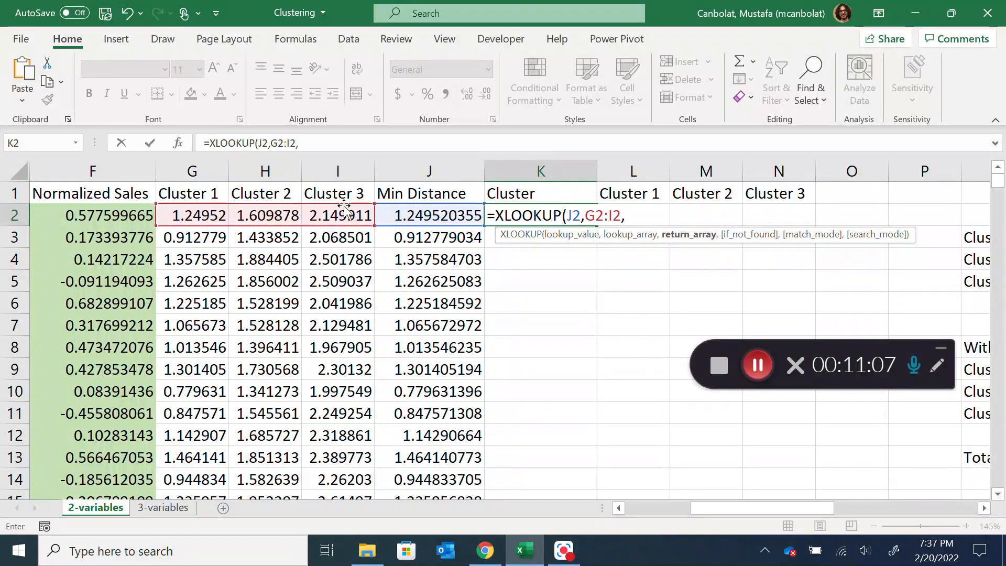
Complete the K2 XLOOKUP formula with G1:I1 as return array, no not-found value and exact match mode 0
drag(207, 191, 298, 185)
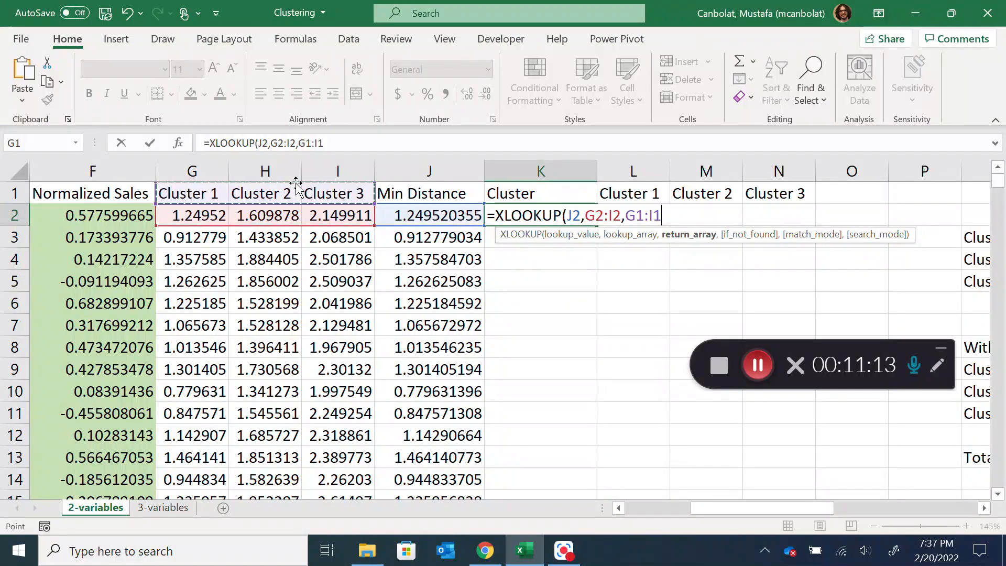
text(,)
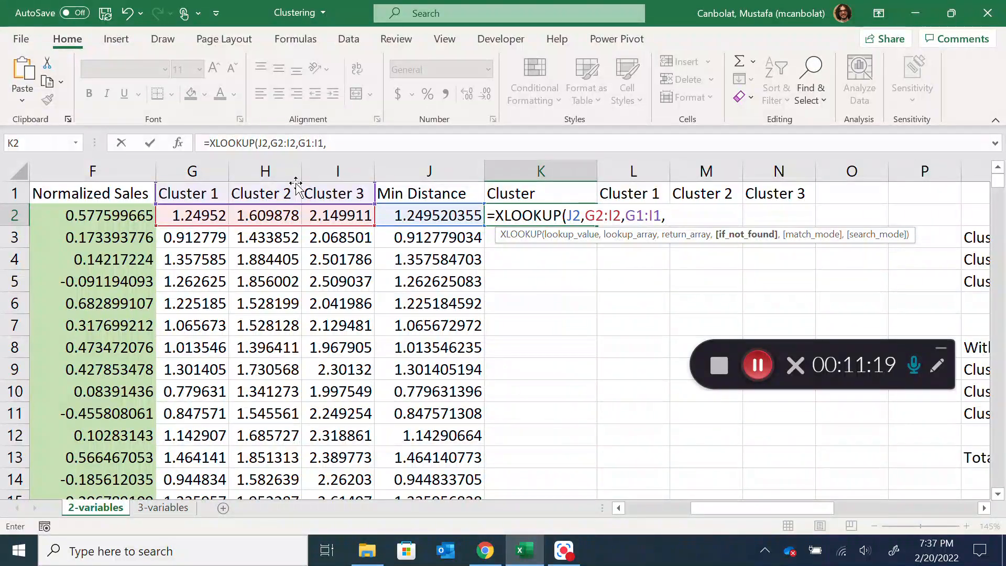
text(,)
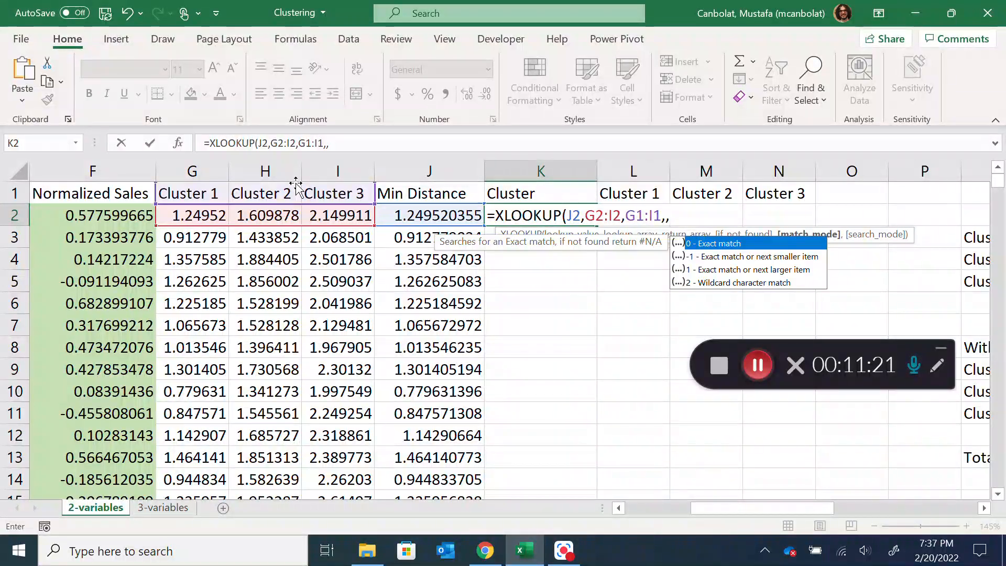
double_click(719, 244)
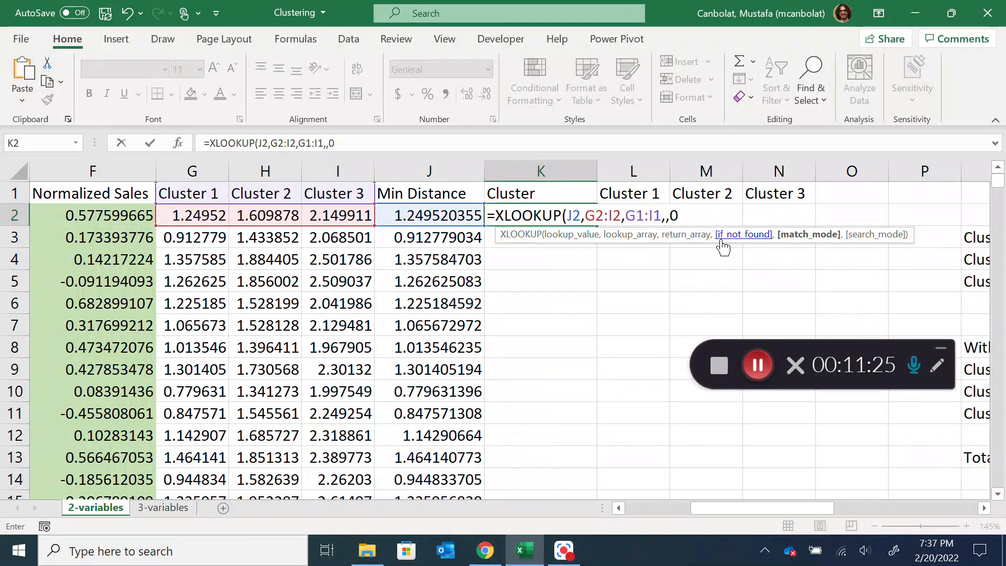
text())
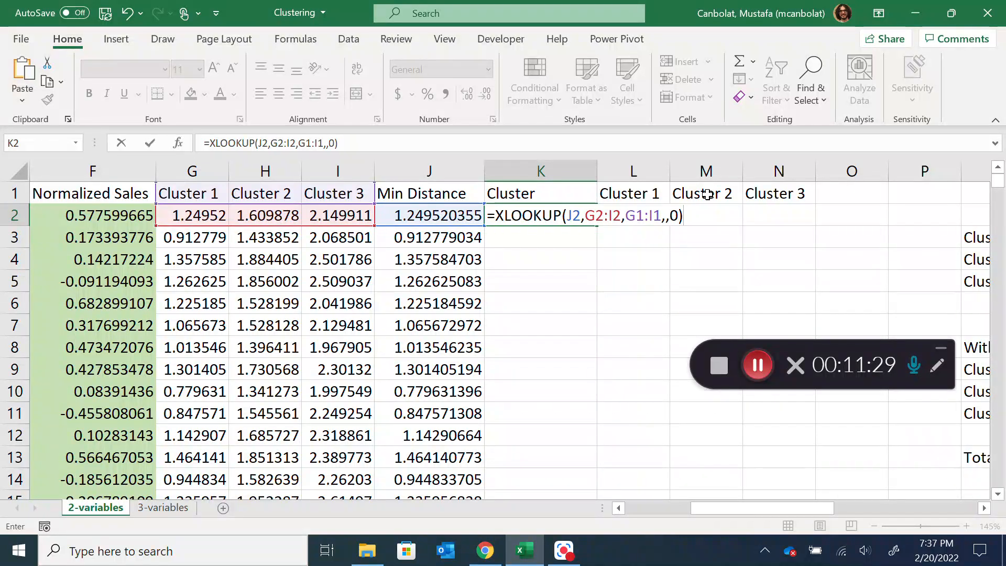
key(Return)
Lock the row references of the return array in the K2 XLOOKUP formula as G$1:I$1
click(550, 216)
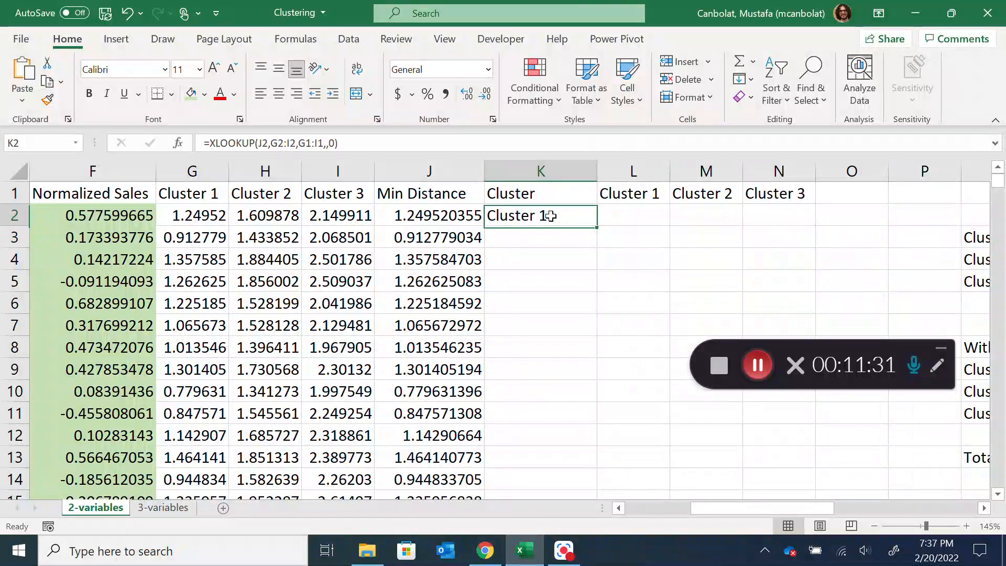
double_click(550, 216)
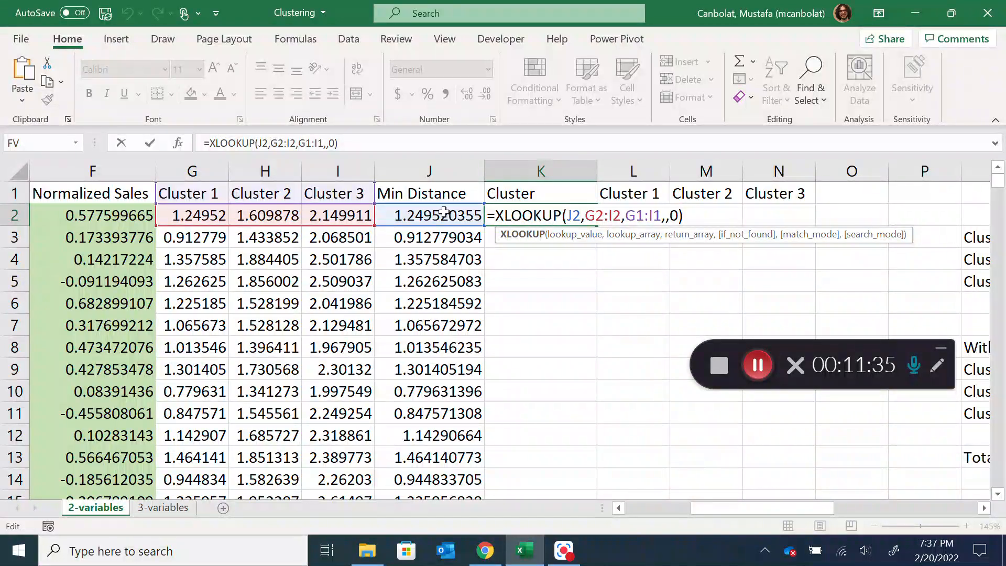
drag(627, 216, 662, 212)
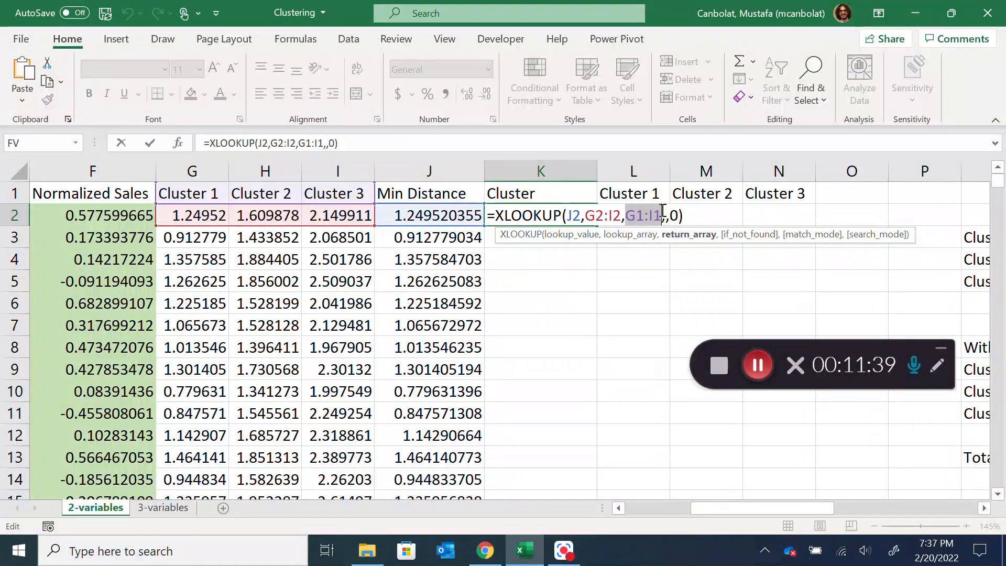
key(F4)
key(F4)
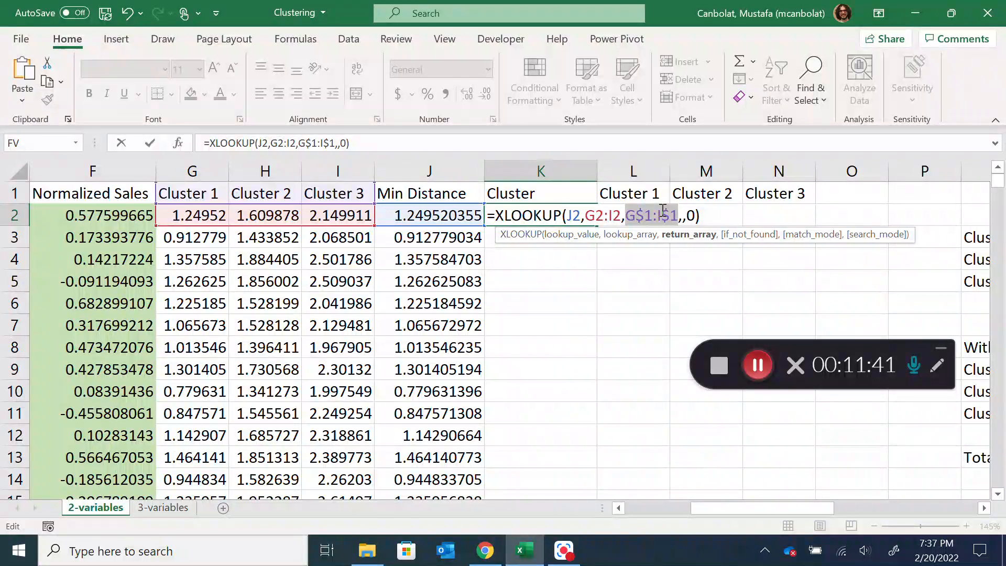
key(Return)
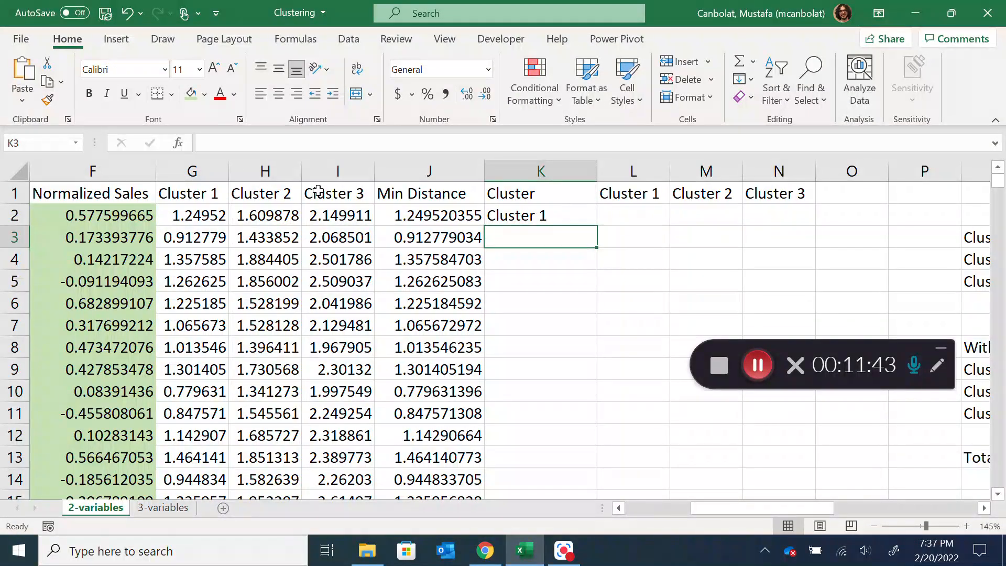
Fill the K2 cluster formula down to row 302 for all SKUs and check its copied references in K5
click(526, 220)
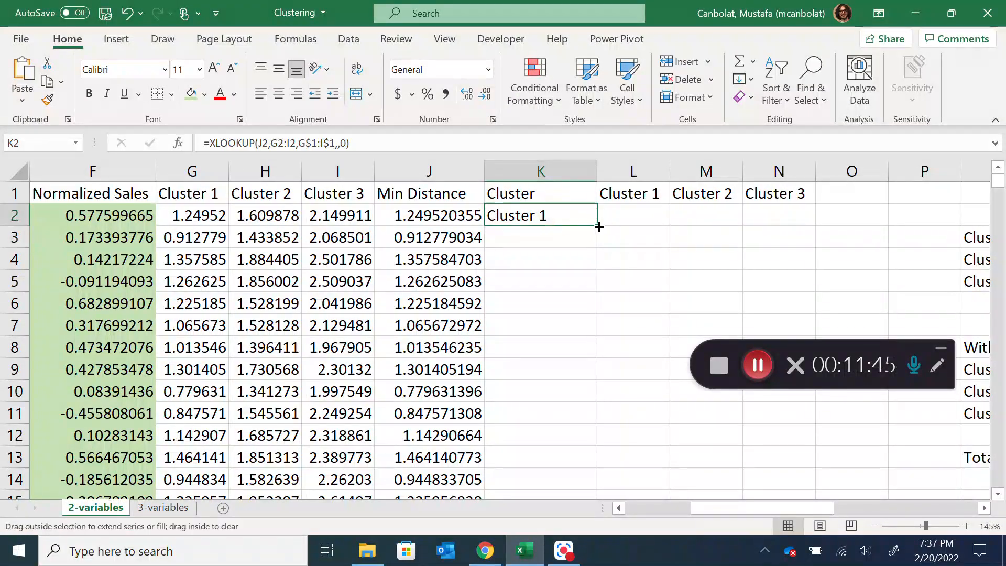
double_click(599, 226)
double_click(552, 217)
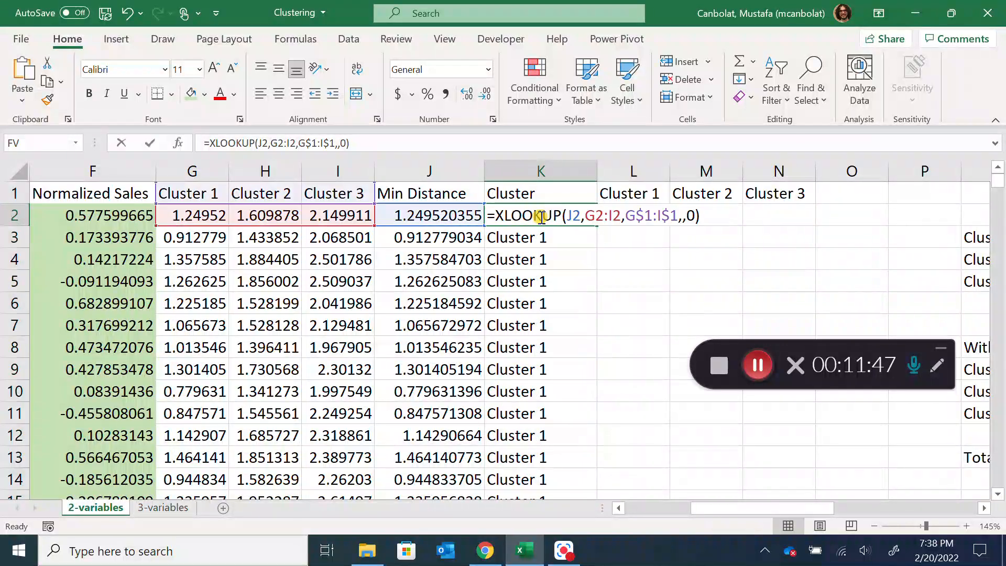
text(`)
key(Escape)
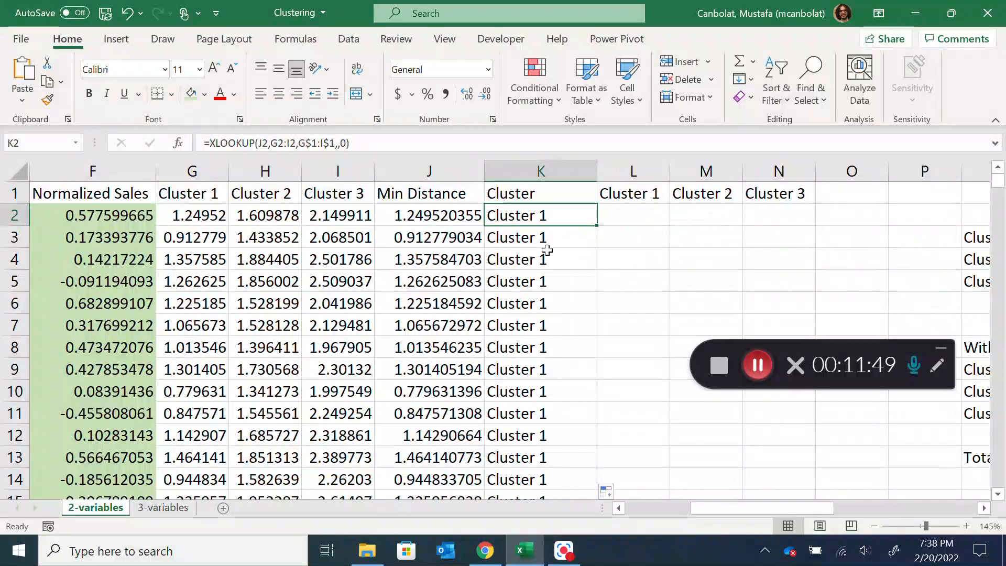
double_click(534, 281)
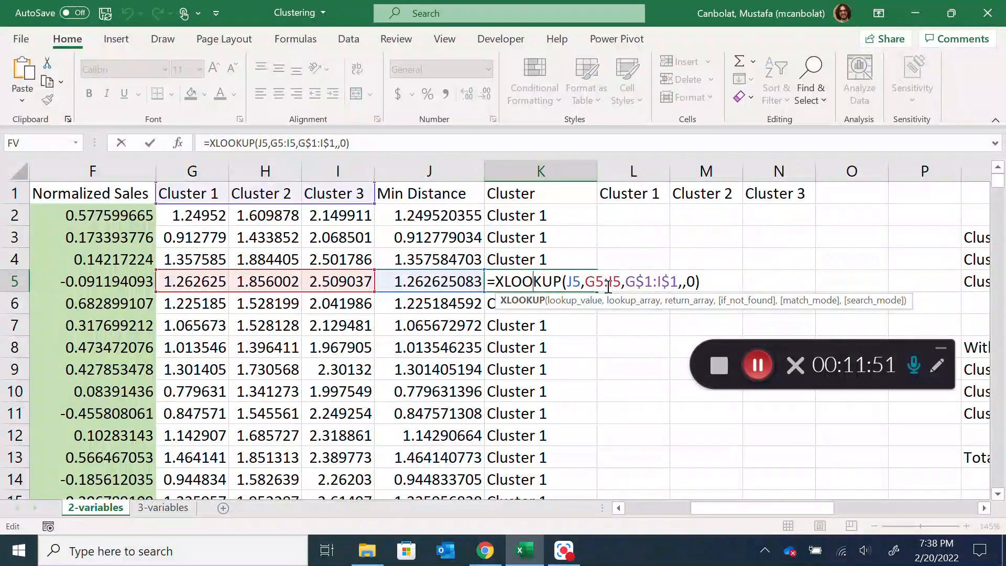
key(Escape)
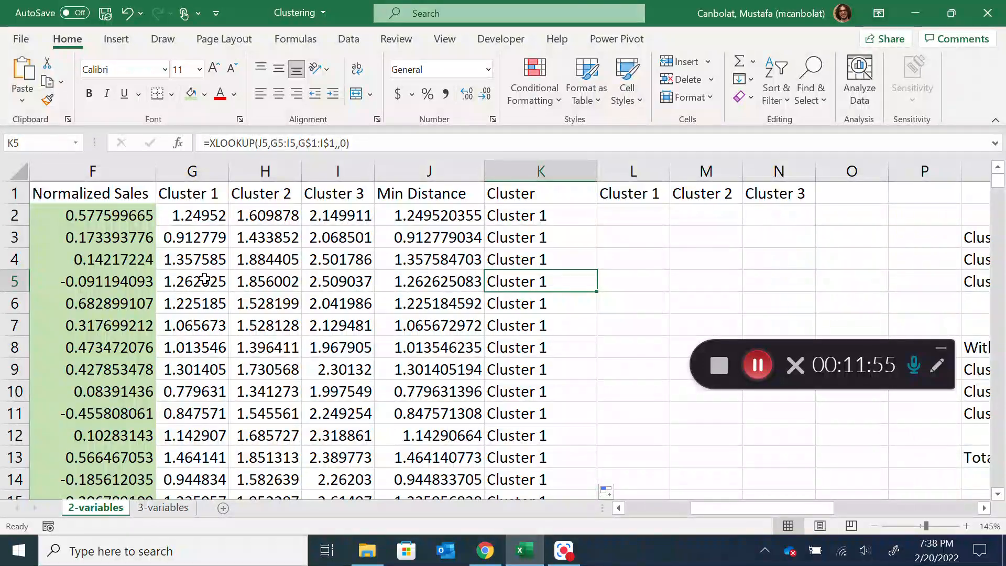
Examine the cluster assignments in column K against the minimum distances and the cluster centers in R3:S5
scroll(445, 281, down, 7)
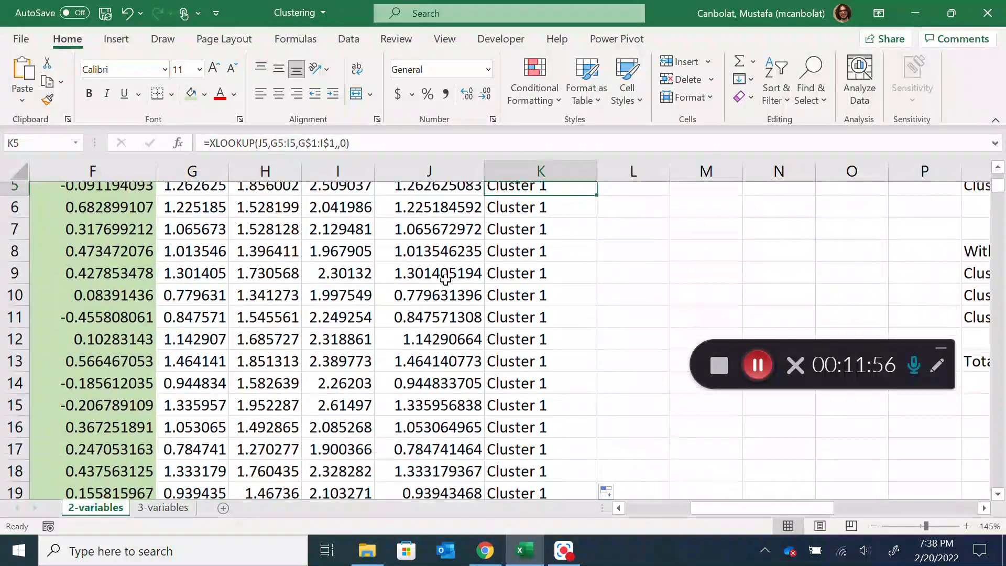
scroll(447, 278, down, 13)
drag(998, 241, 997, 178)
drag(741, 509, 767, 513)
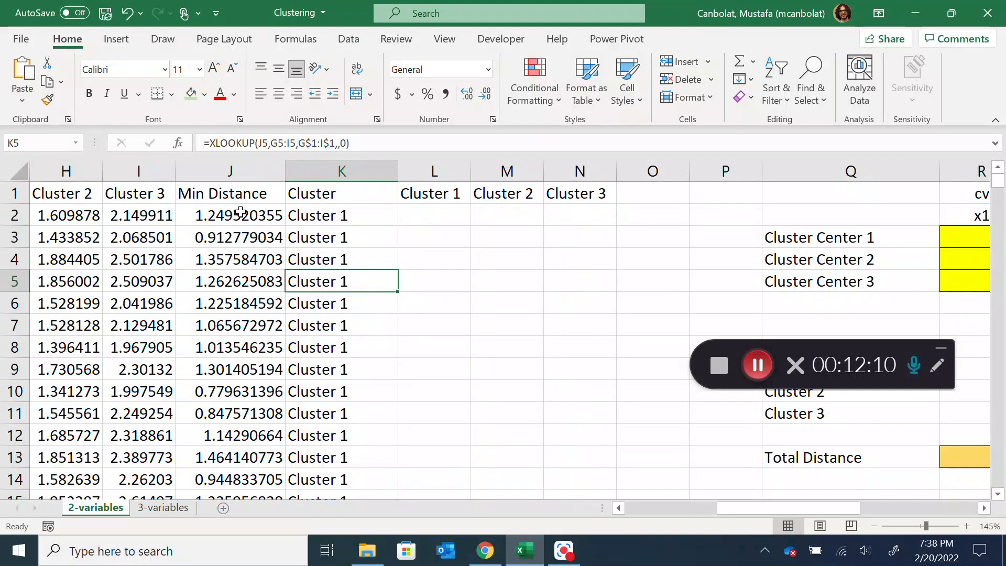
drag(840, 501, 912, 507)
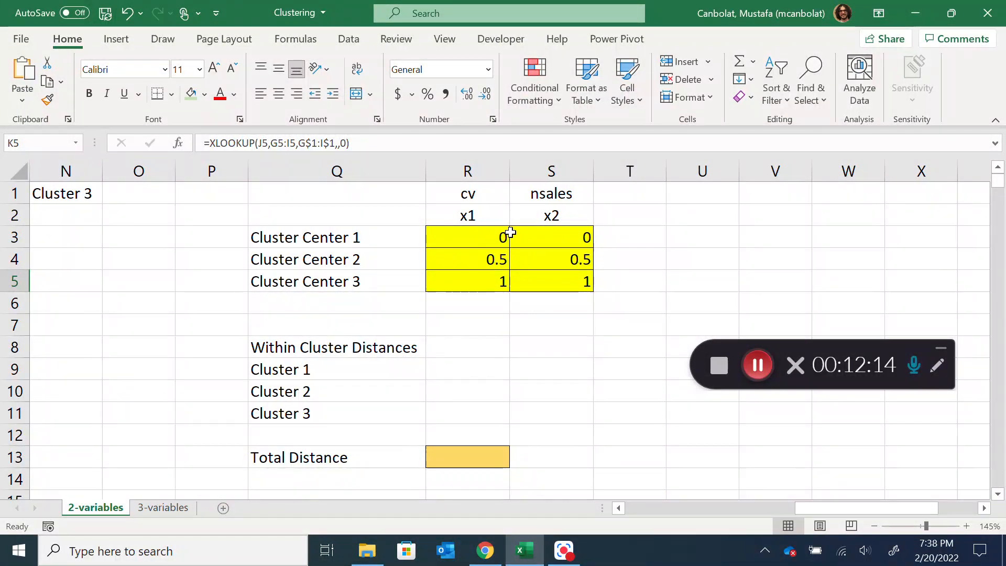
drag(865, 508, 800, 527)
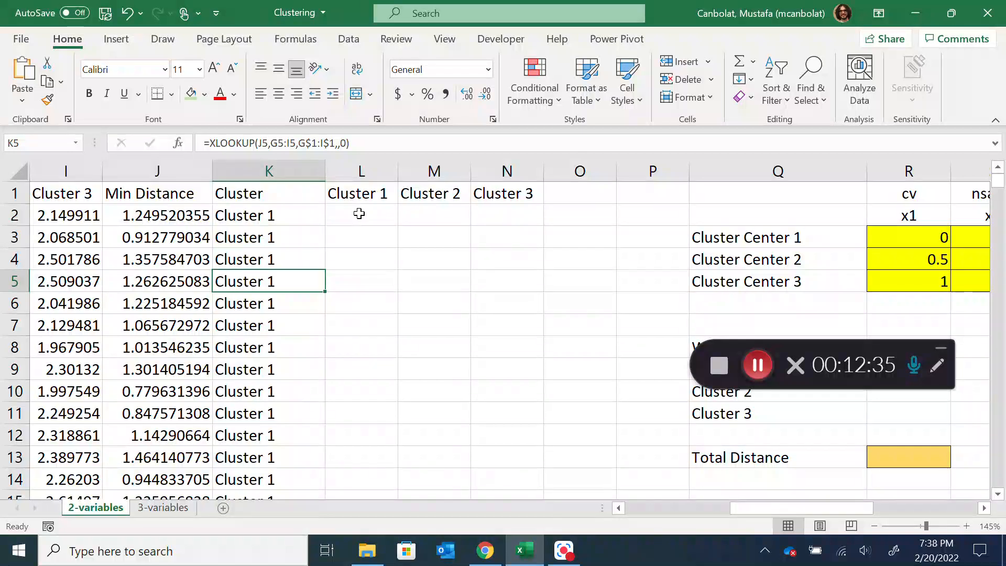
Insert a markers-only scatter chart of Normalized CV and Normalized Sales from E1:F302
drag(751, 506, 690, 514)
drag(268, 195, 359, 190)
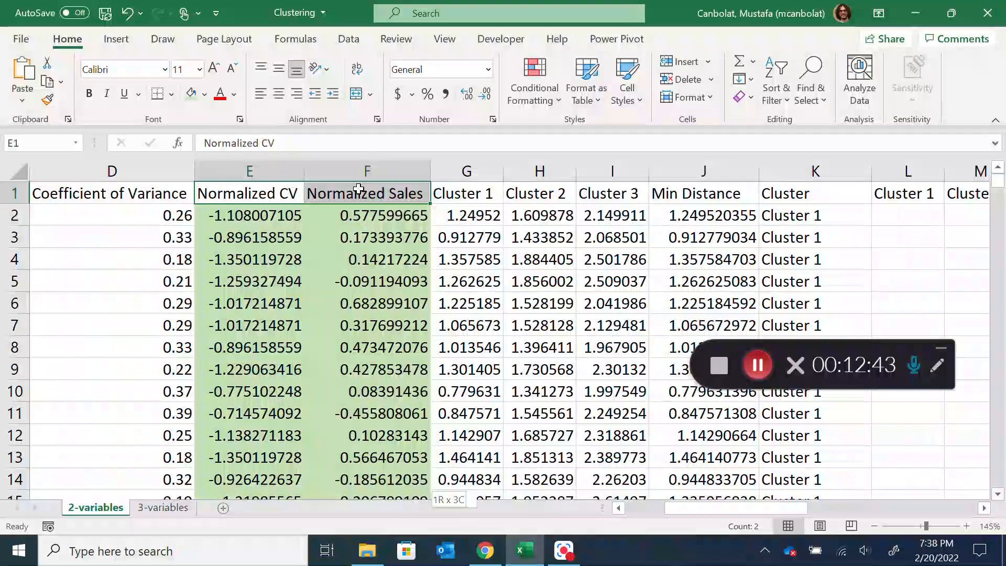
key(ctrl+shift+Down)
click(116, 39)
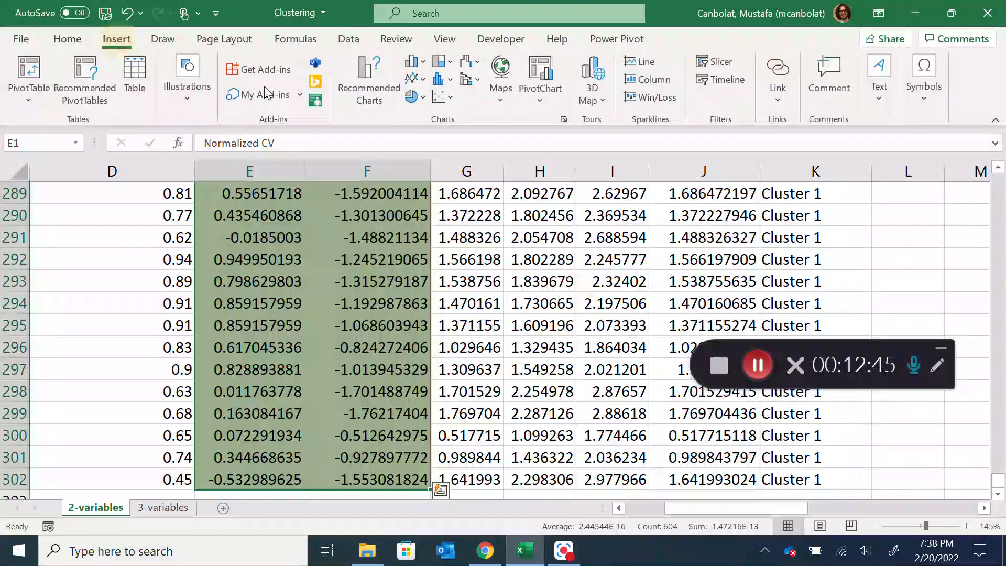
click(440, 97)
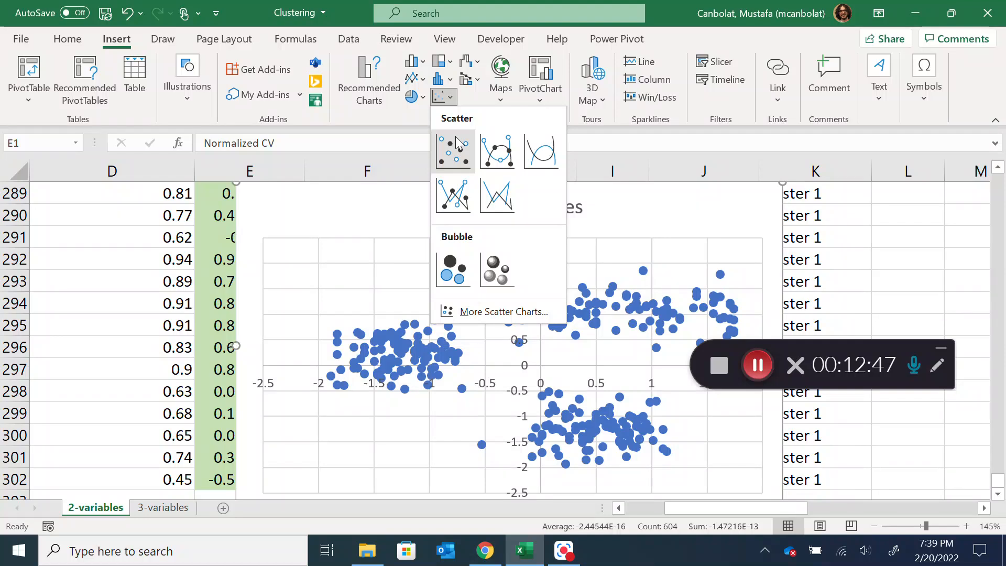
click(456, 142)
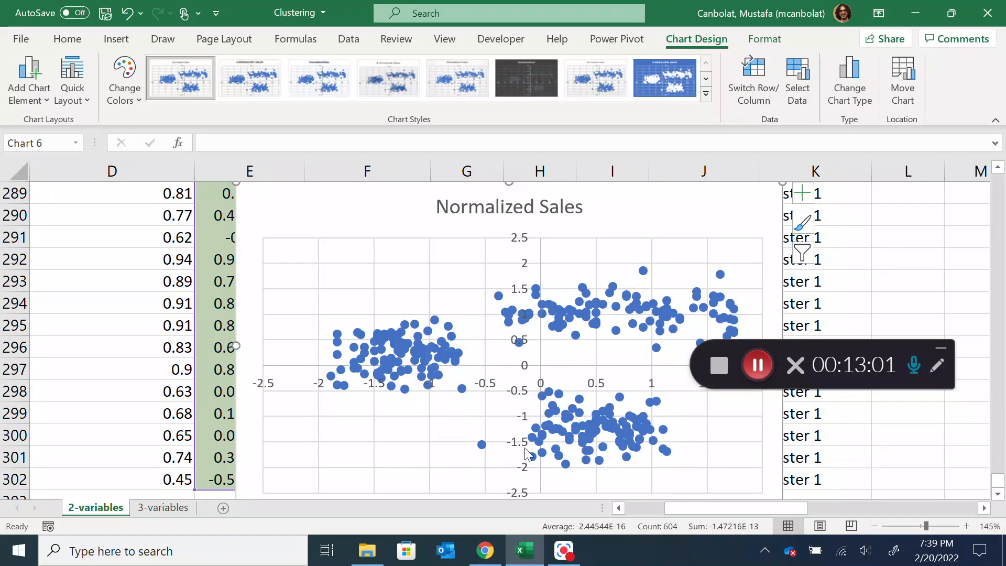
Delete the Normalized Sales scatter chart and return to the top rows of the data
mouse_move(599, 452)
key(Delete)
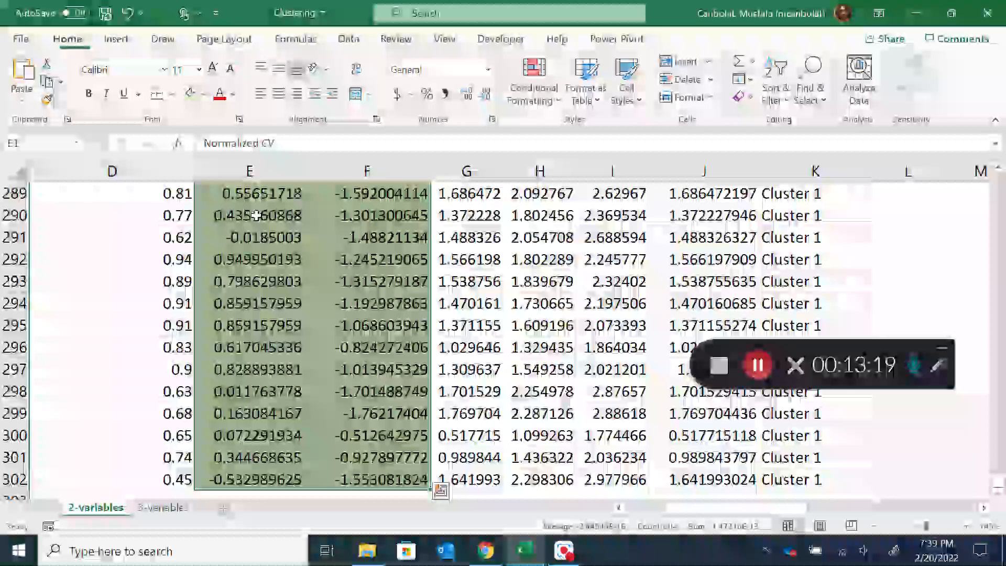
scroll(549, 250, up, 15)
scroll(549, 250, up, 13)
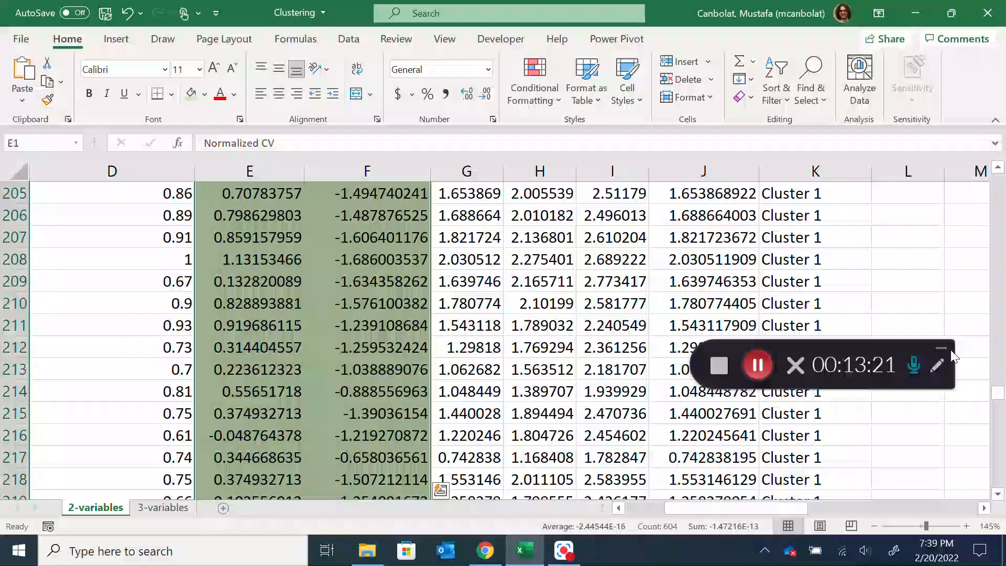
drag(998, 395, 994, 158)
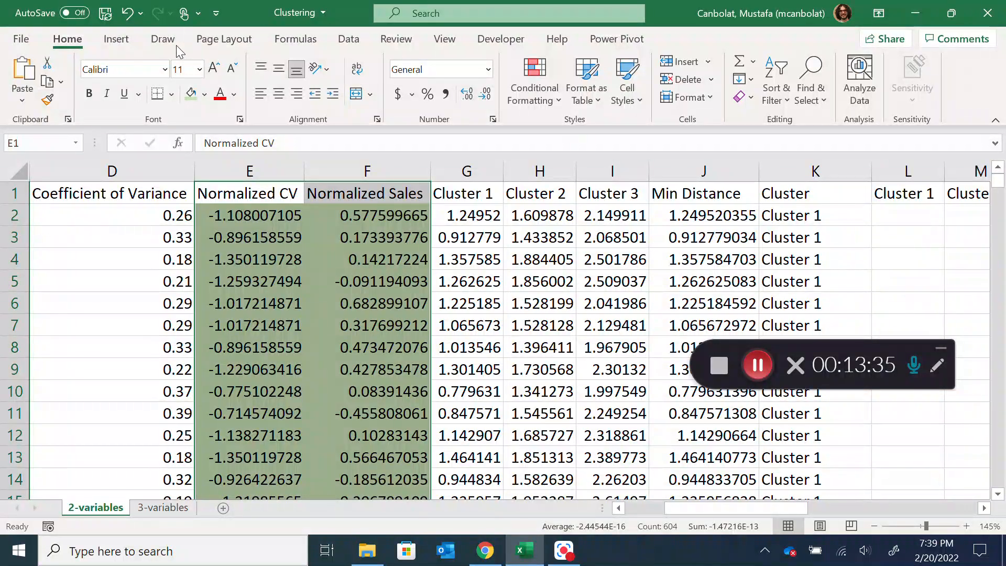
Examine the empty Cluster 1 to Cluster 3 columns L:N alongside the normalized values, cluster assignments and cluster centers
click(130, 41)
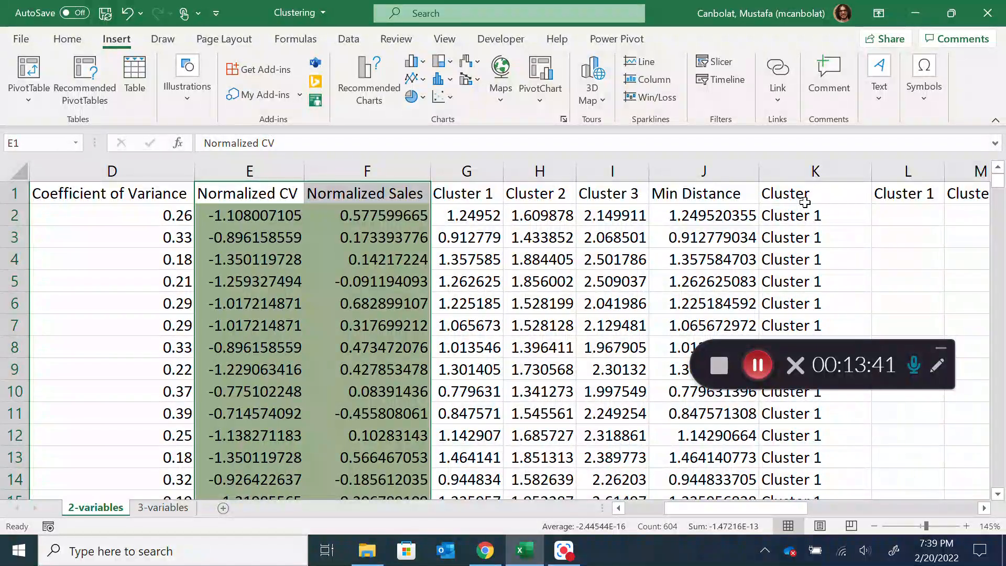
drag(765, 513, 808, 524)
click(502, 216)
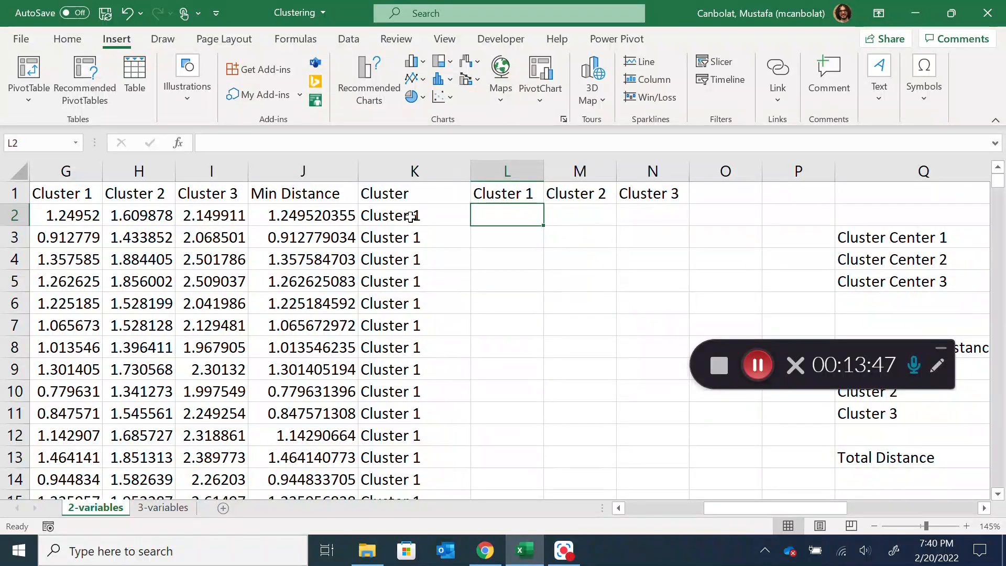
drag(747, 508, 696, 502)
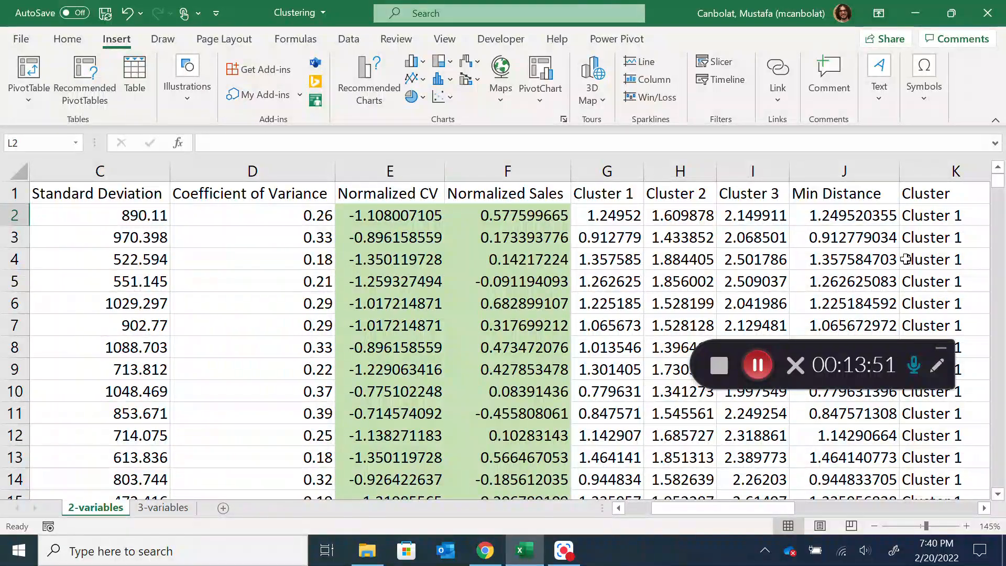
drag(778, 510, 858, 511)
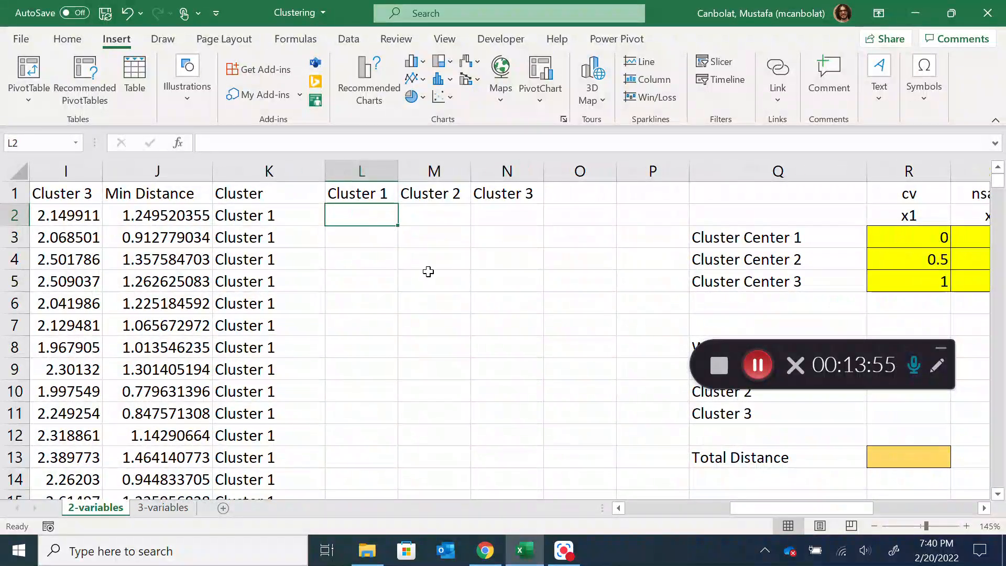
drag(744, 511, 693, 515)
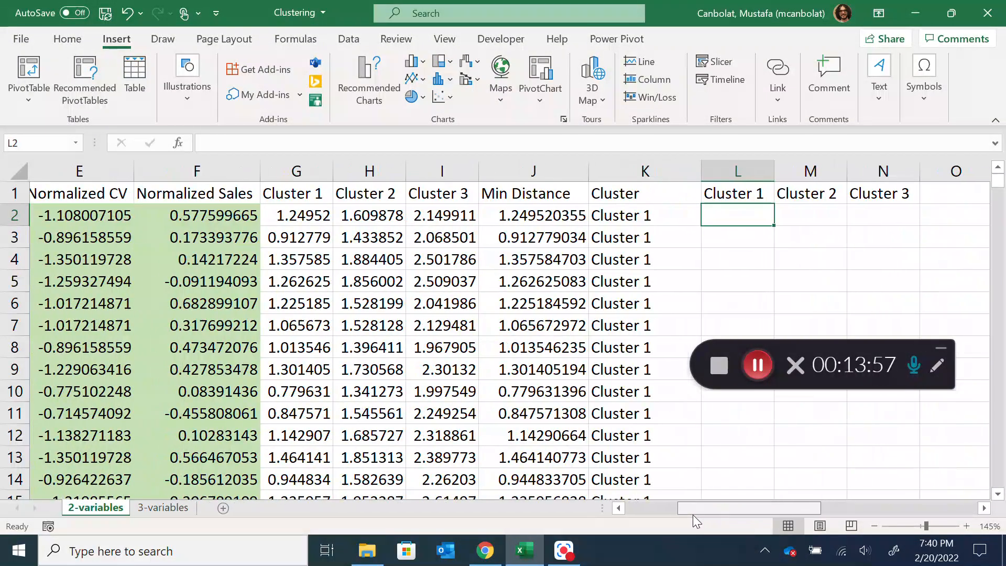
click(203, 220)
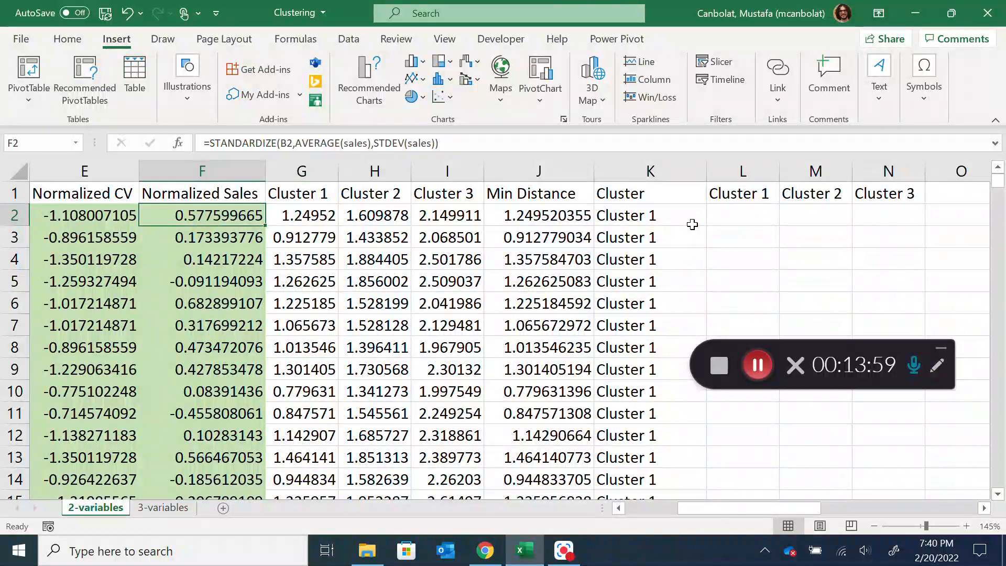
click(657, 215)
click(748, 216)
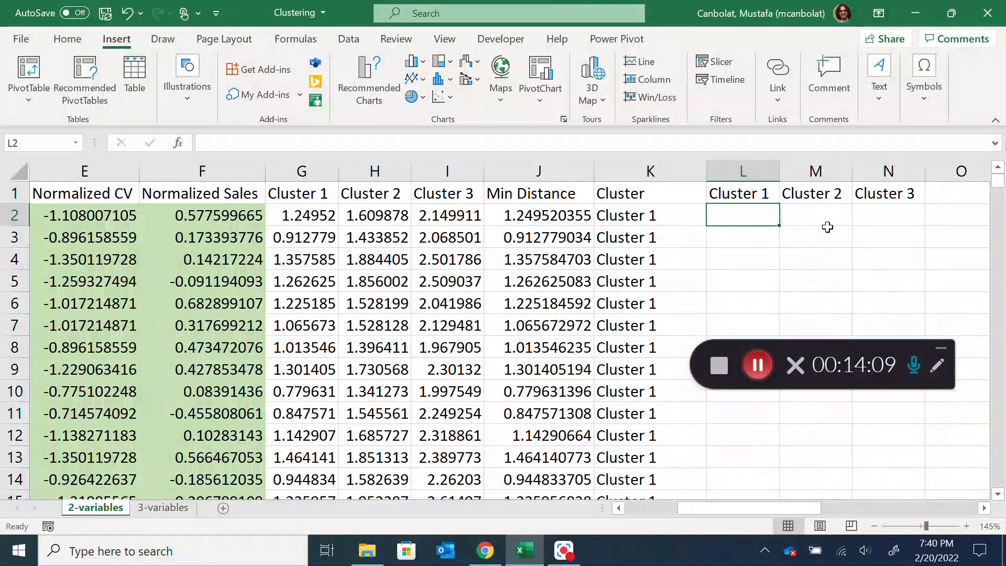
click(829, 235)
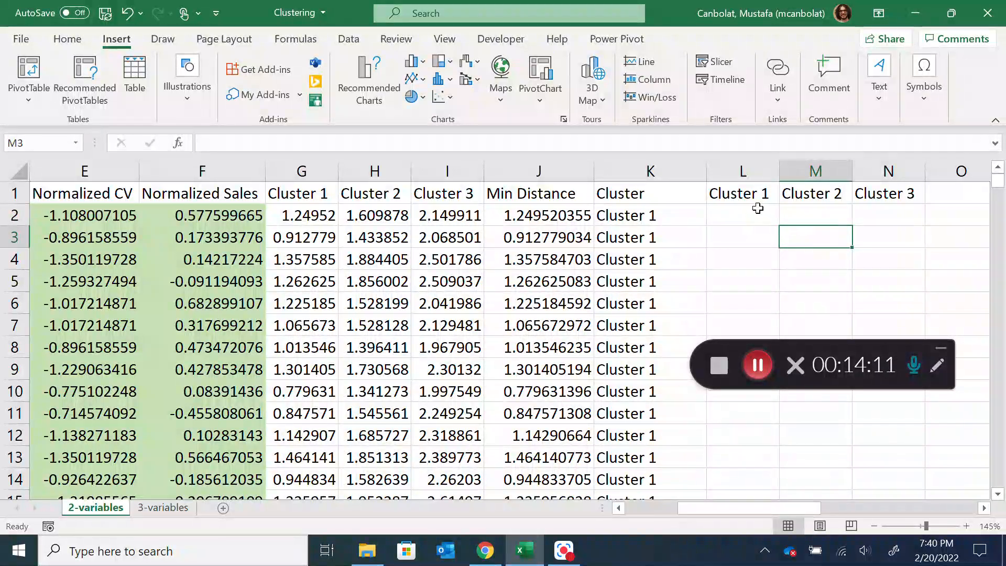
Begin a formula in L2 that returns F2 if K2 equals L1 and NA() otherwise: =IF(K2=L1,F2,NA()
click(766, 210)
text(=IF()
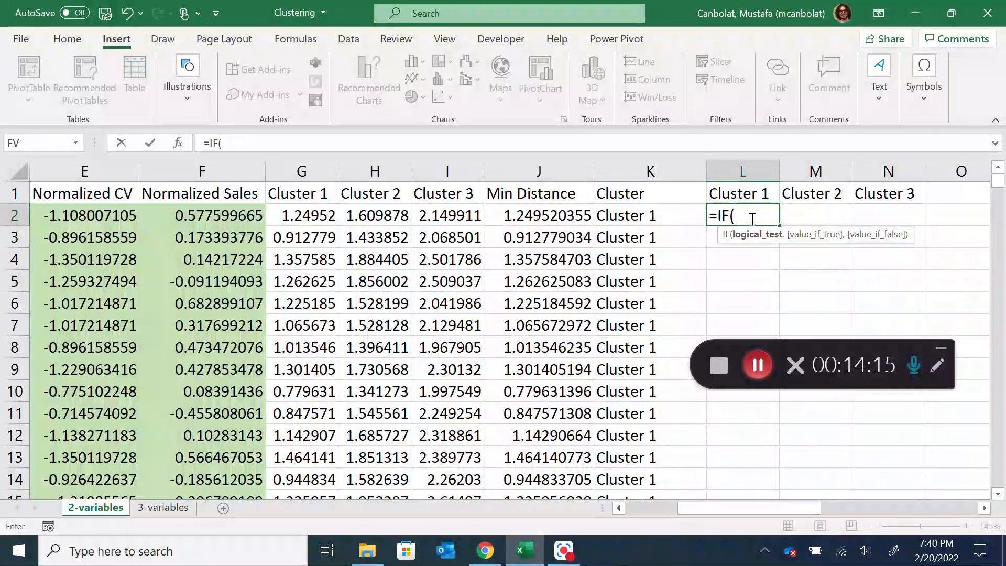
click(626, 219)
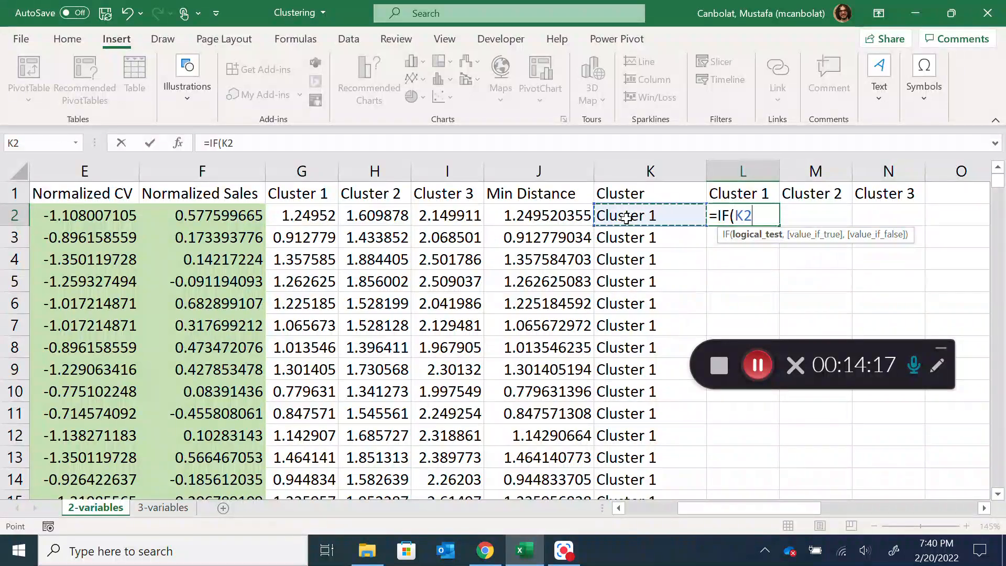
text(=)
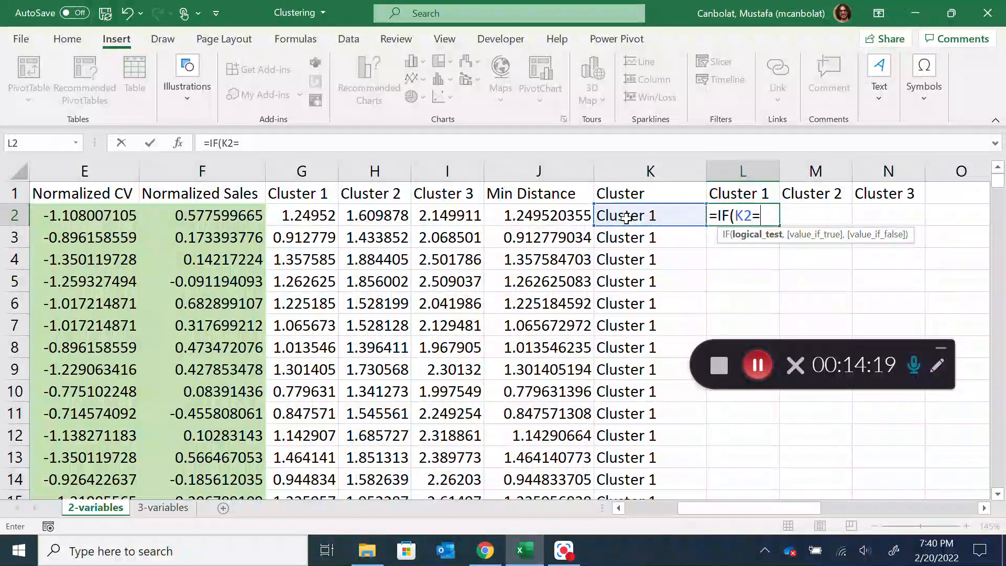
click(761, 193)
text(,)
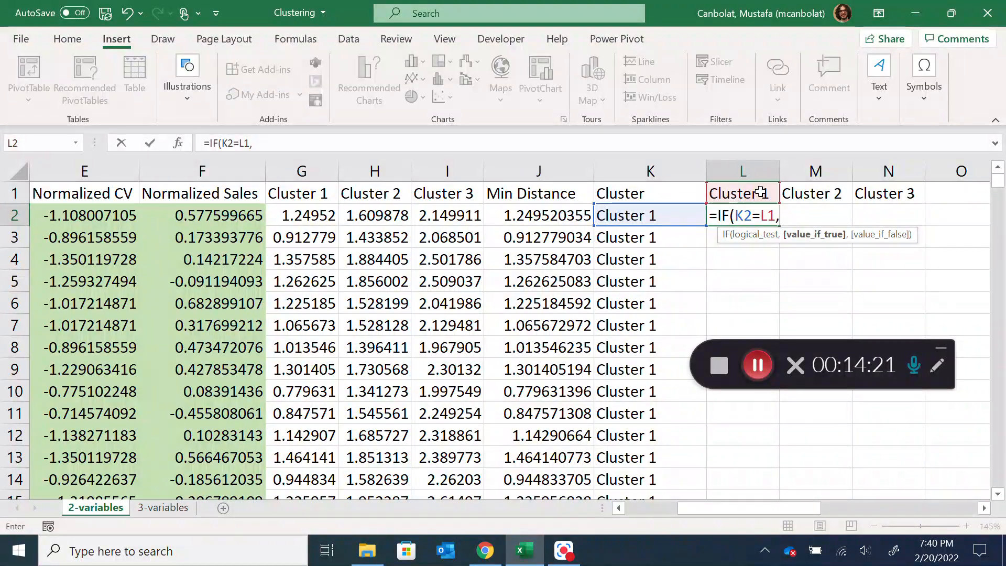
click(198, 216)
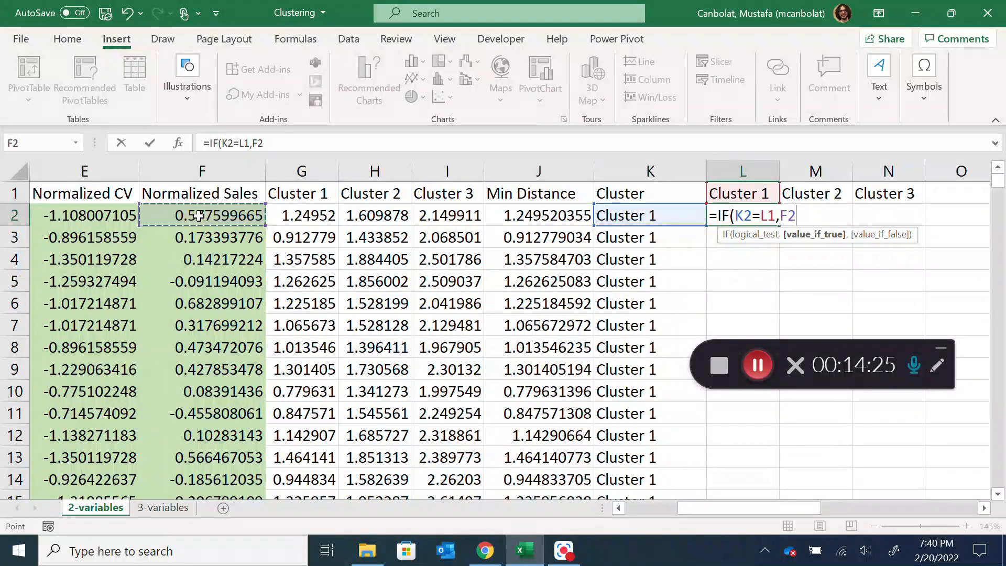
text(,)
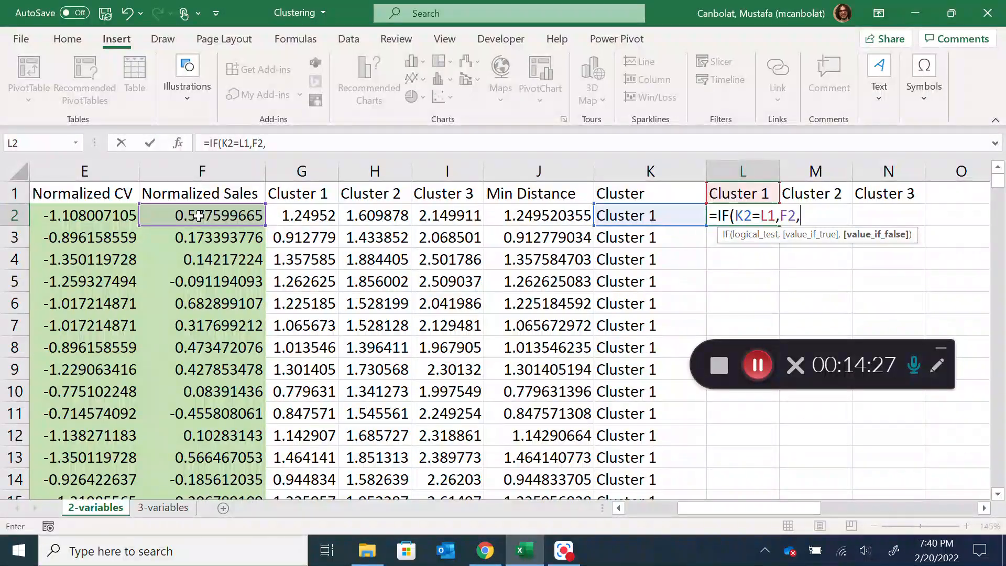
text(NA())
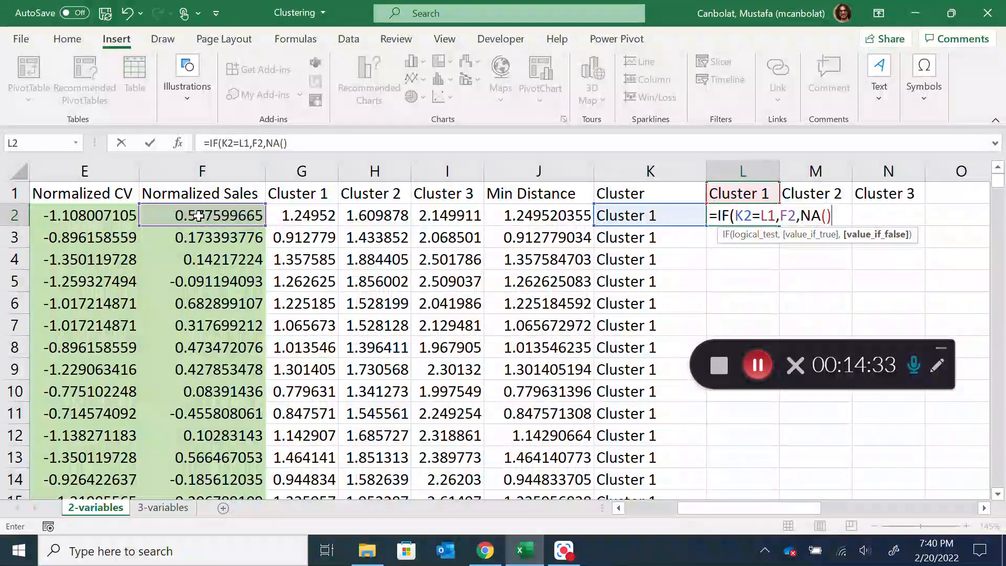
Try an empty string as the L2 formula's value-if-false in place of NA(), and put NA() back
key(BackSpace)
key(BackSpace)
key(BackSpace)
key(BackSpace)
key(BackSpace)
text(,"")
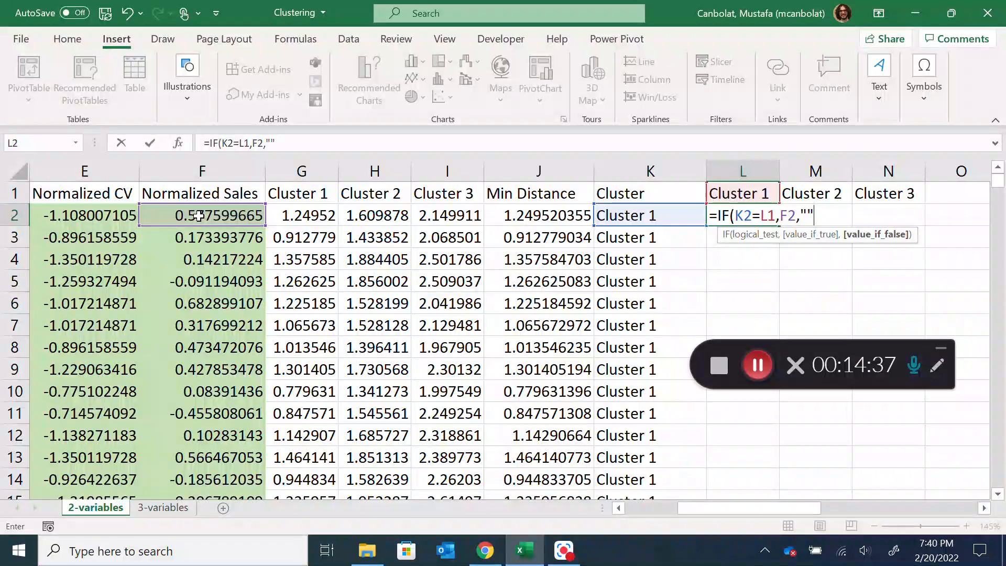
key(BackSpace)
key(BackSpace)
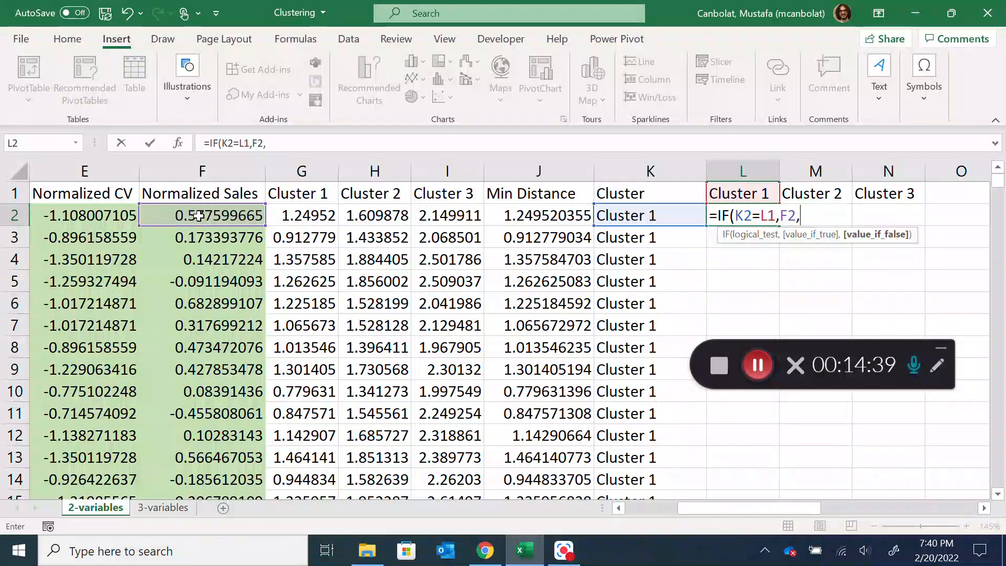
text(NA)
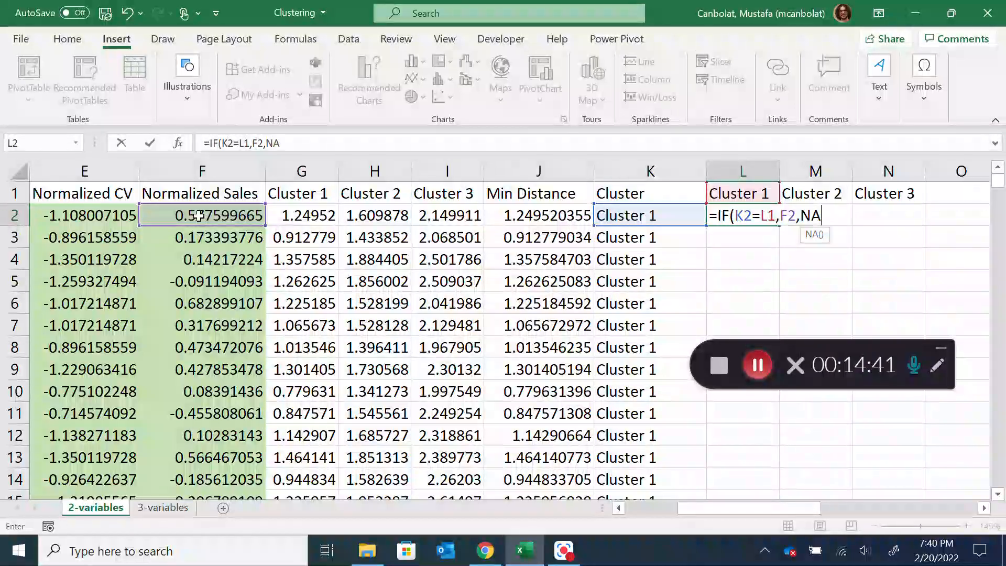
text(()))
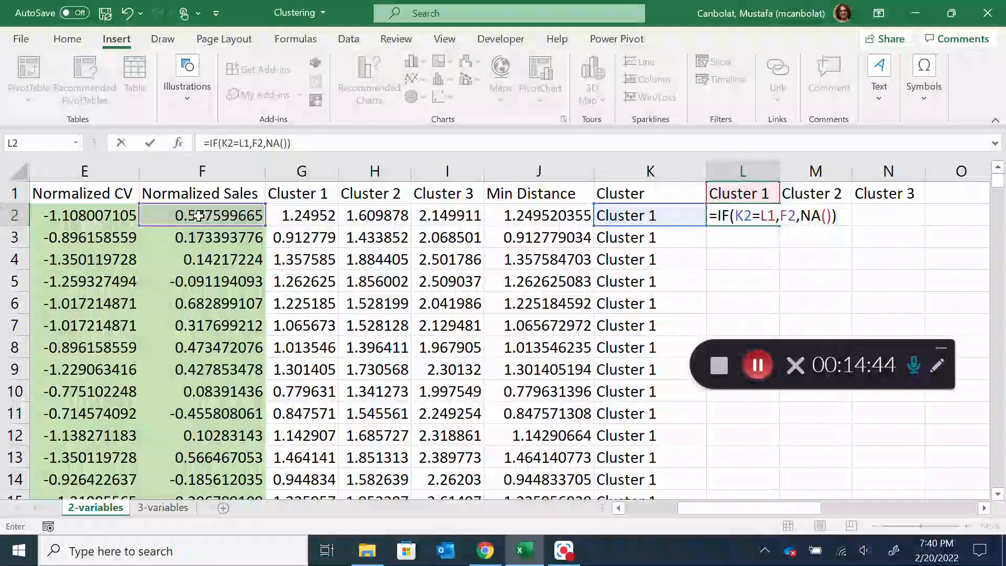
Lock the column of K2 and F2 and the row of L1, and enter =IF($K2=L$1,$F2,NA()) in L2
click(741, 215)
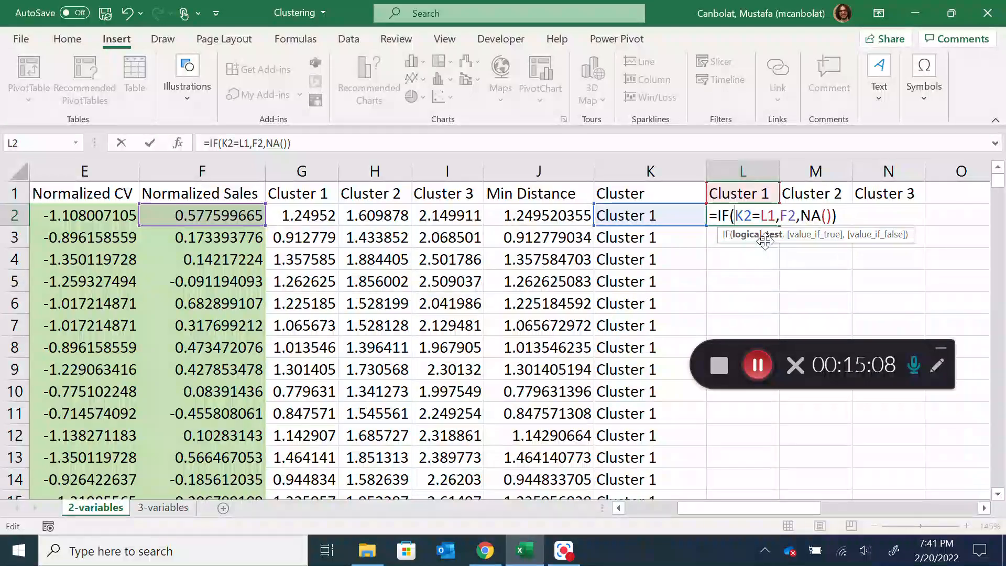
key(F4)
key(F4)
key(F4)
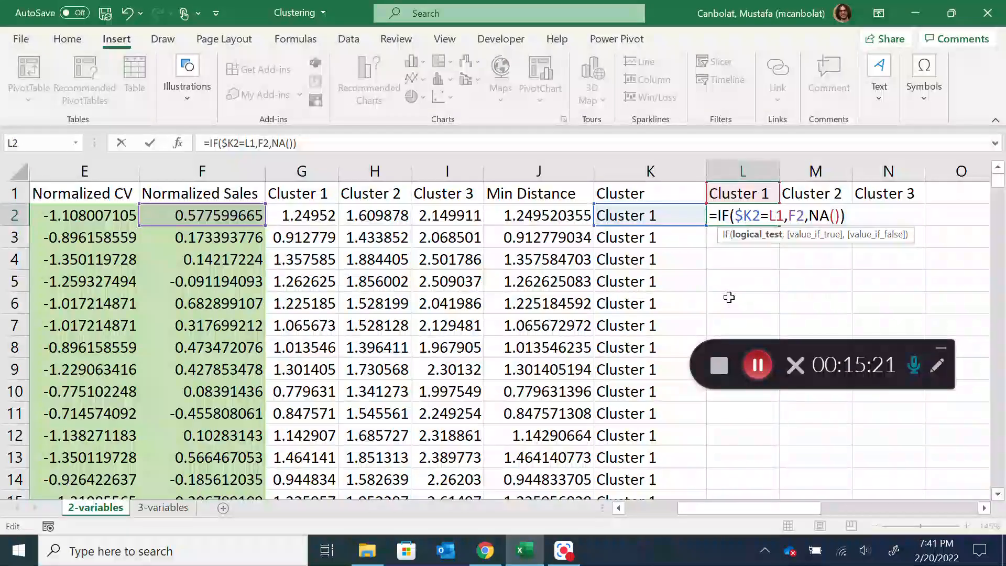
key(F4)
key(F4)
key(Right)
key(Right)
key(Right)
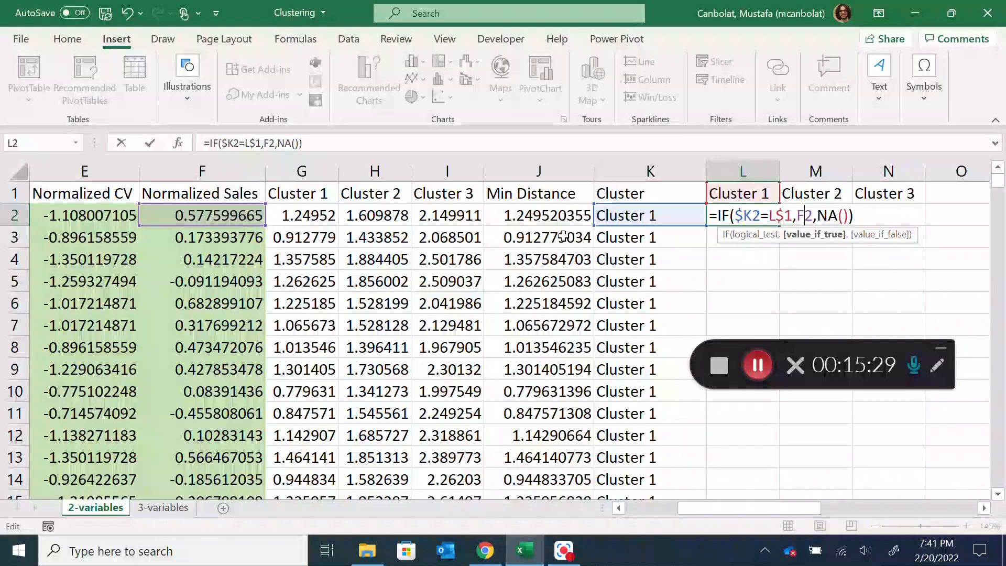
key(F4)
key(F4)
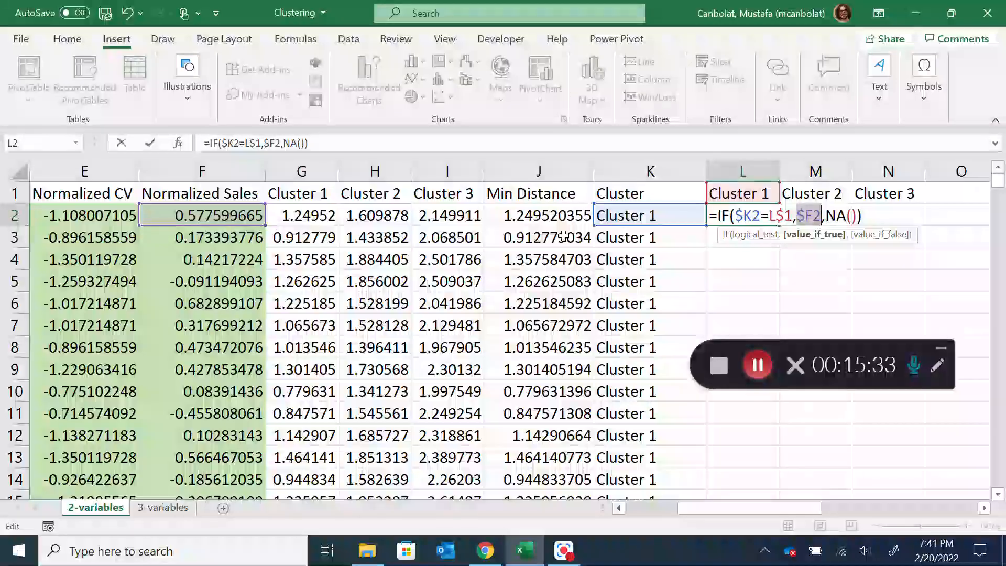
click(864, 215)
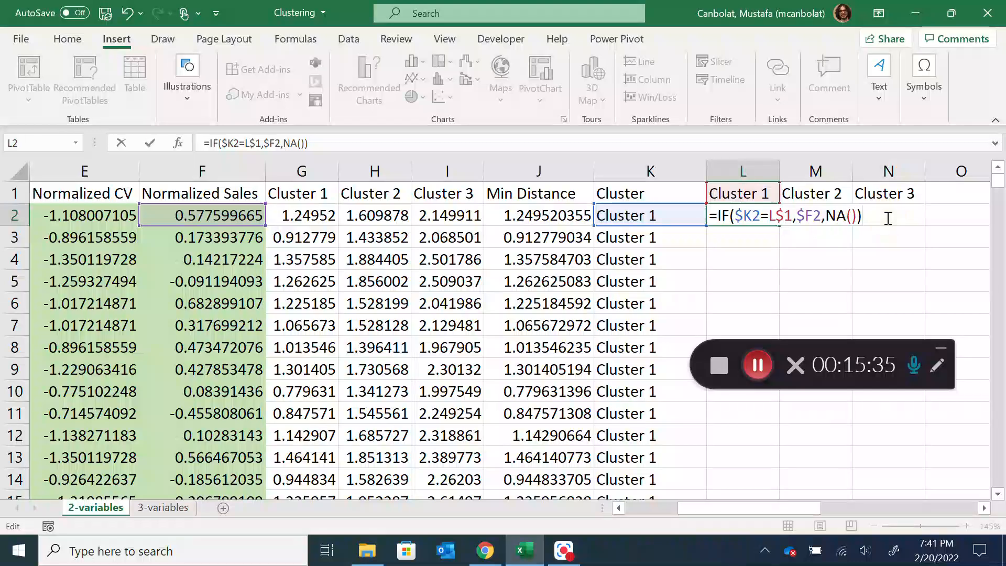
key(Return)
Fill the L2 formula across to N2 and down for all SKUs, and check the results against the column K clusters
click(733, 216)
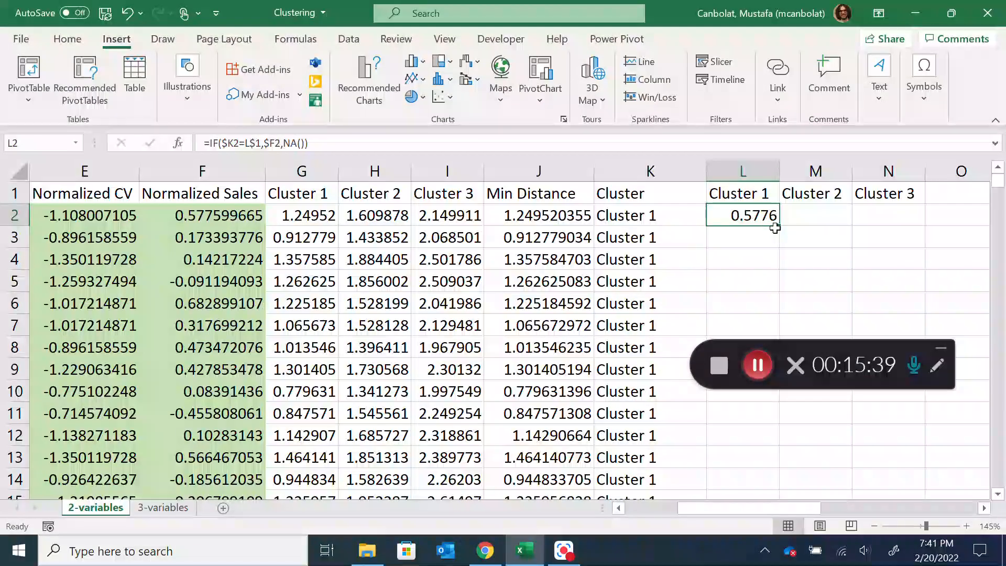
drag(780, 227, 888, 229)
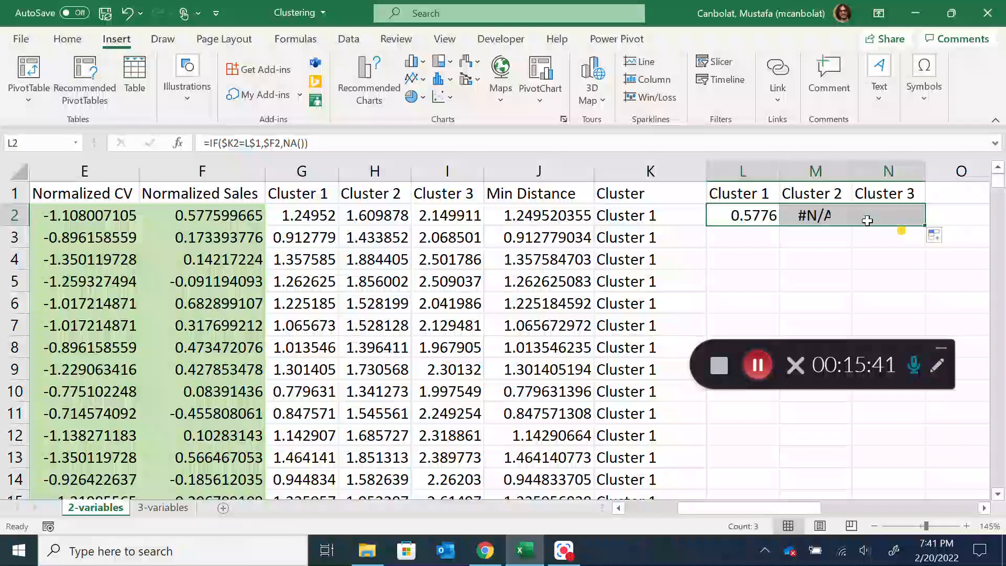
double_click(925, 226)
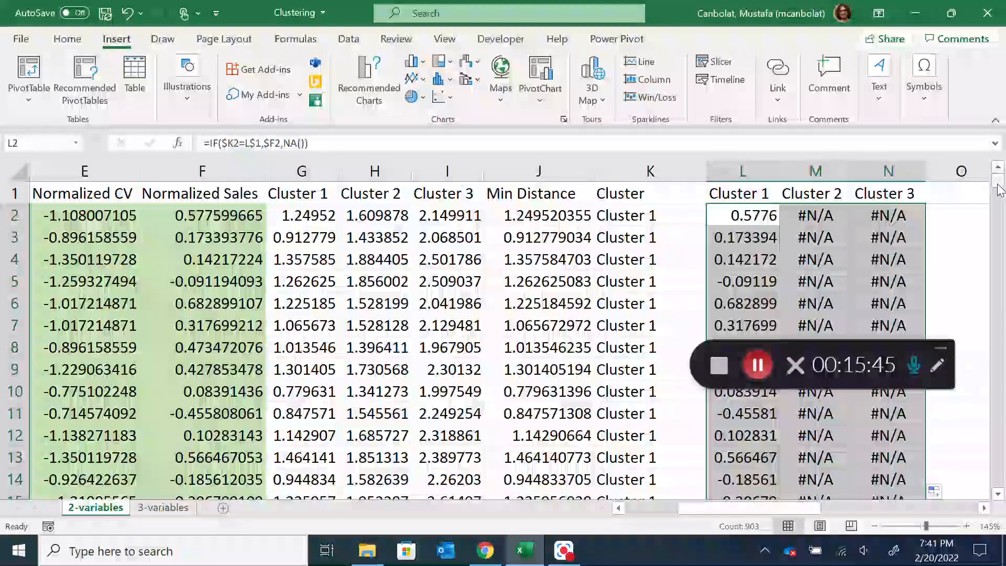
drag(998, 181, 1002, 356)
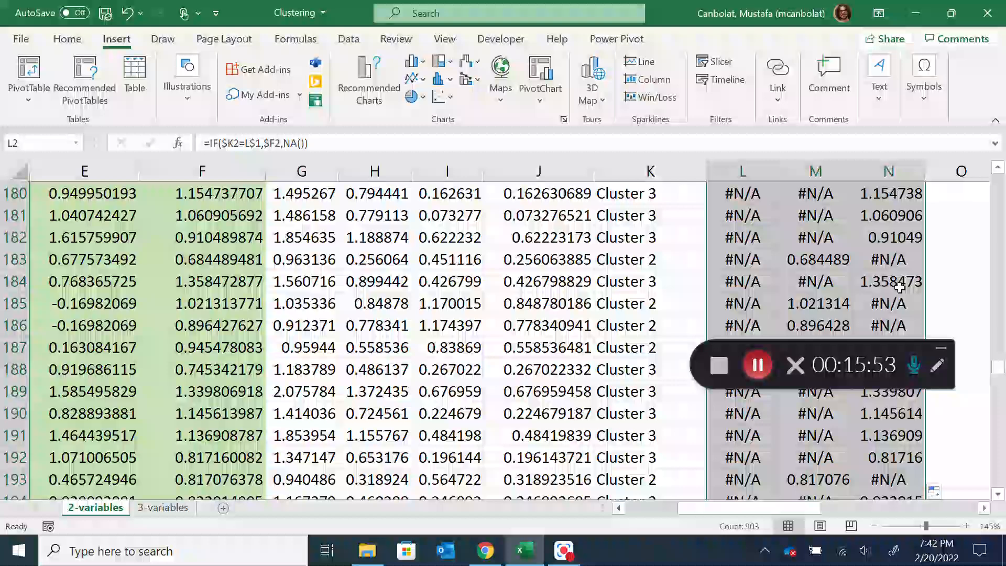
click(941, 348)
drag(999, 368, 998, 175)
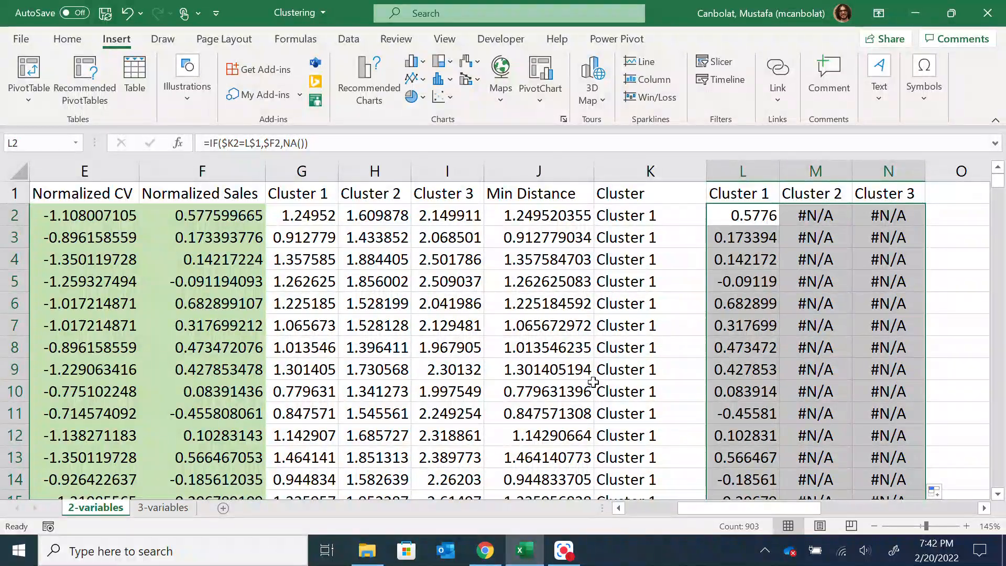
Select the Normalized CV column including its header, E1:E302, as the chart's X data
drag(766, 509, 753, 506)
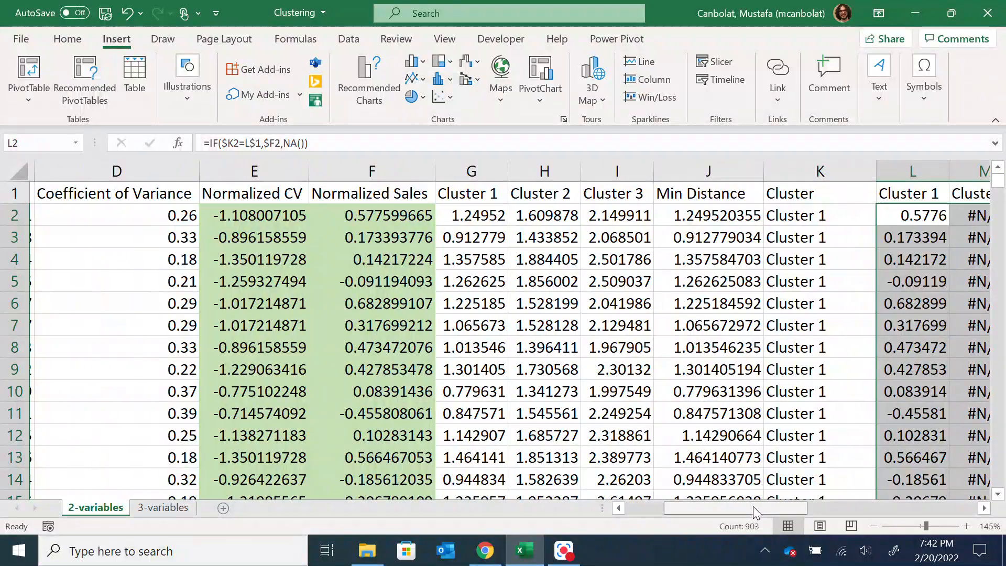
click(268, 192)
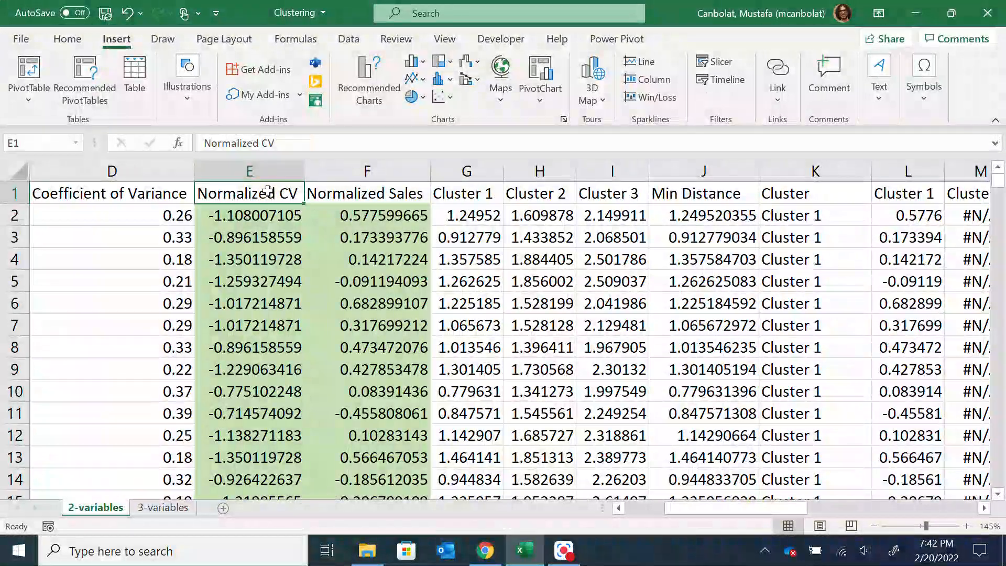
key(ctrl+shift+Down)
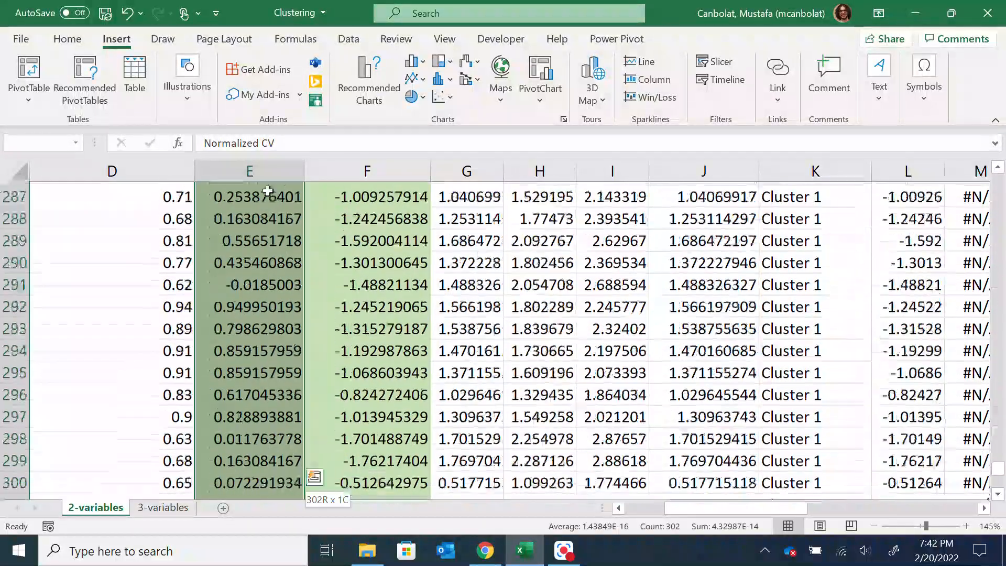
drag(1000, 482, 999, 173)
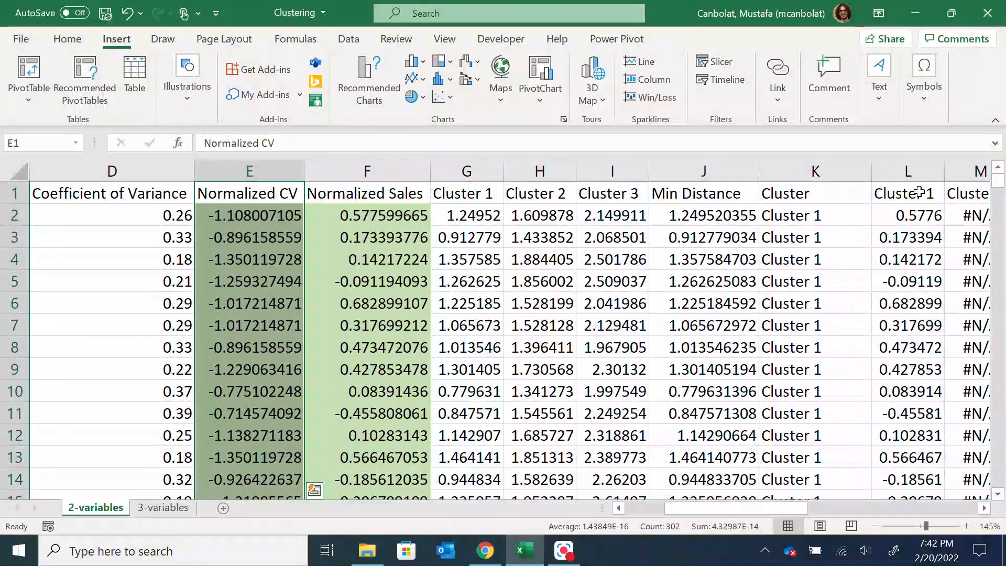
Add the Cluster 1, Cluster 2 and Cluster 3 columns, L1:N302, to the selection while keeping E1:E302 selected
ctrl+click(919, 193)
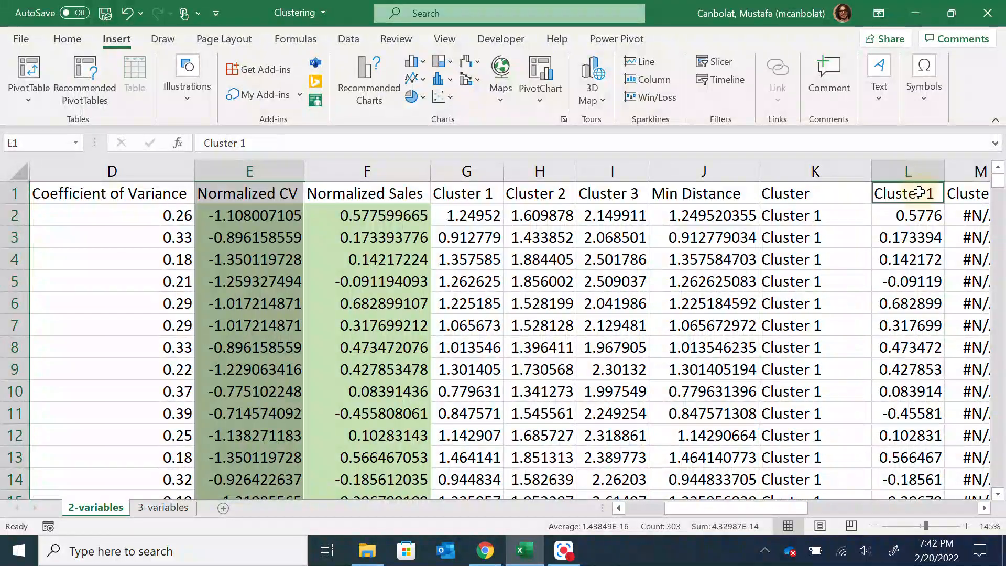
drag(796, 505, 823, 506)
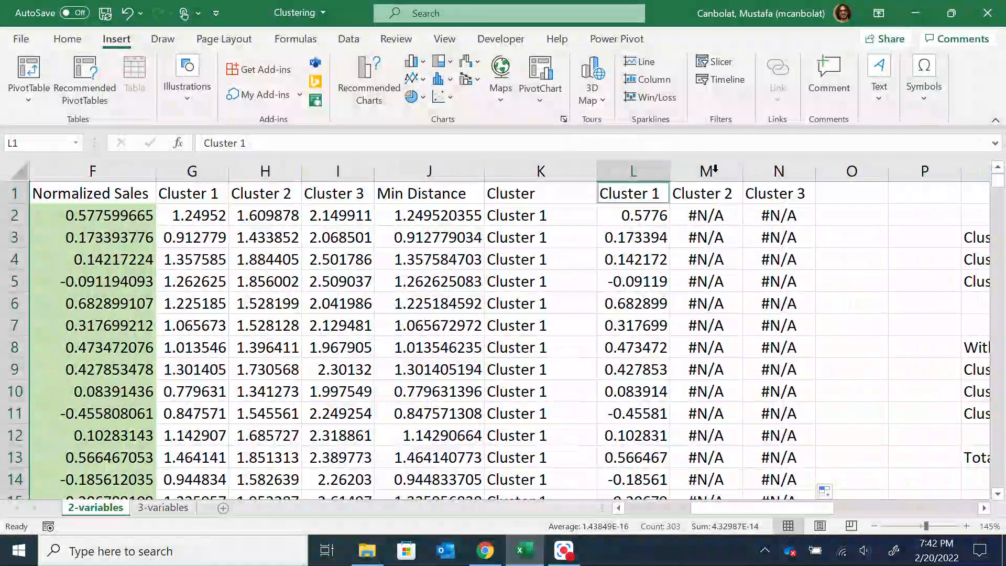
drag(648, 193, 784, 188)
mouse_move(686, 186)
mouse_down()
mouse_move(643, 194)
mouse_move(697, 194)
mouse_up()
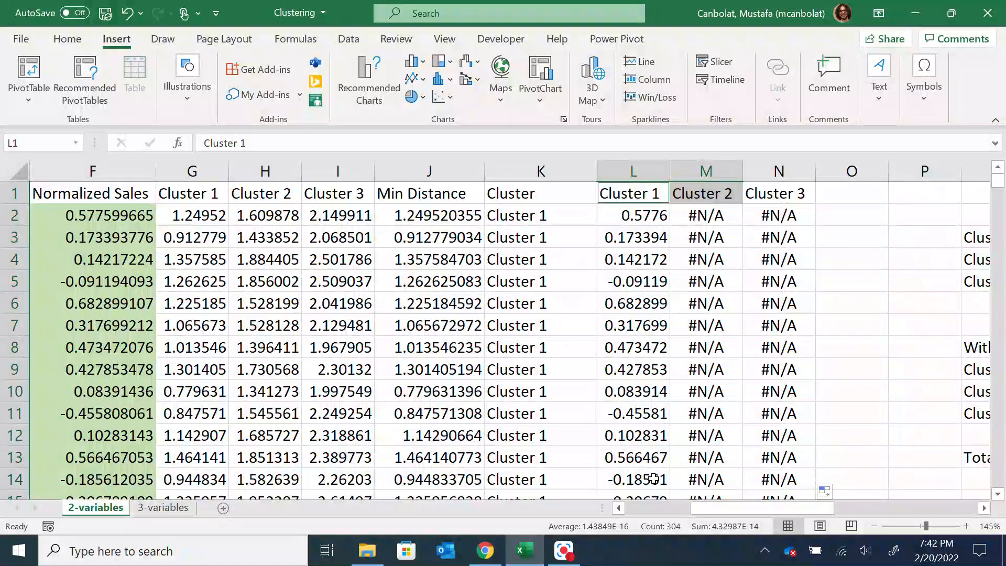
drag(734, 510, 695, 509)
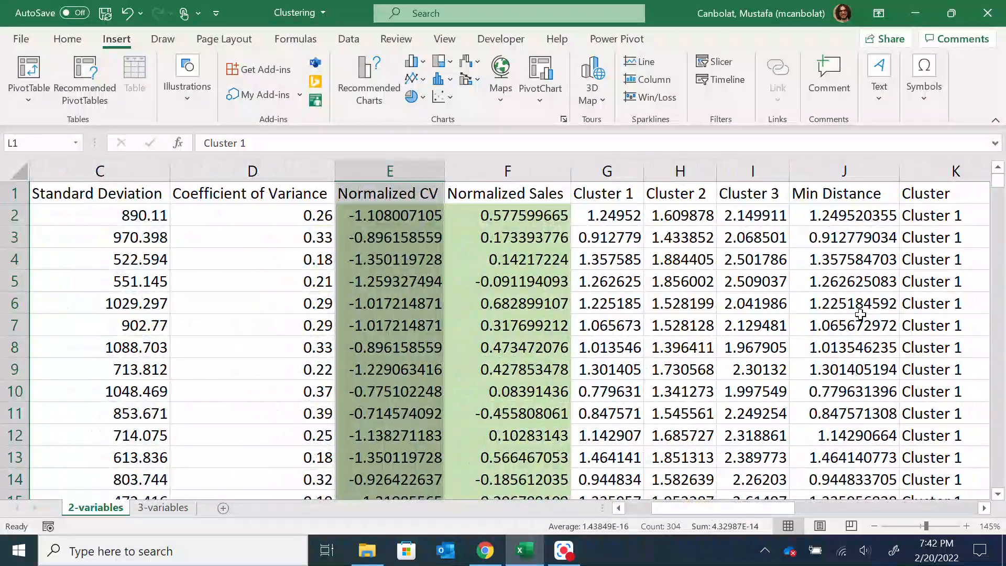
drag(781, 511, 837, 521)
drag(519, 192, 673, 189)
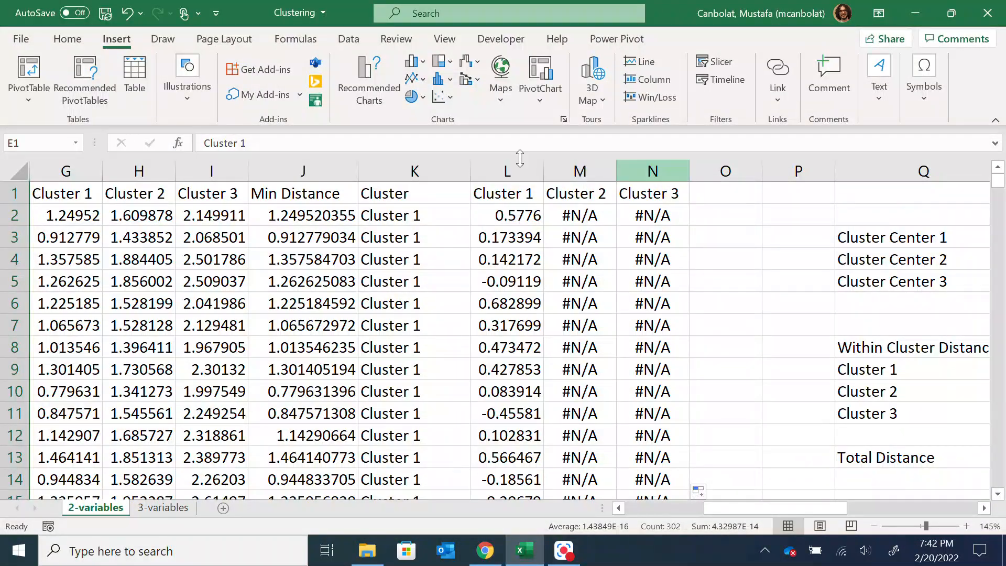
drag(516, 198, 655, 188)
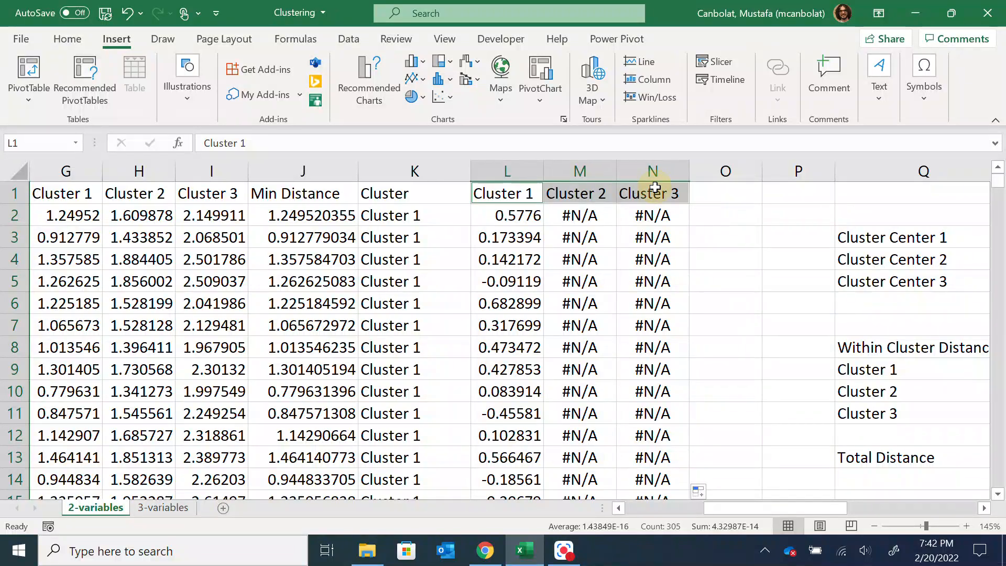
key(ctrl+shift+Down)
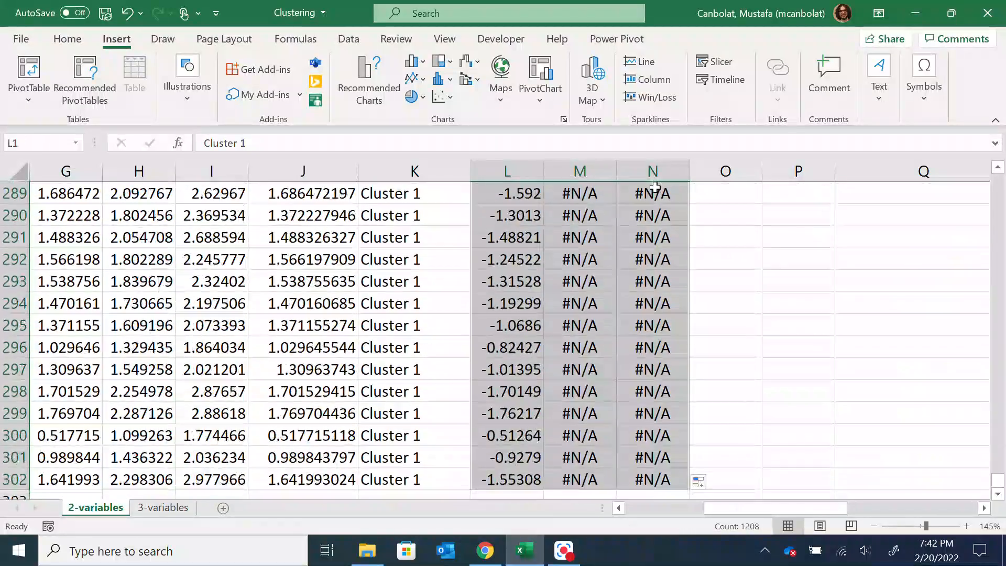
Insert a markers-only scatter chart from the selected Normalized CV and cluster columns
drag(804, 508, 711, 508)
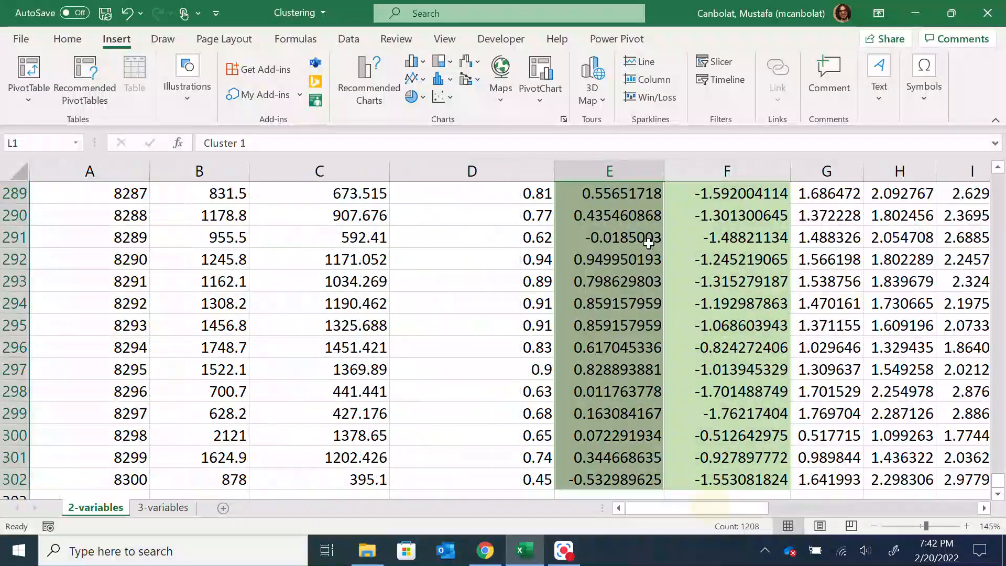
drag(999, 485, 998, 181)
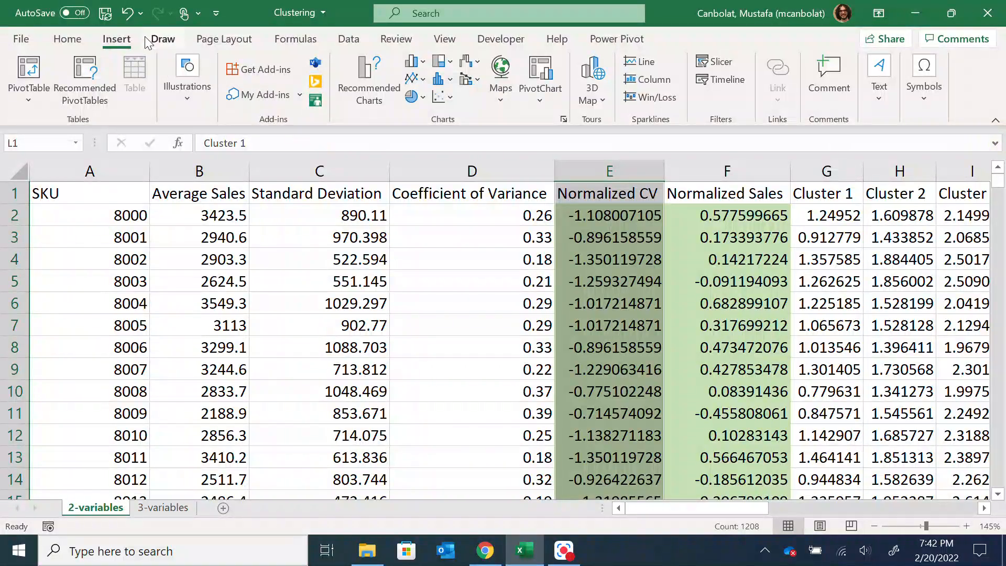
click(439, 97)
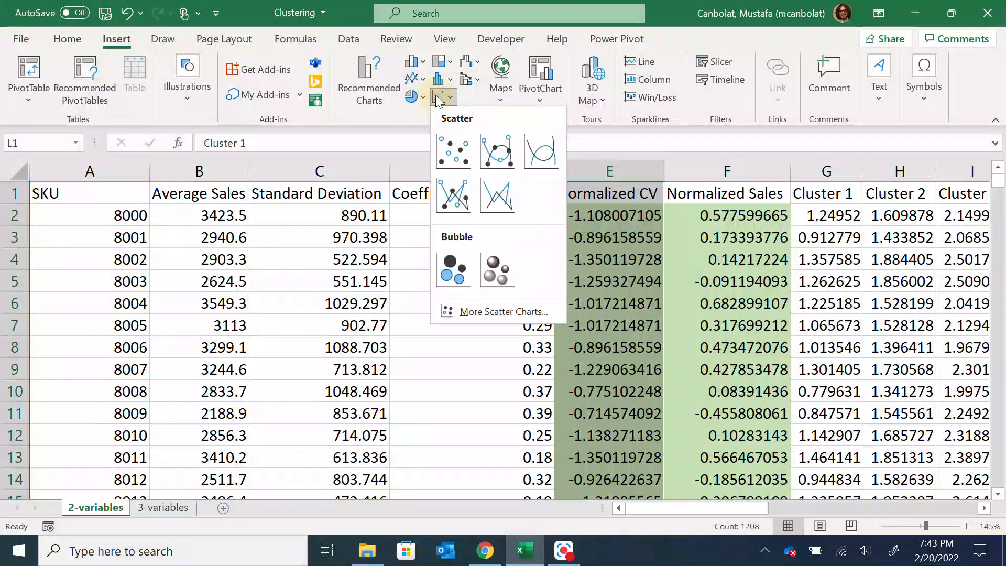
click(454, 160)
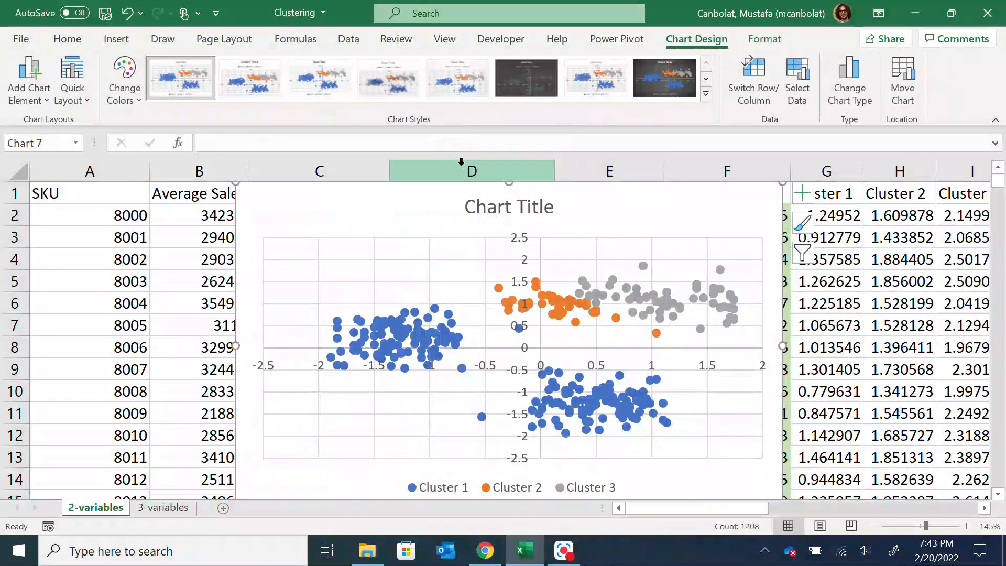
Change the chart title to "Clusters for Sales Data" and close the chart formatting pane
click(508, 205)
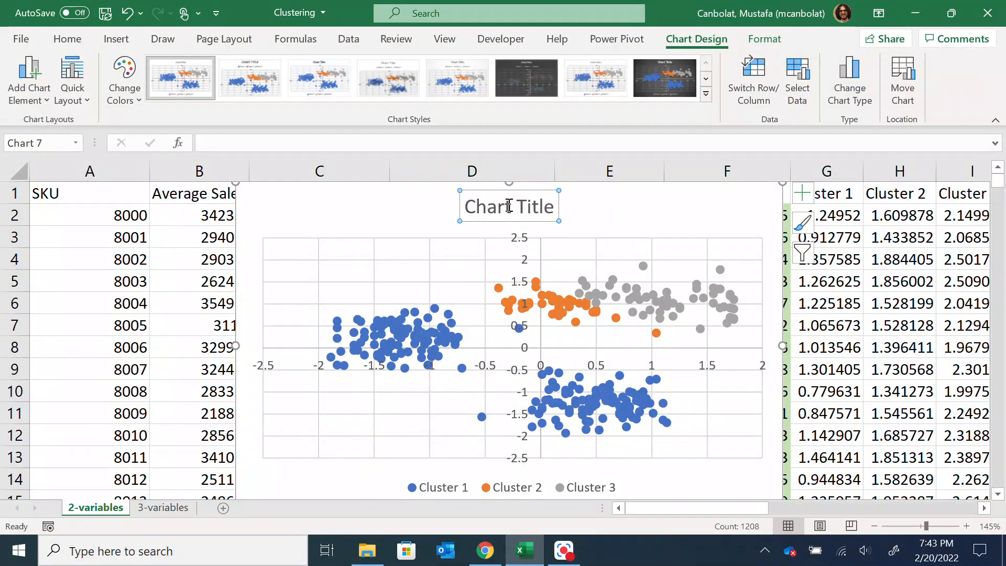
double_click(508, 205)
triple_click(524, 206)
text(Cluste)
text(rs for)
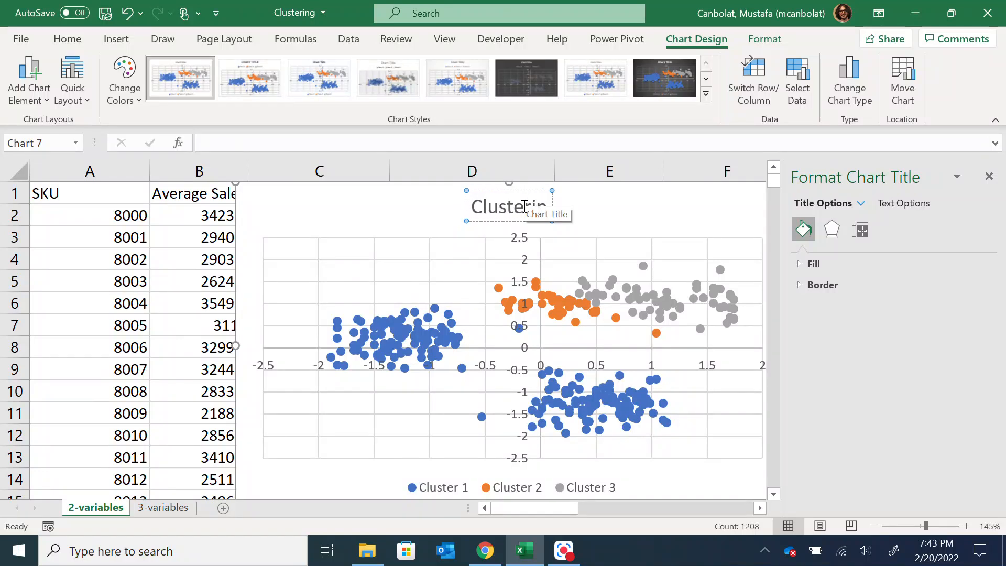
text( Sales DAta)
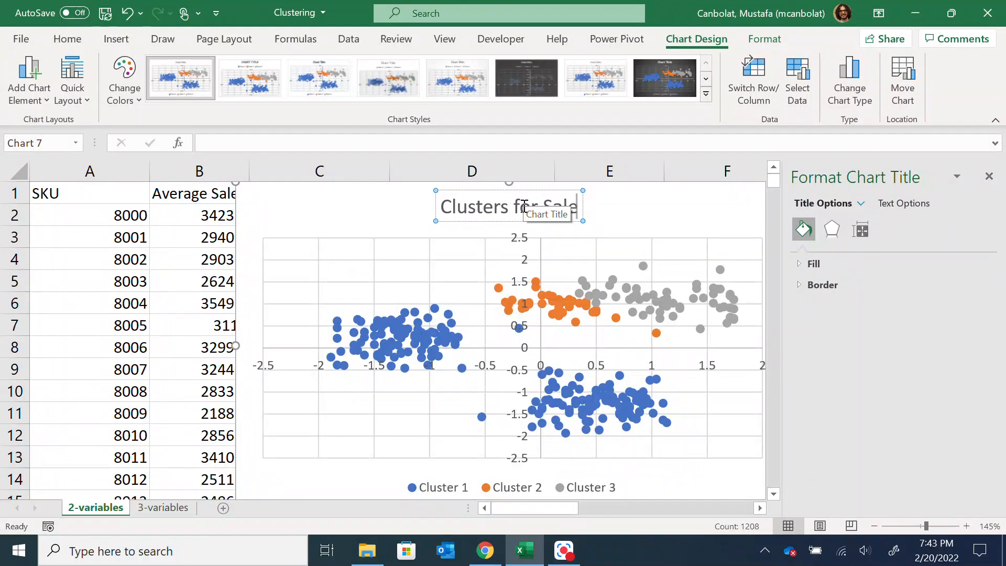
key(BackSpace)
key(BackSpace)
key(BackSpace)
text(ata)
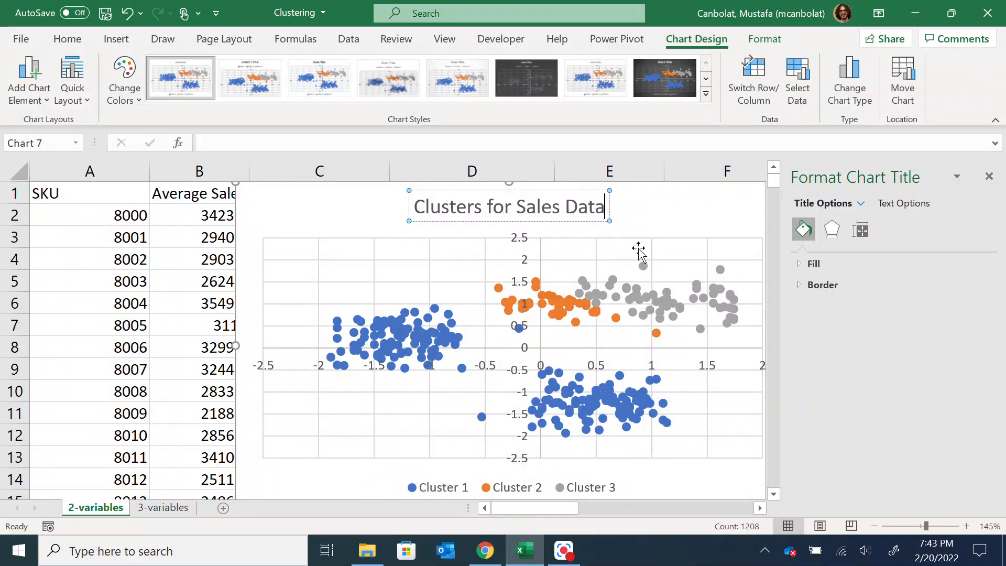
click(696, 226)
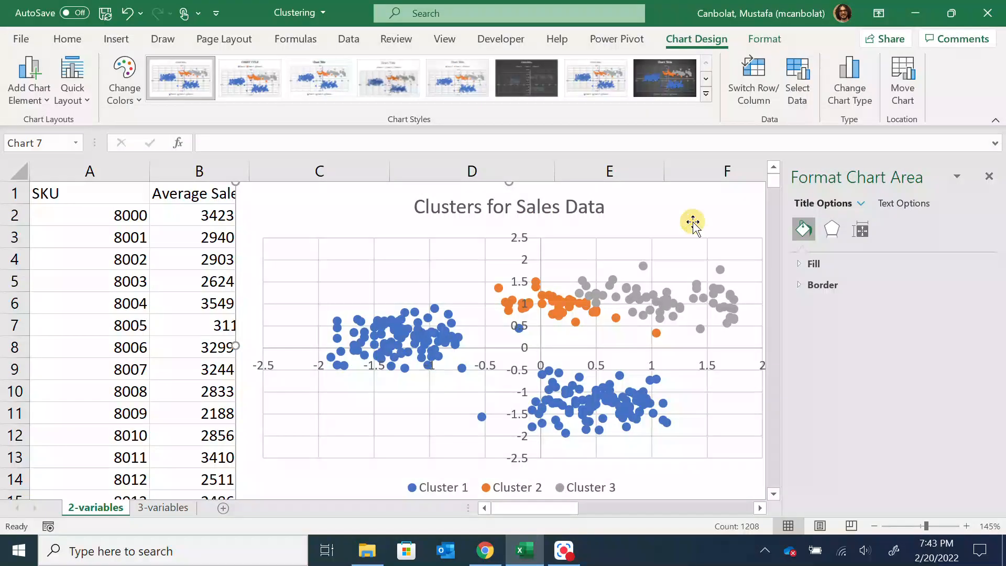
click(989, 176)
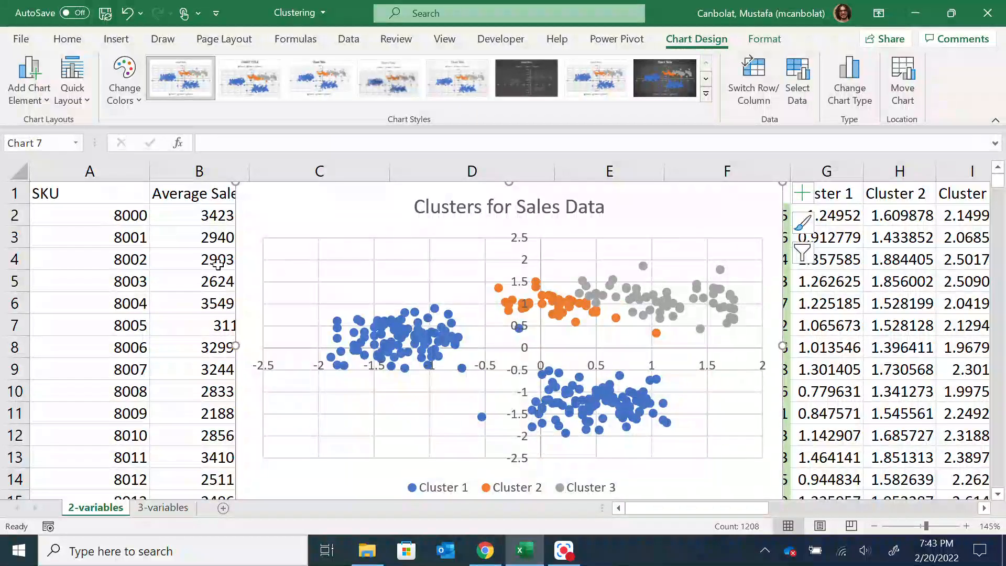
Move the scatter chart across the sheet to columns J to P, beside the cluster center table
drag(233, 259, 480, 286)
drag(747, 507, 852, 508)
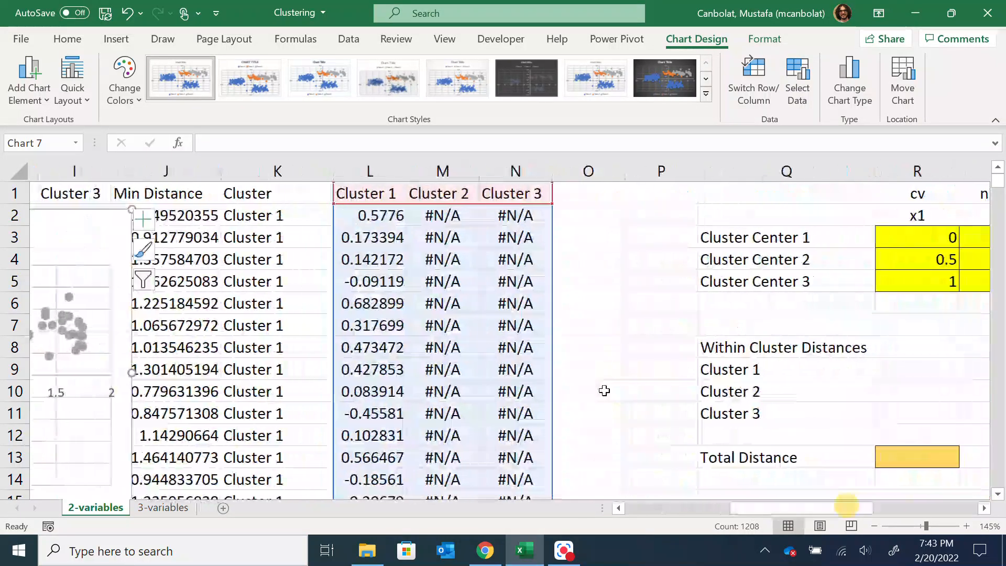
drag(119, 262, 672, 253)
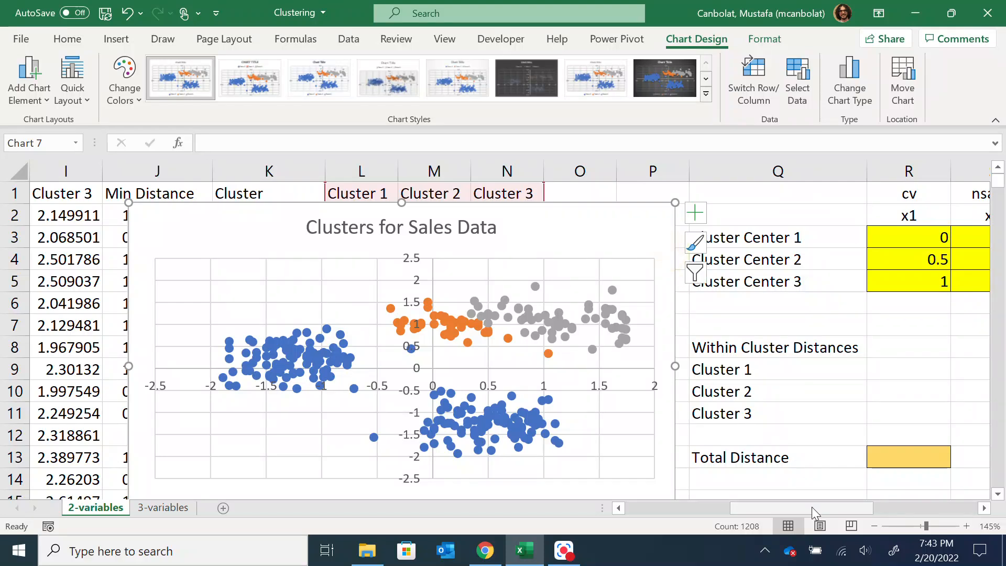
Examine how the three clusters are distributed in the scatter chart relative to the cluster center table
drag(812, 507, 854, 507)
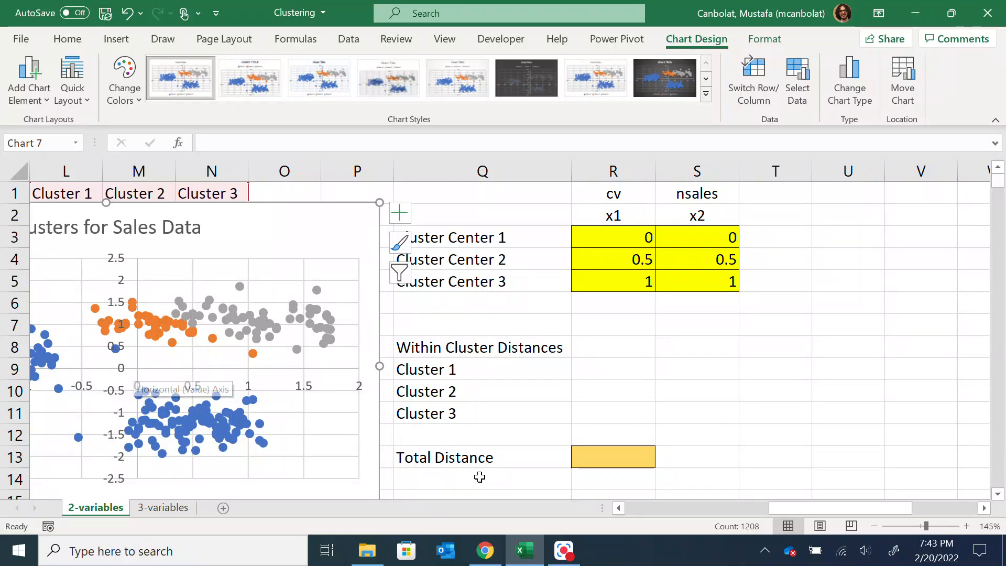
drag(773, 507, 756, 507)
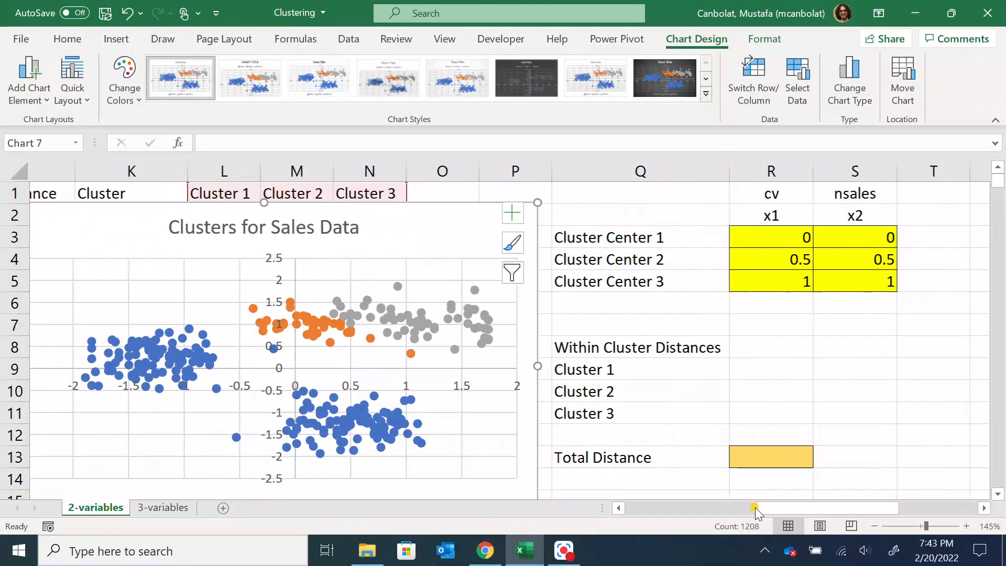
scroll(309, 248, down, 3)
scroll(149, 317, up, 2)
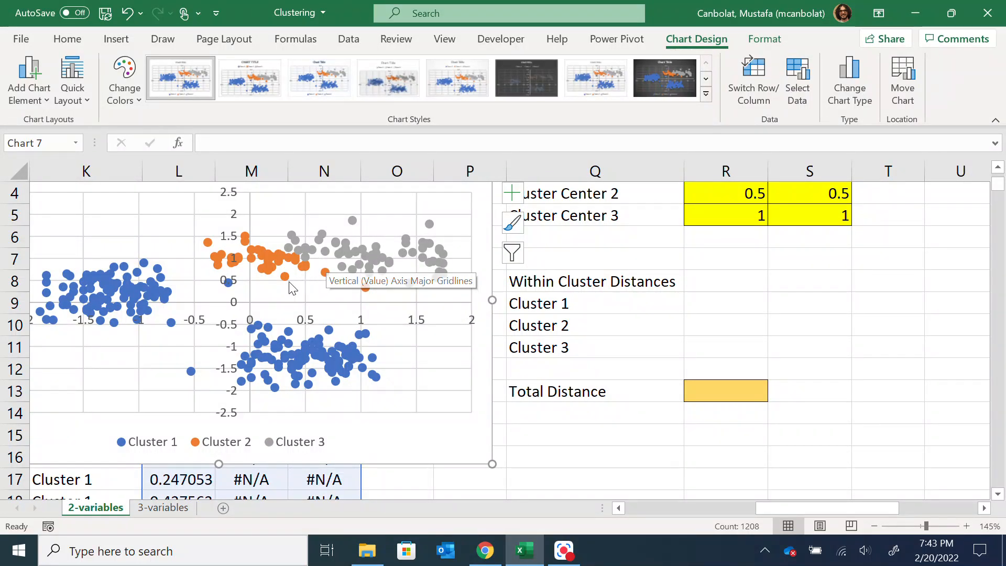
mouse_move(280, 277)
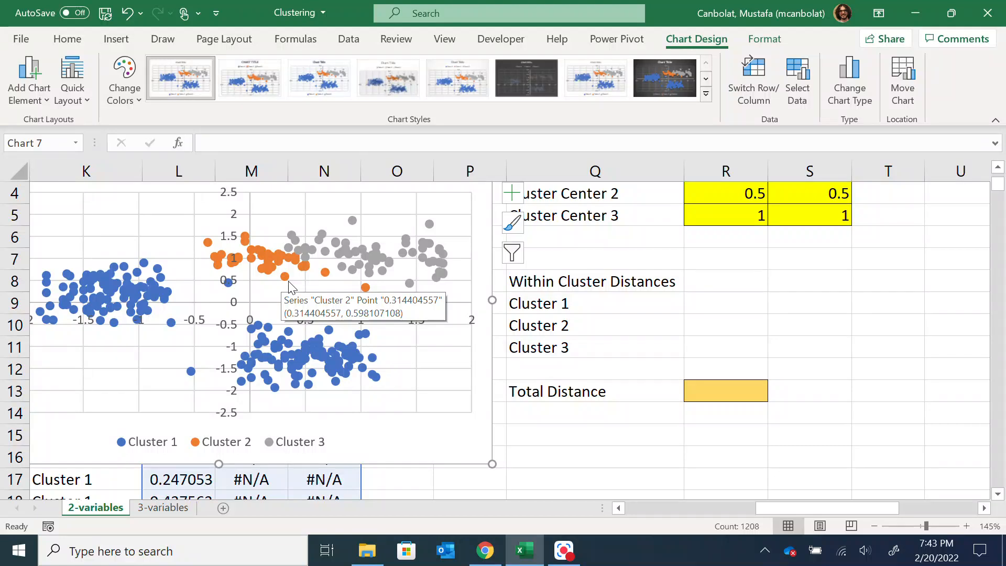
scroll(568, 278, up, 1)
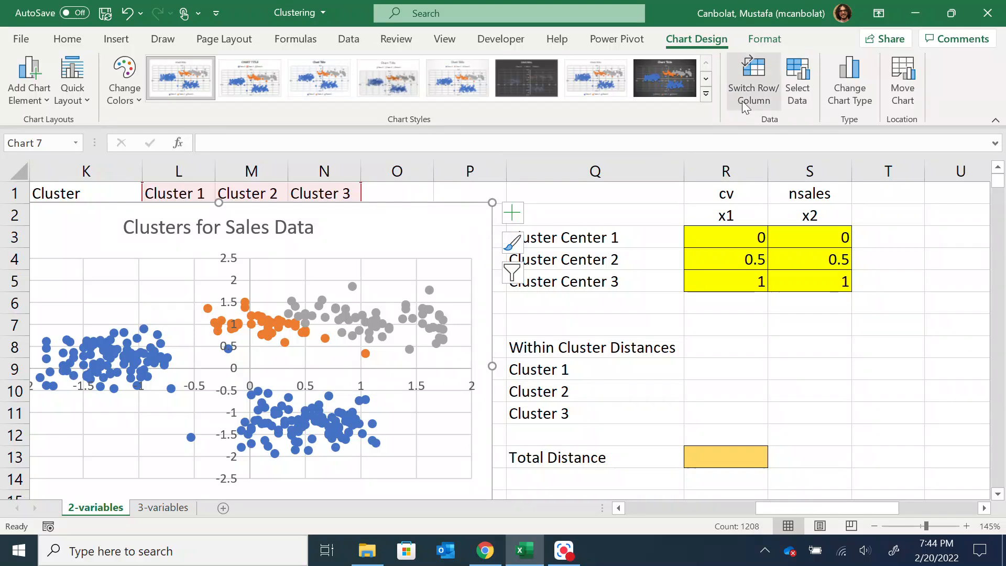
Add a chart series named Cluster Center 1 with R3 as its X value and S3 as its Y value
click(800, 90)
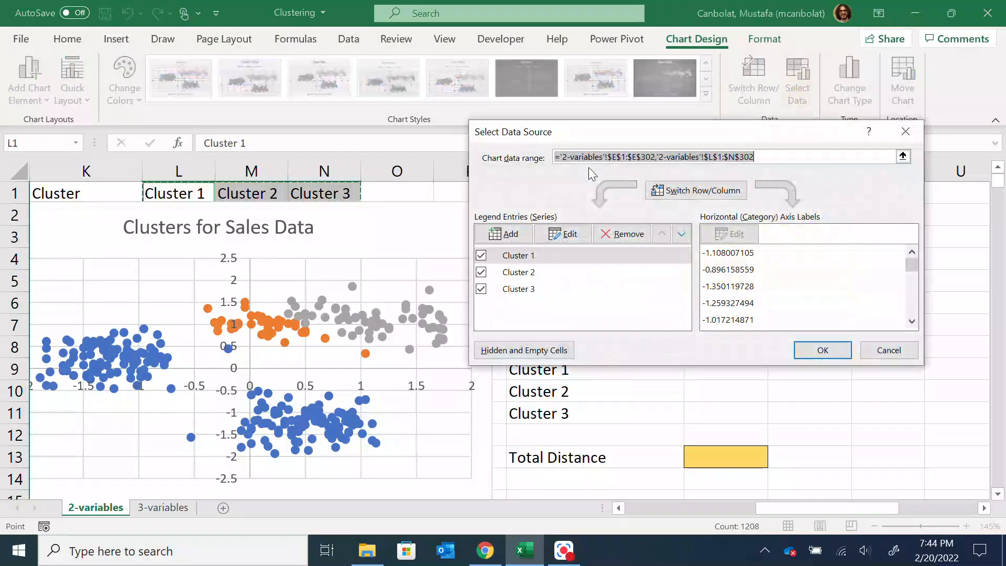
click(531, 235)
text(Cluster Center 1)
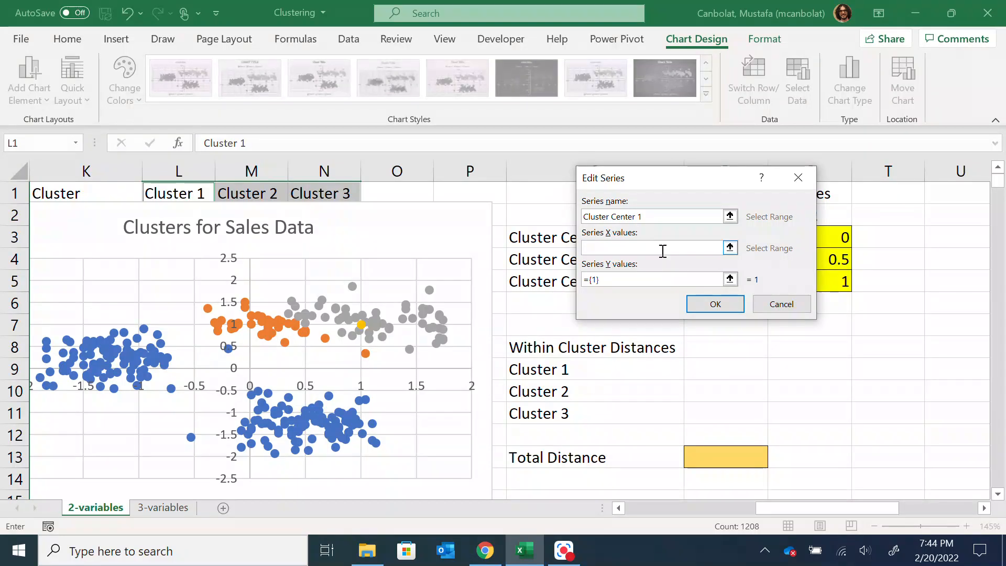
click(665, 248)
drag(675, 186, 370, 176)
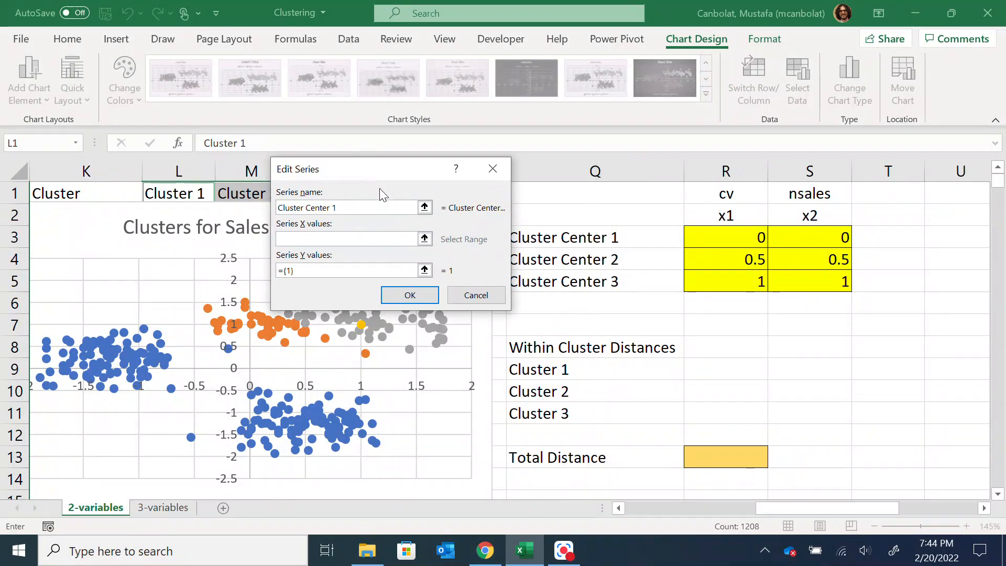
click(741, 226)
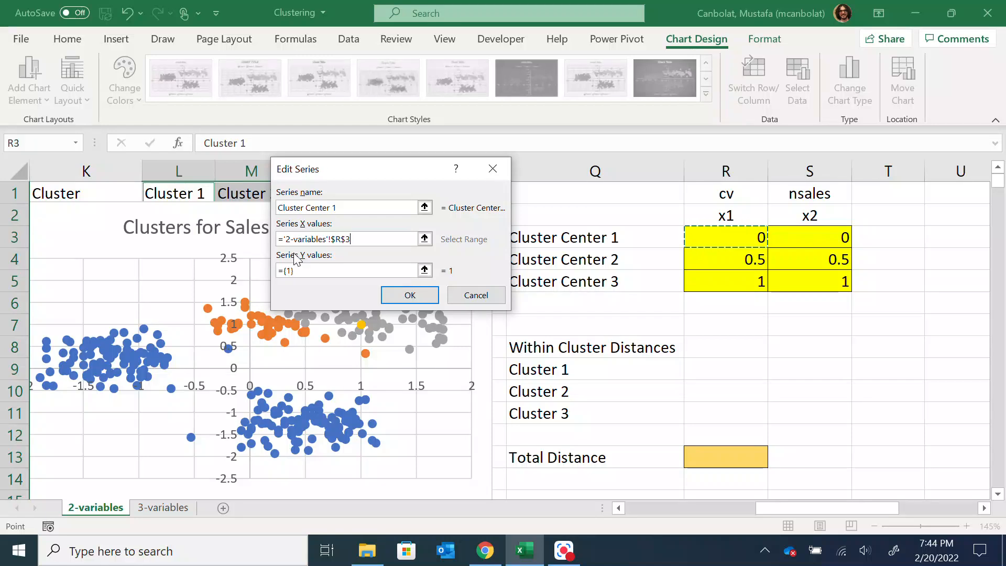
click(287, 271)
key(BackSpace)
click(808, 236)
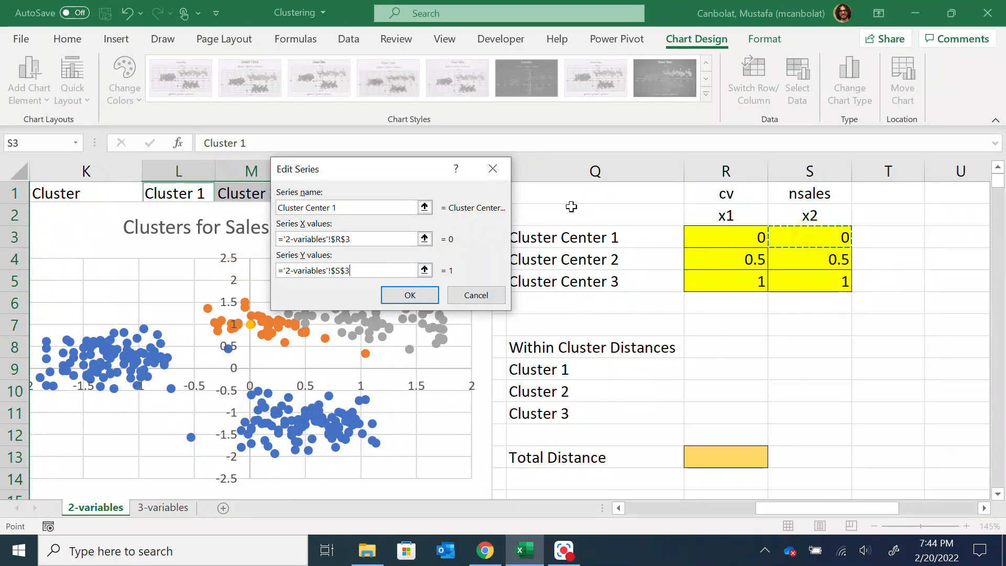
click(410, 297)
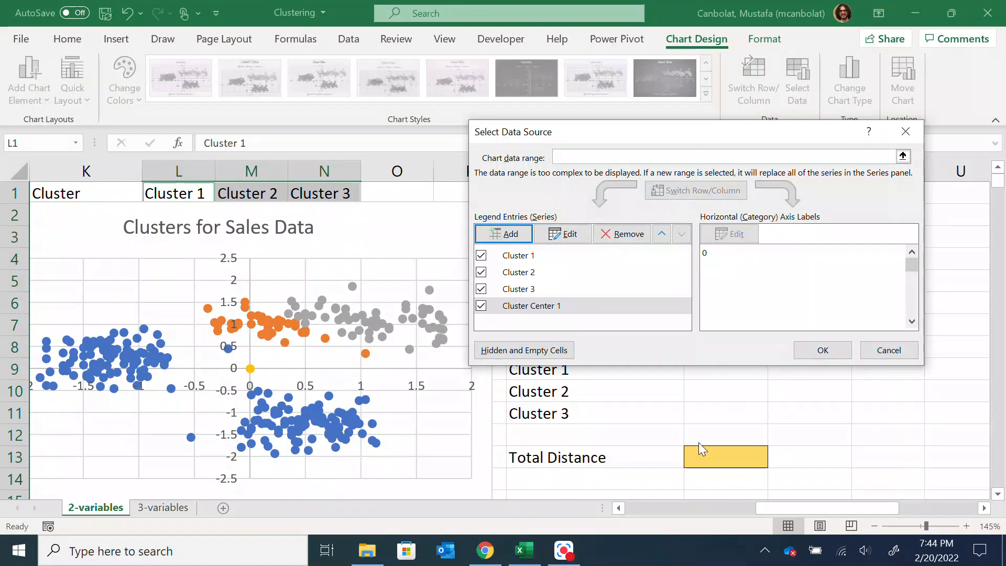
mouse_move(564, 559)
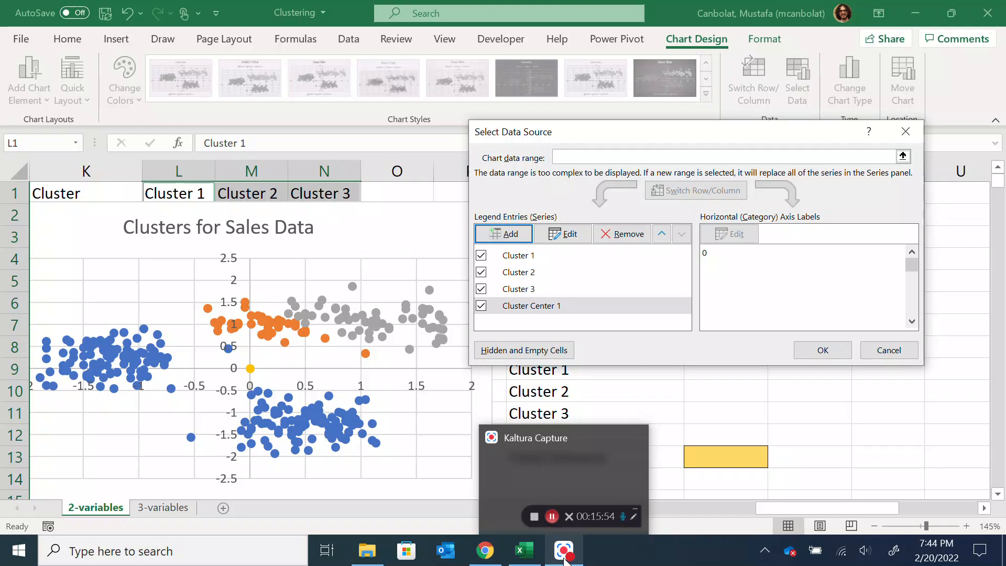
Confirm the chart's data sources and give the Cluster Center 1 marker a solid blue border
click(835, 350)
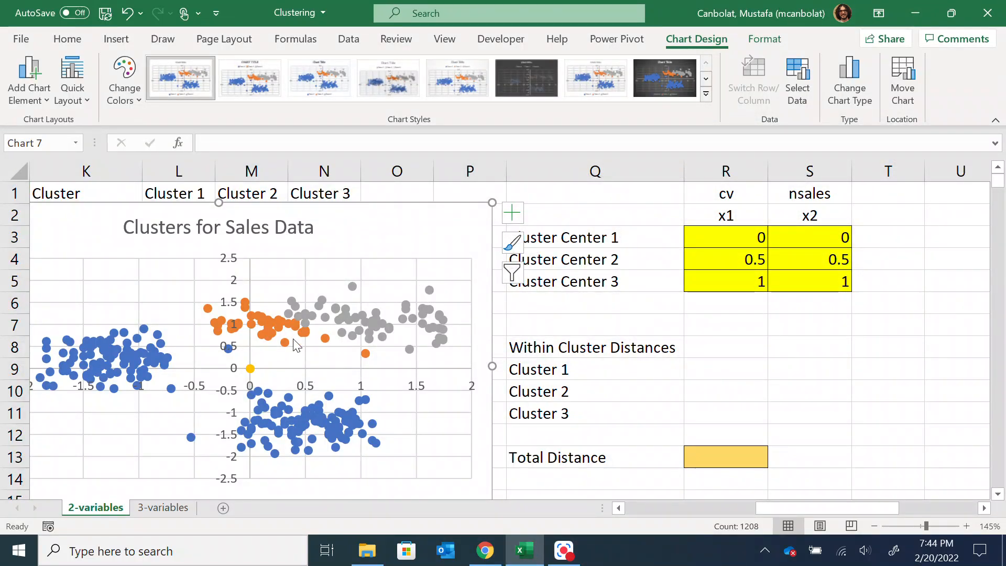
mouse_move(253, 373)
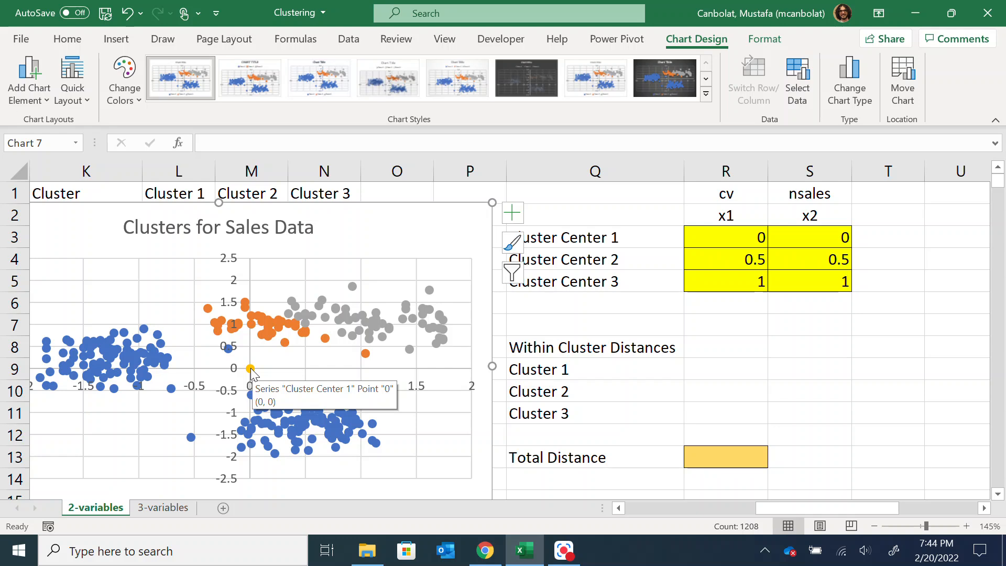
click(250, 369)
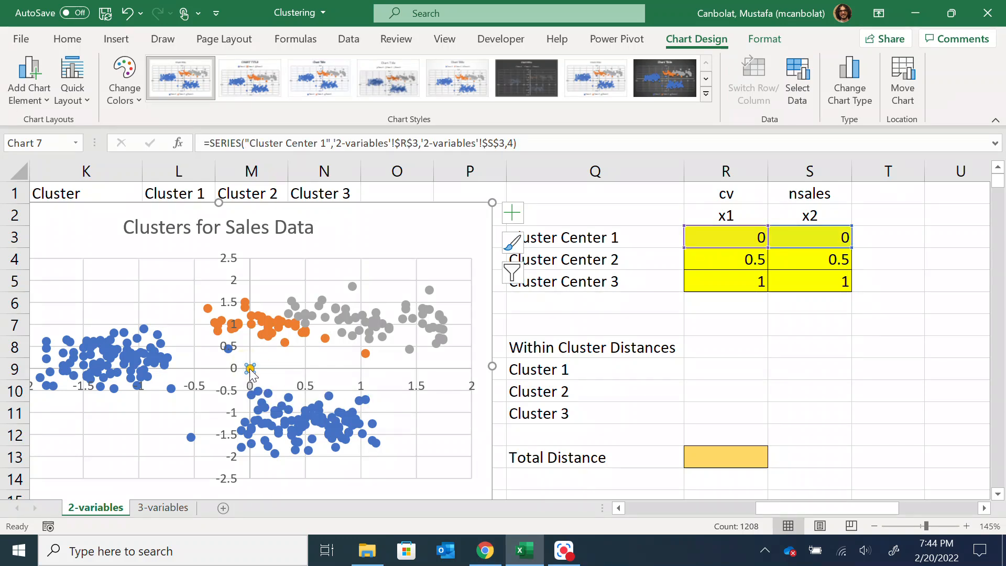
right_click(251, 370)
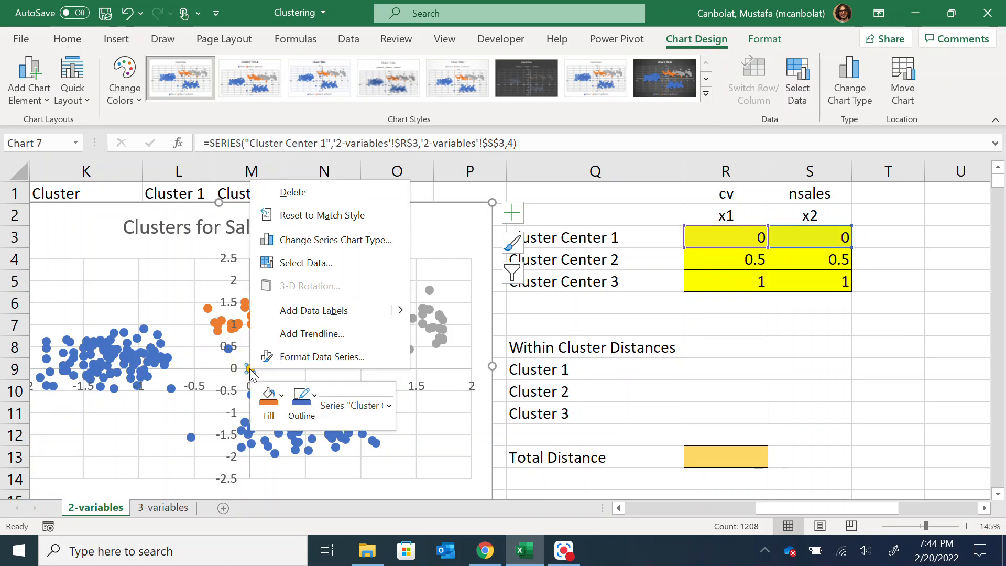
click(314, 358)
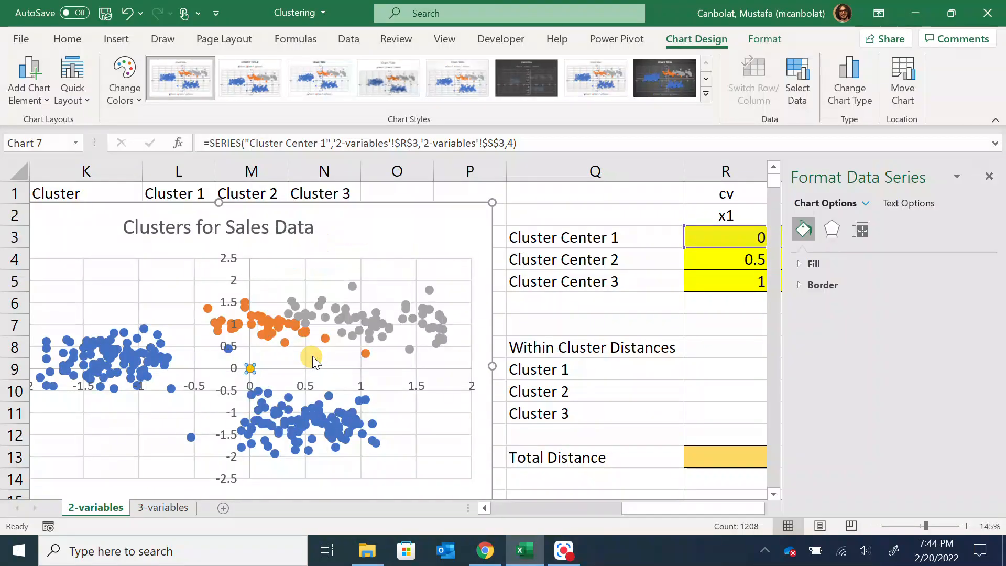
click(805, 230)
click(813, 365)
scroll(878, 290, down, 1)
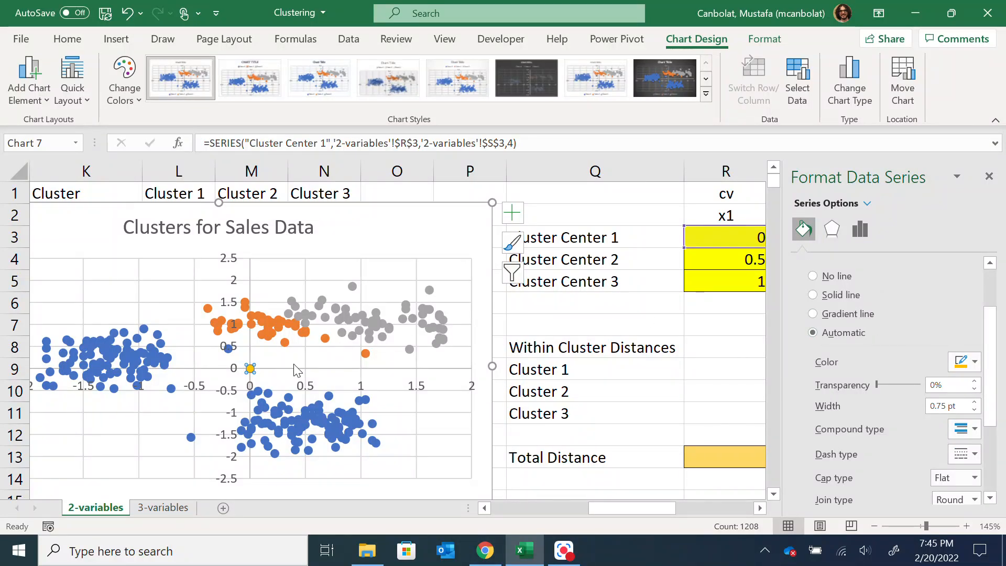
click(976, 365)
click(932, 215)
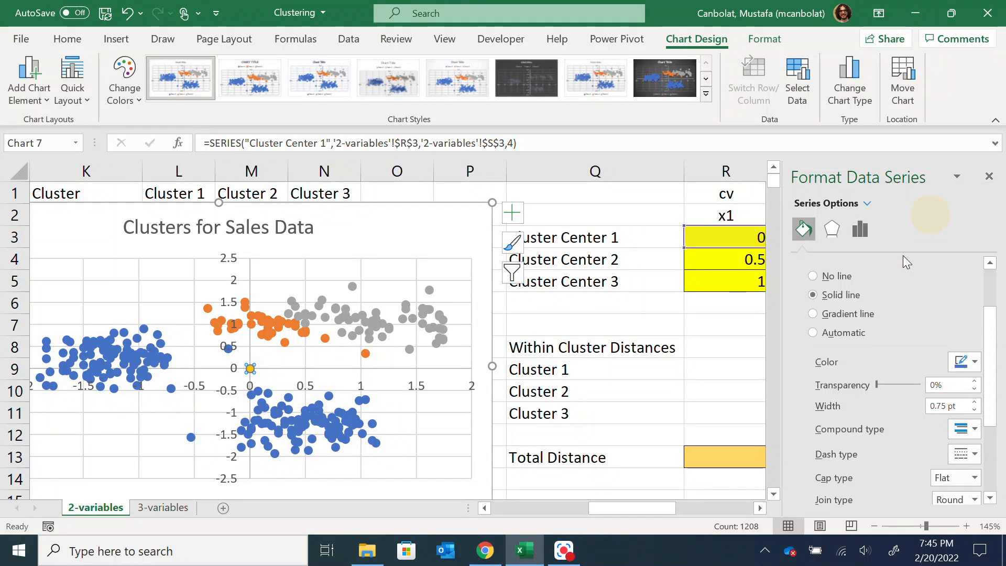
Set the Cluster Center 1 marker to no fill
scroll(921, 332, up, 3)
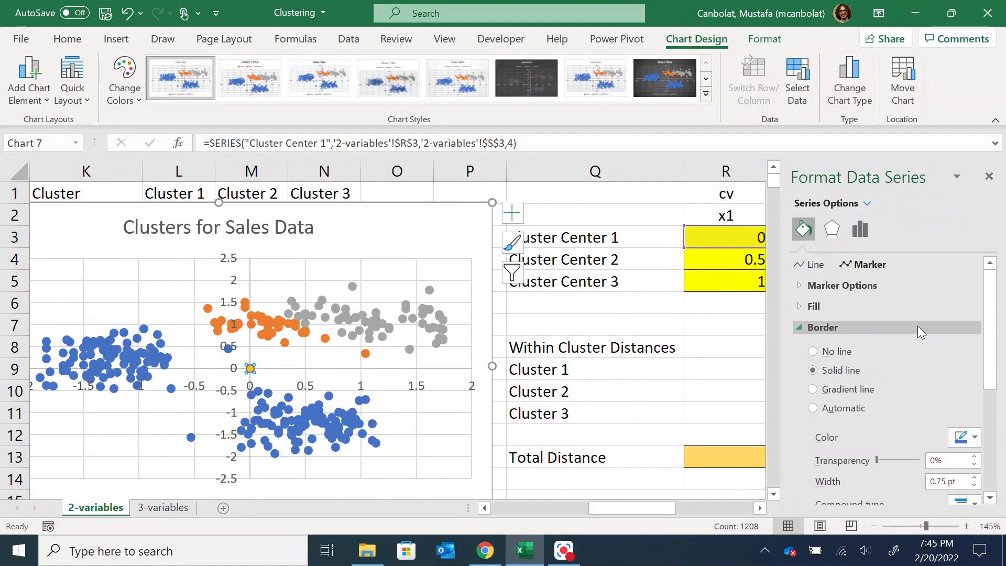
click(807, 306)
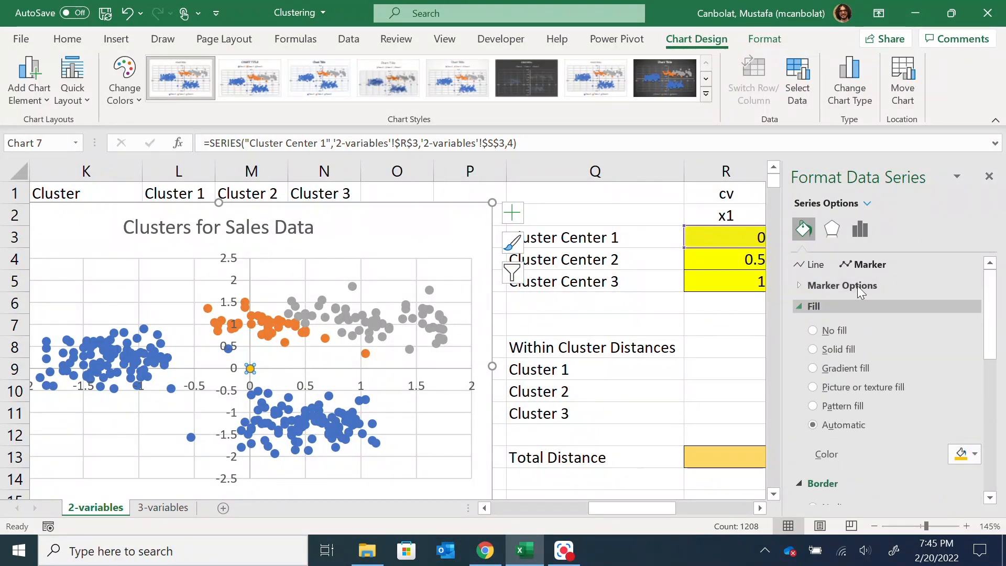
click(969, 454)
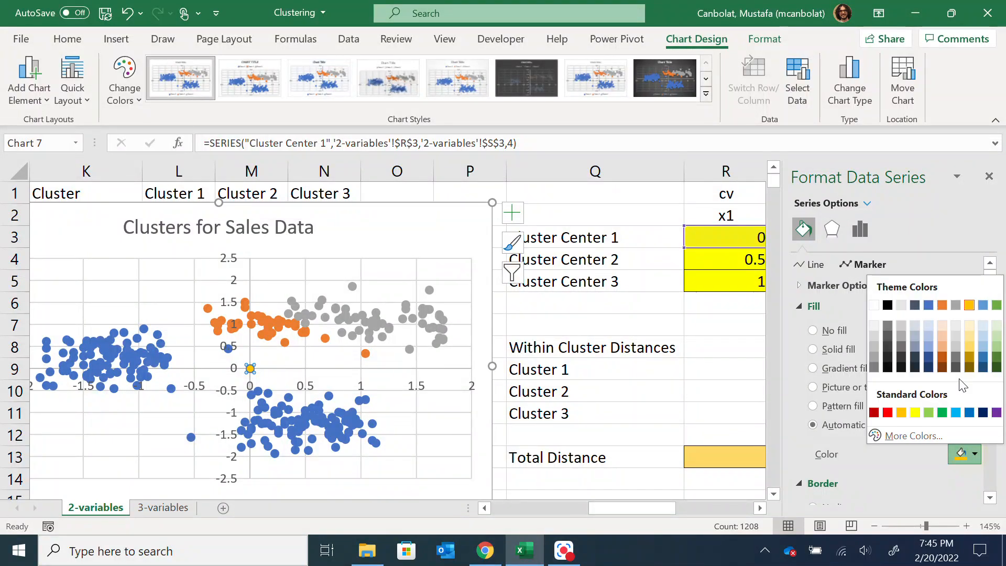
click(831, 388)
click(826, 331)
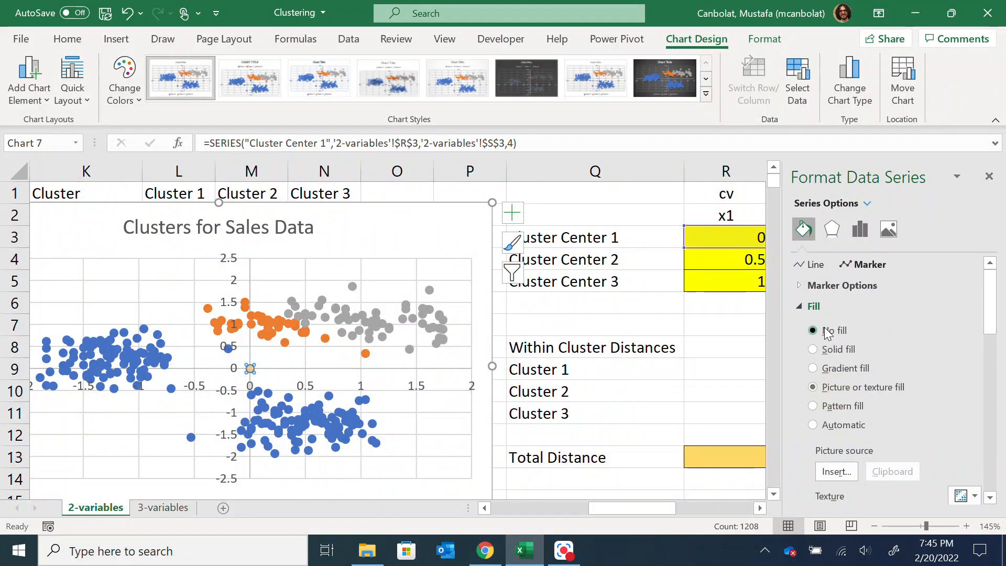
Increase the border width of the Cluster Center 1 marker slightly
scroll(856, 310, down, 5)
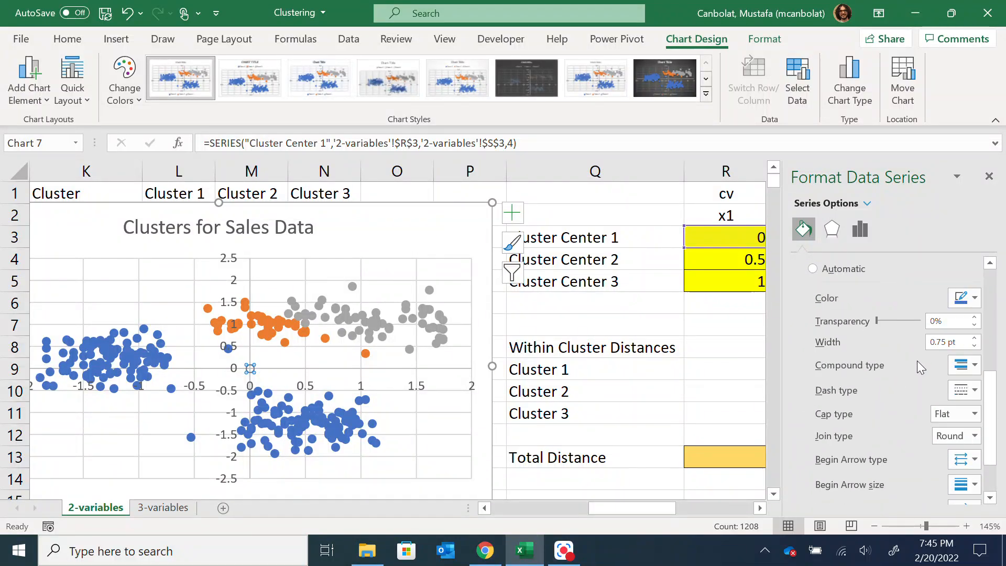
scroll(899, 337, down, 3)
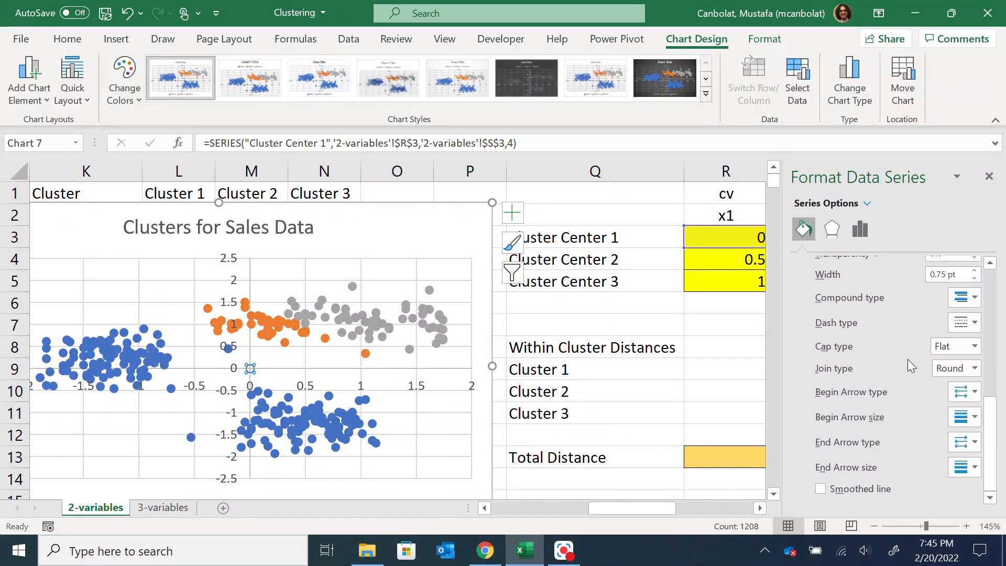
scroll(938, 346, up, 2)
click(974, 346)
click(975, 345)
click(975, 345)
click(975, 345)
scroll(870, 291, up, 5)
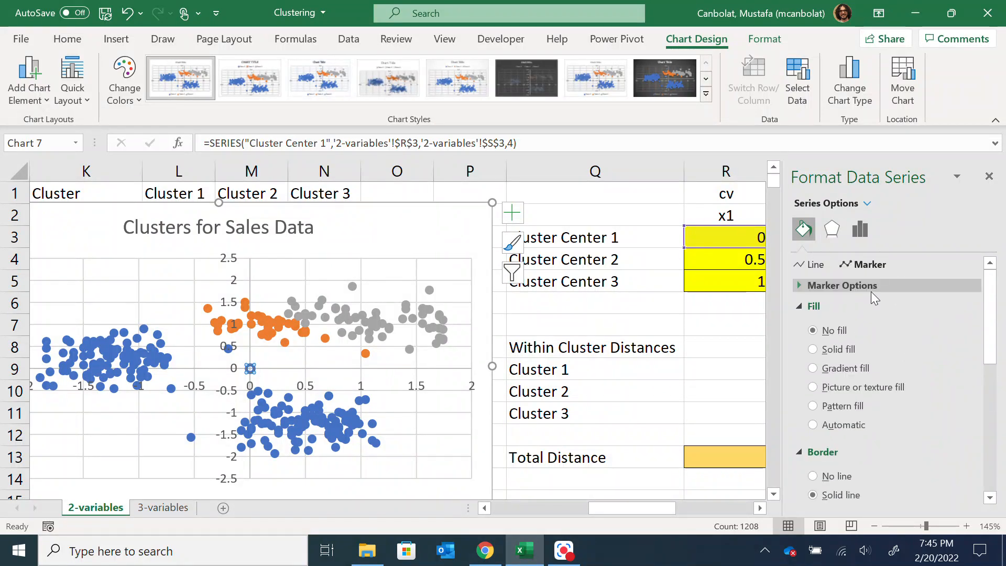
Change the Cluster Center 1 marker to the built-in star-shaped type
click(832, 285)
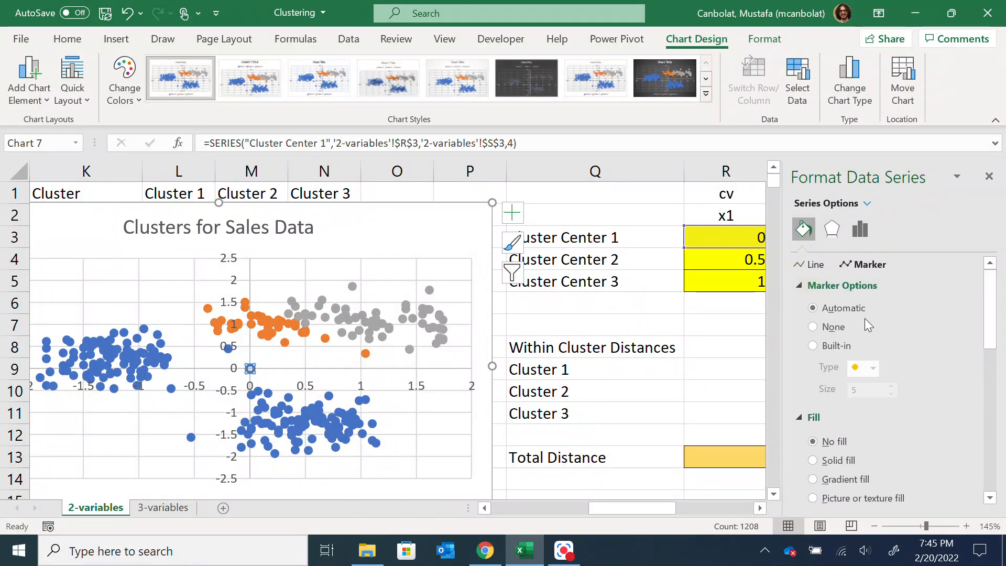
click(812, 345)
click(874, 368)
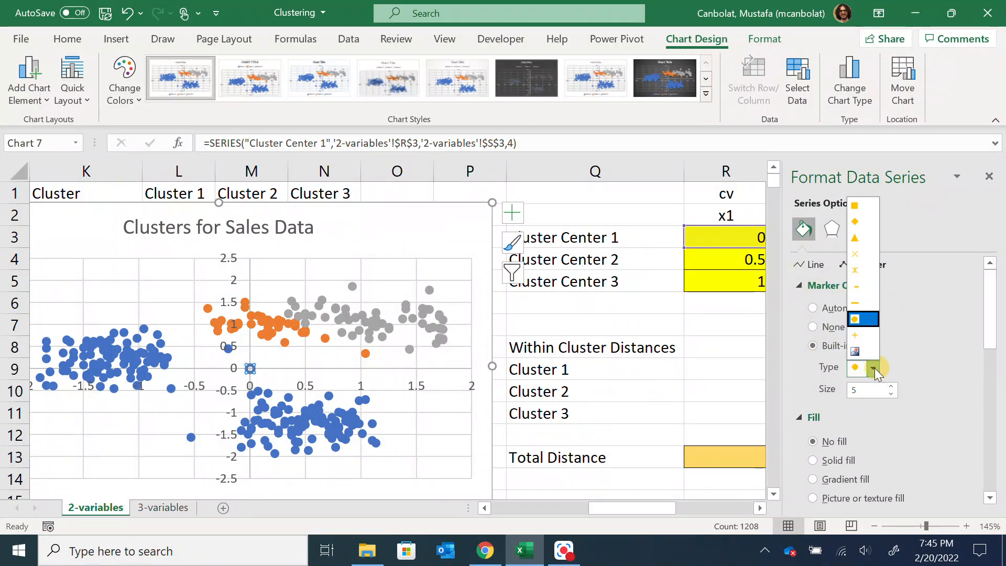
click(864, 270)
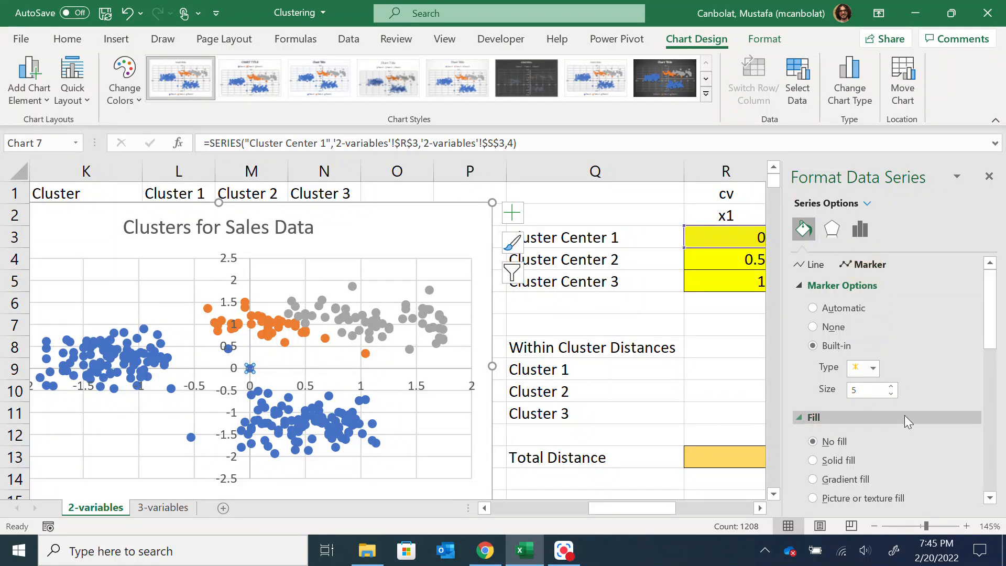
Try size 20 for the Cluster Center 1 marker, settle on size 10, and close the formatting pane
double_click(885, 392)
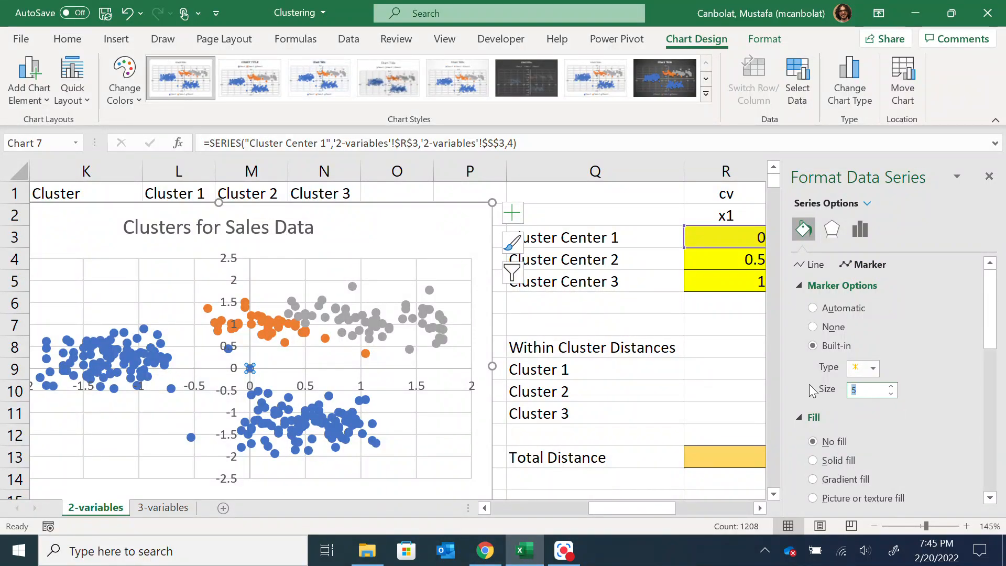
text(20)
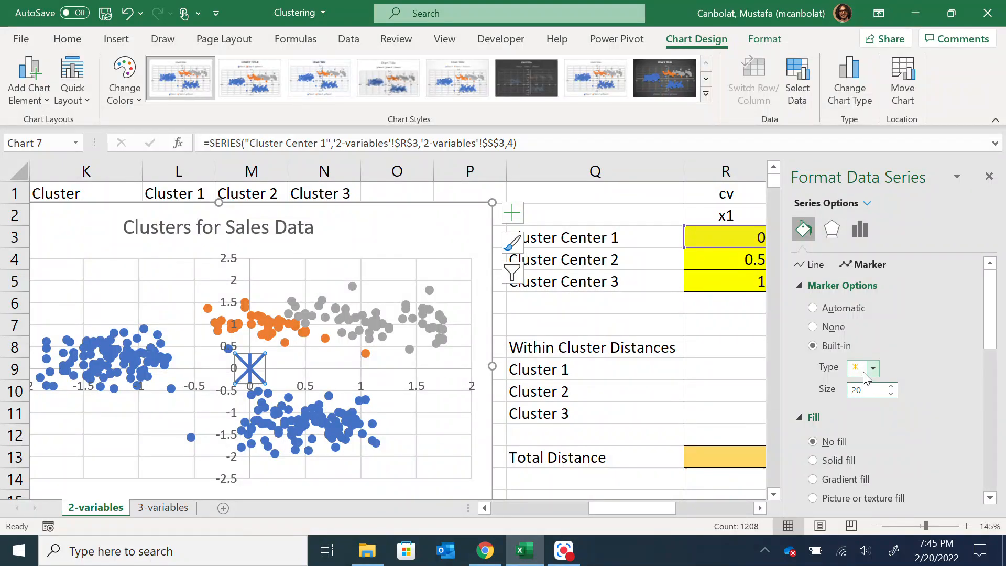
double_click(861, 390)
text(10)
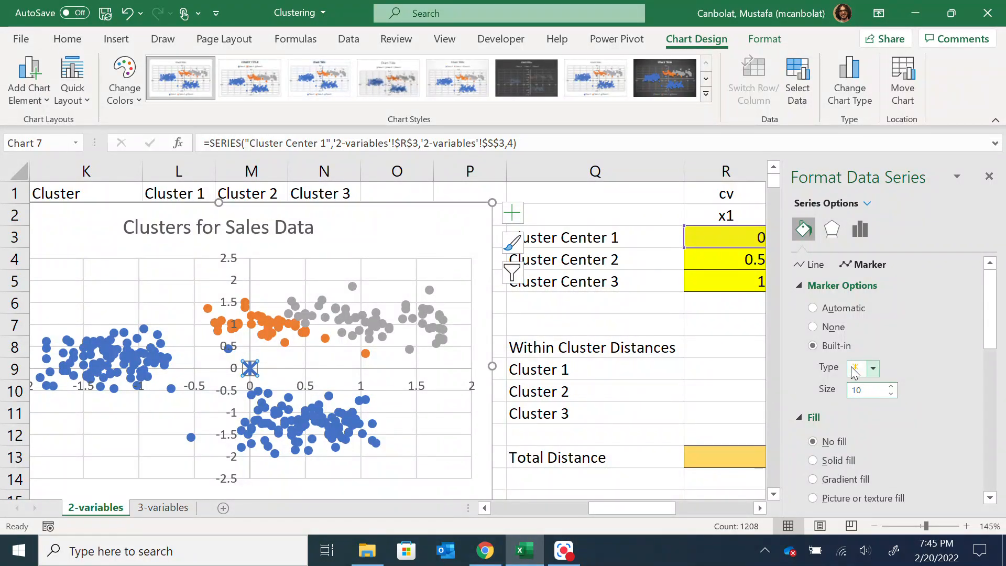
click(990, 177)
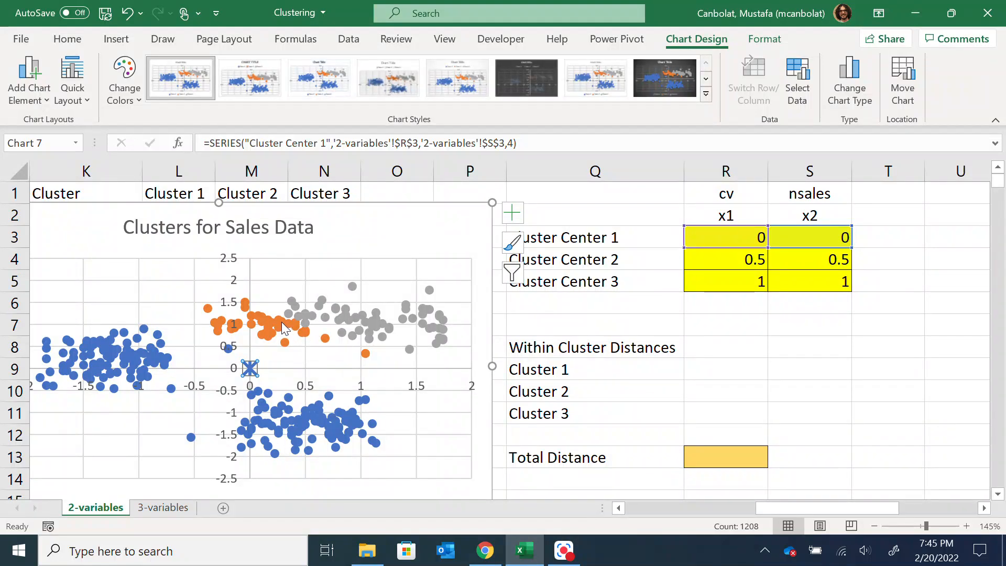
click(564, 551)
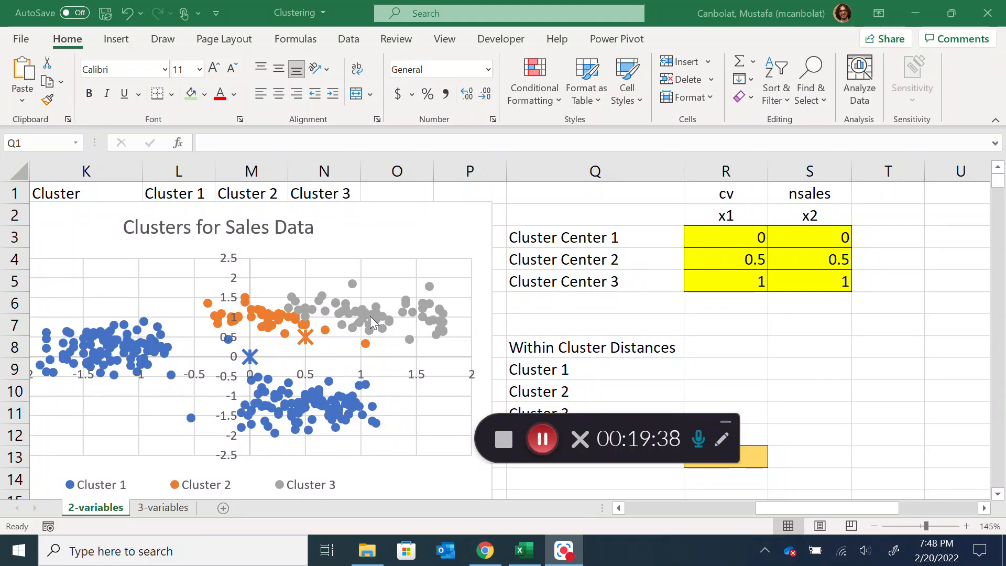
Set the Cluster Center 1 coordinates to -1 for x1 and -0.8 for x2
mouse_move(366, 321)
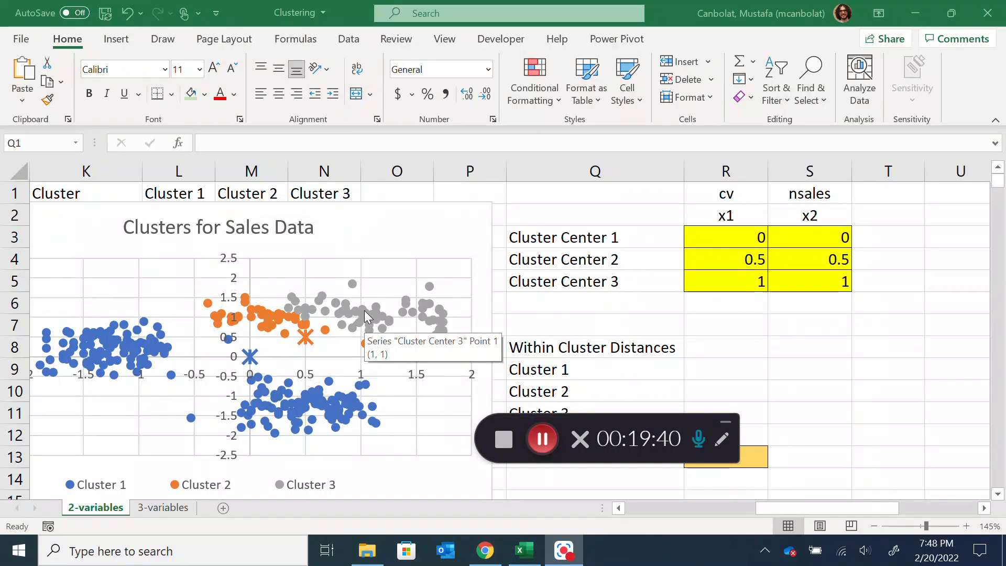
click(750, 238)
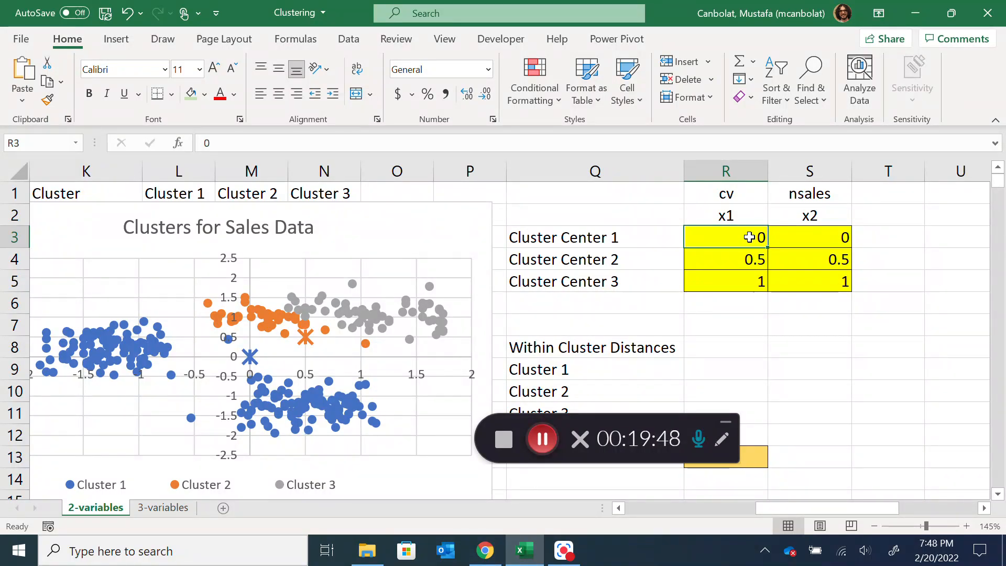
text(-)
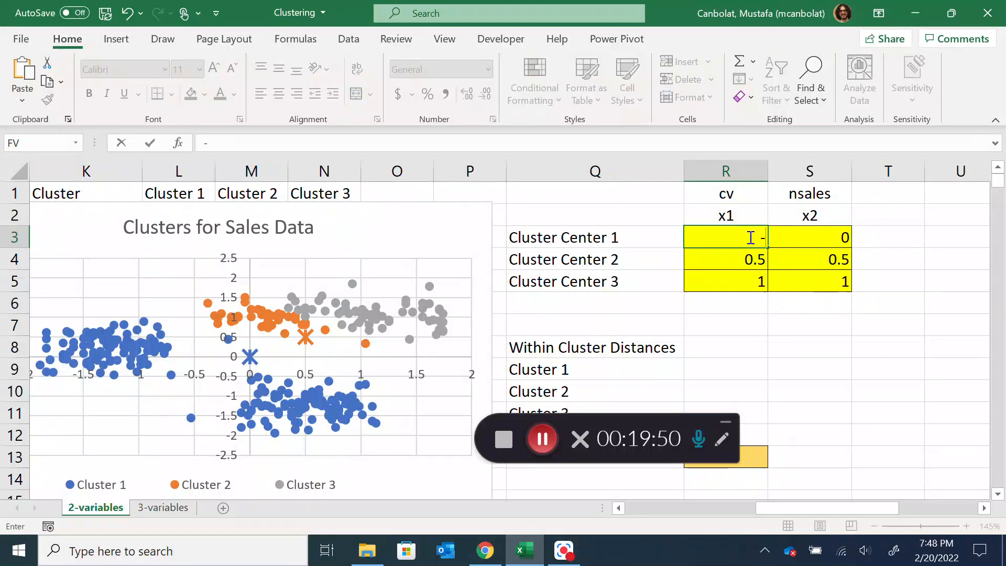
text(1)
key(Tab)
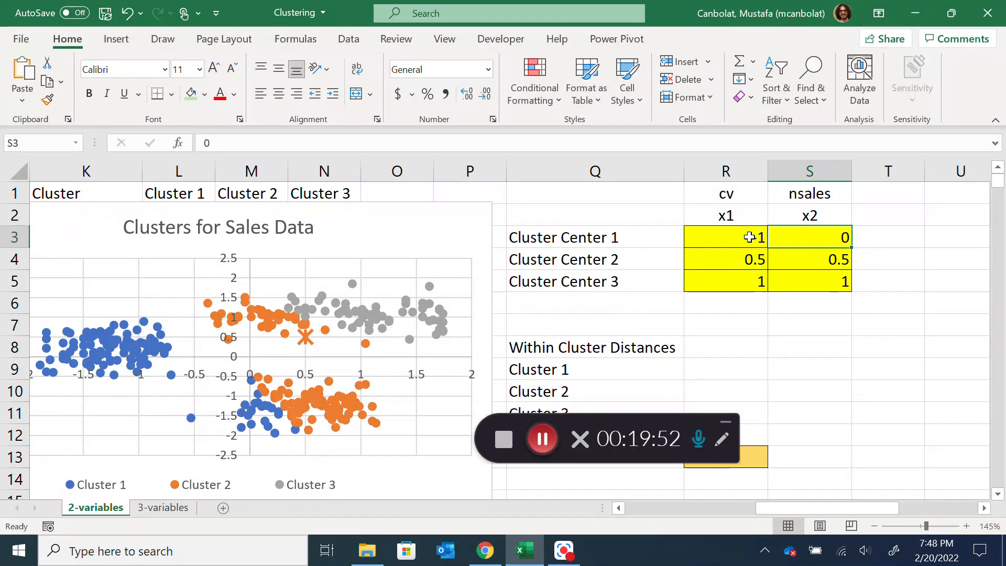
text(-0.8)
key(Return)
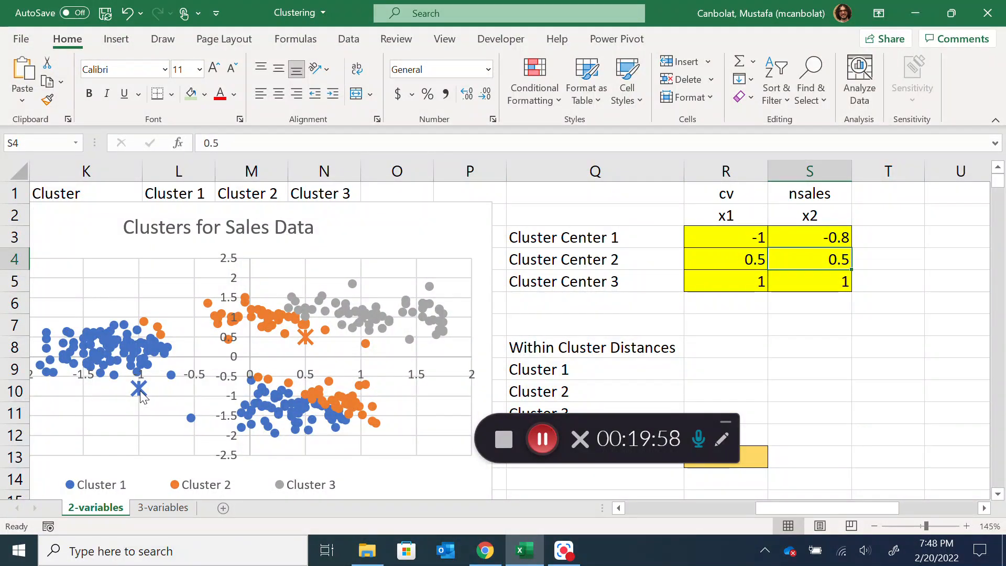
Set Cluster Center 2 to 1 and 1.5, and Cluster Center 3 to 2 and 2, in the x1 and x2 columns
mouse_move(140, 392)
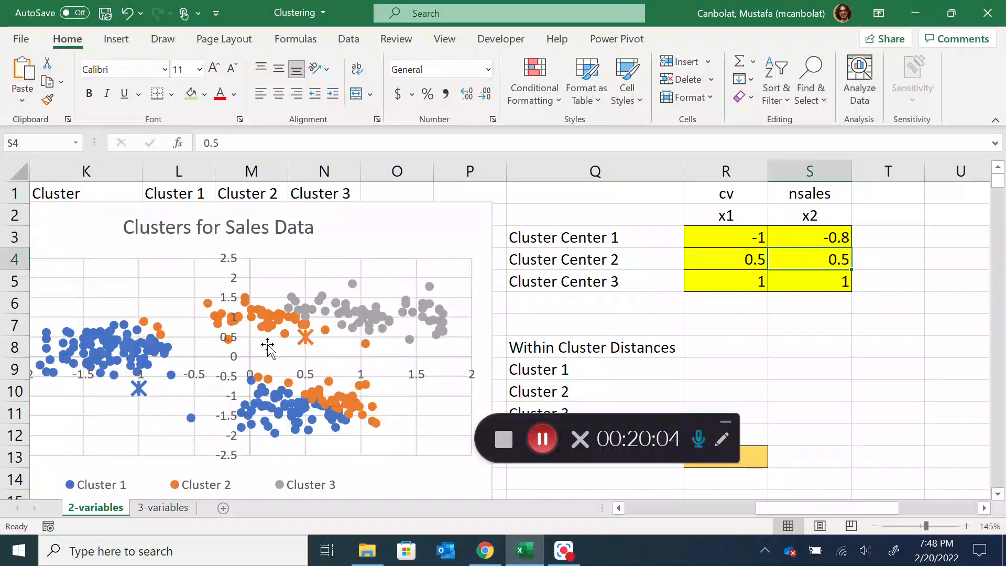
click(713, 260)
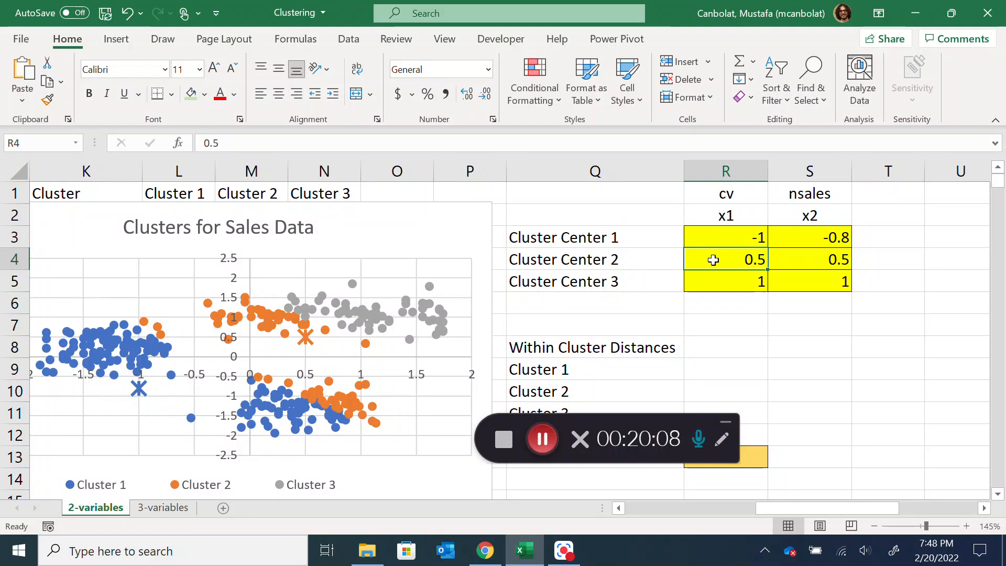
key(Tab)
text(1.)
key(Return)
text(2)
key(Tab)
text(2)
key(Down)
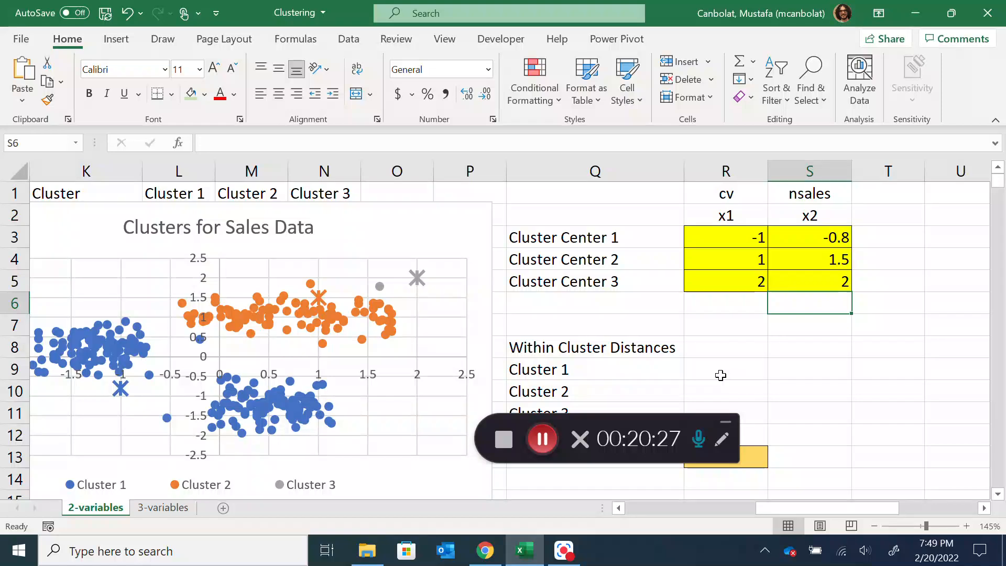
mouse_move(814, 511)
mouse_down()
mouse_move(782, 517)
mouse_move(822, 509)
mouse_up()
drag(674, 418, 980, 441)
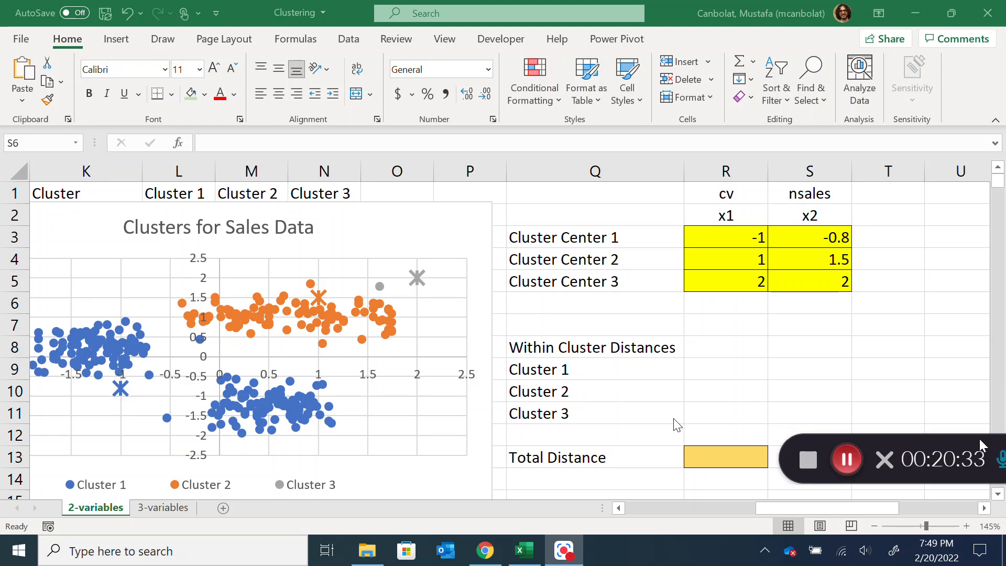
click(718, 371)
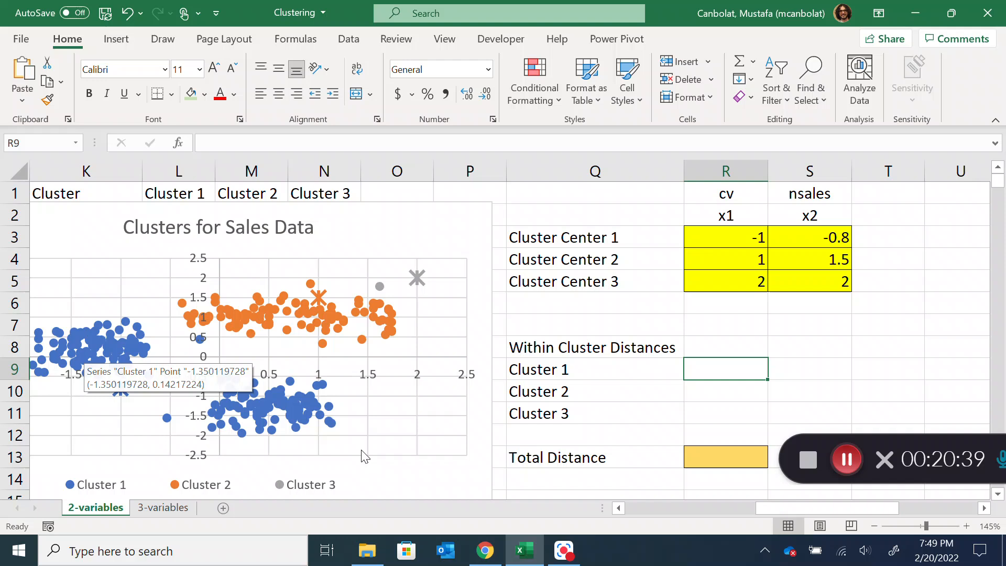
mouse_move(766, 509)
mouse_down()
mouse_move(747, 510)
mouse_move(785, 504)
mouse_up()
text(=sufi)
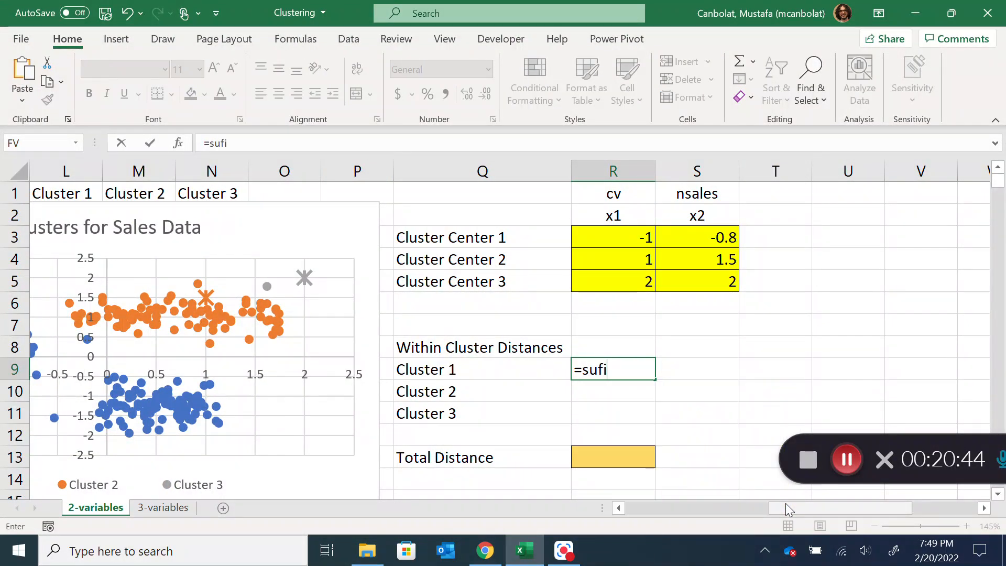
key(BackSpace)
text(mif)
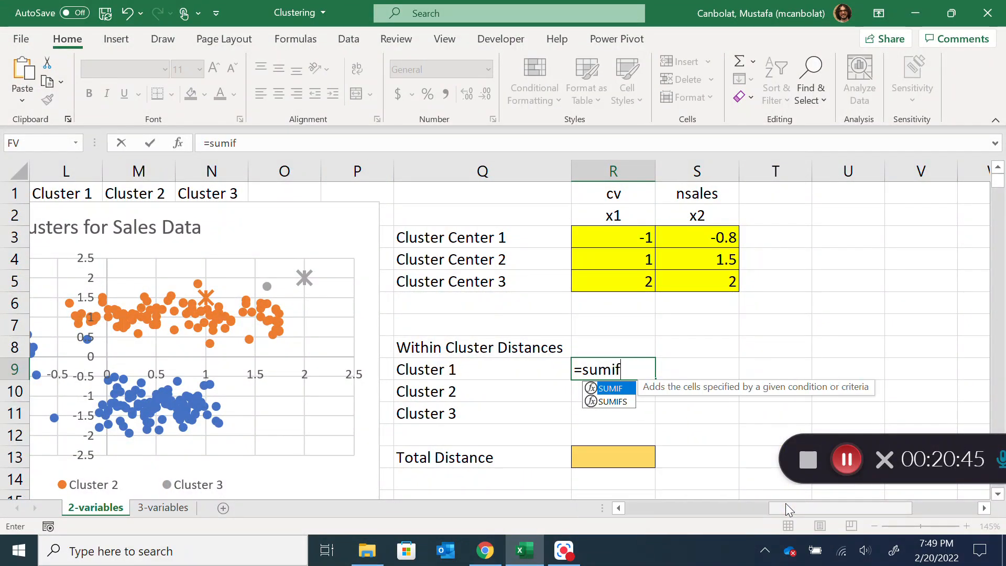
text(()
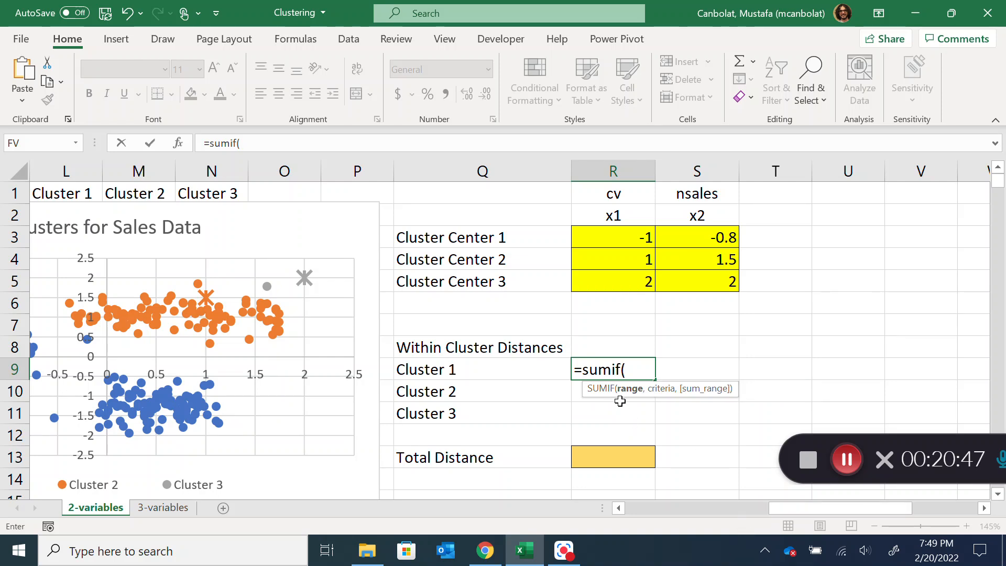
drag(821, 507, 744, 500)
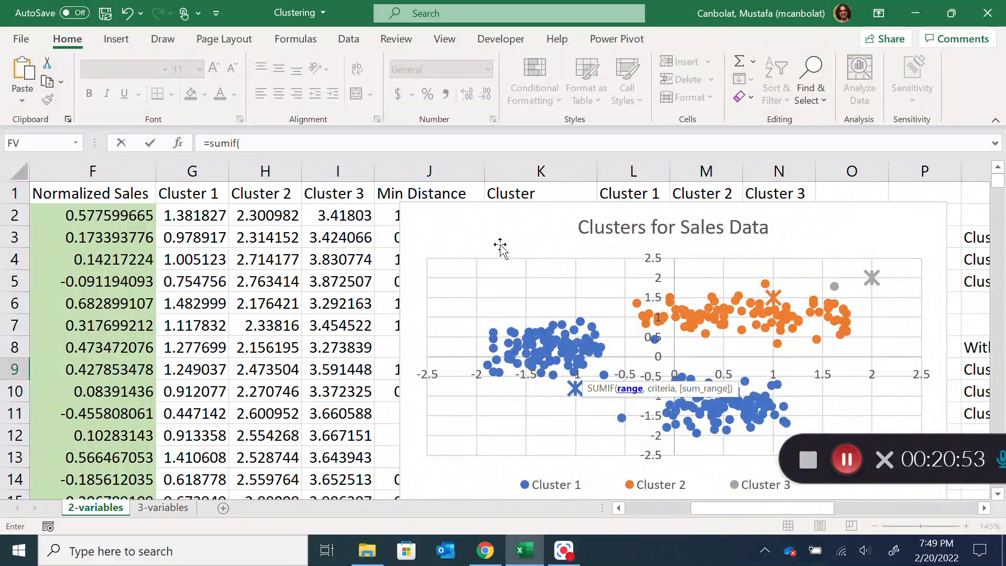
click(401, 243)
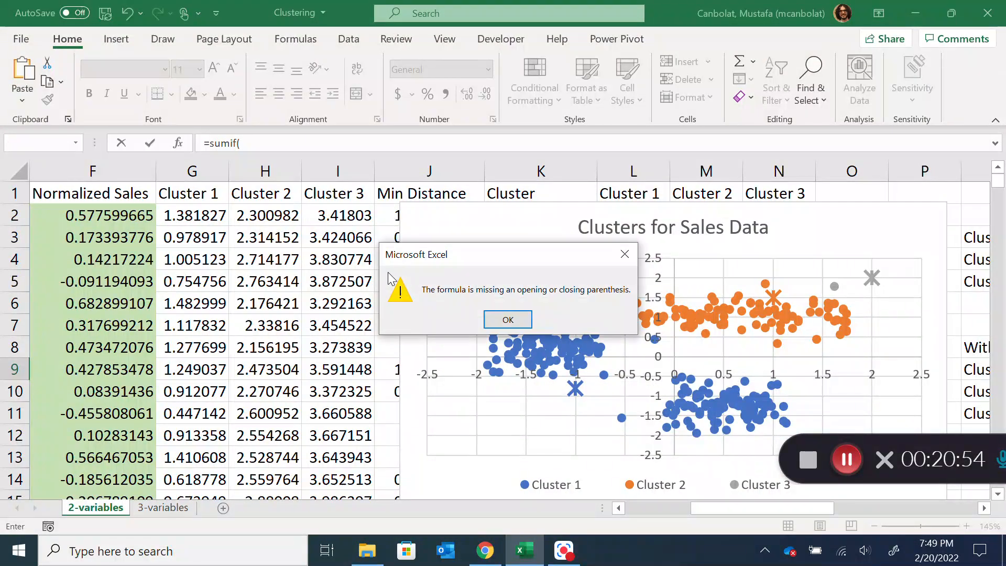
click(508, 319)
key(Escape)
Move the Clusters for Sales Data chart off the data columns to the area beside the cluster center table, starting near column T
drag(502, 212, 1002, 338)
drag(828, 508, 879, 504)
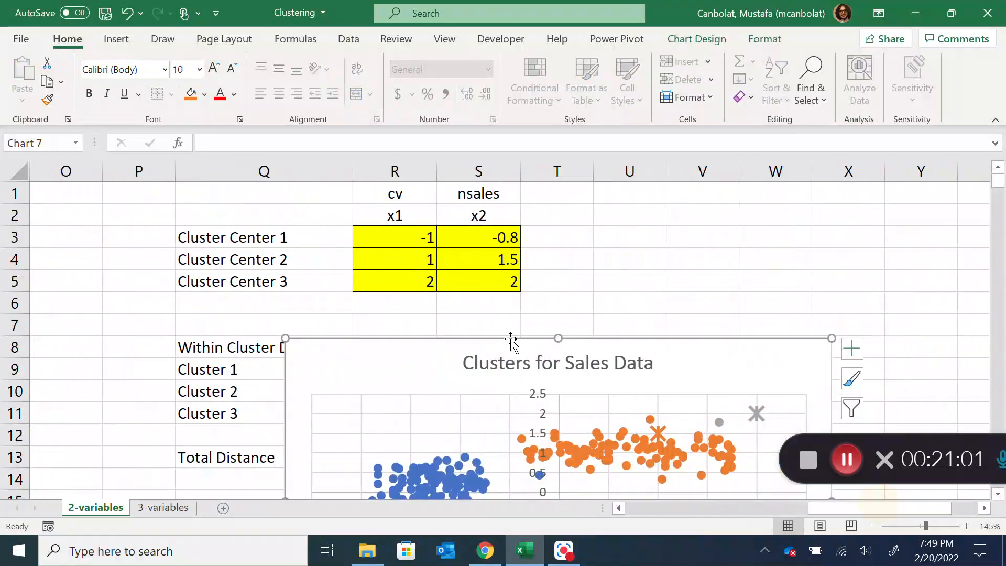
drag(483, 337, 725, 199)
drag(816, 508, 764, 520)
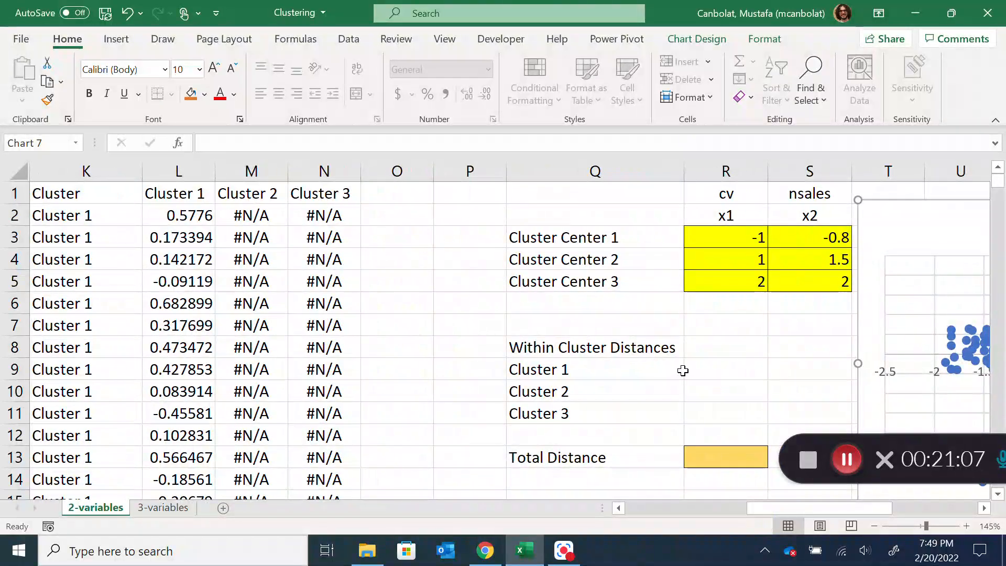
Start a SUMIF formula in R9 for Cluster 1's within-cluster distance, with range K2:K302 and criteria Q9
click(709, 366)
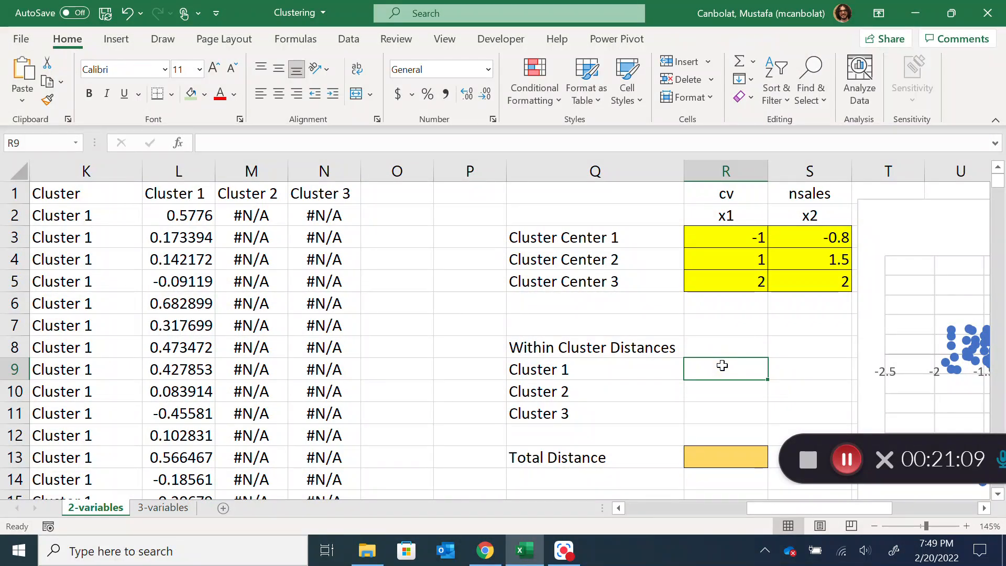
text(=sumif()
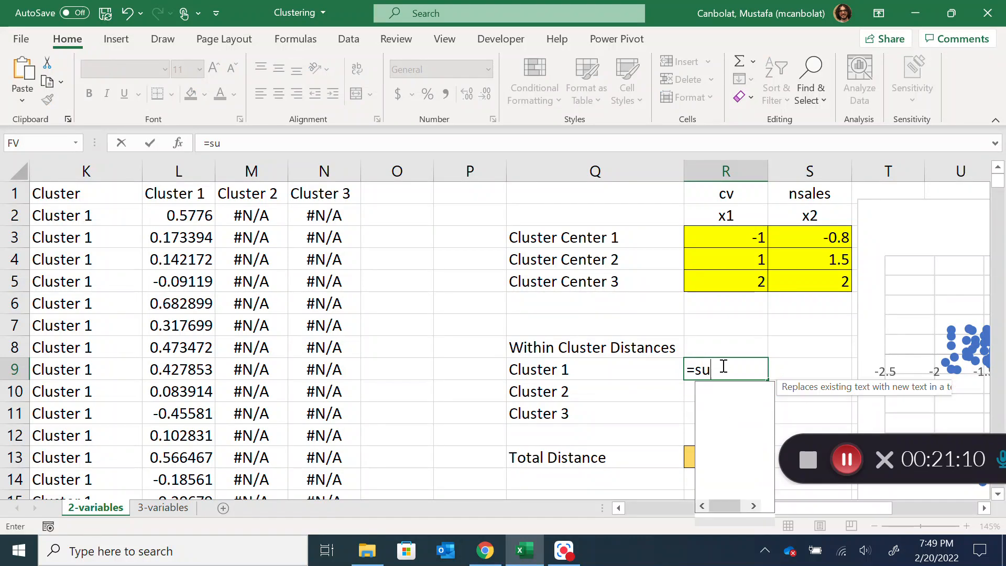
click(66, 215)
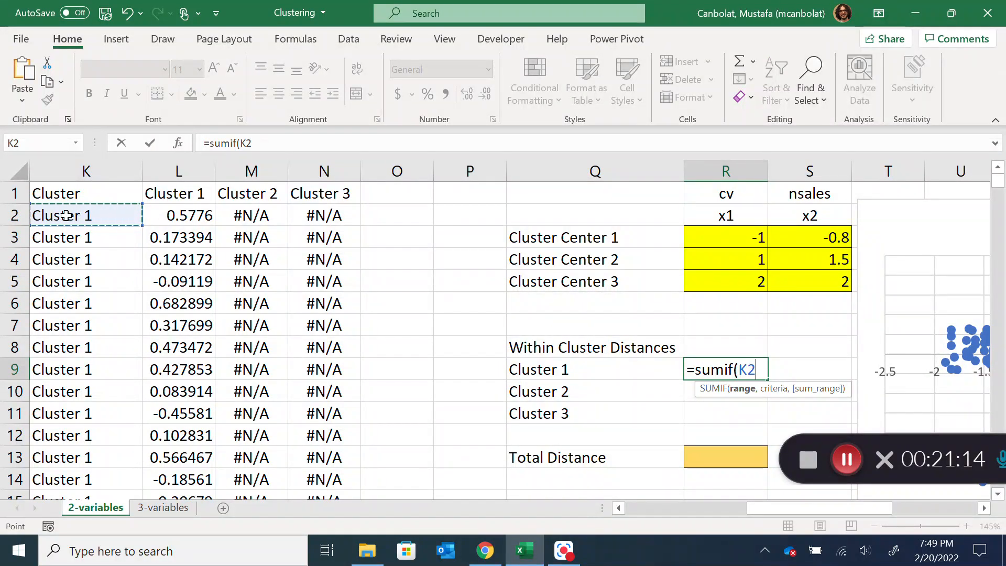
key(ctrl+shift+Down)
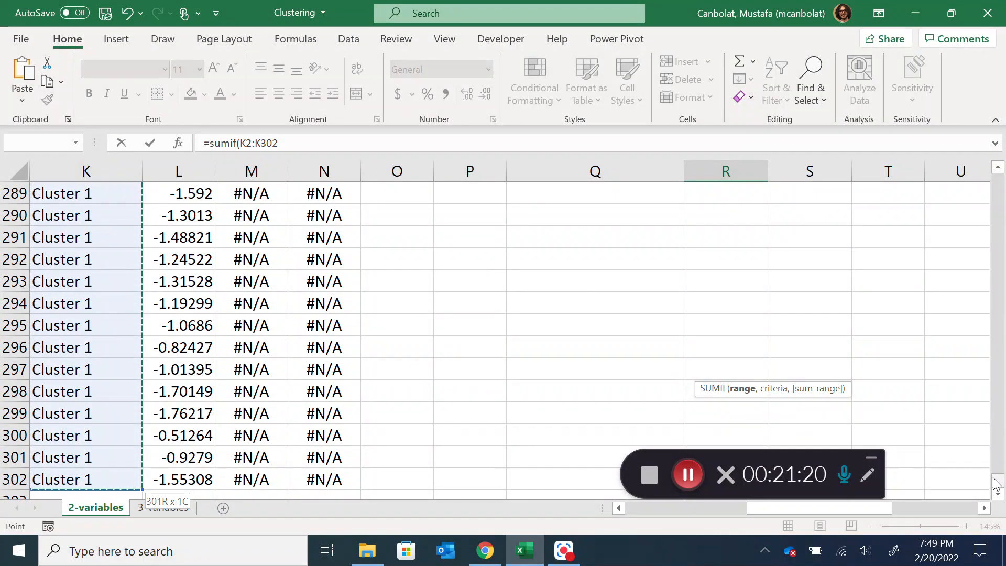
drag(997, 485, 997, 170)
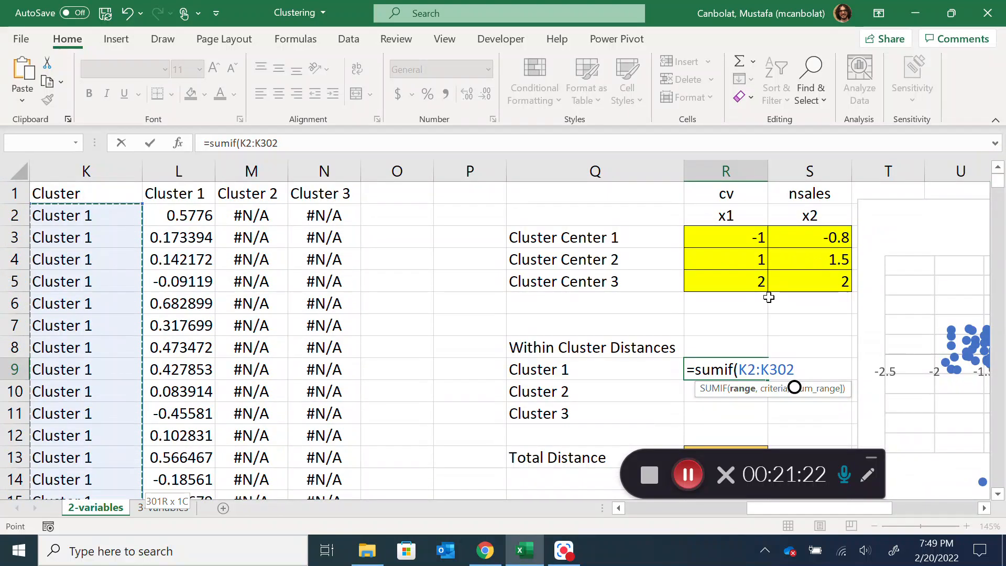
text(,)
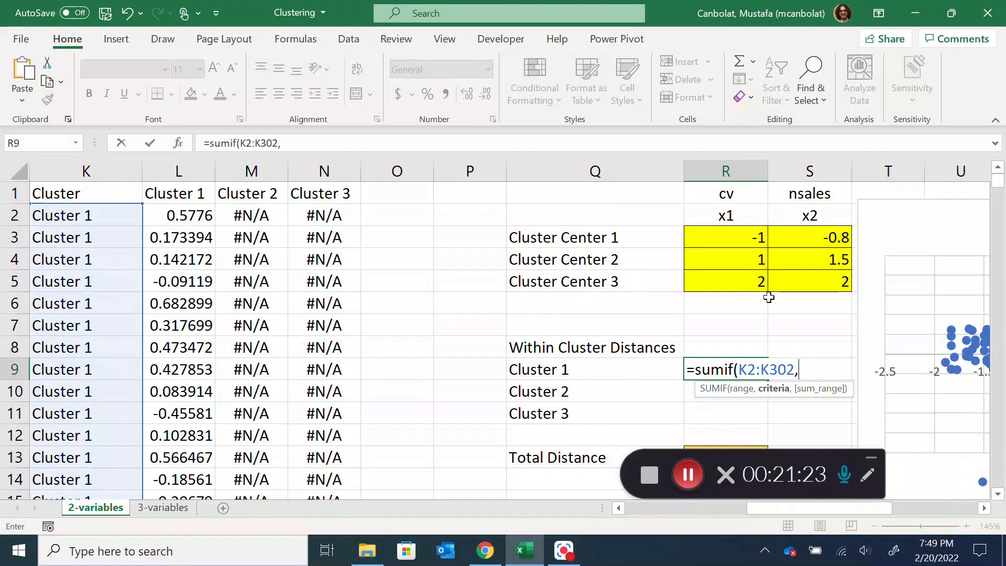
click(549, 371)
text(,)
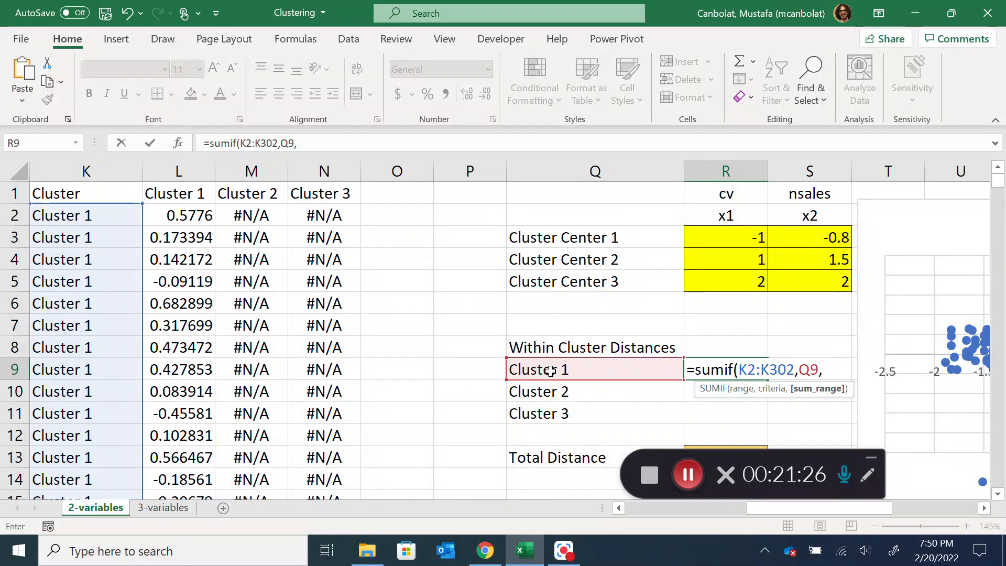
Add the Min Distance values J2:J302 as the sum range of the SUMIF formula
drag(834, 514, 797, 516)
click(225, 216)
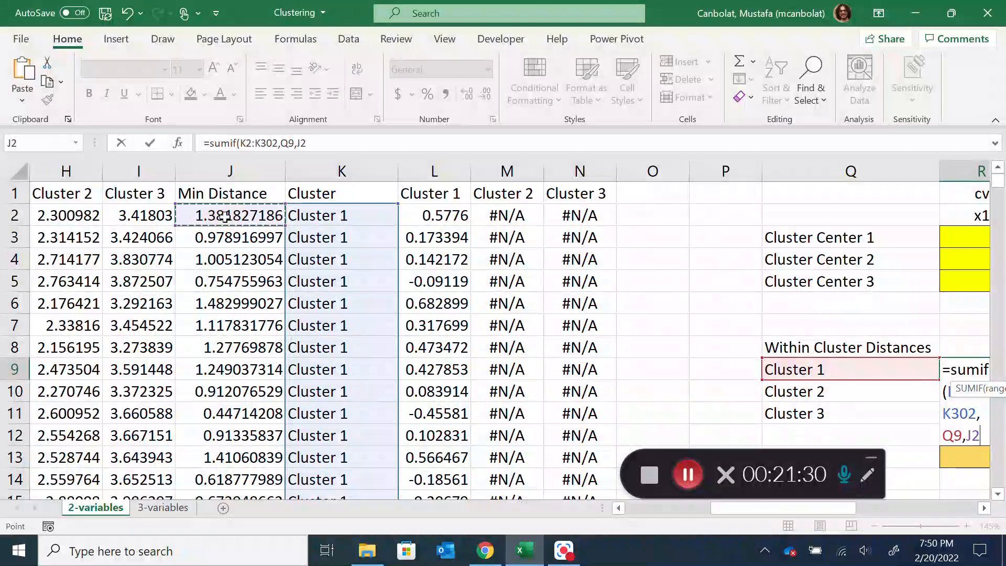
key(ctrl+shift+Down)
drag(739, 509, 766, 504)
scroll(860, 260, up, 15)
scroll(890, 290, up, 20)
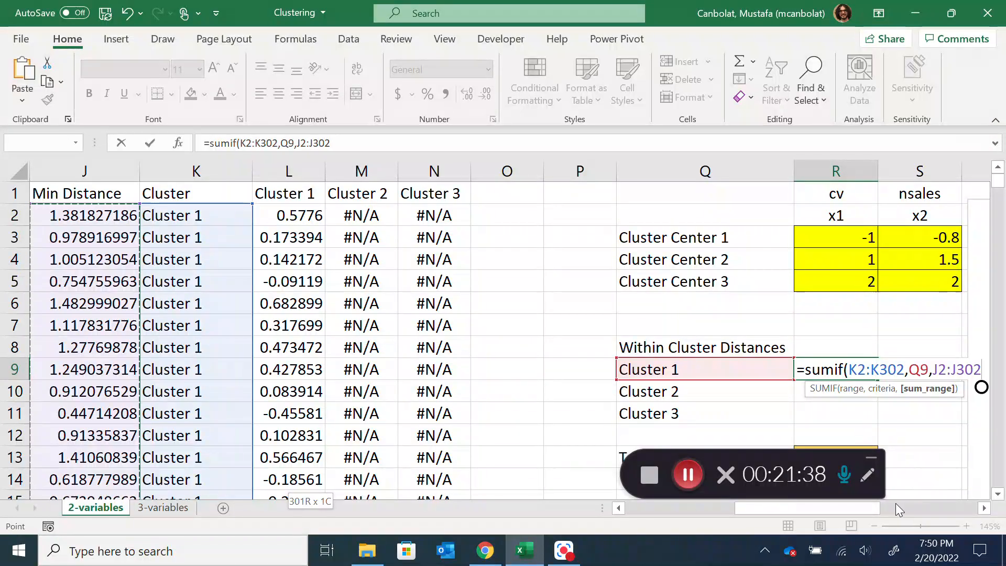
drag(873, 508, 915, 507)
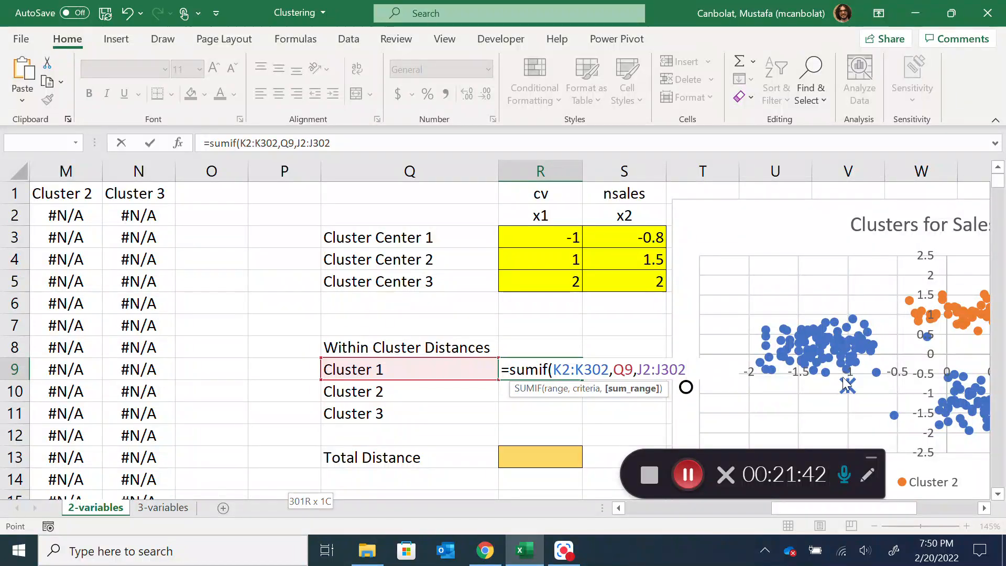
mouse_move(849, 390)
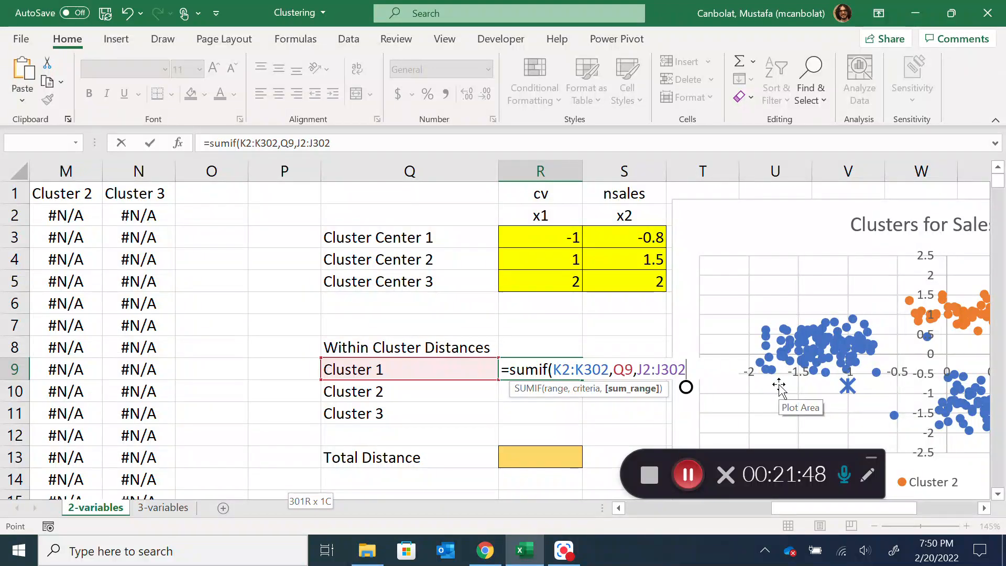
Lock the rows of both ranges as K$2:K$302 and J$2:J$302, and enter the Cluster 1 distance formula
drag(553, 362, 607, 363)
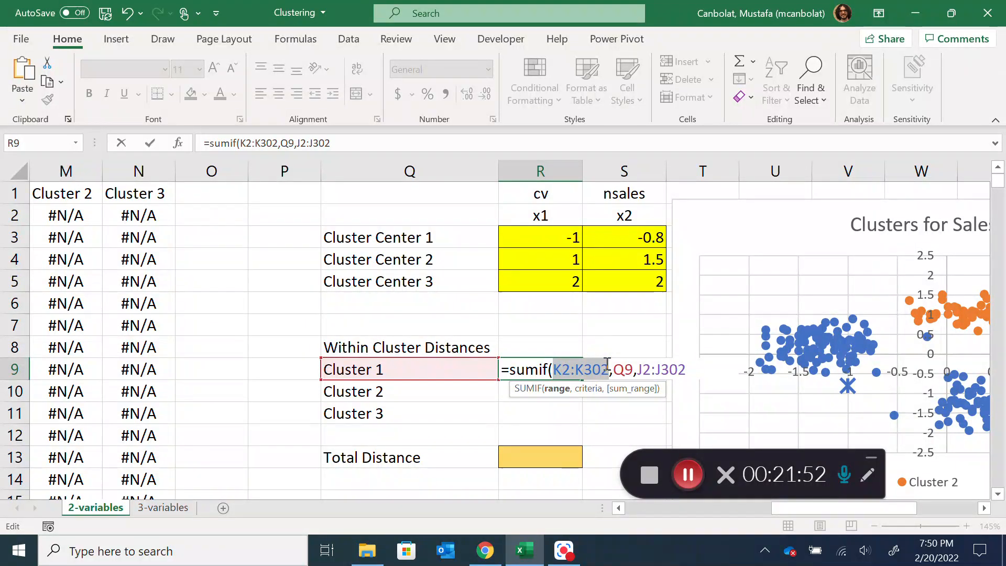
key(F4)
key(F4)
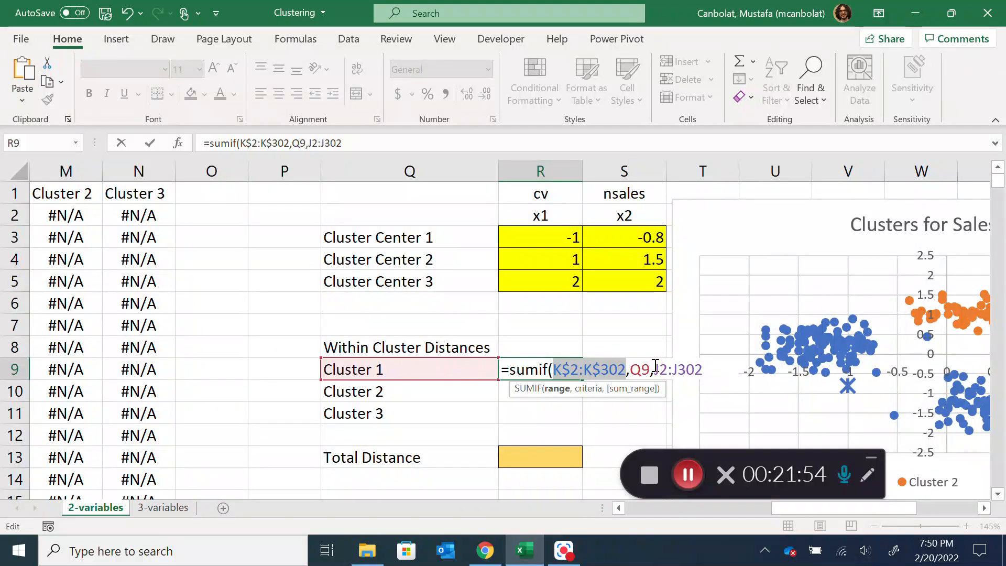
drag(656, 365, 703, 367)
key(F4)
key(F4)
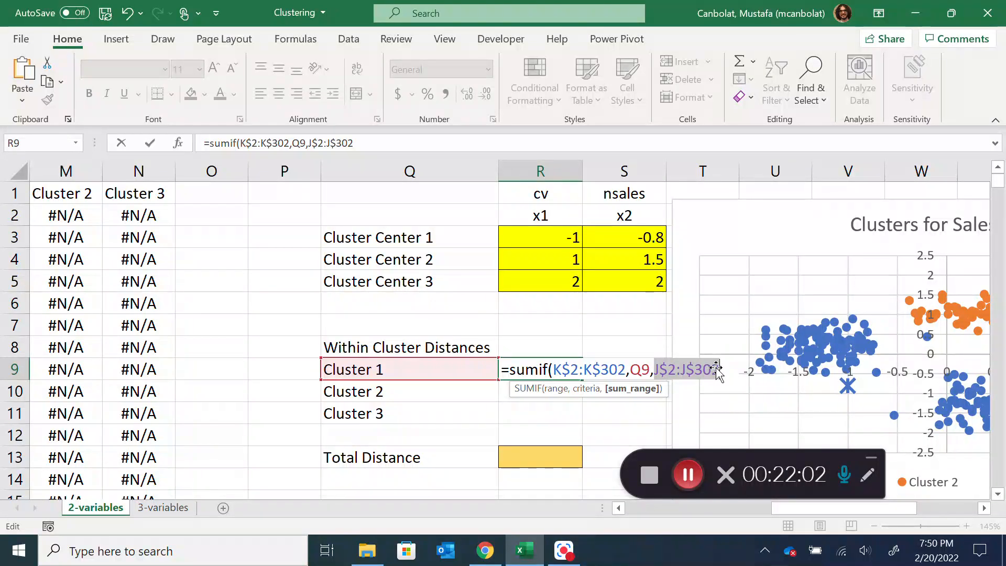
click(715, 370)
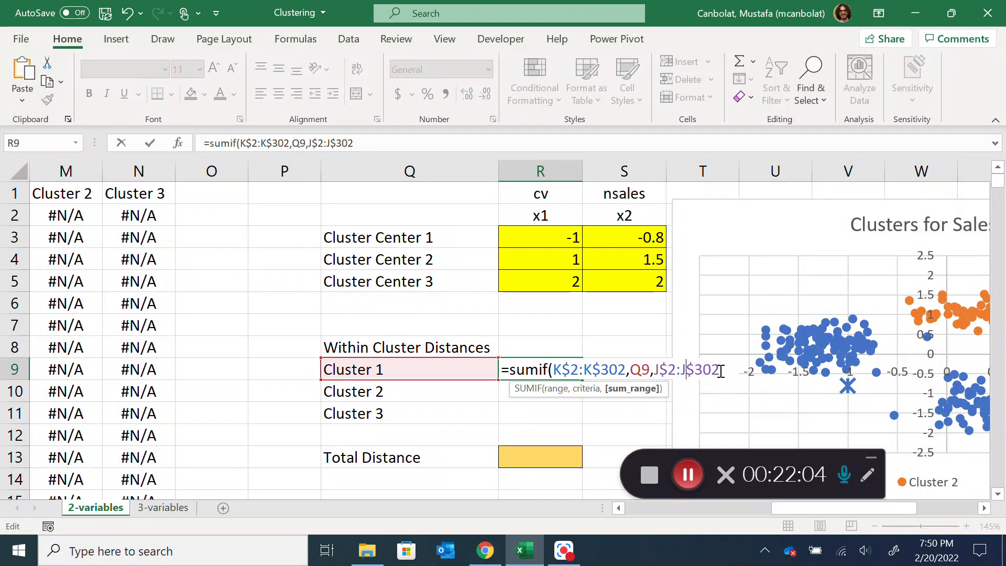
key(Return)
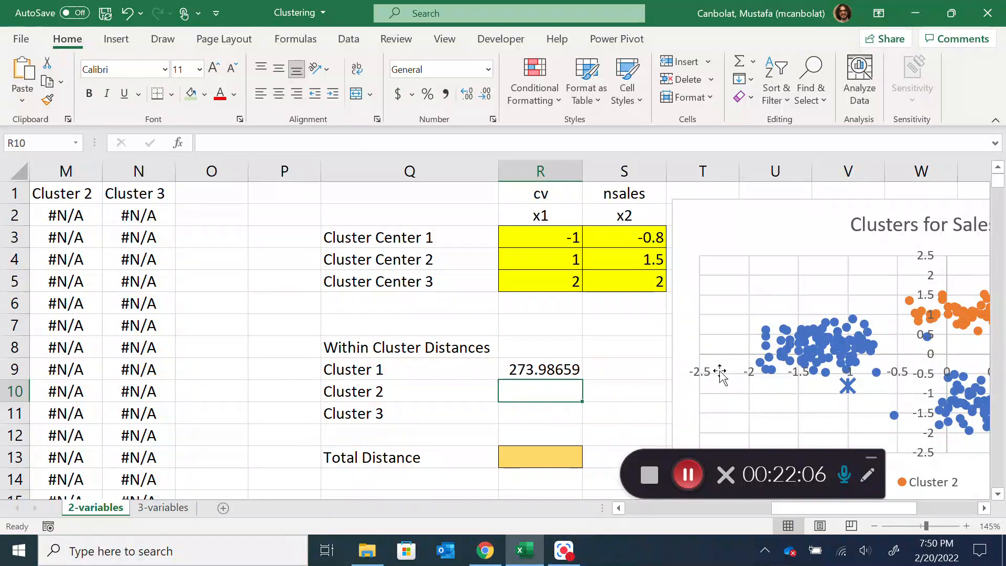
Fill the Cluster 1 distance formula down to Clusters 2 and 3, and sum R9:R12 in the Total Distance cell
click(566, 369)
drag(582, 380, 583, 411)
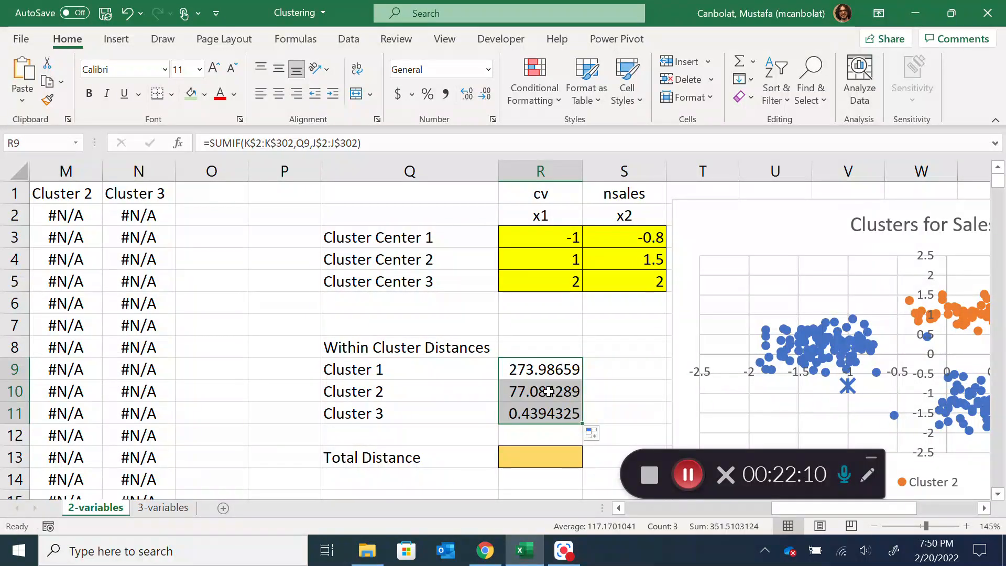
click(535, 451)
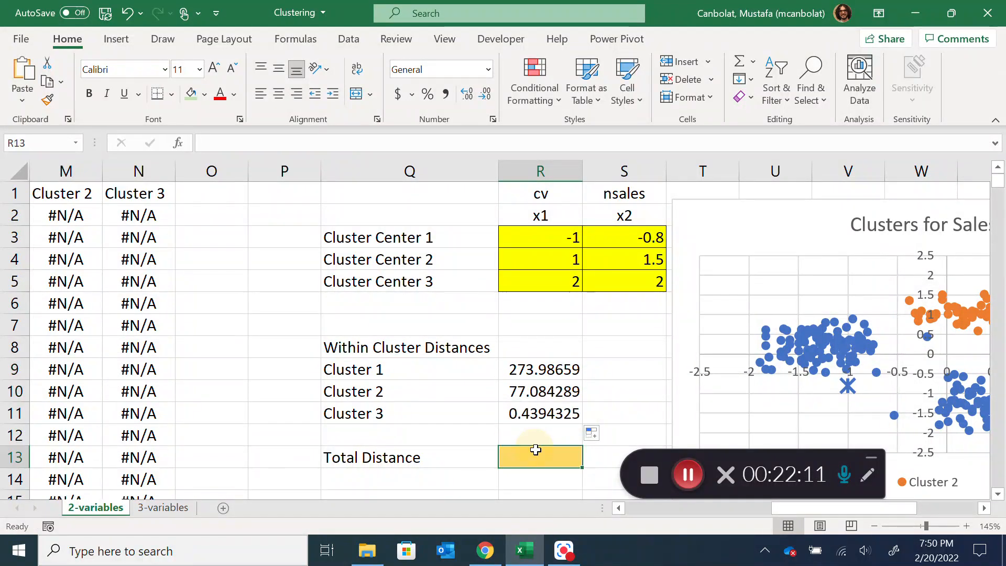
click(740, 62)
key(Return)
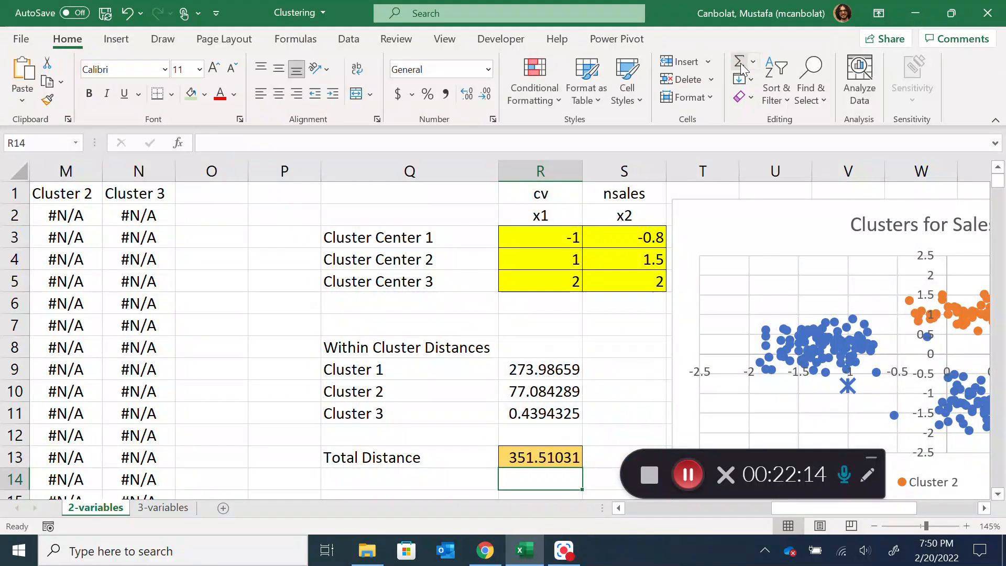
Examine the within-cluster distances and Total Distance against the cluster points and Cluster Center 1 marker in the chart
click(538, 418)
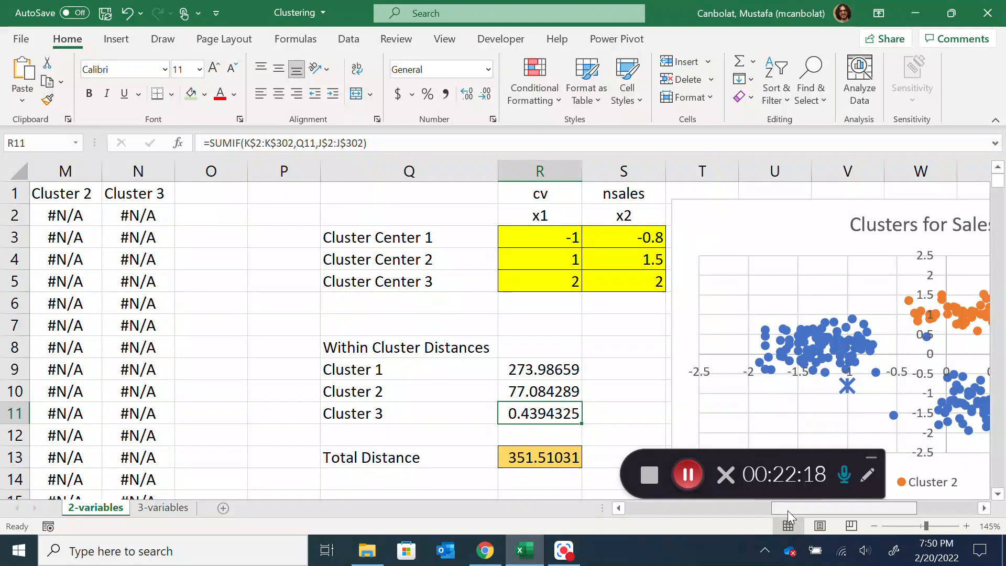
drag(790, 510, 856, 508)
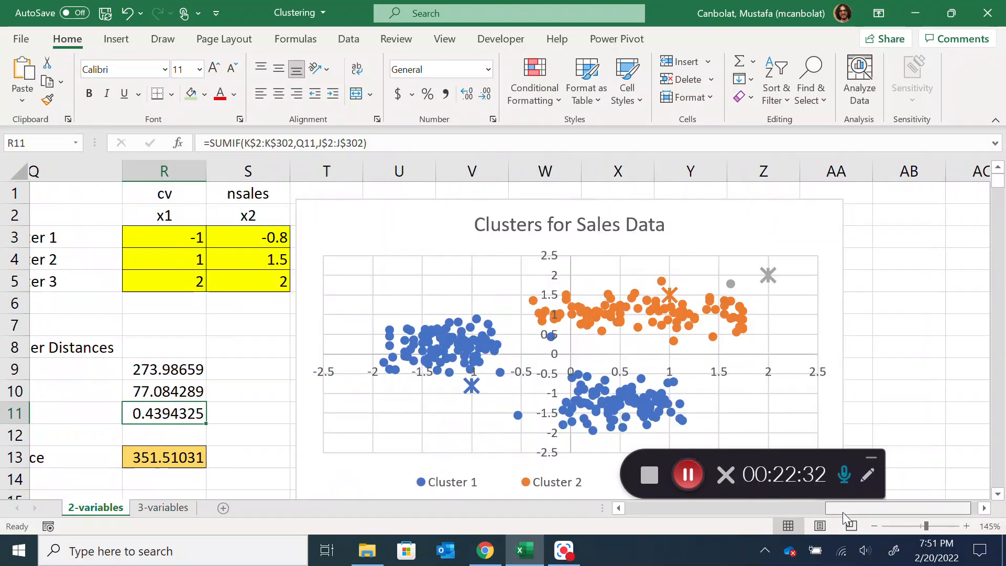
scroll(844, 511, left, 4)
scroll(404, 357, down, 2)
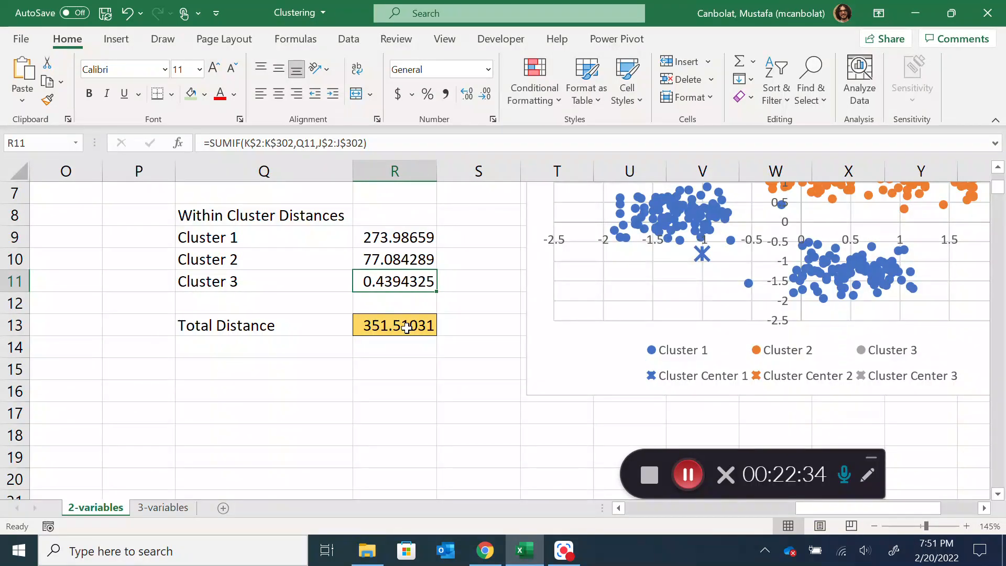
click(407, 328)
scroll(527, 344, up, 1)
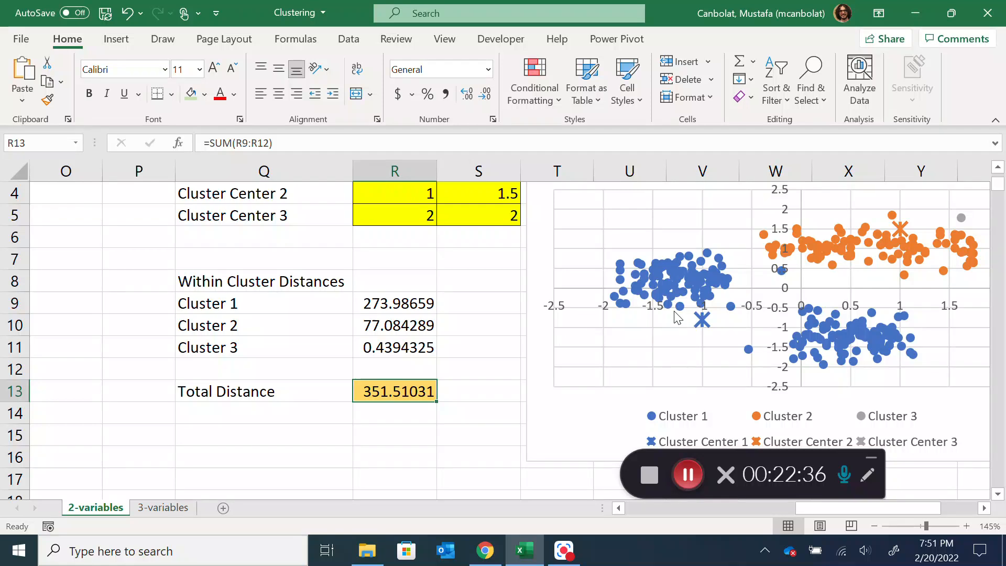
mouse_move(676, 317)
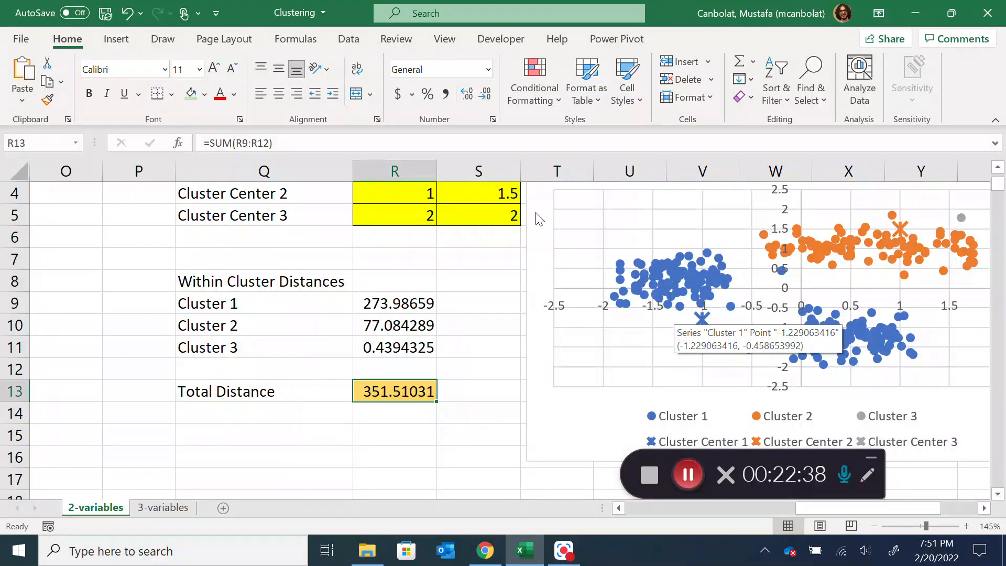
scroll(404, 238, up, 1)
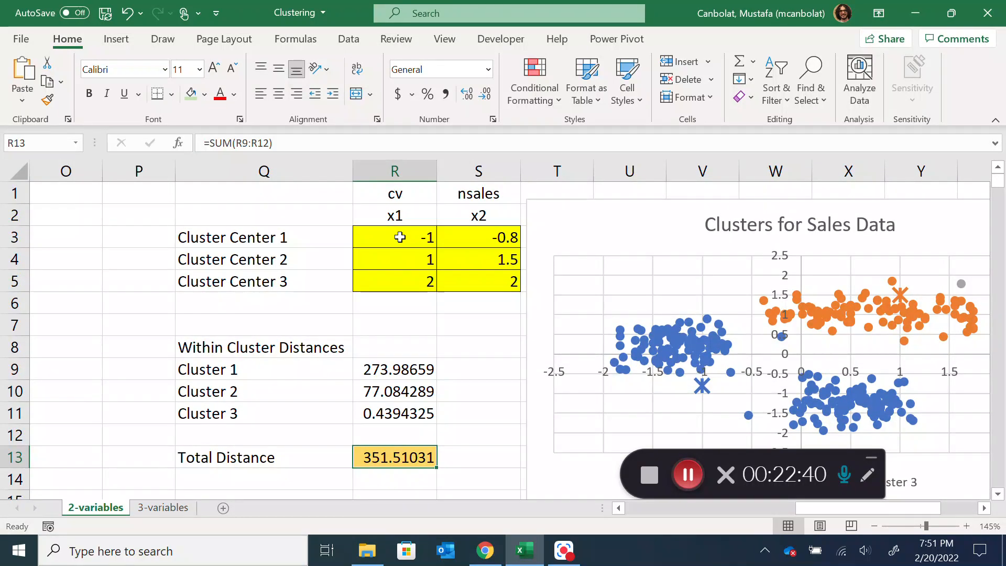
scroll(418, 316, down, 1)
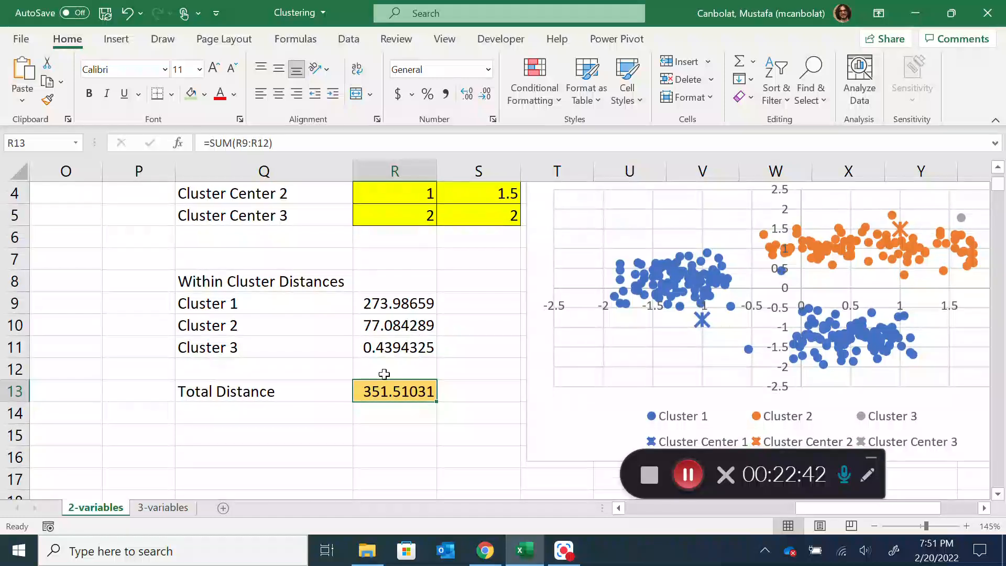
click(375, 304)
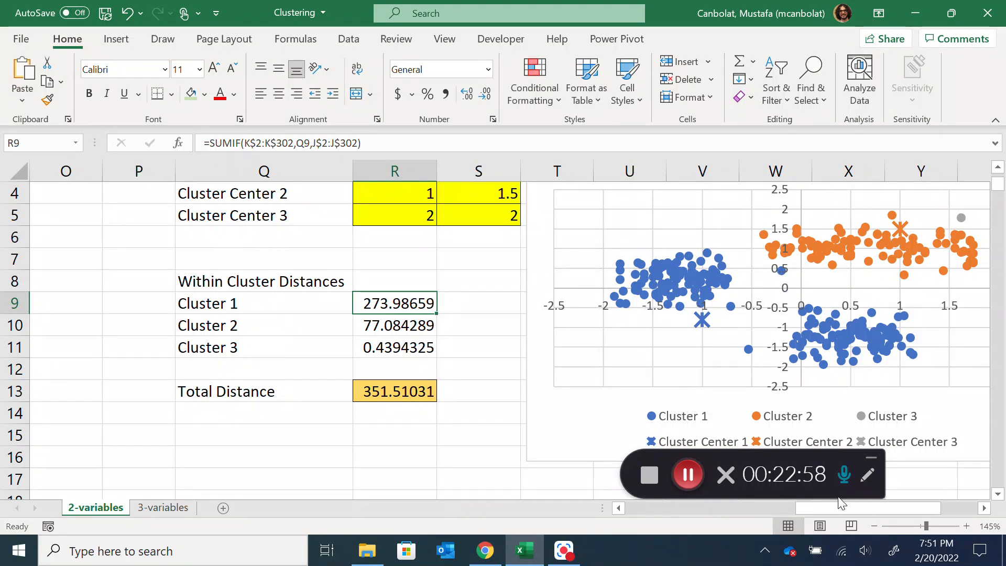
drag(845, 508, 886, 512)
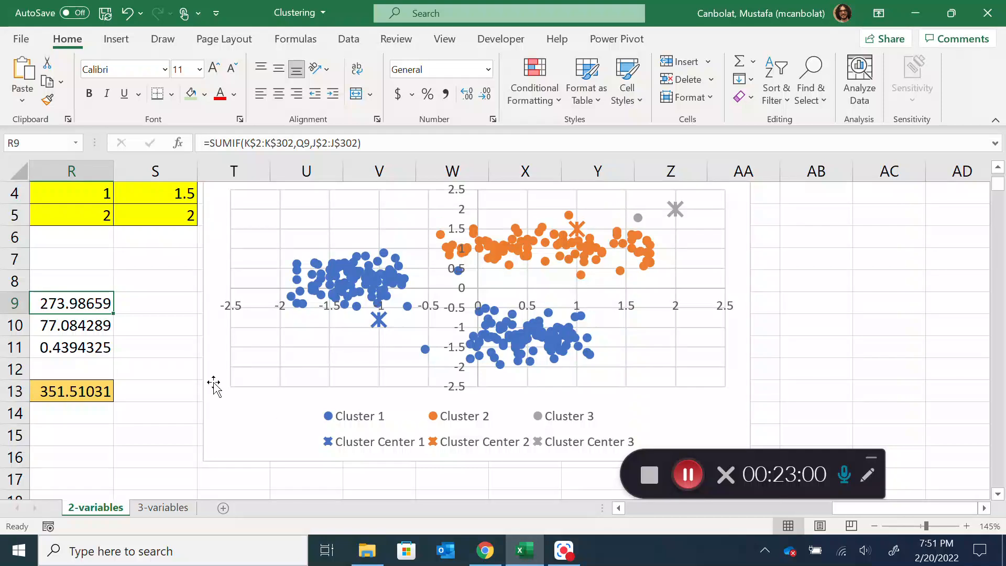
mouse_move(380, 267)
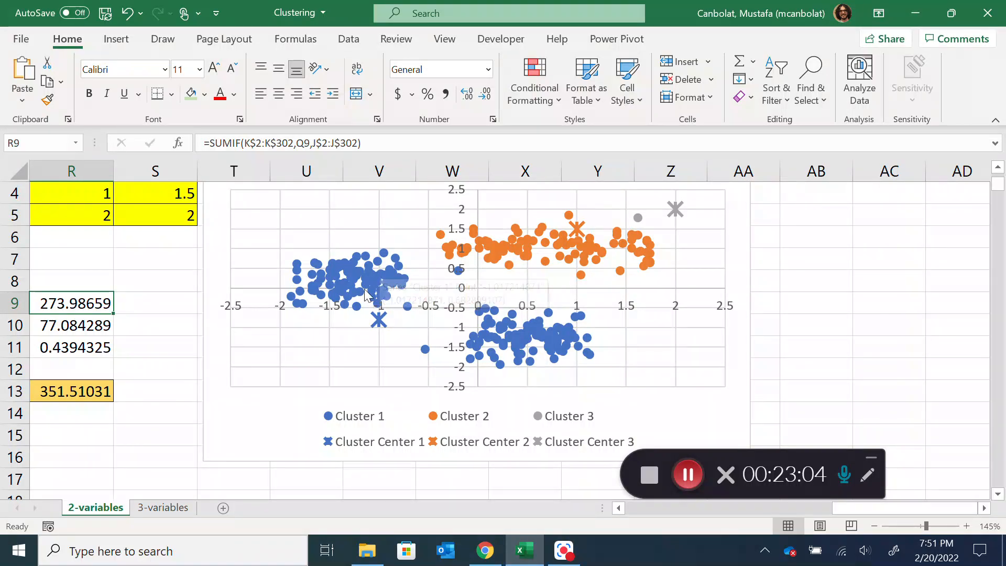
mouse_move(377, 326)
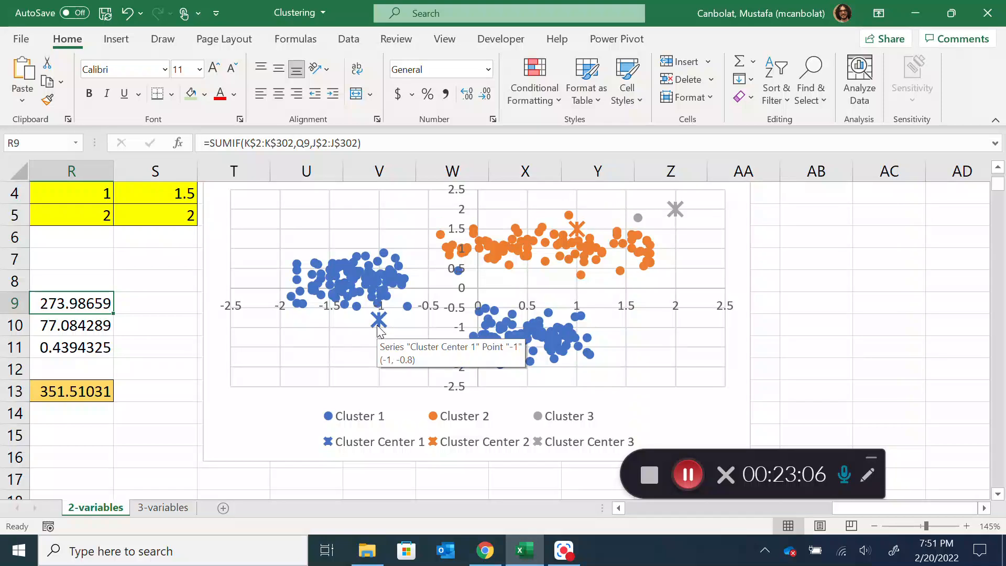
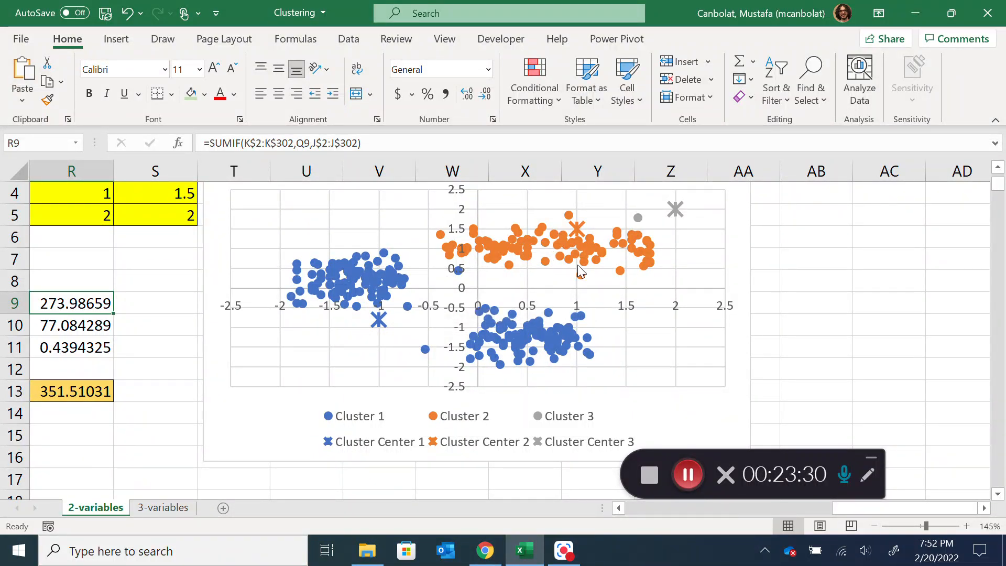
Inspect the Cluster 1 and Cluster 2 points against their centers in the chart, and select the Total Distance cell R13
mouse_move(549, 242)
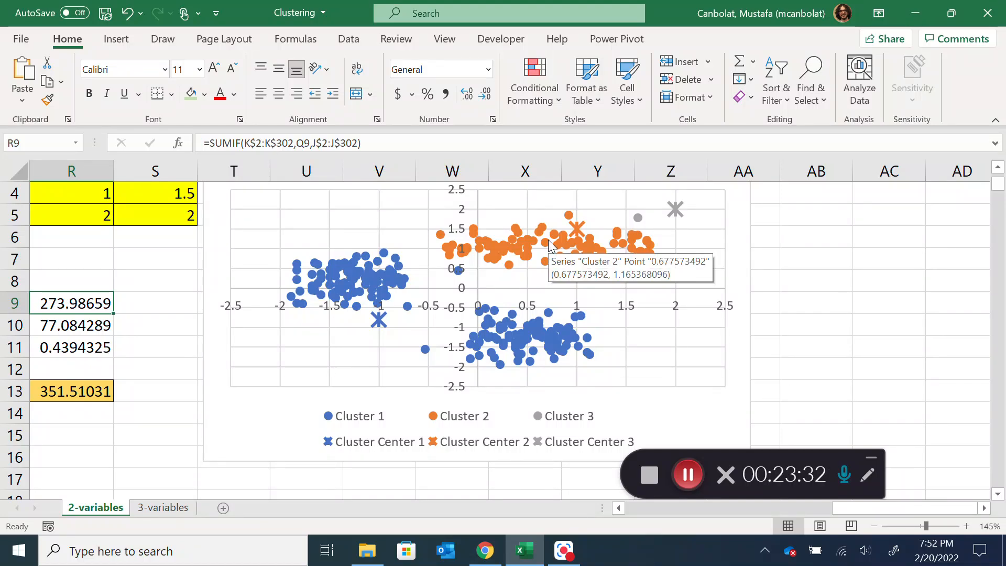
mouse_move(641, 218)
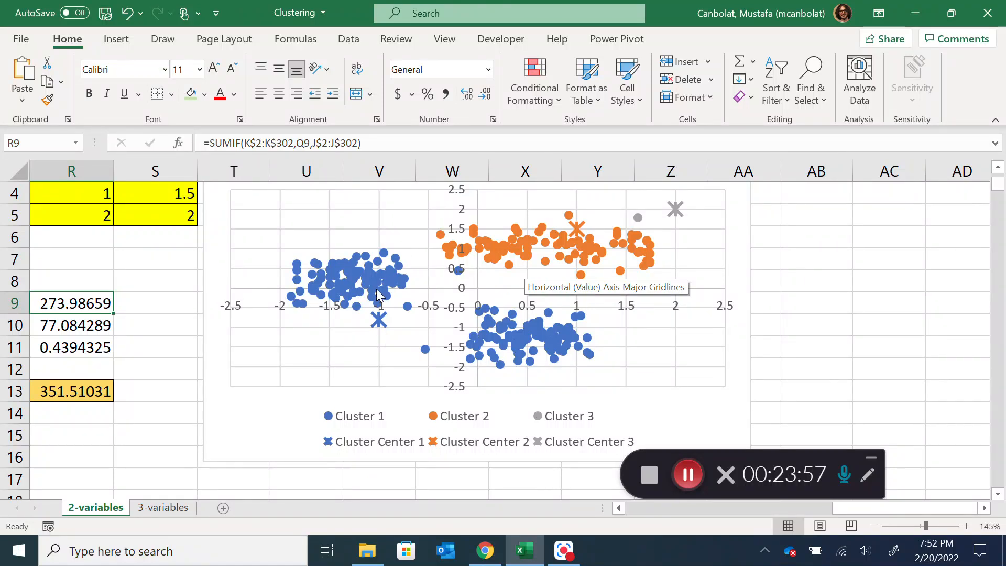
mouse_move(376, 279)
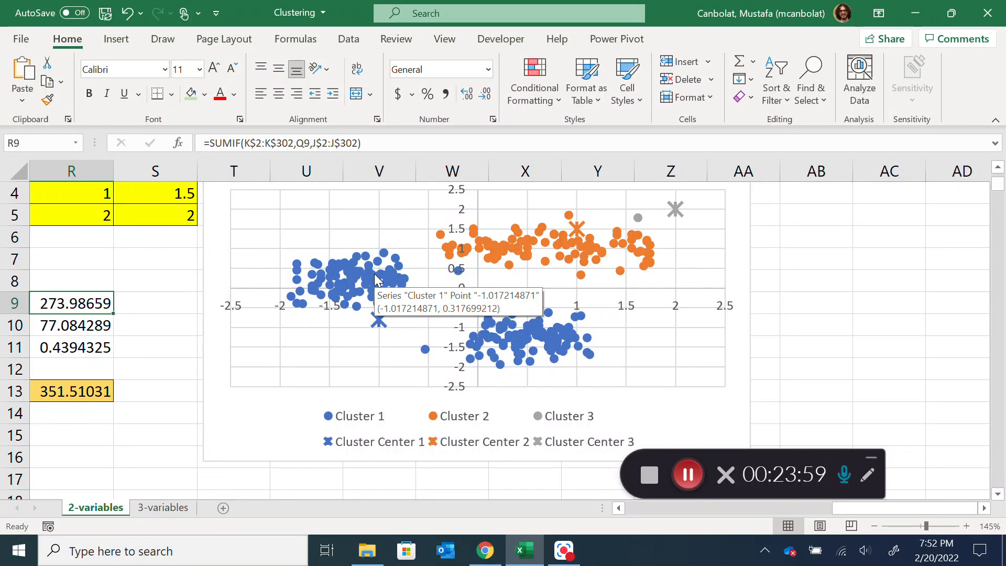
drag(889, 507, 851, 524)
click(413, 391)
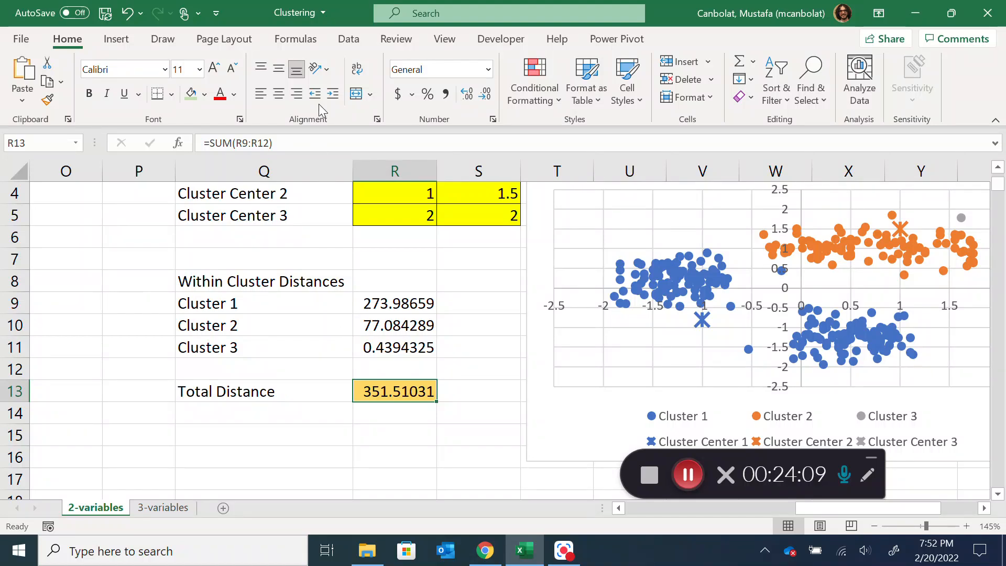
Check in the Excel add-ins list that Analysis ToolPak and Solver Add-in are enabled
click(353, 45)
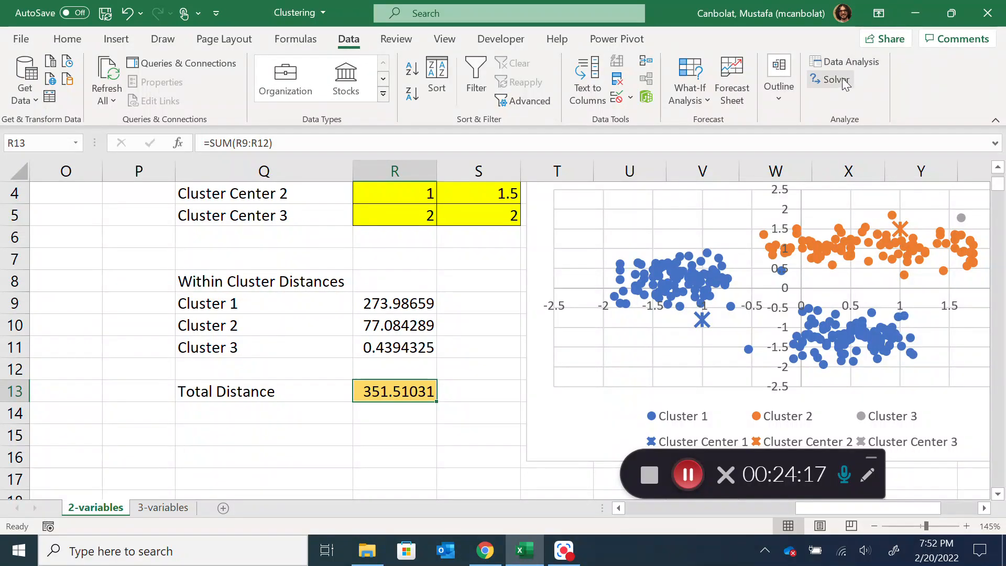
click(20, 40)
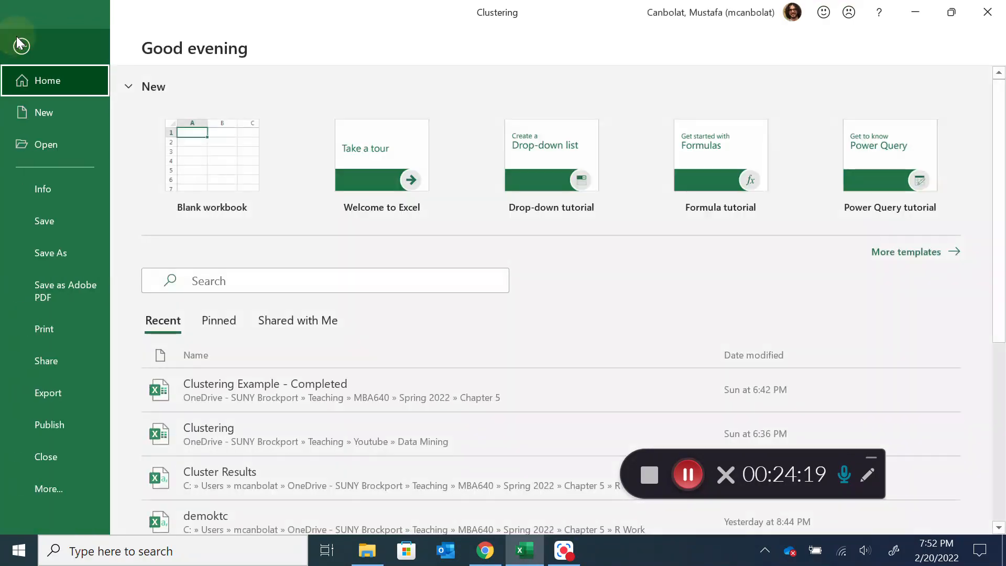
click(51, 490)
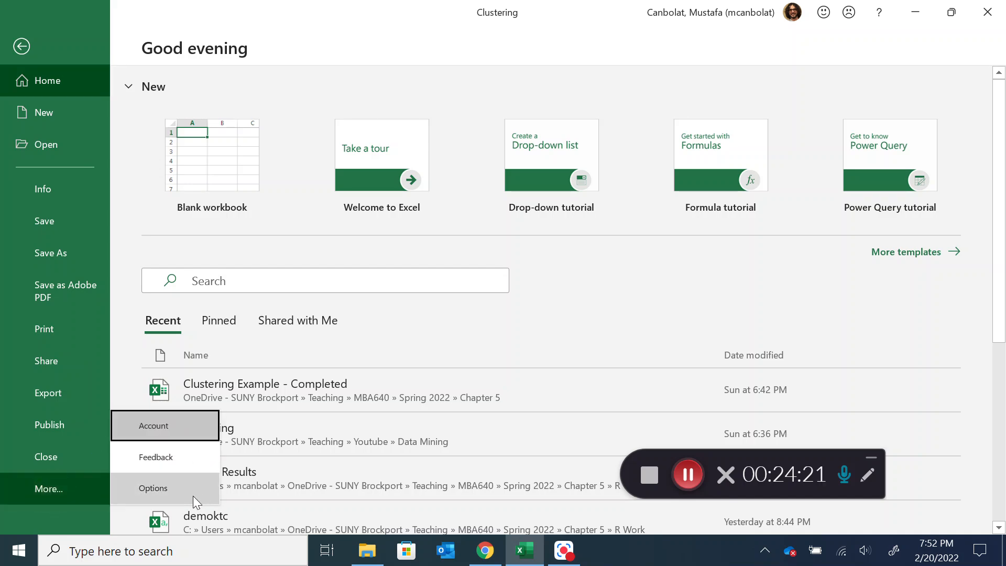
click(194, 492)
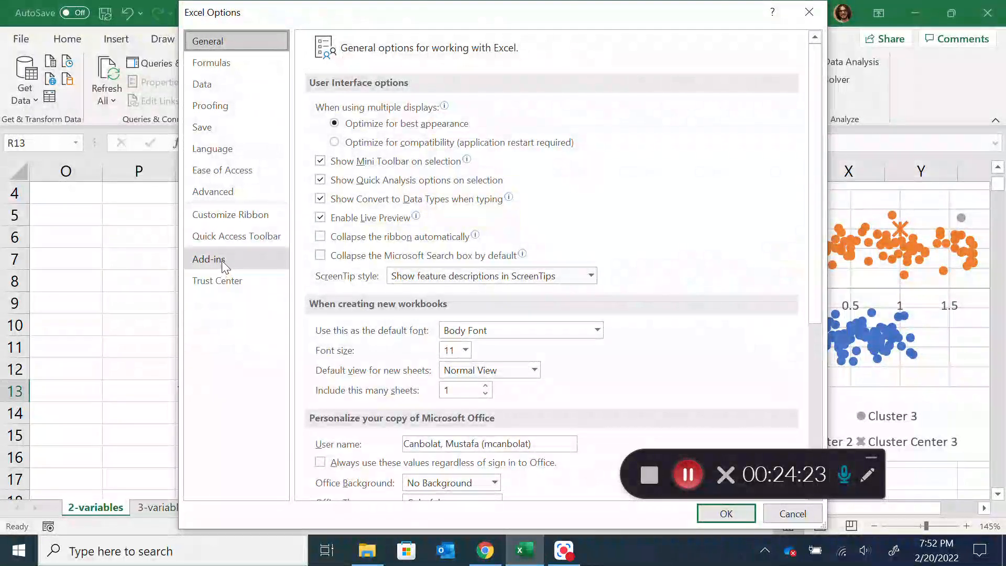
click(209, 259)
scroll(390, 244, down, 1)
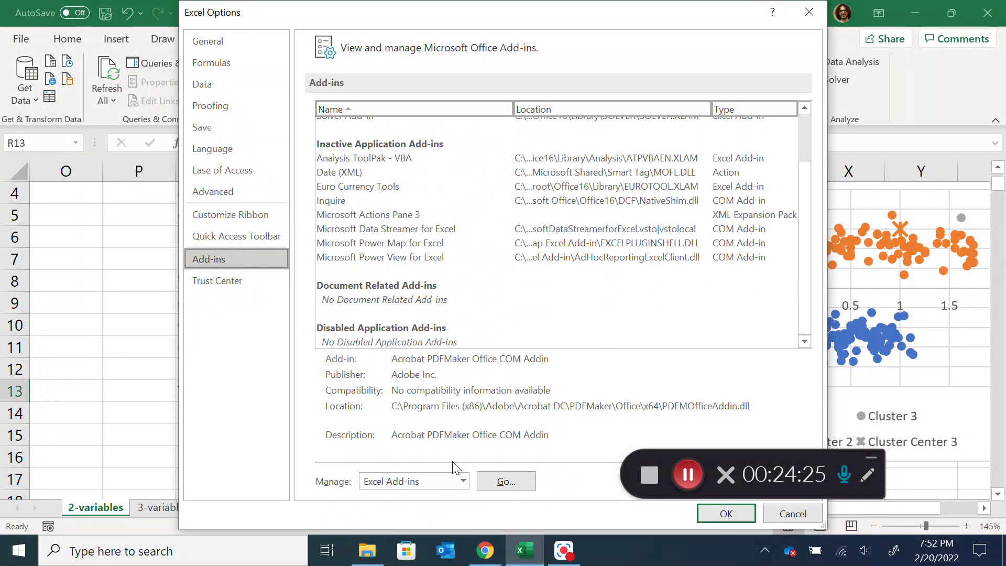
click(504, 481)
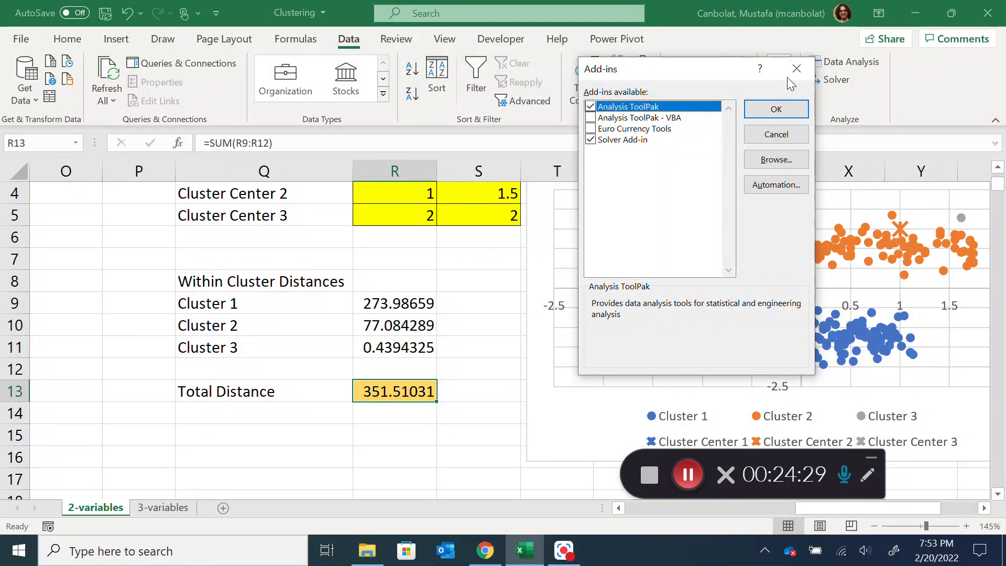
click(776, 109)
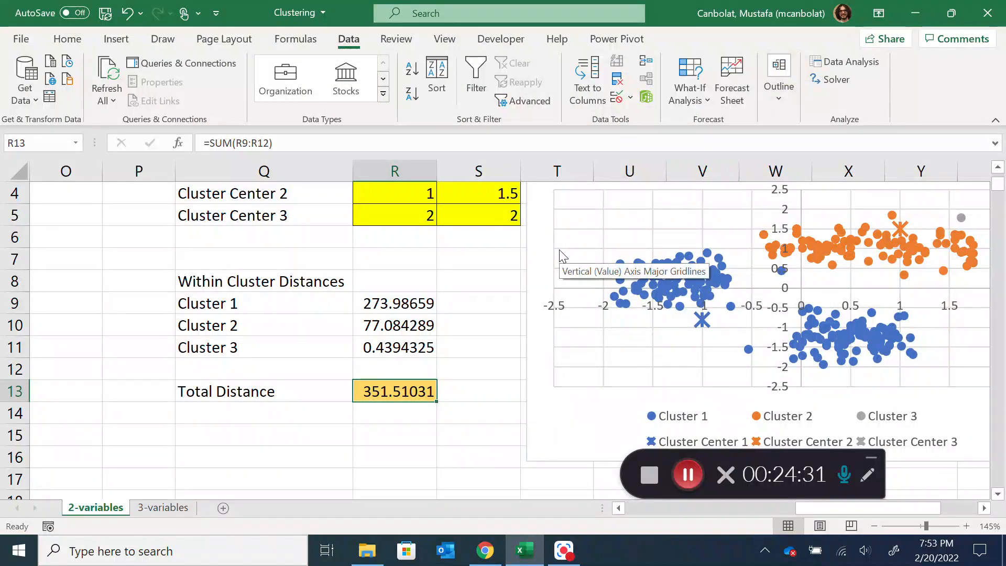
Open Solver and set its objective to minimize the Total Distance cell R13
scroll(558, 246, up, 1)
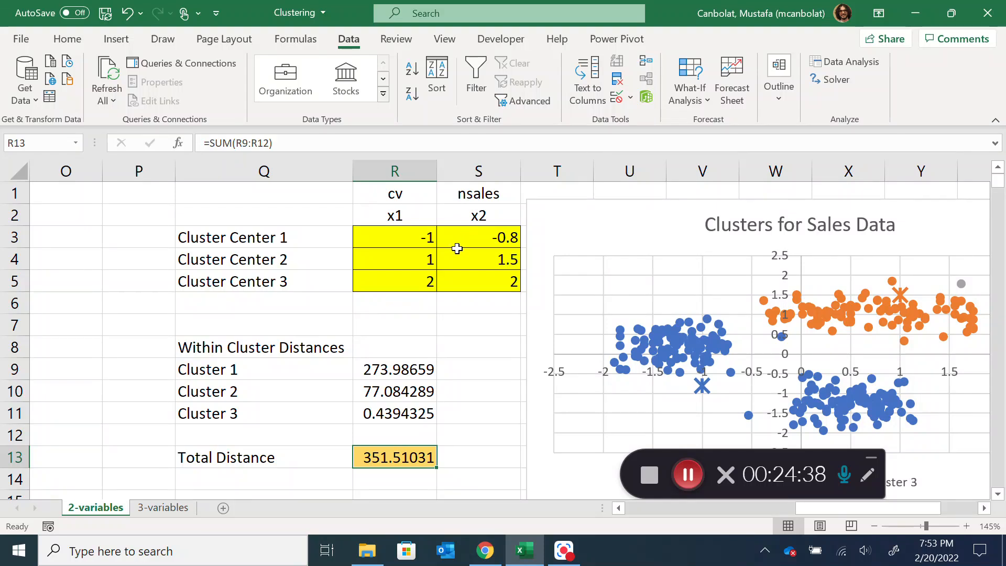
click(837, 80)
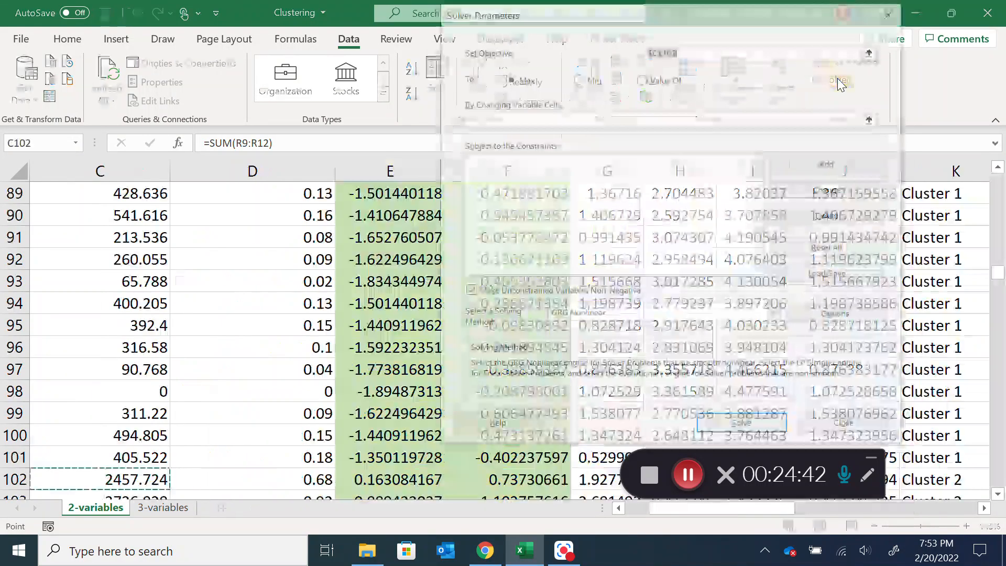
drag(696, 21, 640, 21)
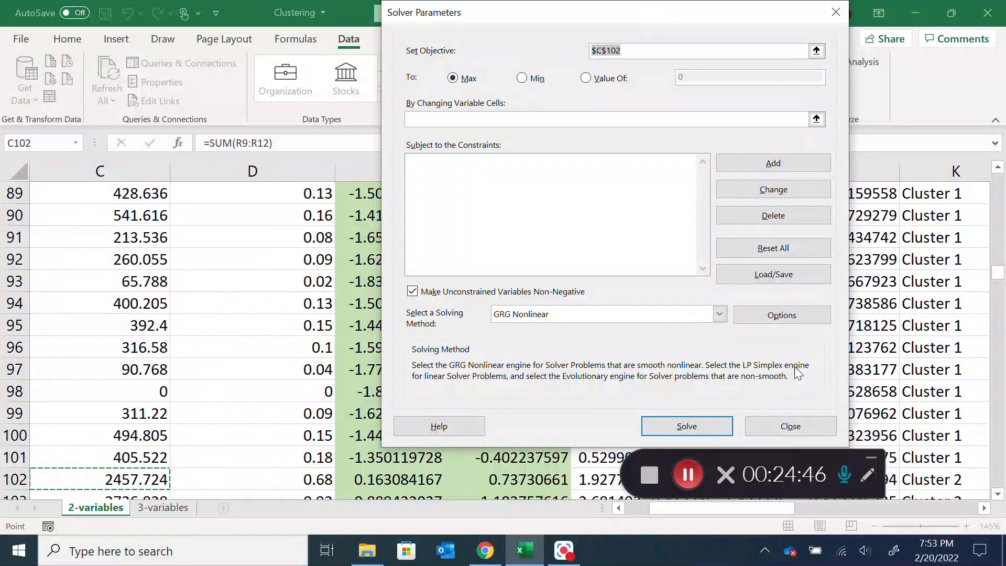
scroll(496, 184, up, 8)
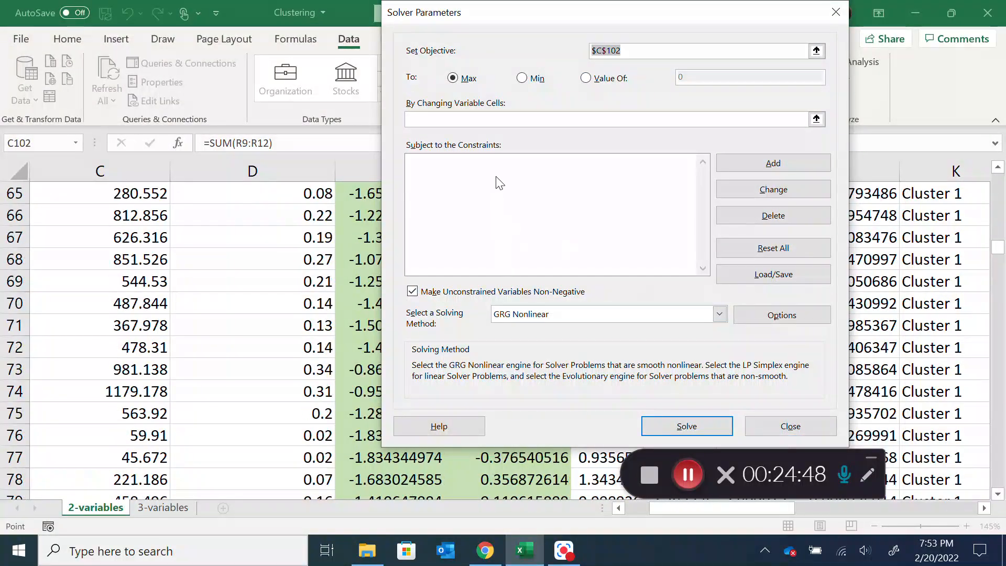
scroll(709, 363, up, 13)
drag(779, 510, 835, 516)
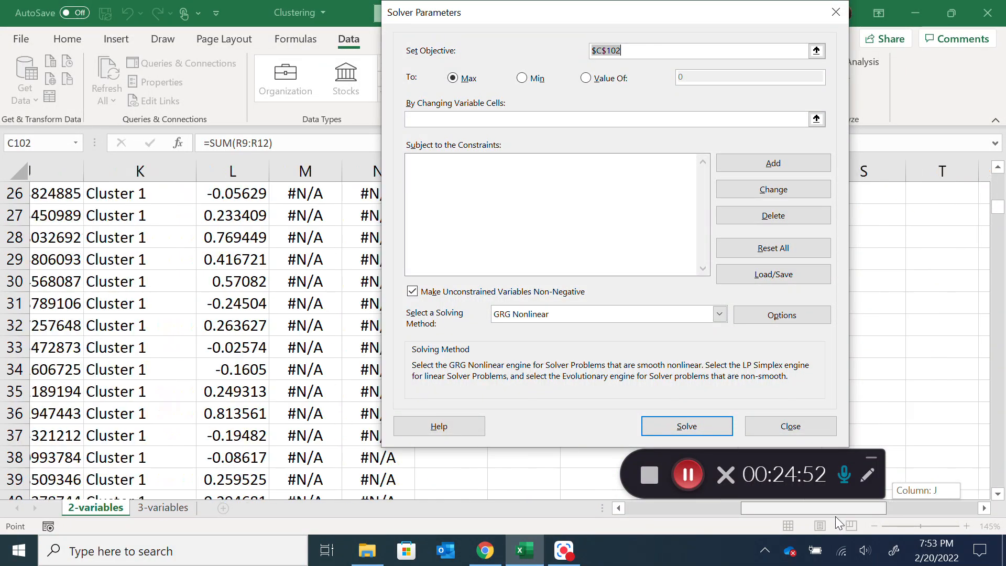
scroll(917, 199, up, 8)
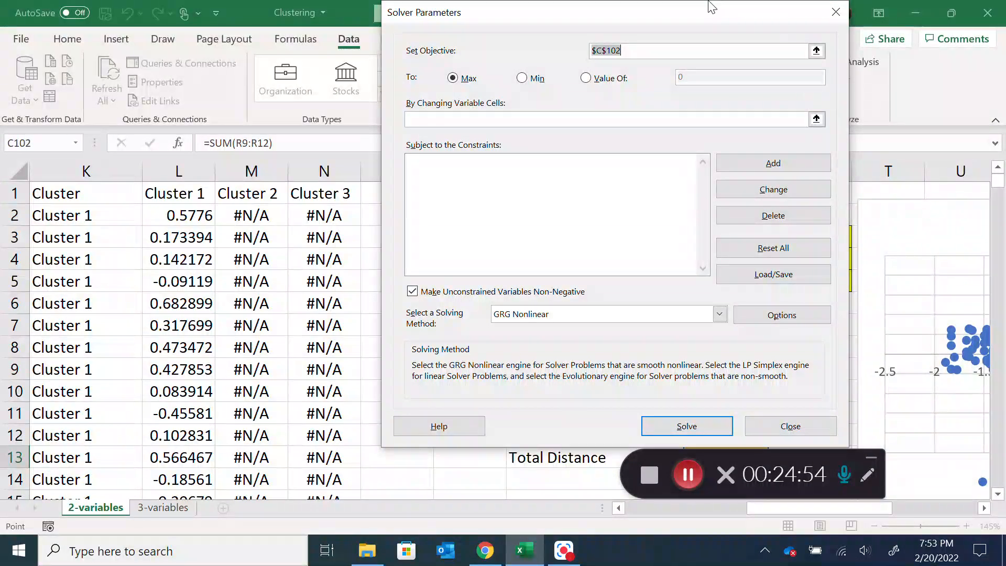
drag(711, 11, 383, 46)
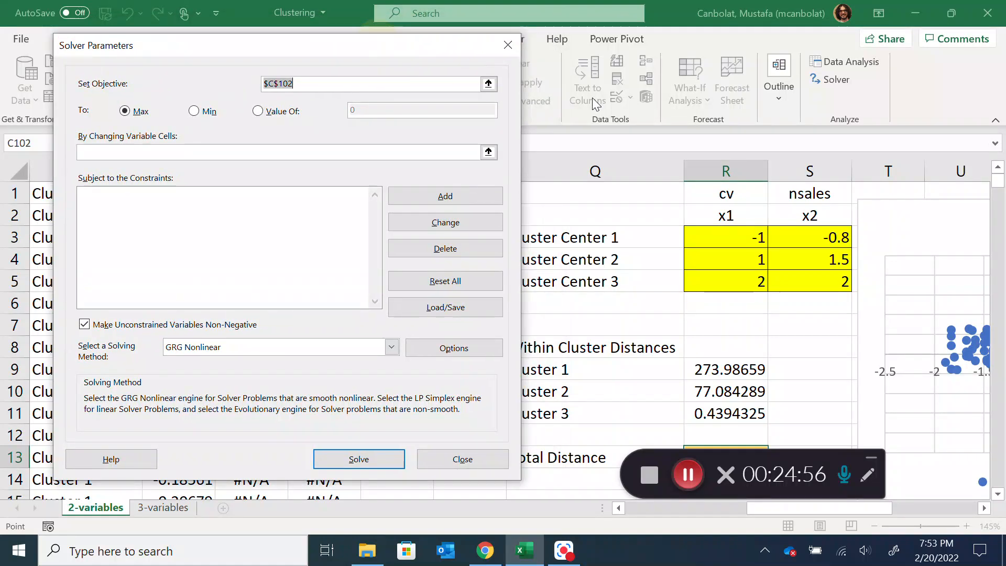
scroll(572, 139, down, 1)
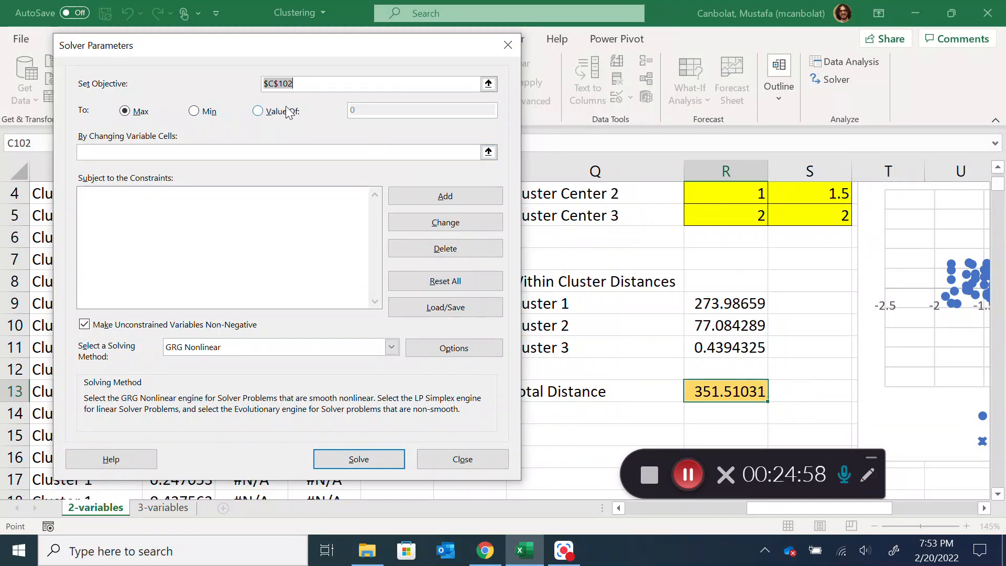
click(723, 394)
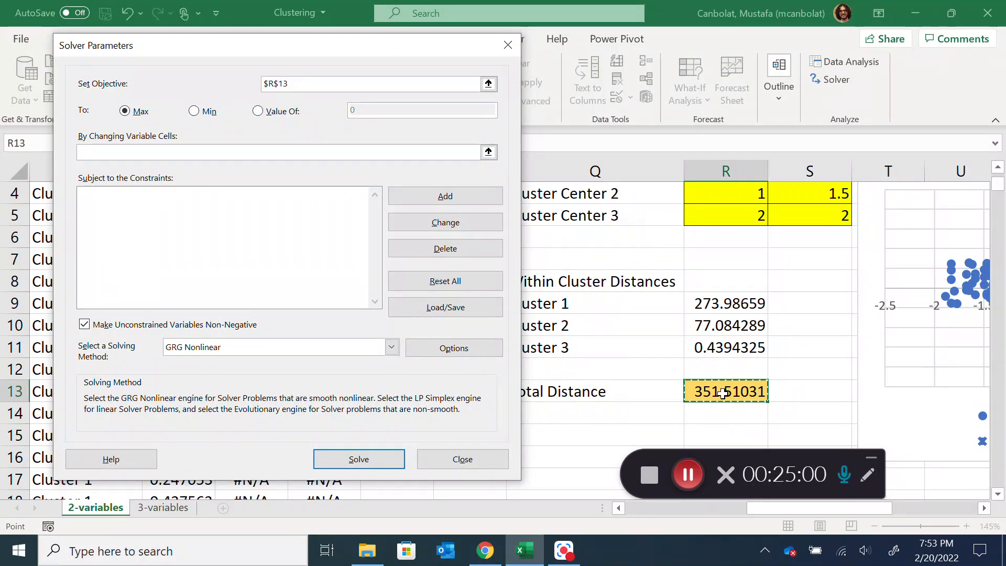
click(195, 112)
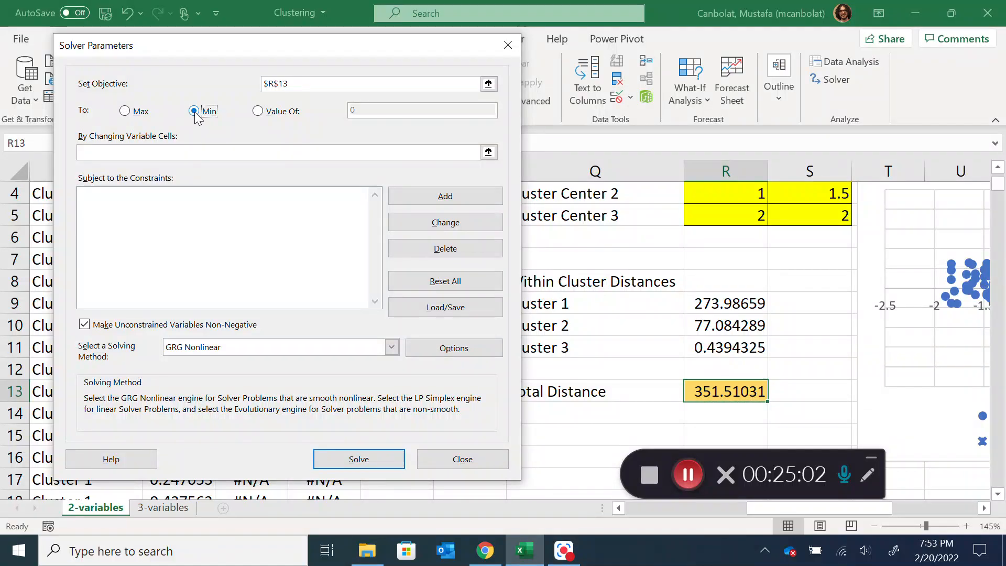
Set Solver's changing variable cells to the cluster center coordinates R3:S5
click(199, 153)
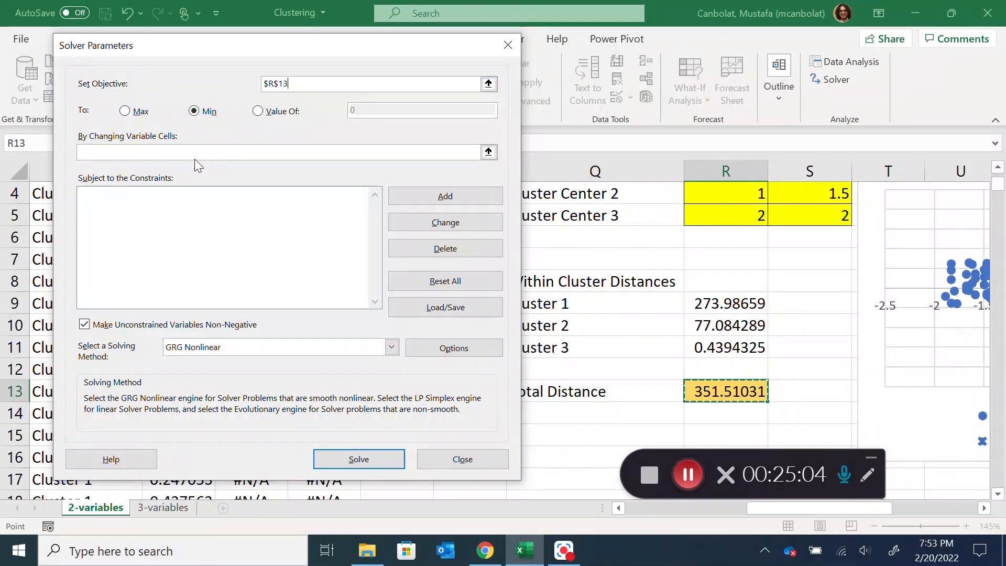
scroll(714, 202, up, 1)
drag(723, 237, 815, 280)
Add a Solver constraint that the cluster center cells R3:S5 are <= 5
click(157, 218)
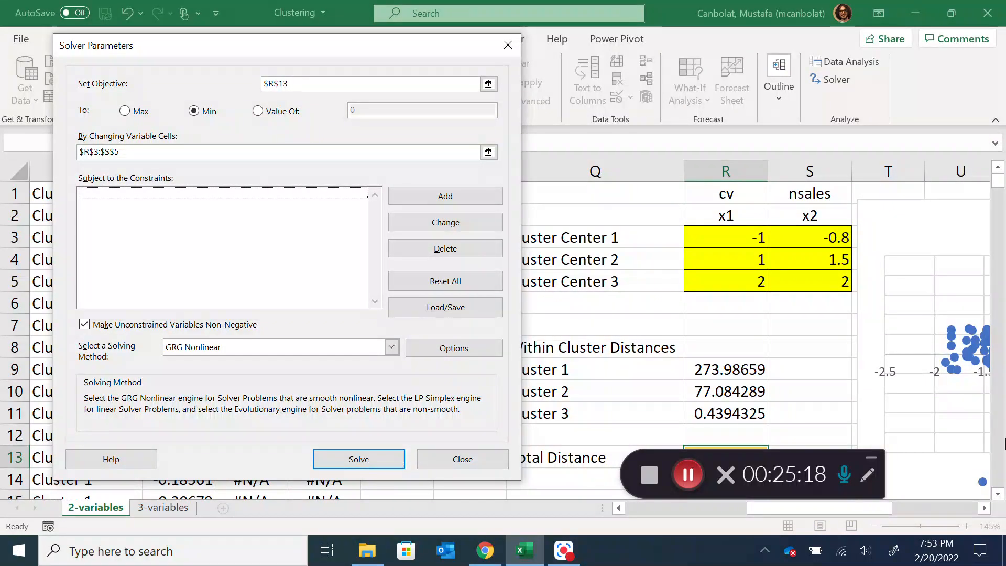
click(474, 199)
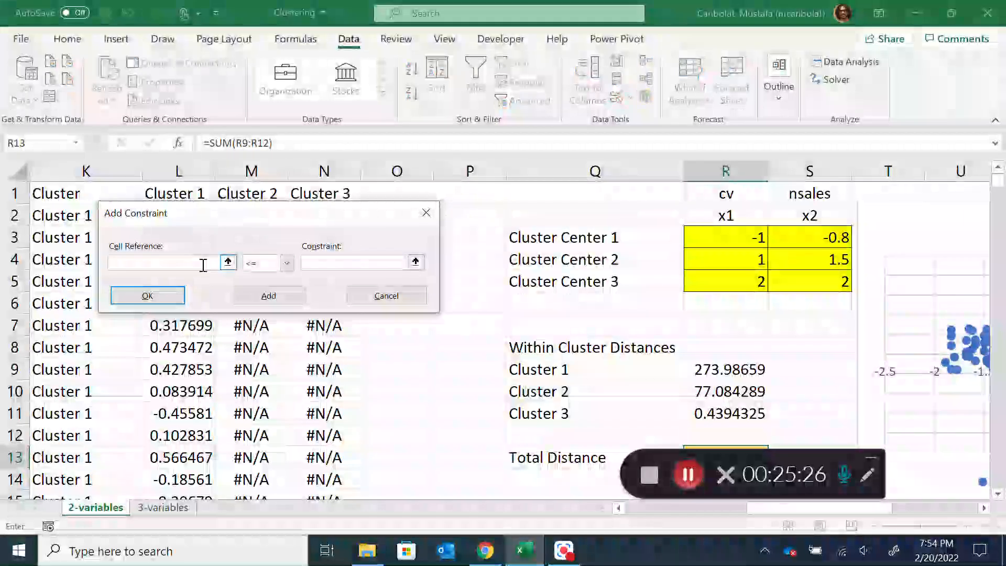
drag(761, 237, 827, 283)
click(326, 265)
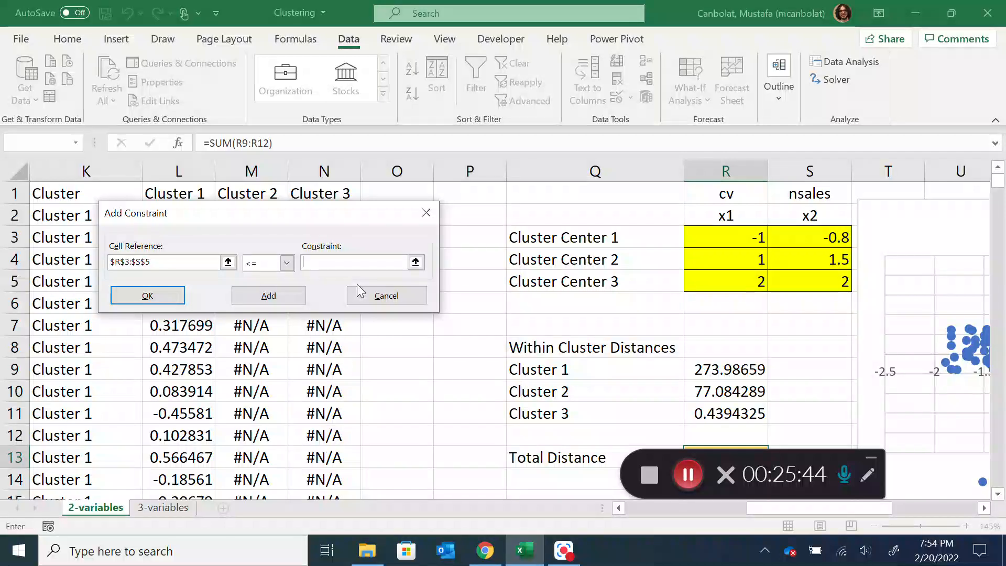
text(5)
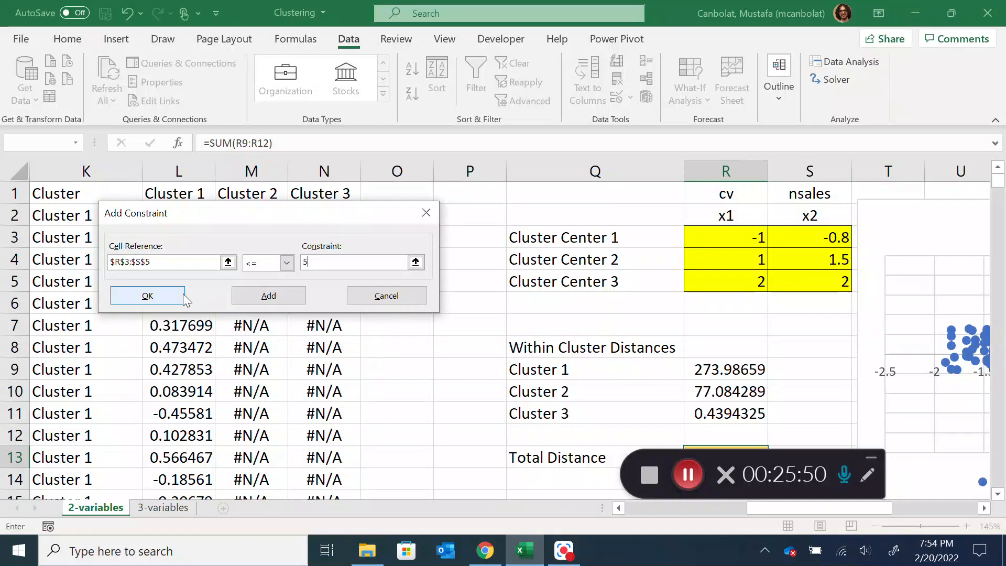
click(266, 293)
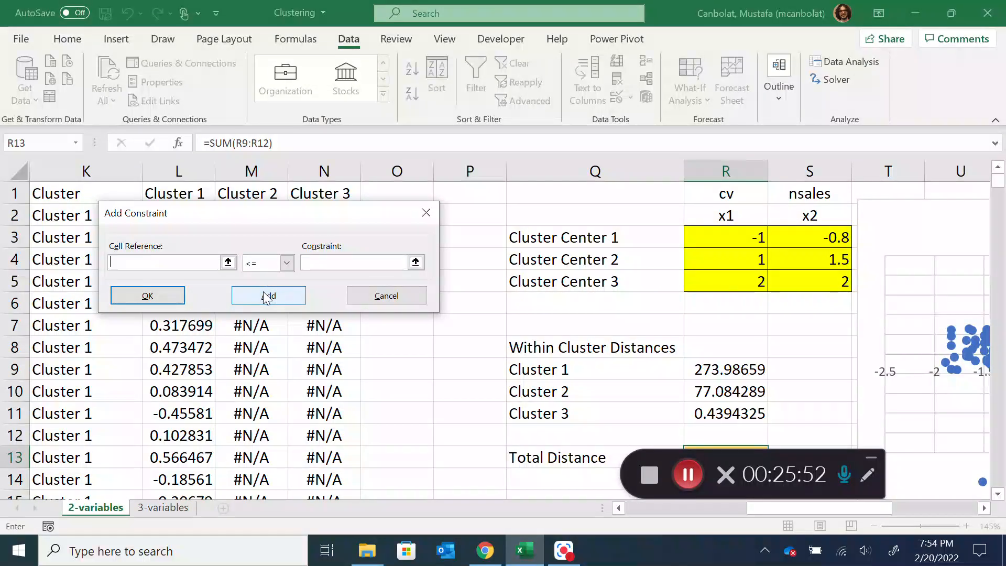
Add a second Solver constraint that the cluster center cells R3:S5 are >= -5, and return to the Solver parameters
drag(711, 231, 788, 278)
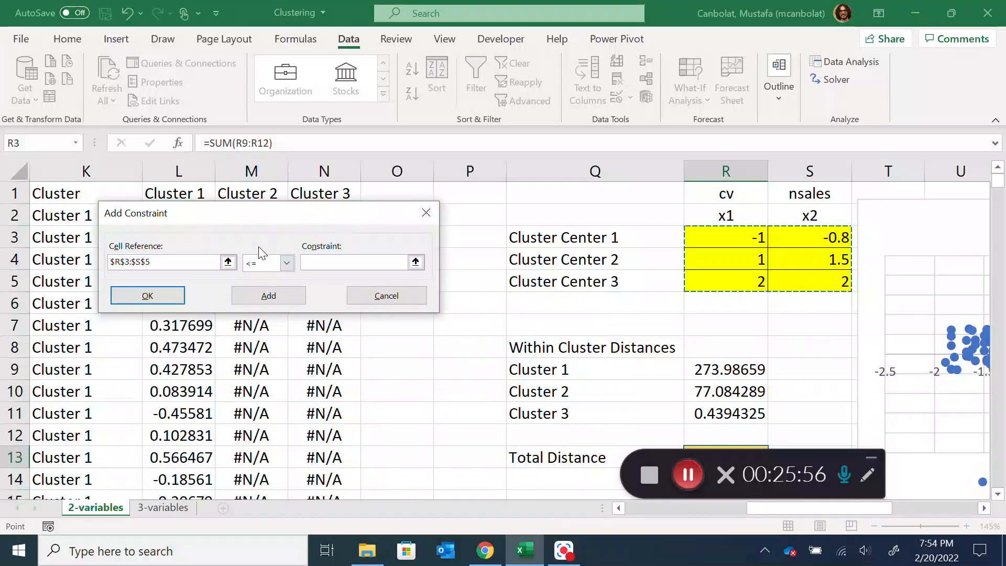
click(286, 262)
click(270, 301)
click(343, 260)
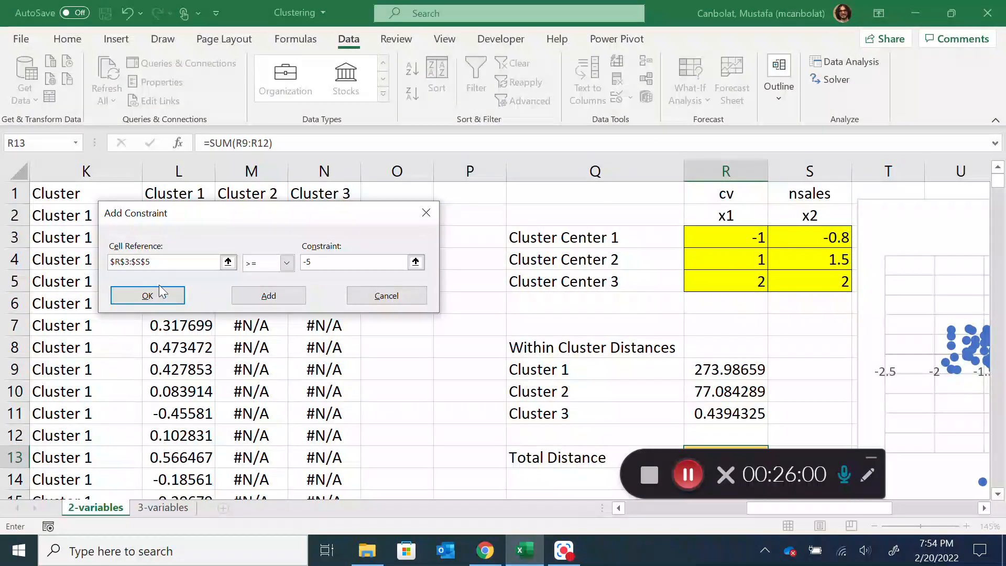
click(149, 297)
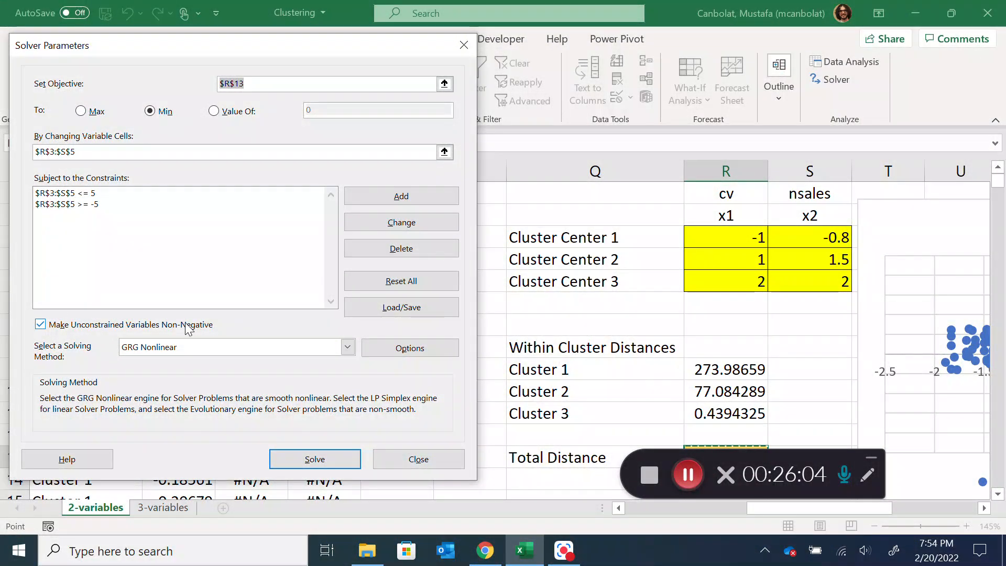
Turn off Make Unconstrained Variables Non-Negative and set the solving method to Evolutionary
key(alt+k)
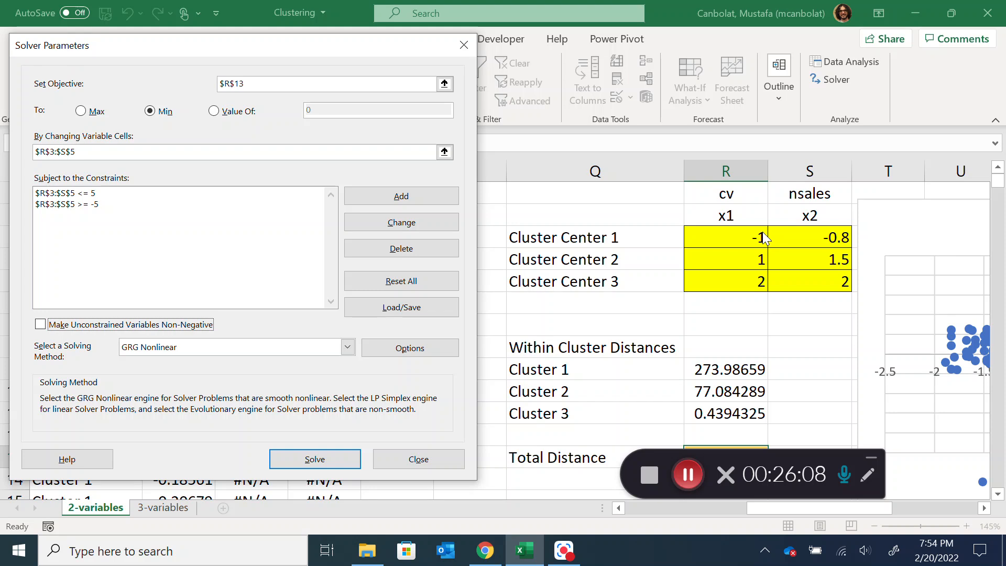
click(160, 349)
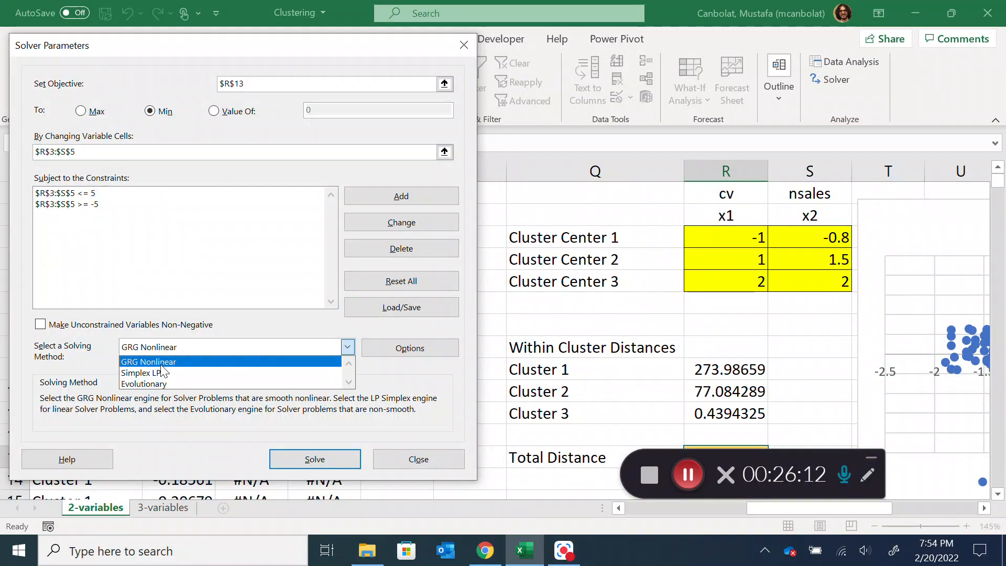
click(160, 383)
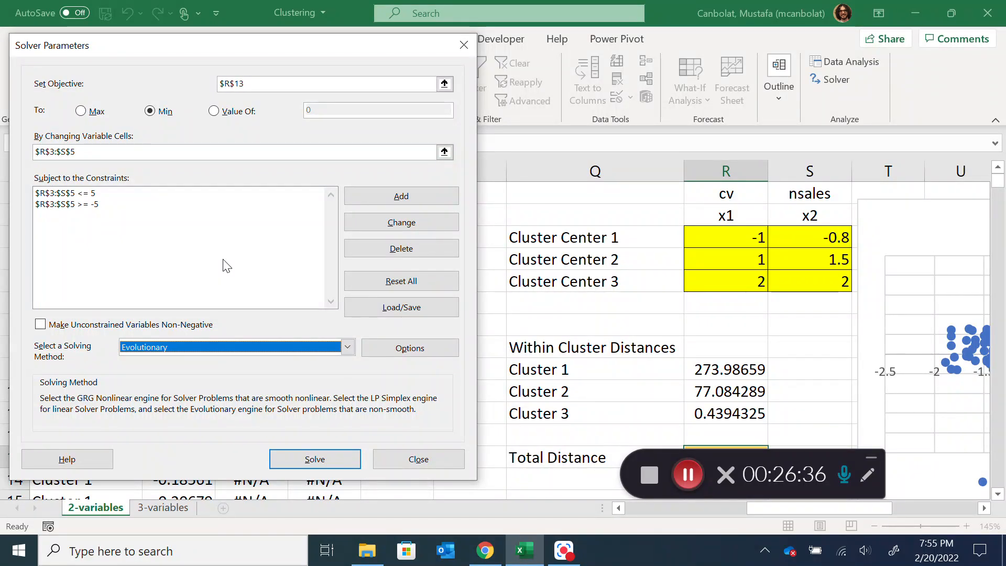
Solve the model, keep the Solver solution, and bring the updated cluster chart into view
click(306, 465)
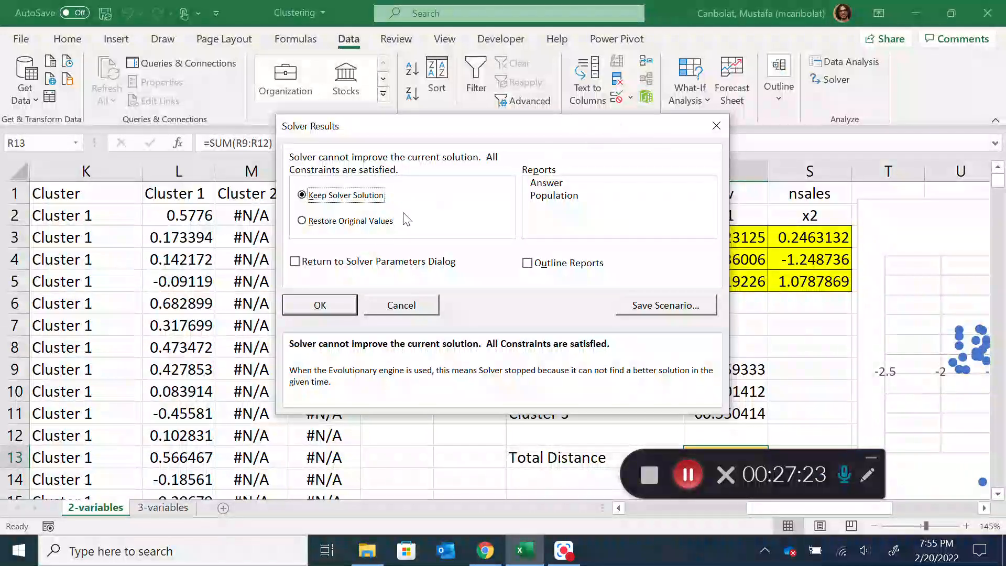
click(343, 310)
drag(849, 507, 935, 503)
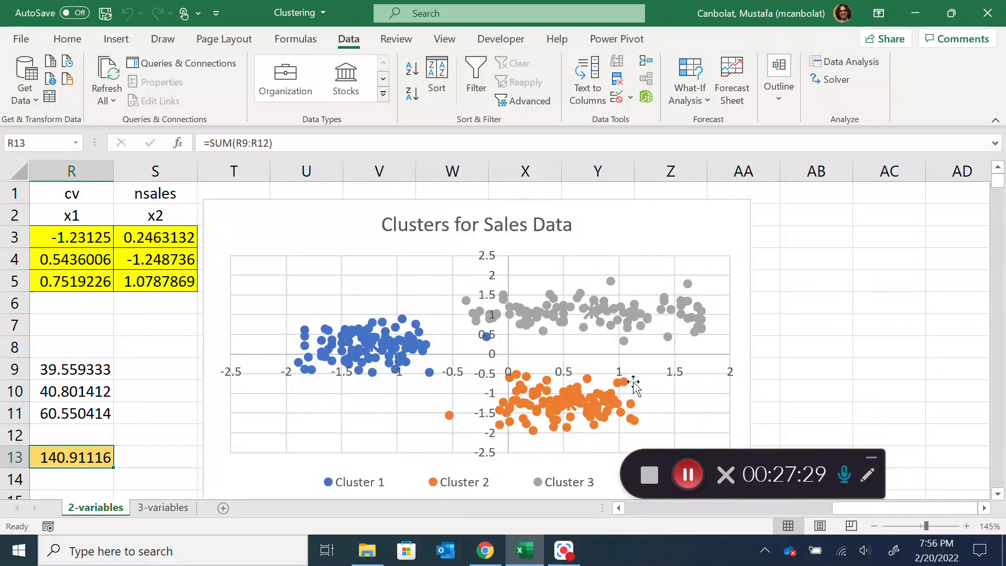
Examine the cluster chart, the cluster centers, the within-cluster distances and the cluster assigned to each SKU
mouse_move(375, 350)
mouse_move(575, 409)
mouse_move(592, 308)
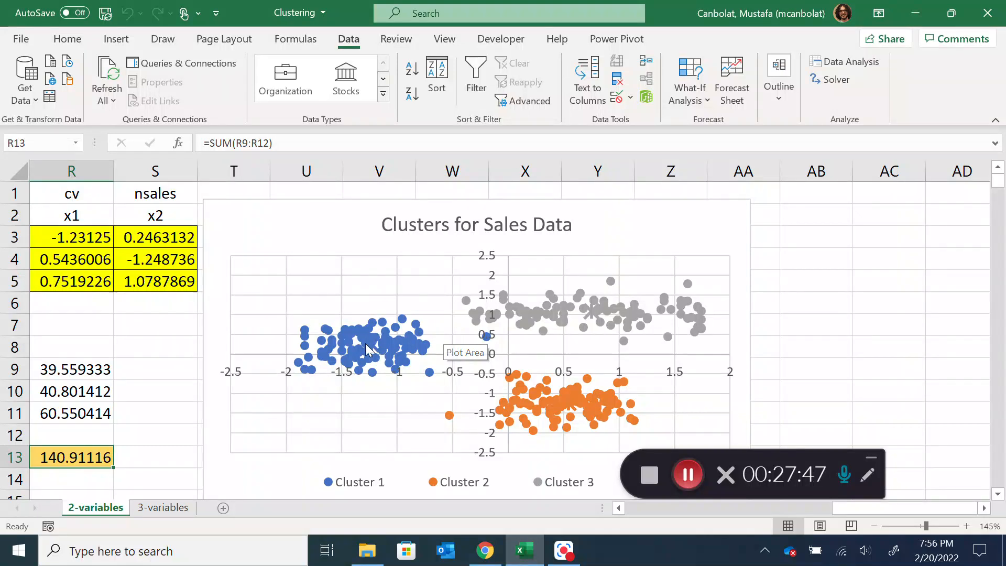
scroll(846, 511, left, 2)
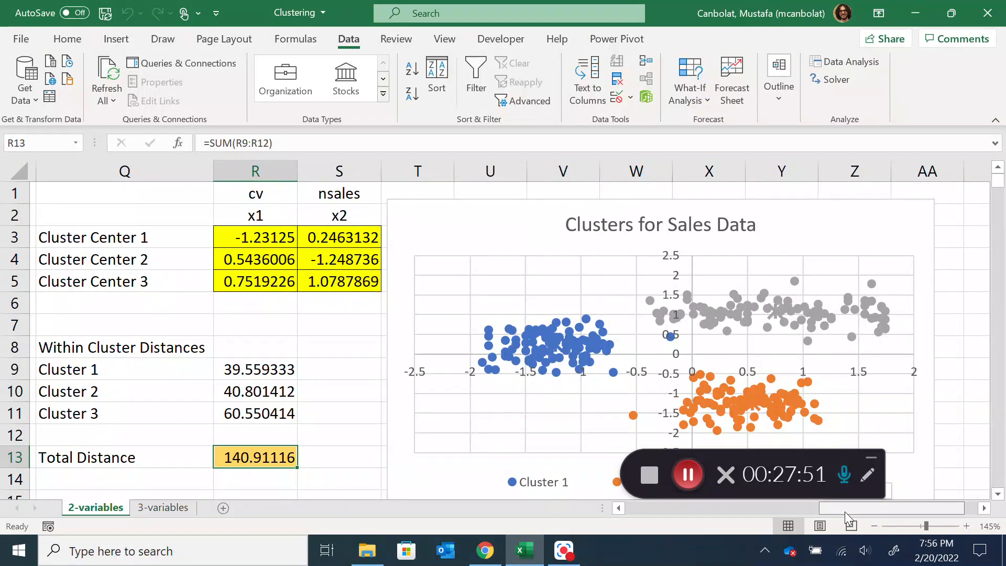
drag(845, 512, 764, 530)
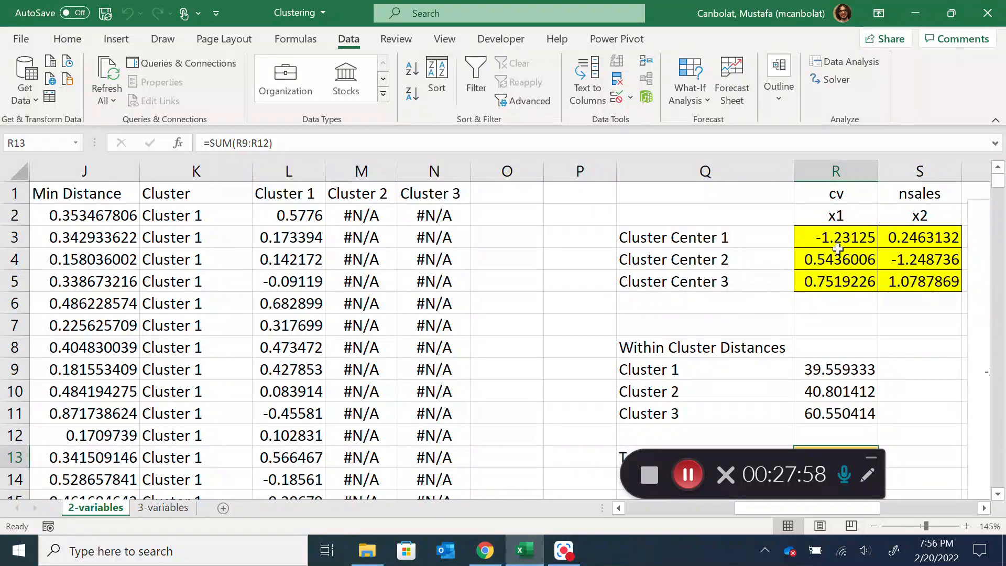
drag(771, 511, 837, 514)
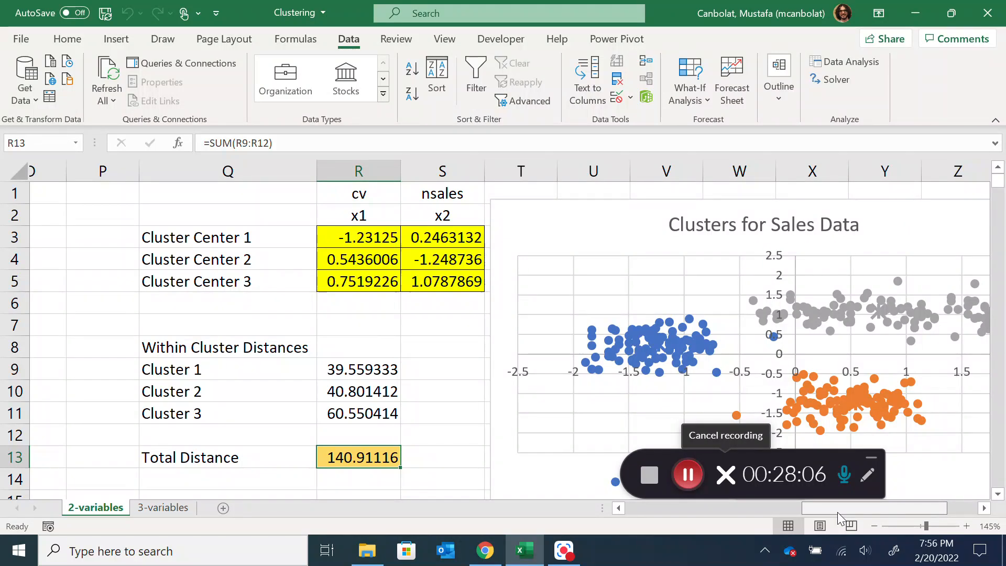
drag(837, 512, 737, 515)
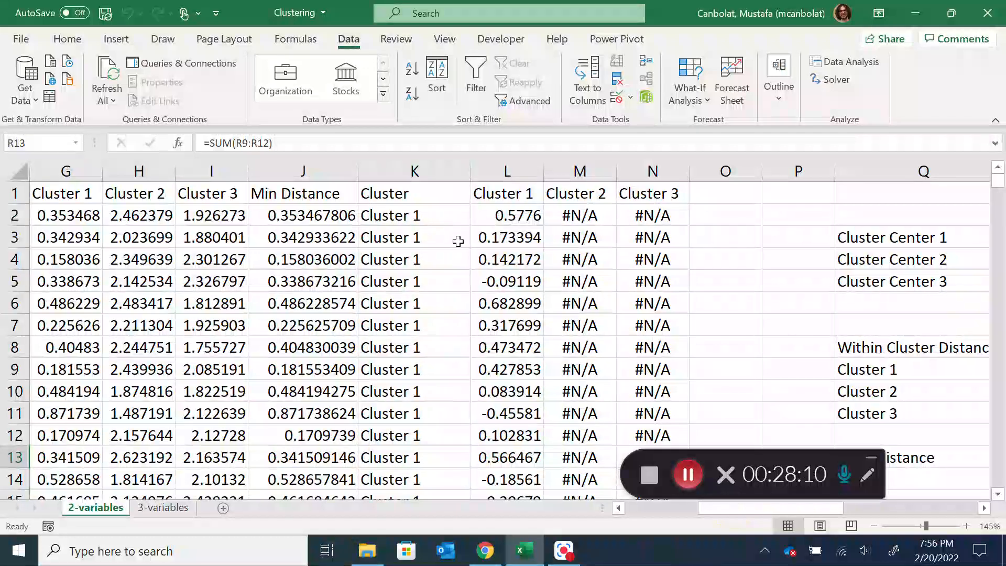
mouse_move(1000, 182)
mouse_down()
mouse_move(1001, 509)
mouse_move(998, 183)
mouse_up()
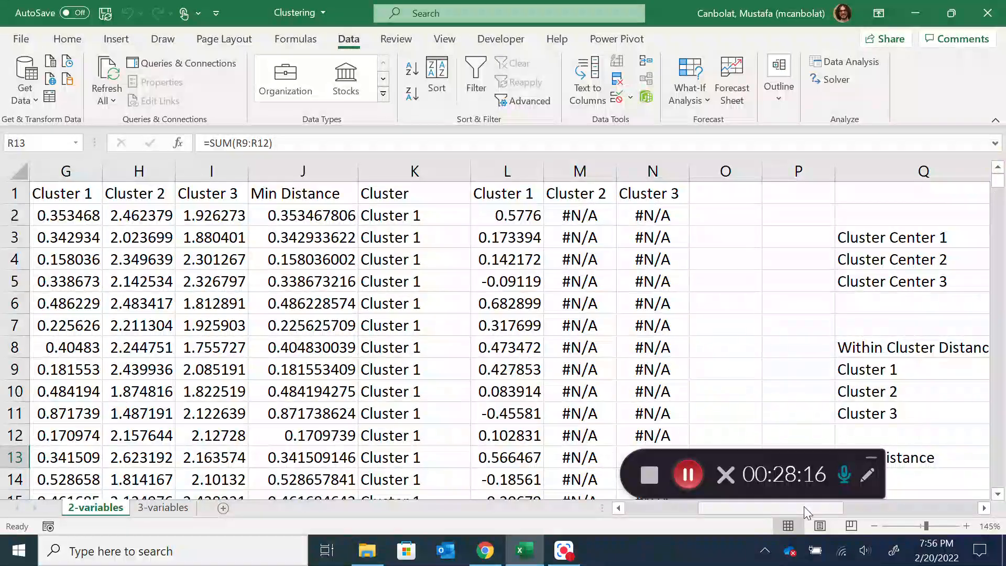
Insert a PivotTable on a new worksheet using the 2-variables data range A1:N302, and look through its fields
drag(807, 511, 734, 511)
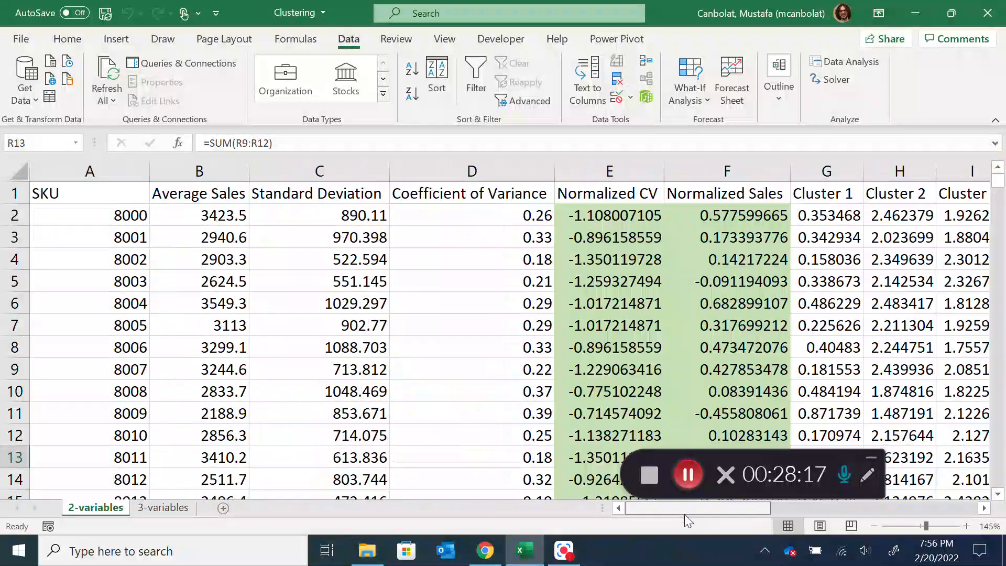
click(94, 197)
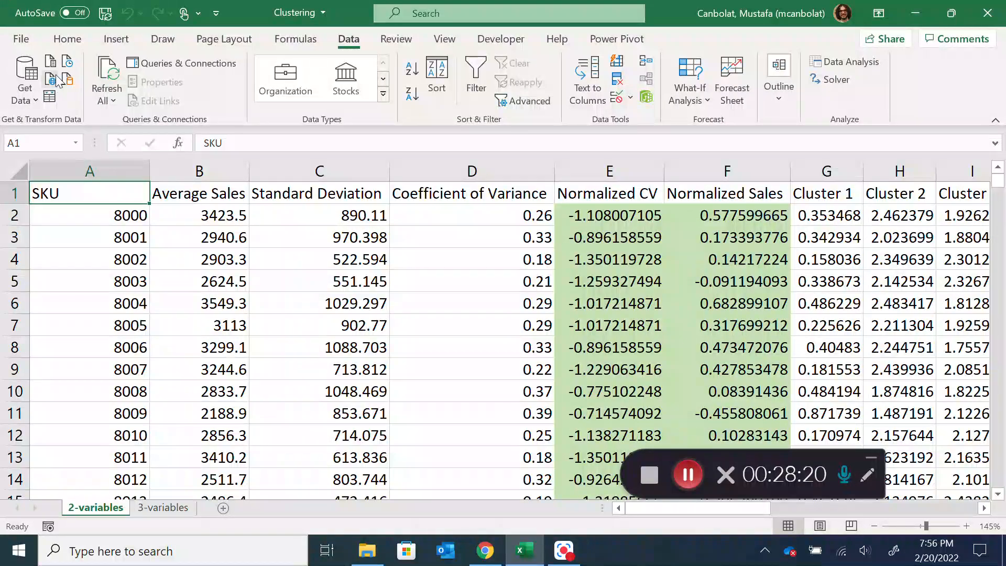
click(116, 40)
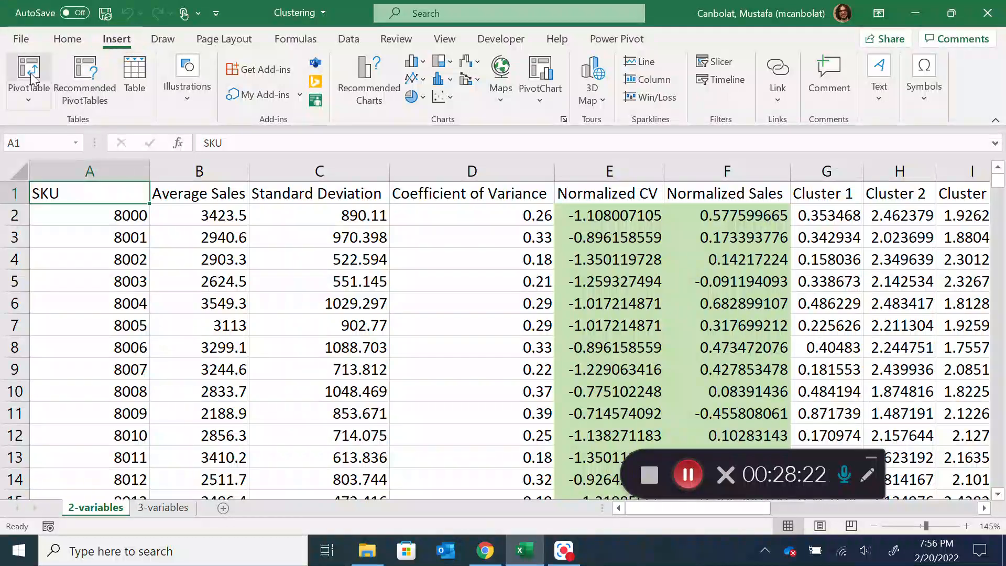
click(29, 74)
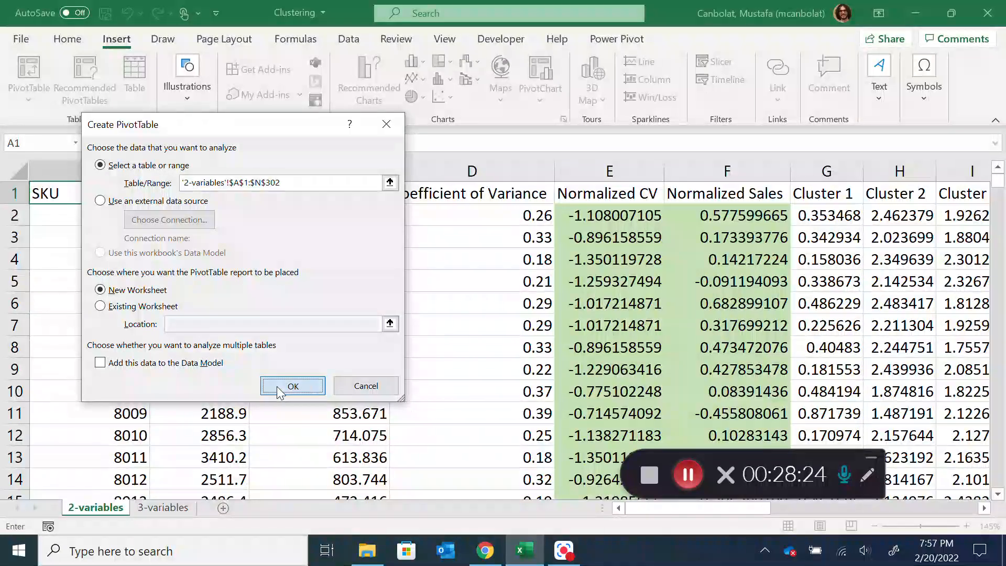
click(293, 386)
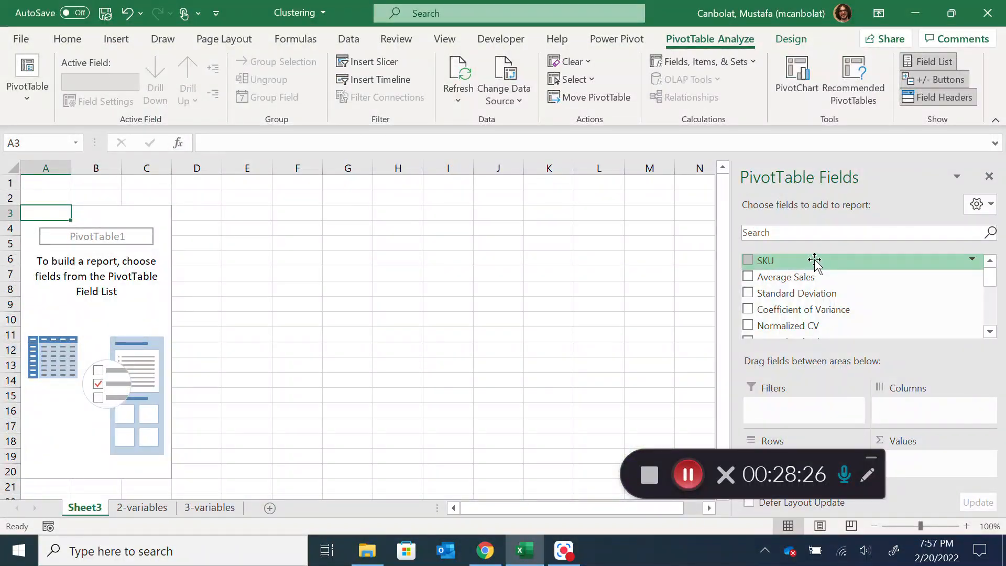
mouse_move(814, 452)
mouse_down()
mouse_move(674, 305)
mouse_move(660, 262)
mouse_up()
scroll(845, 313, down, 5)
scroll(799, 291, up, 1)
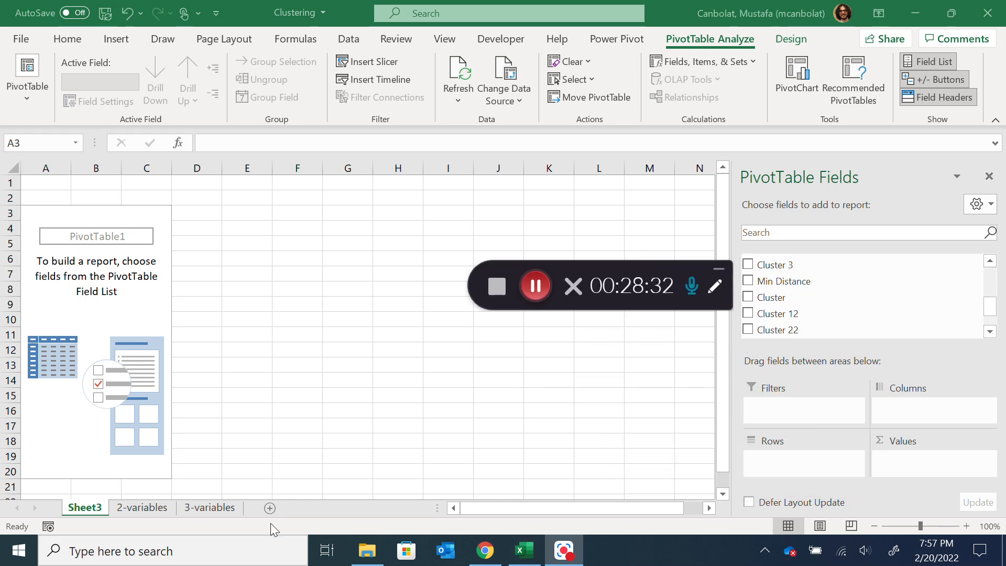
Check the source columns on the 2-variables sheet, and delete the new worksheet holding the empty PivotTable
click(161, 506)
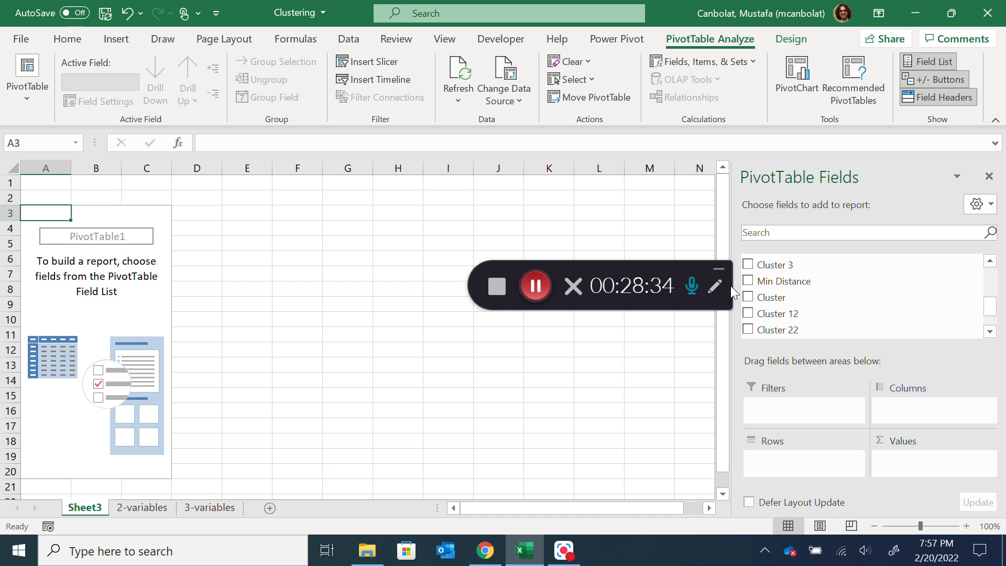
click(142, 507)
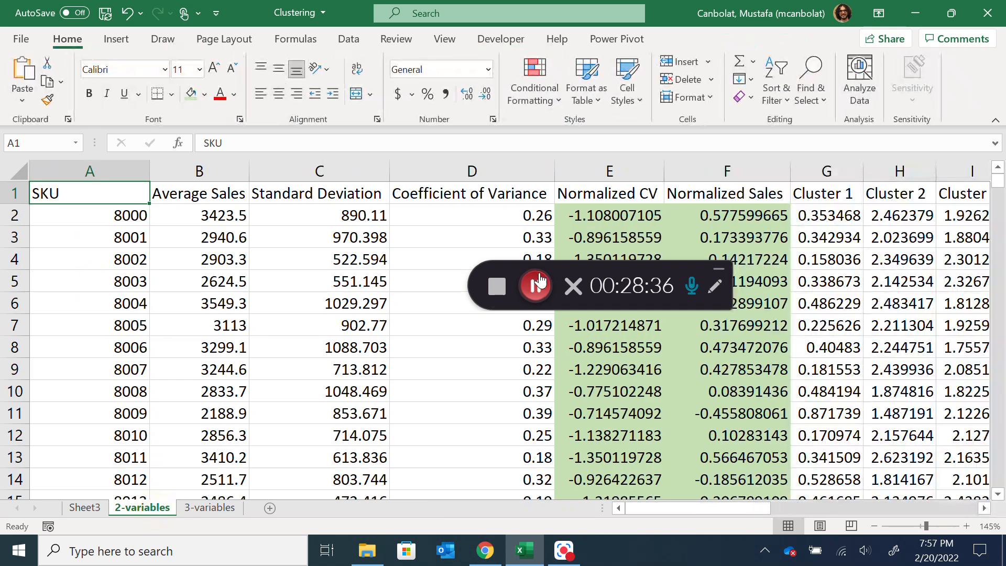
drag(743, 511, 779, 501)
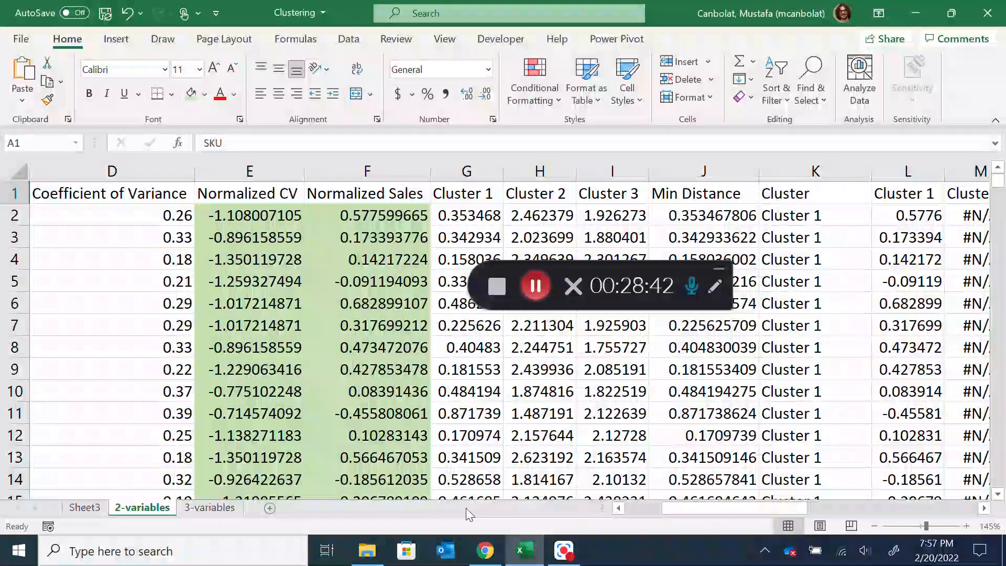
click(79, 508)
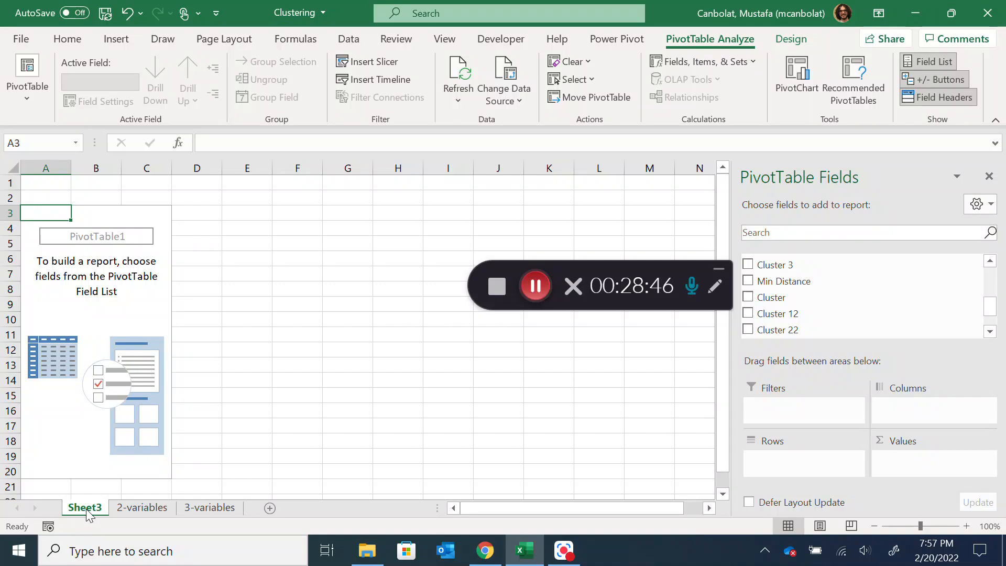
right_click(86, 511)
click(148, 313)
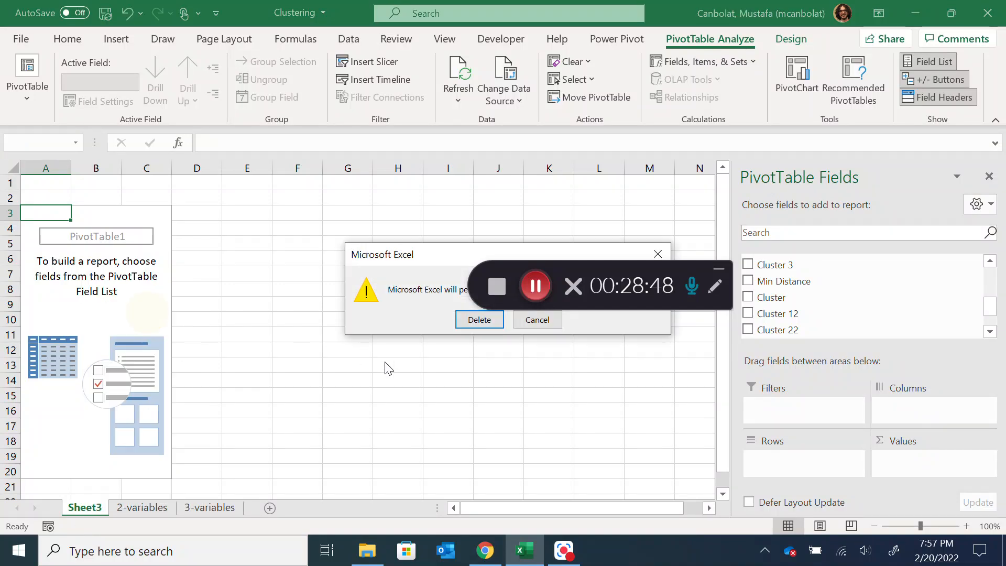
click(479, 320)
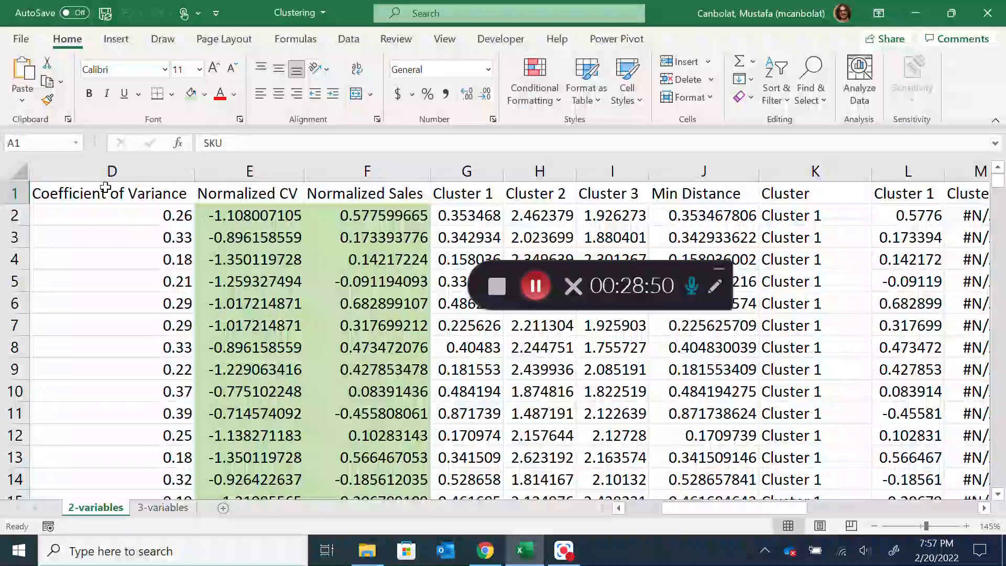
Insert a PivotTable on a new worksheet from range A1:K302 of the 2-variables sheet
drag(740, 507, 702, 508)
drag(83, 189, 810, 195)
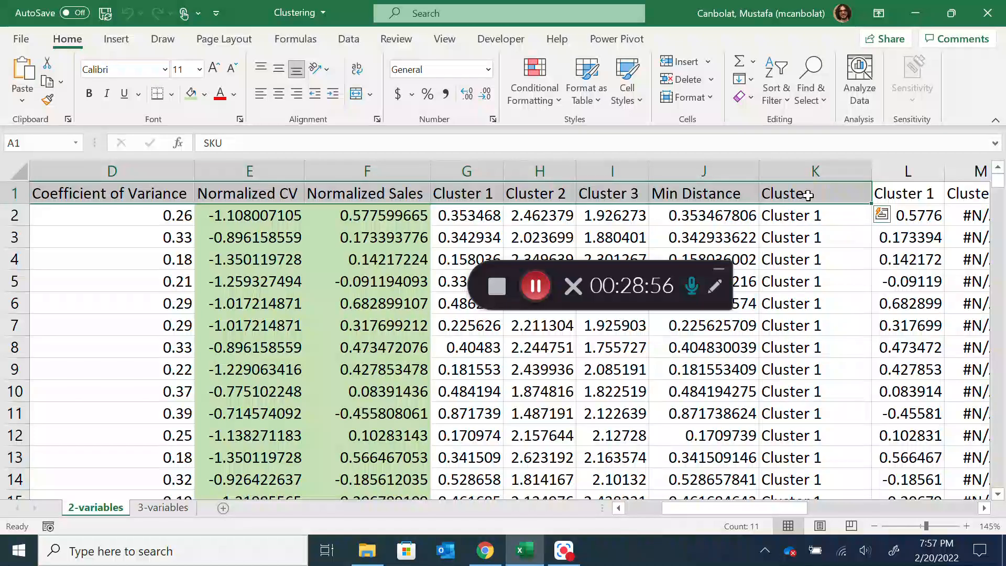
key(ctrl+shift+Down)
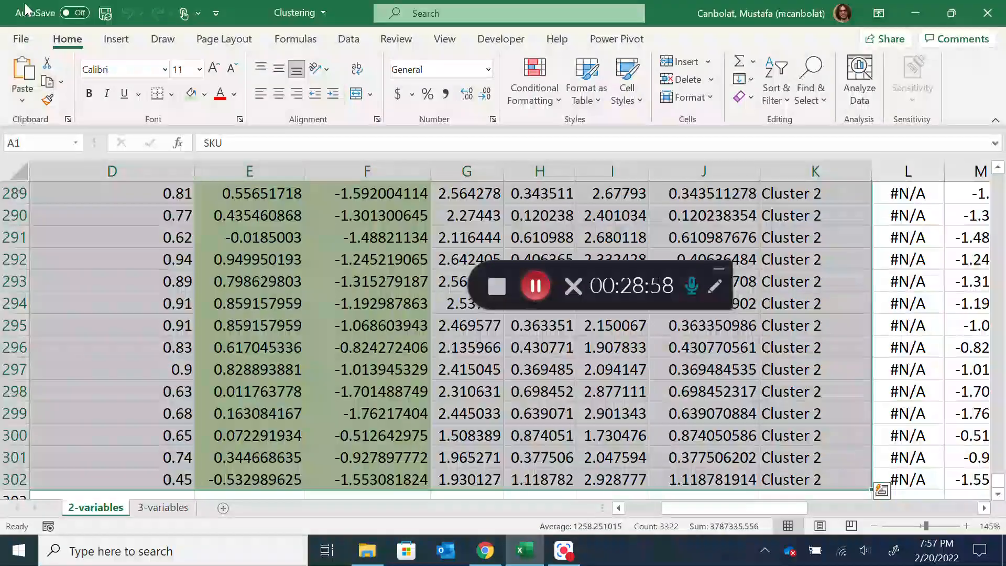
click(116, 38)
click(29, 73)
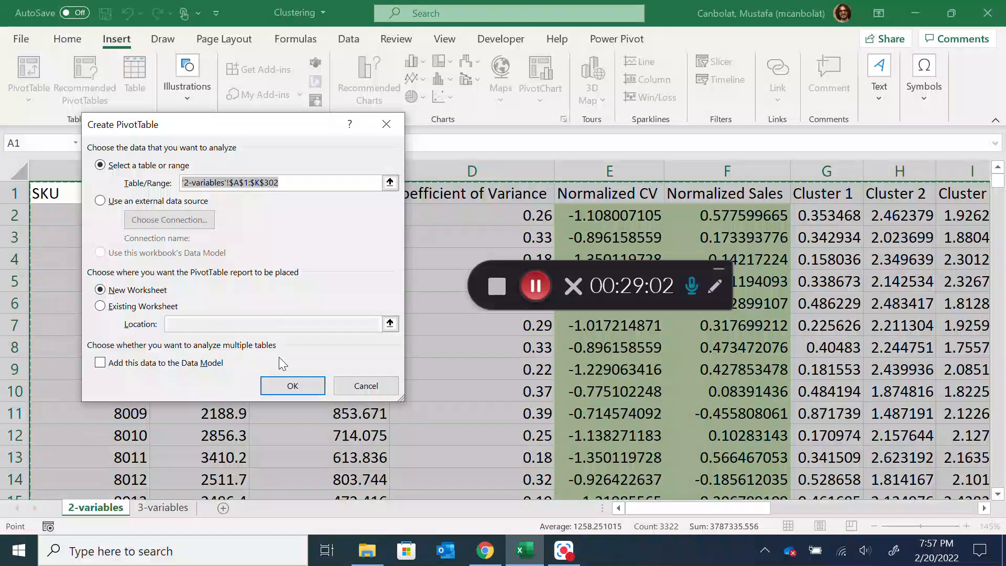
click(291, 387)
Put Cluster in the PivotTable rows and Average Sales, Coefficient of Variance and Standard Deviation in its values, in that order
scroll(839, 304, down, 5)
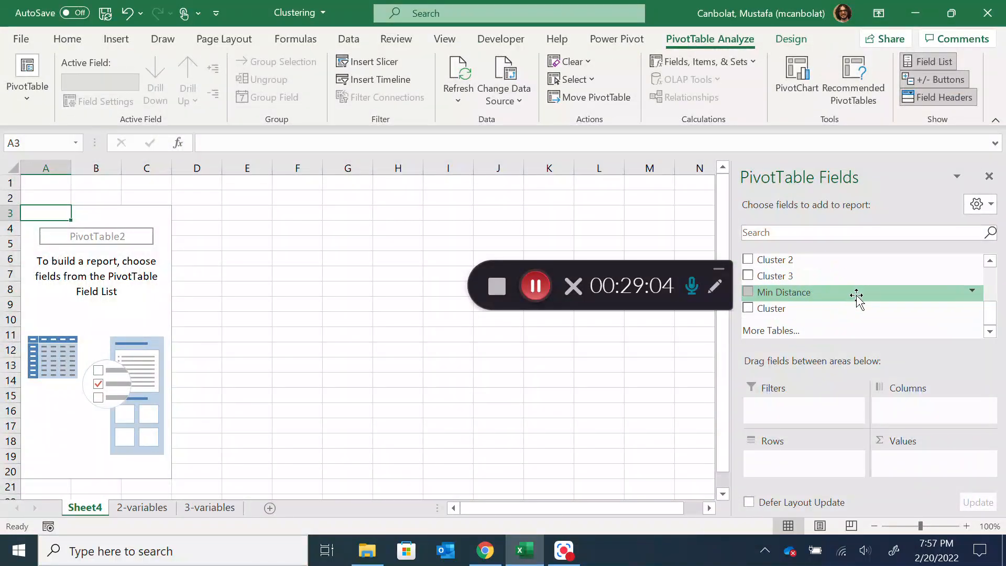
drag(800, 312, 818, 467)
scroll(835, 291, up, 5)
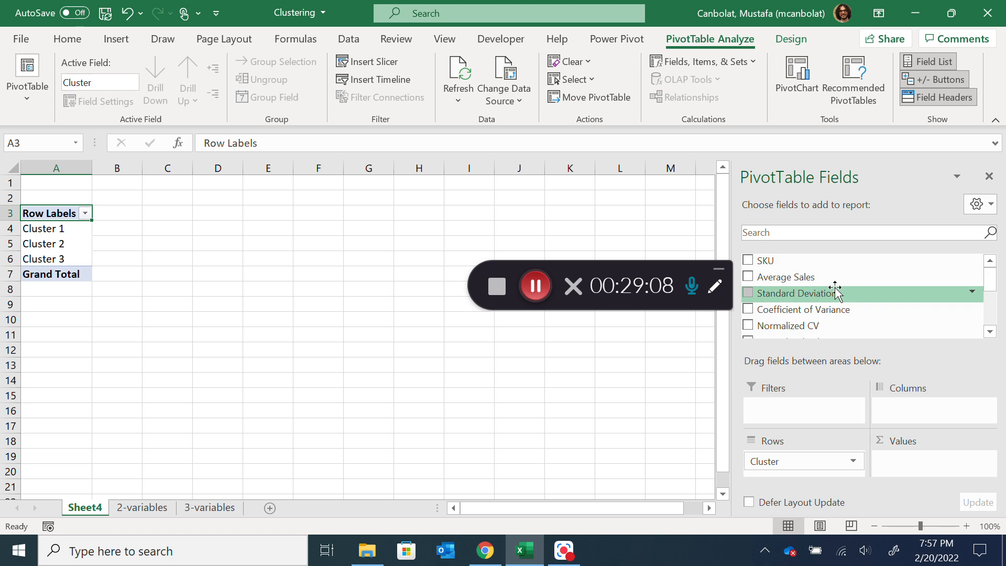
drag(830, 280, 913, 462)
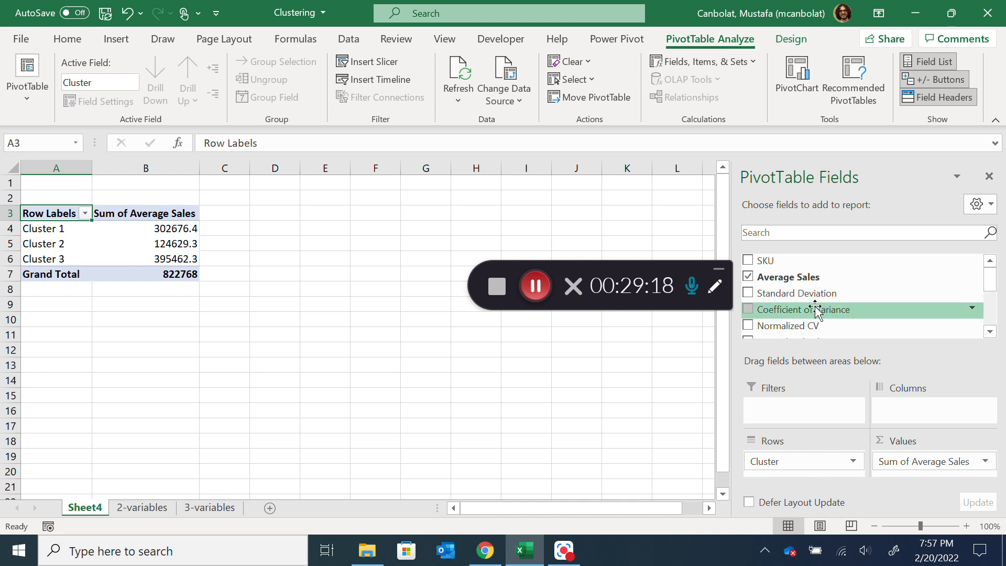
drag(813, 294, 915, 468)
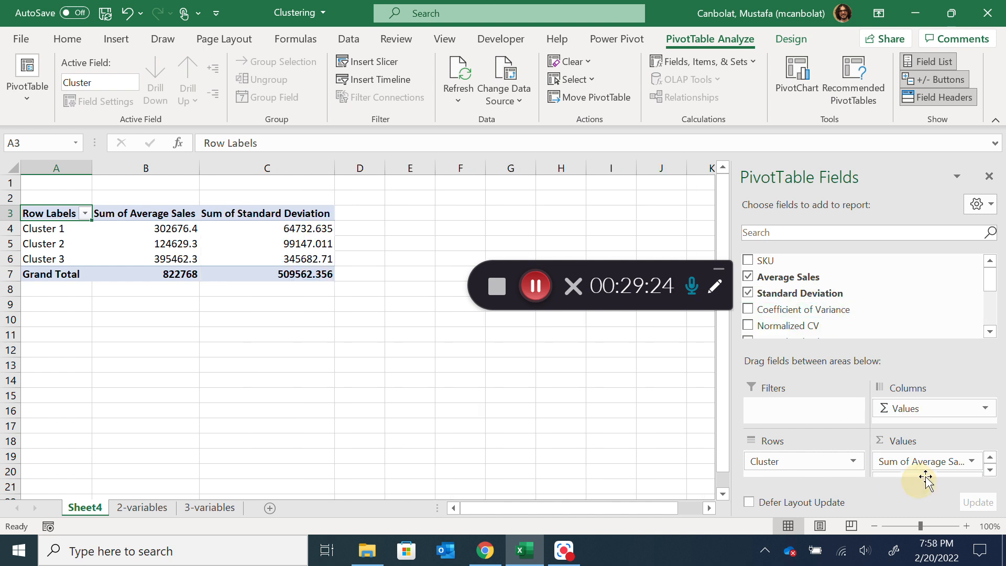
click(990, 470)
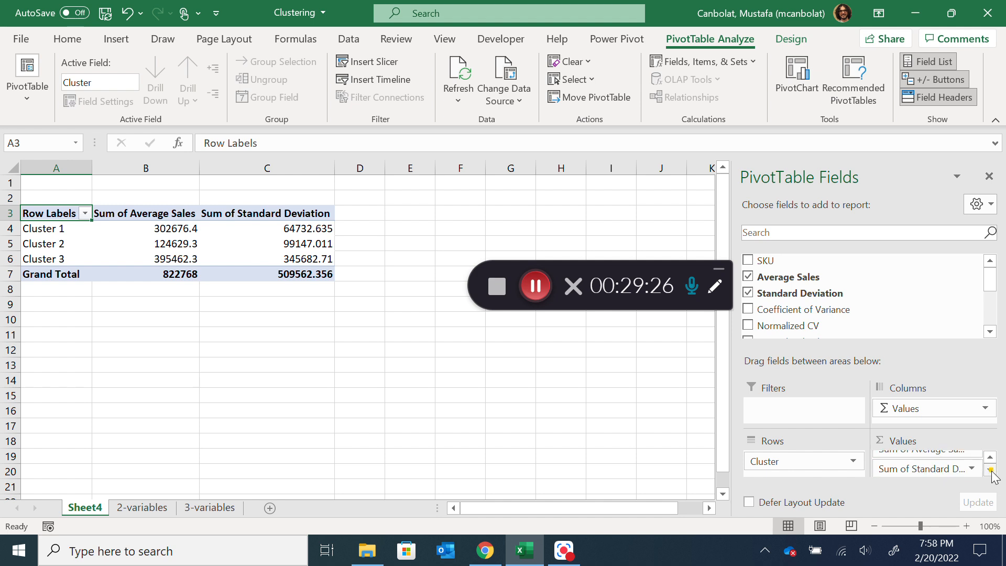
drag(861, 444, 872, 461)
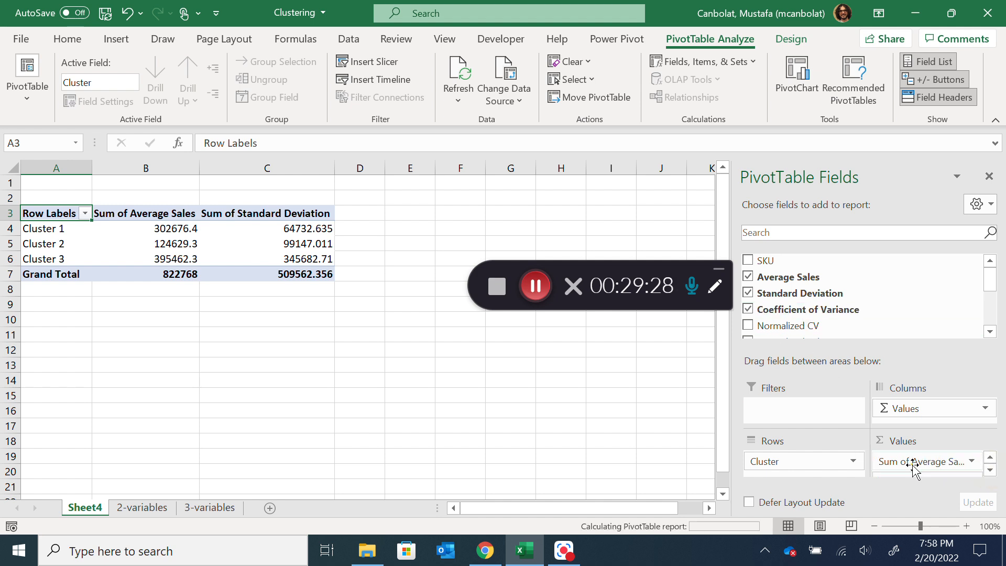
Summarize the Average Sales values in the PivotTable by Average
click(155, 232)
right_click(157, 233)
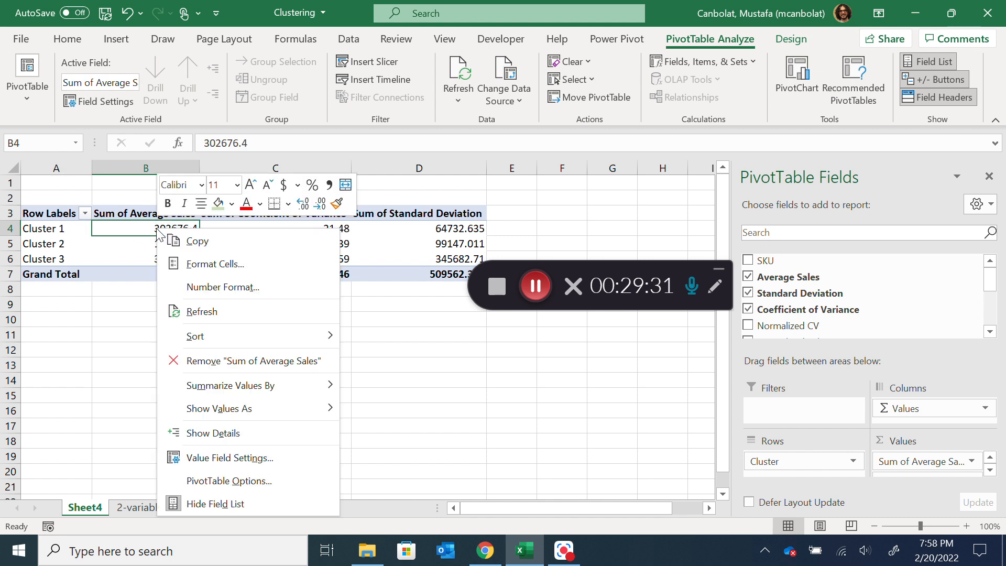
click(105, 102)
click(152, 296)
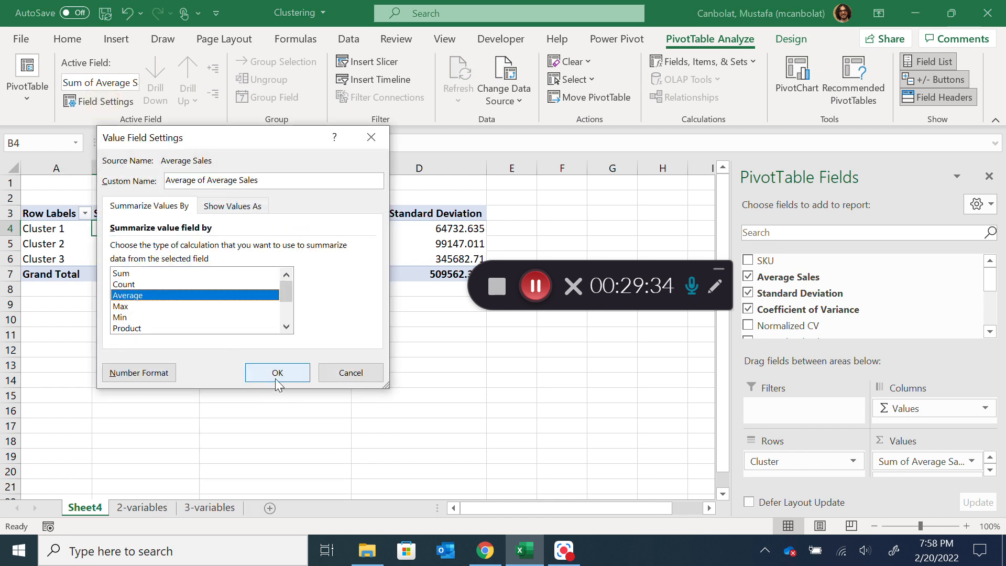
click(277, 373)
Summarize the Coefficient of Variance values in the PivotTable by Average
click(293, 231)
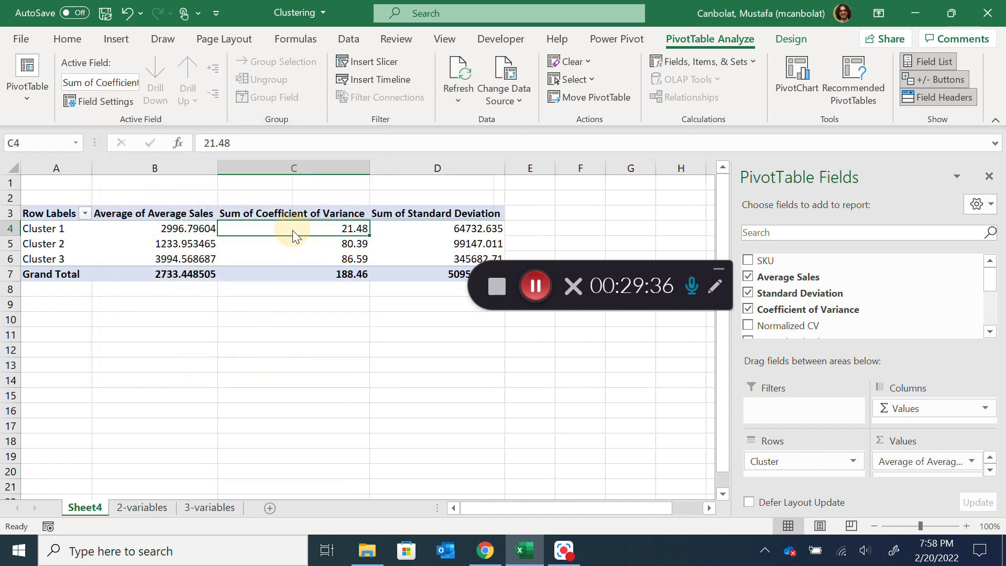
right_click(293, 230)
click(121, 105)
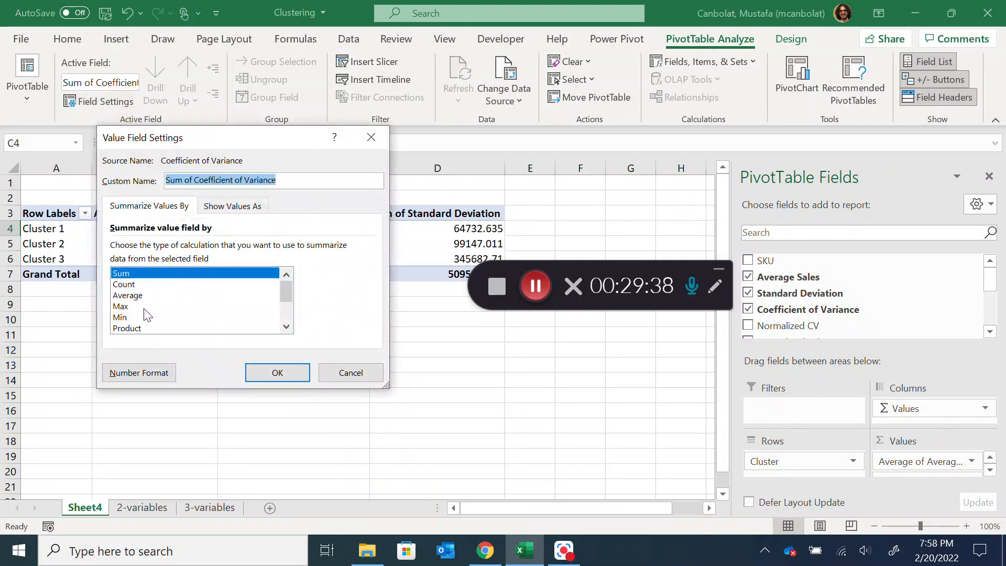
click(152, 296)
click(285, 375)
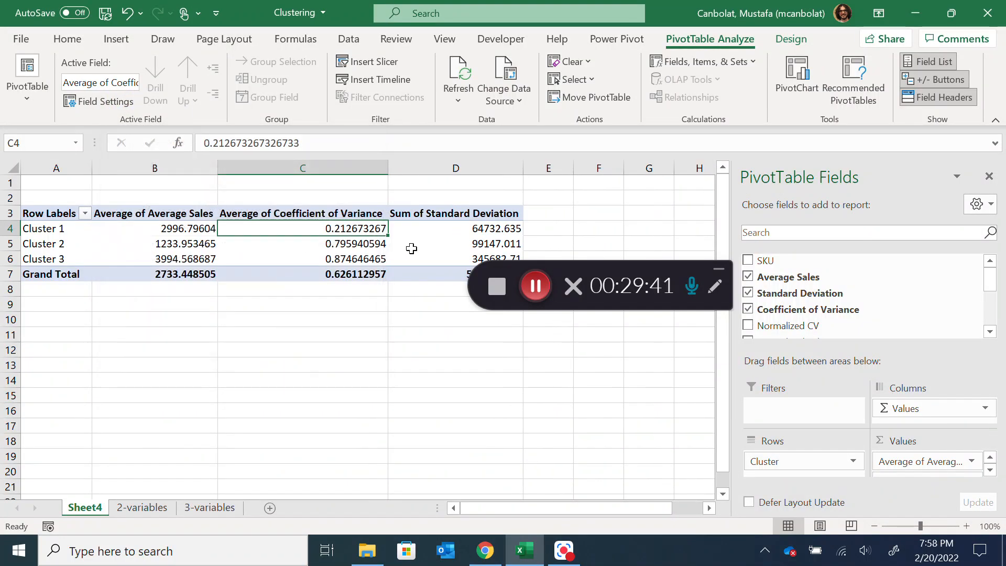
Summarize the Standard Deviation values in the PivotTable by Average, and enlarge the sheet view to 115%
click(427, 229)
click(105, 101)
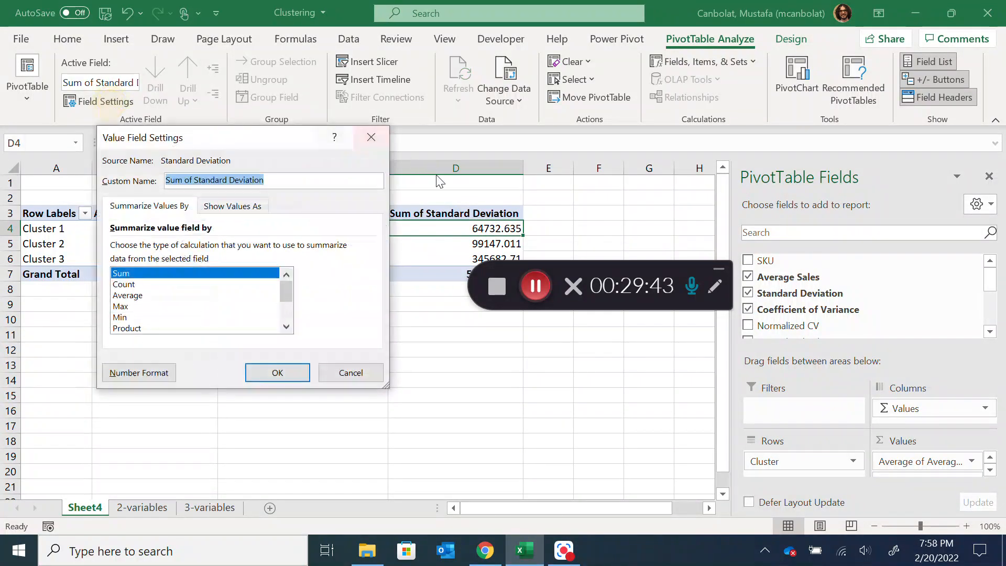
click(183, 295)
click(276, 373)
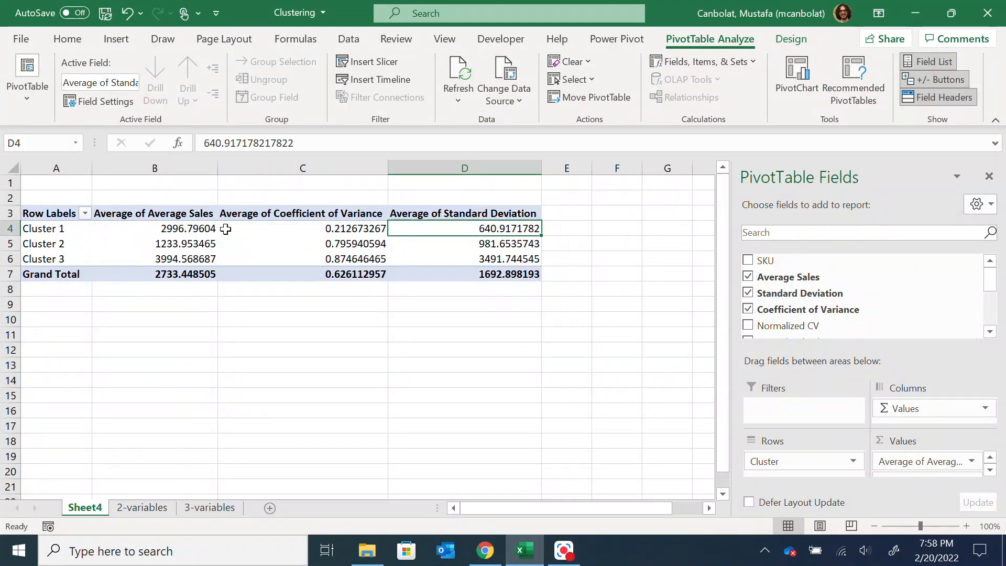
scroll(152, 272, up, 1)
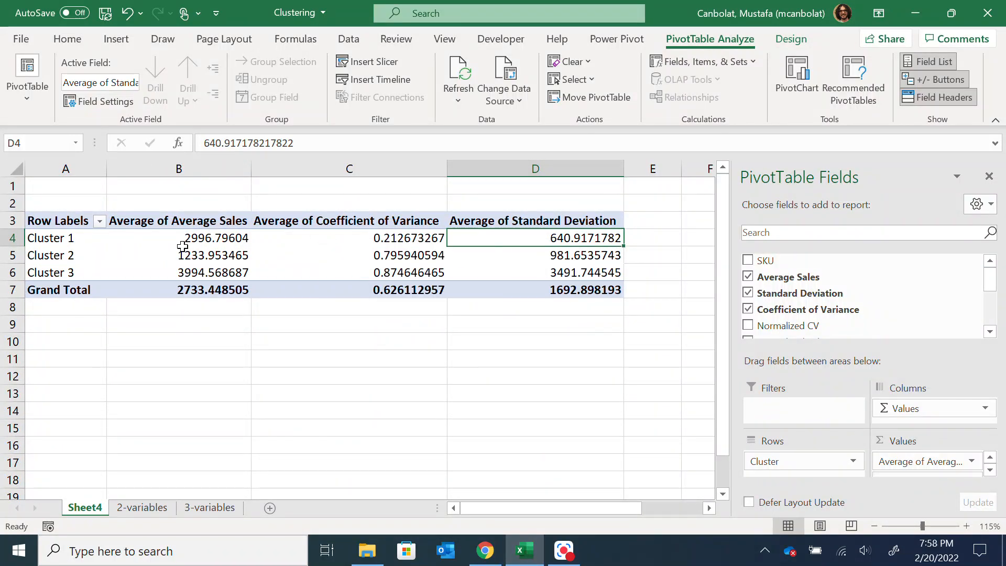
Check the cluster centers, within-cluster distances and clusters chart on the 2-variables sheet, and return to the PivotTable sheet
click(131, 508)
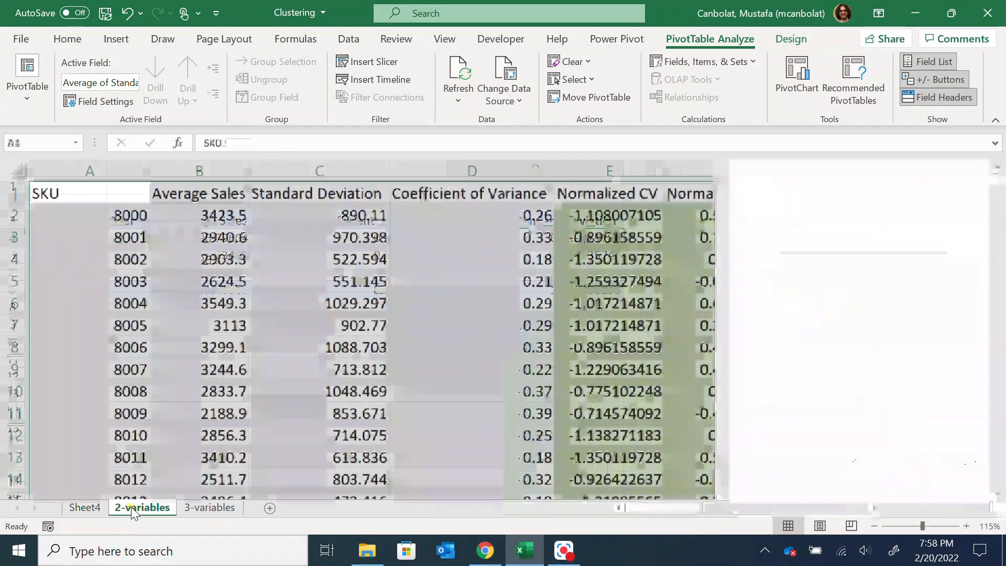
drag(668, 511, 865, 508)
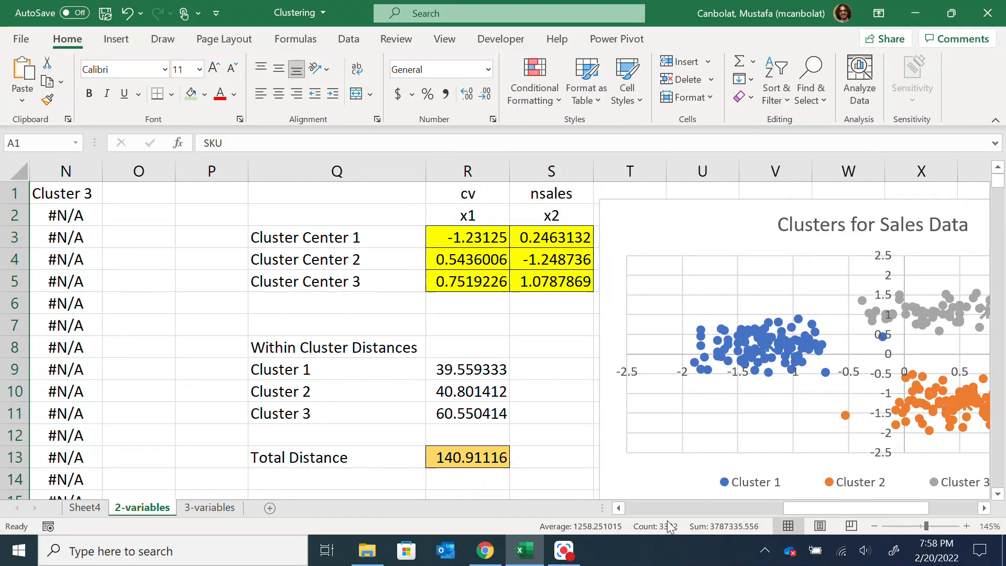
drag(802, 513, 582, 524)
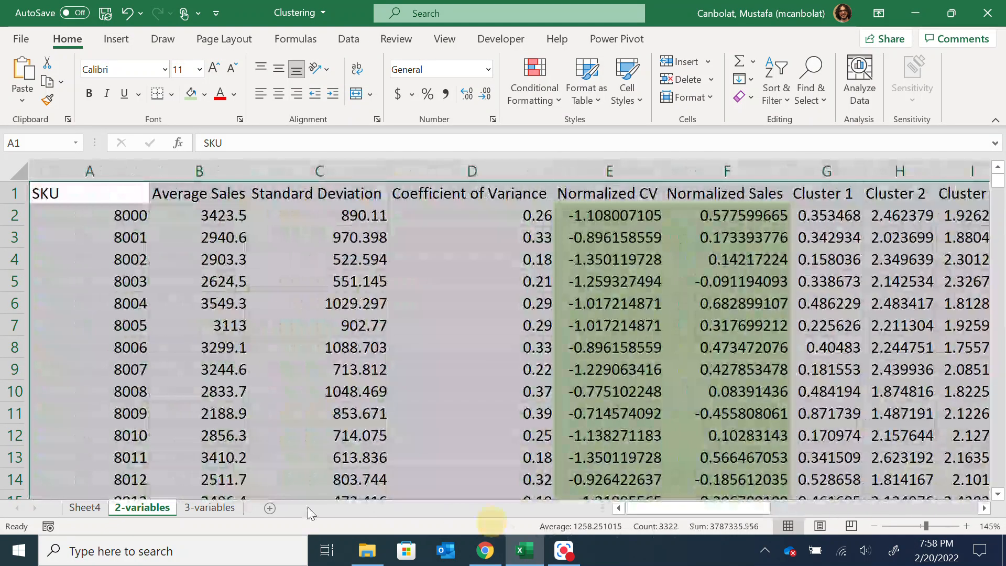
click(85, 507)
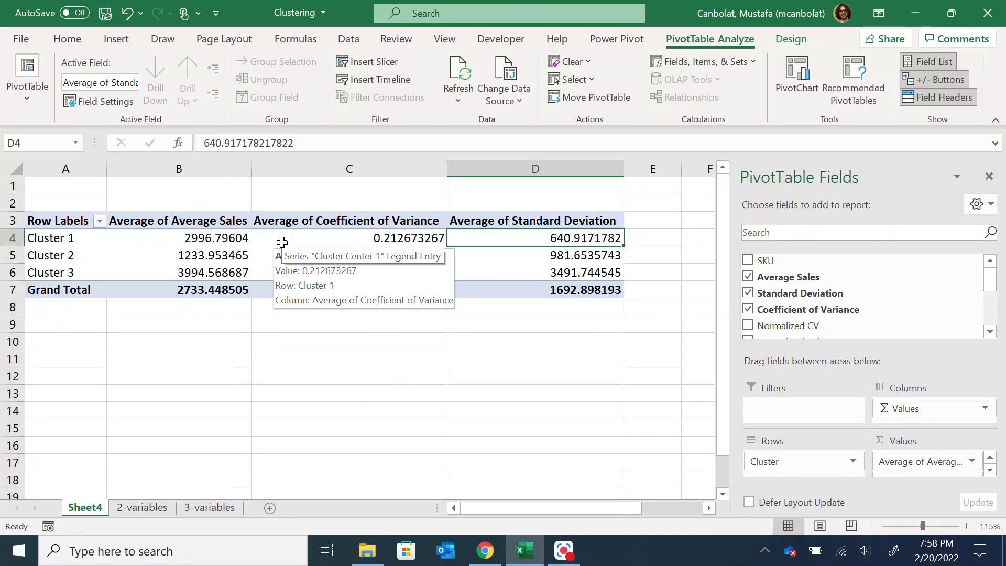
Examine the average sales, coefficient of variance and standard deviation of Clusters 1, 2 and 3 in the PivotTable
mouse_move(571, 559)
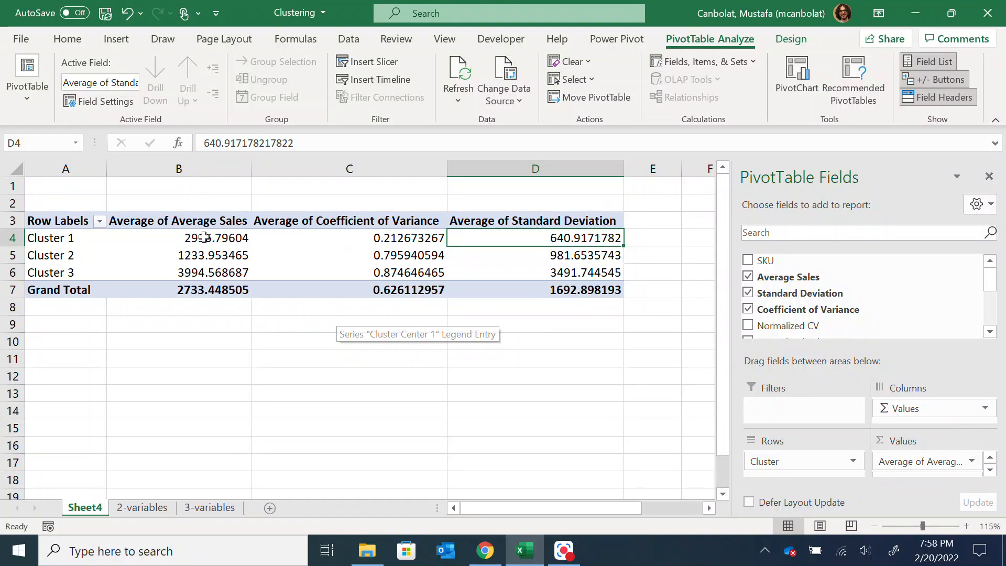
click(172, 239)
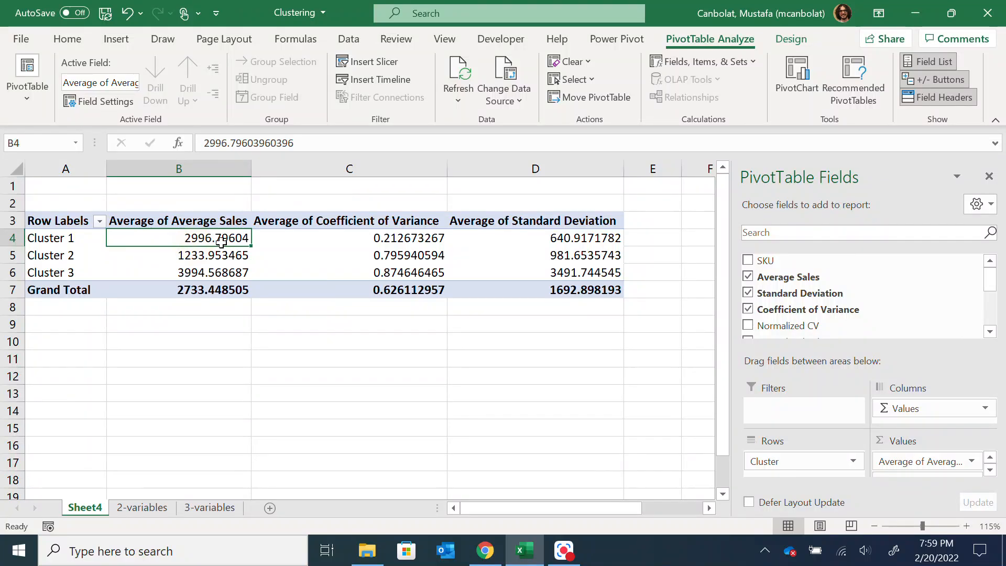
click(362, 239)
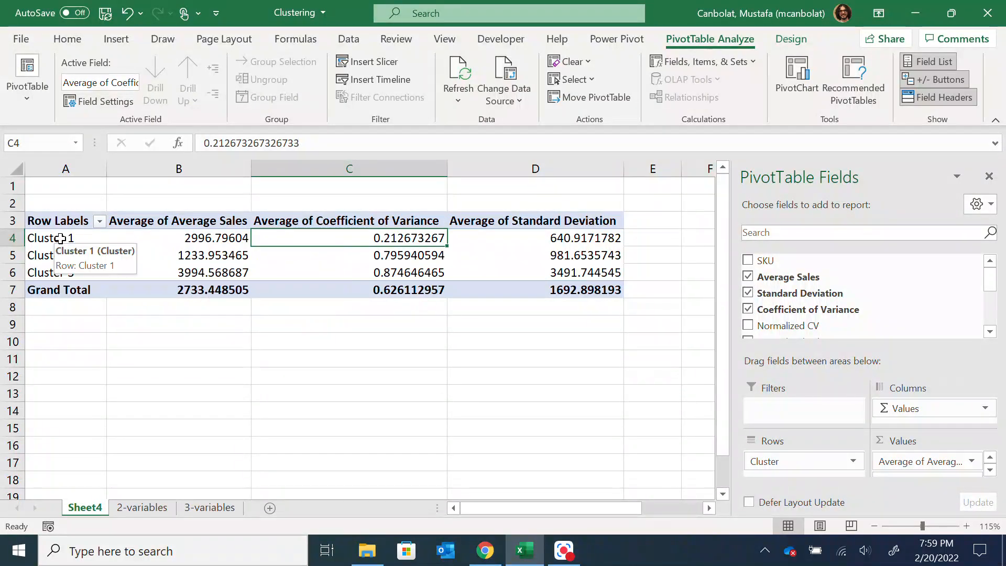
drag(144, 243, 364, 241)
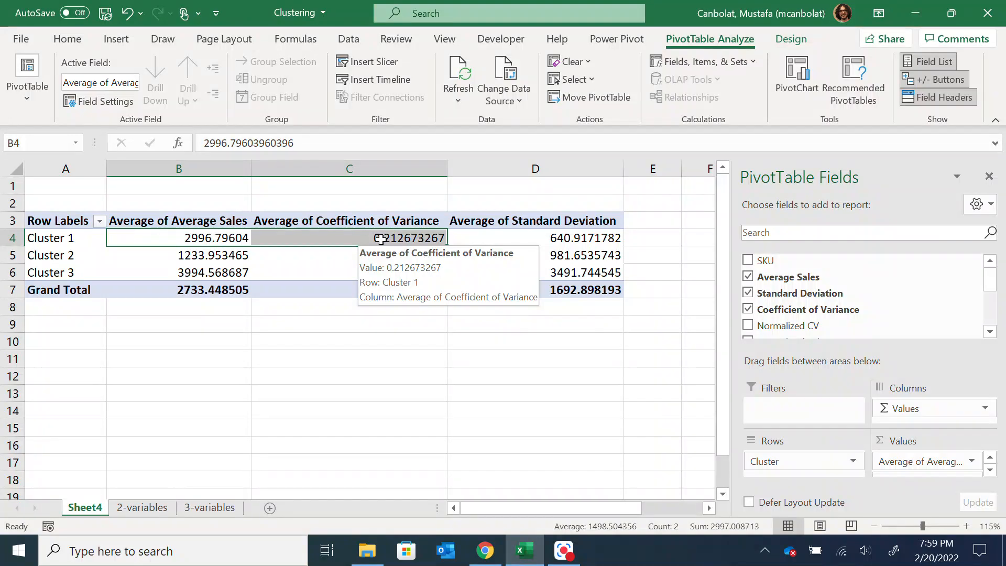
click(212, 256)
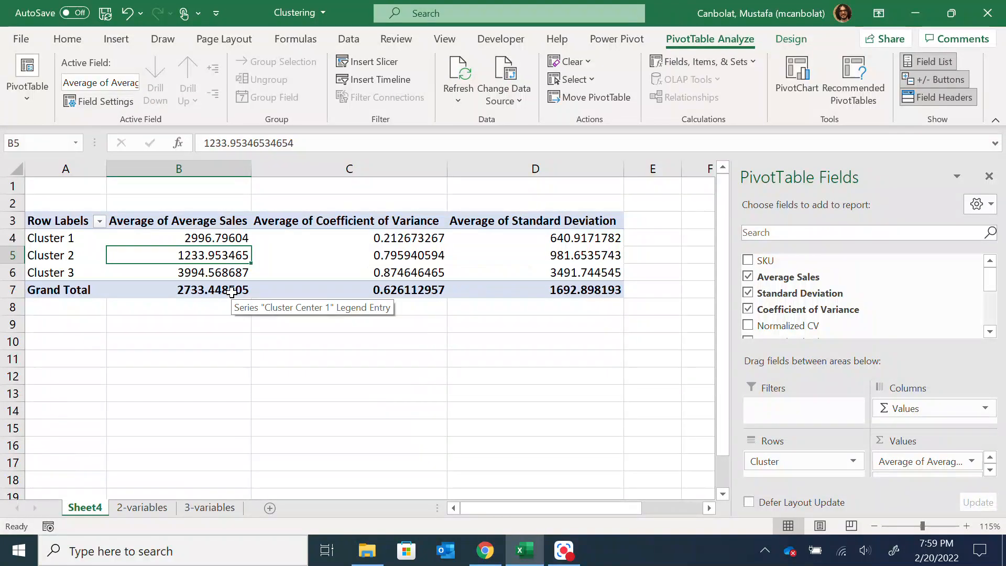
click(325, 259)
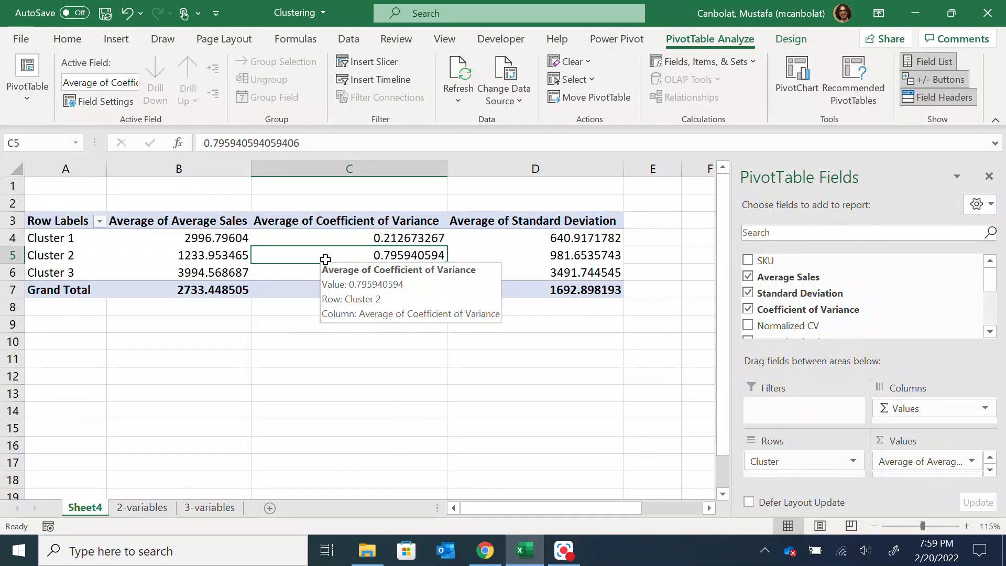
mouse_move(230, 257)
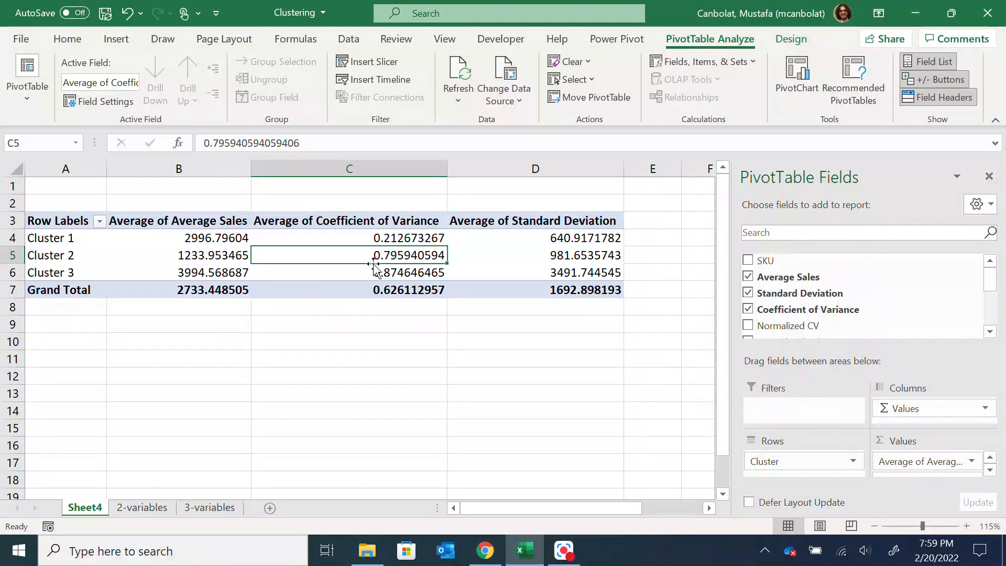
mouse_move(328, 255)
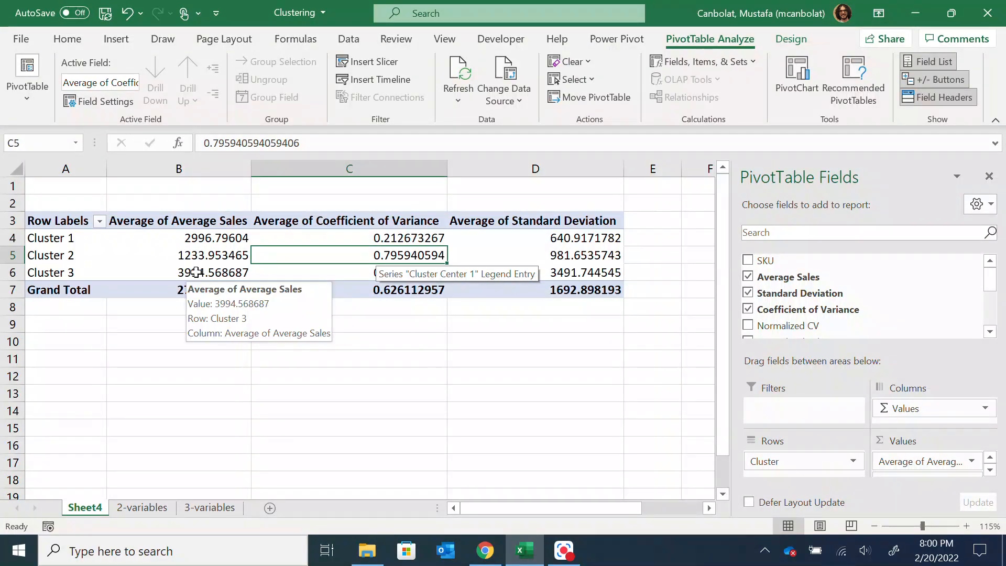
click(195, 272)
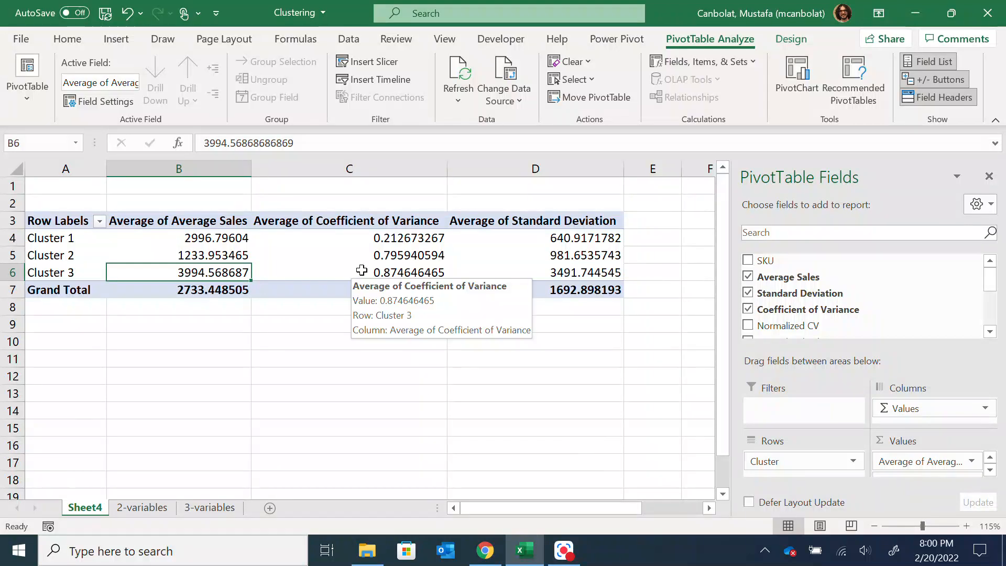
click(333, 271)
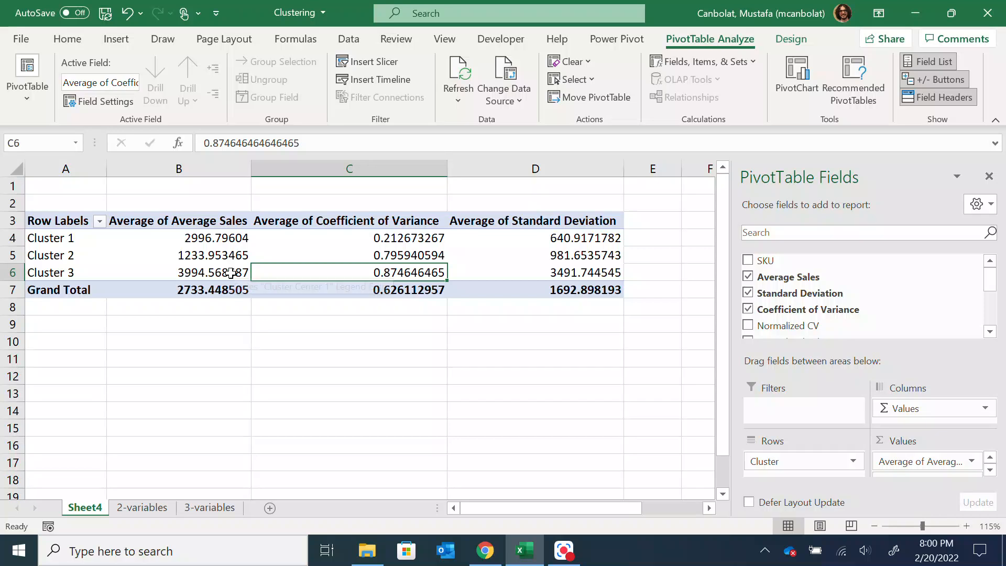
click(568, 255)
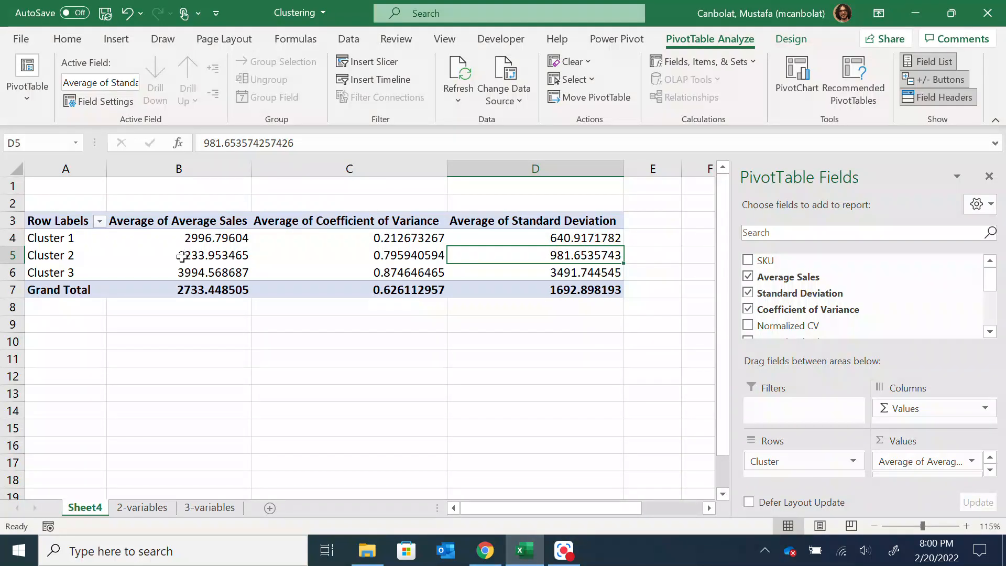
click(415, 253)
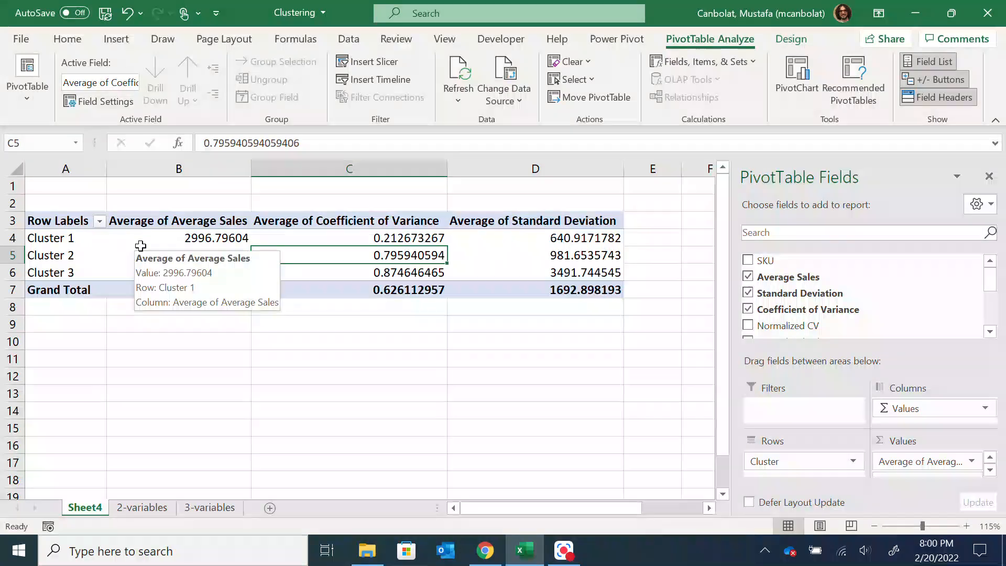
click(212, 321)
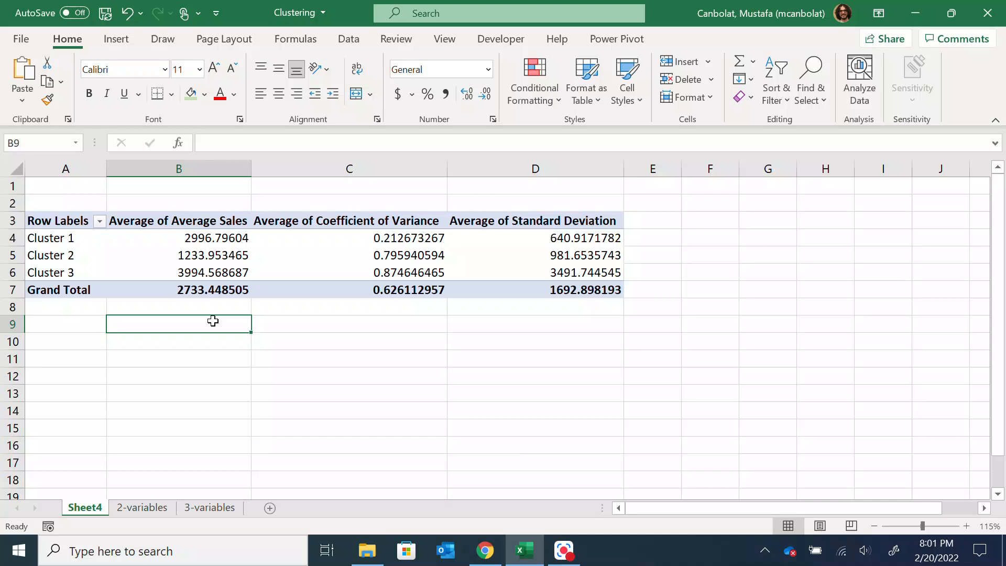
click(154, 510)
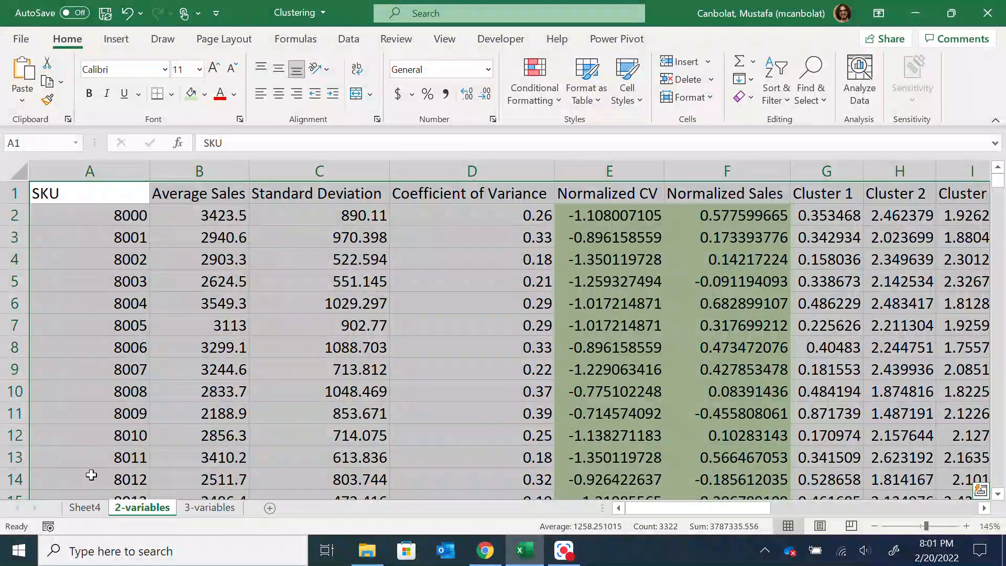
click(85, 507)
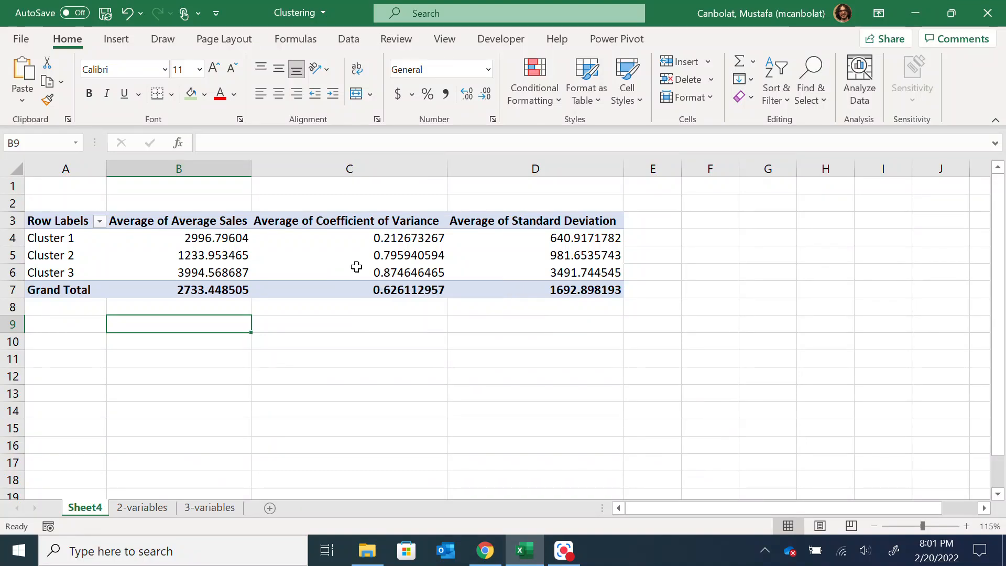
Extract the SKU records behind Cluster 3's average sales in the PivotTable to a separate sheet and look through them
click(352, 267)
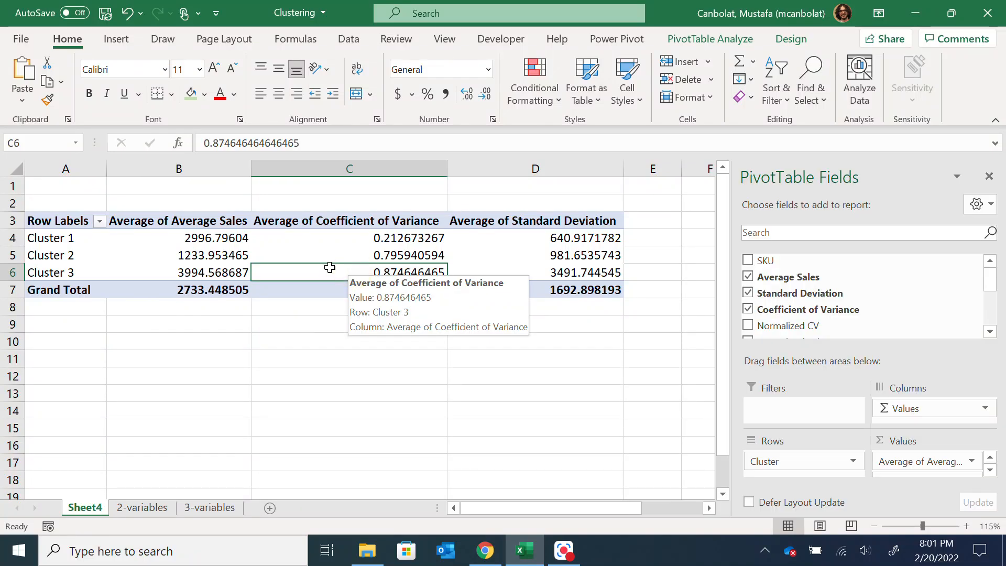
click(219, 272)
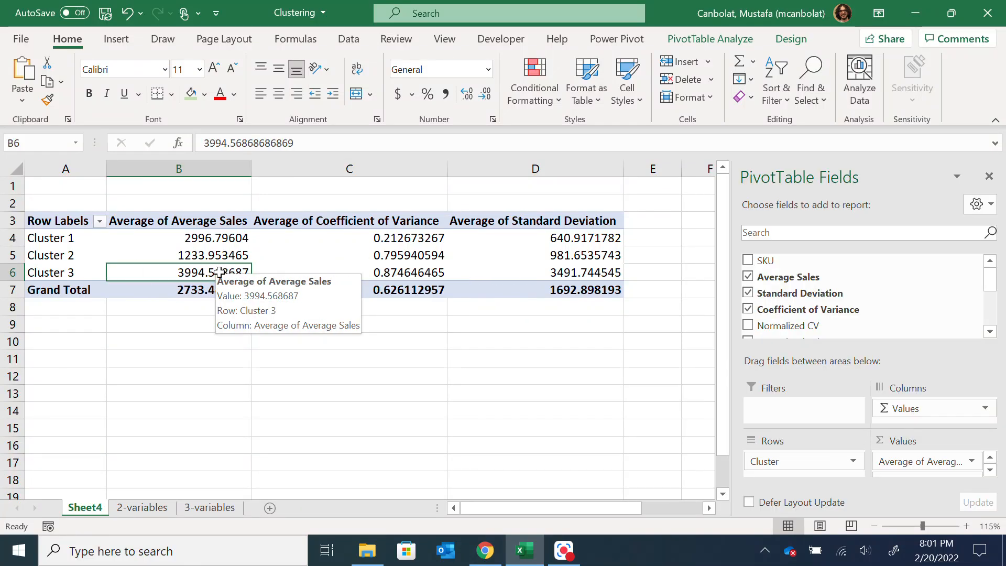
double_click(219, 272)
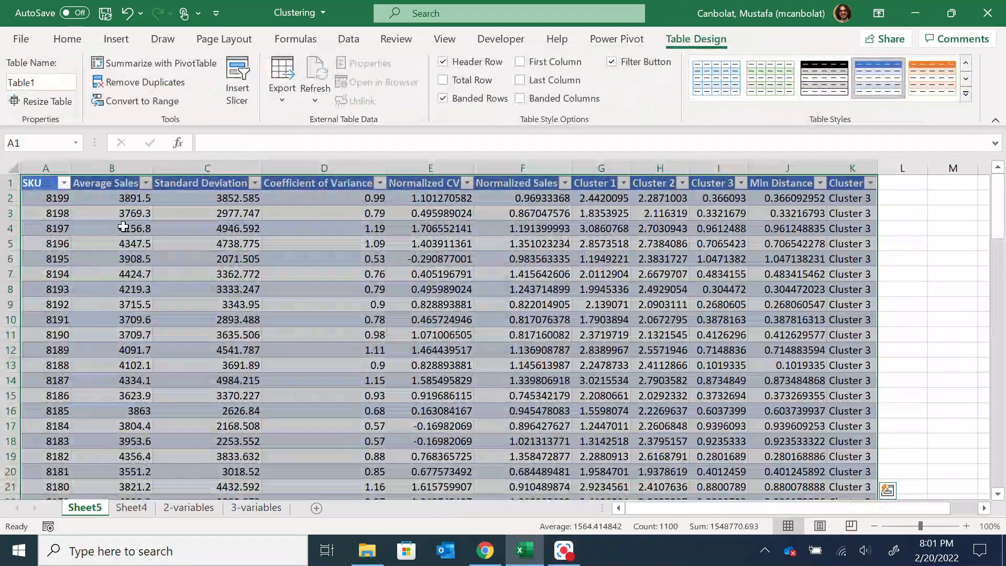
scroll(131, 305, down, 6)
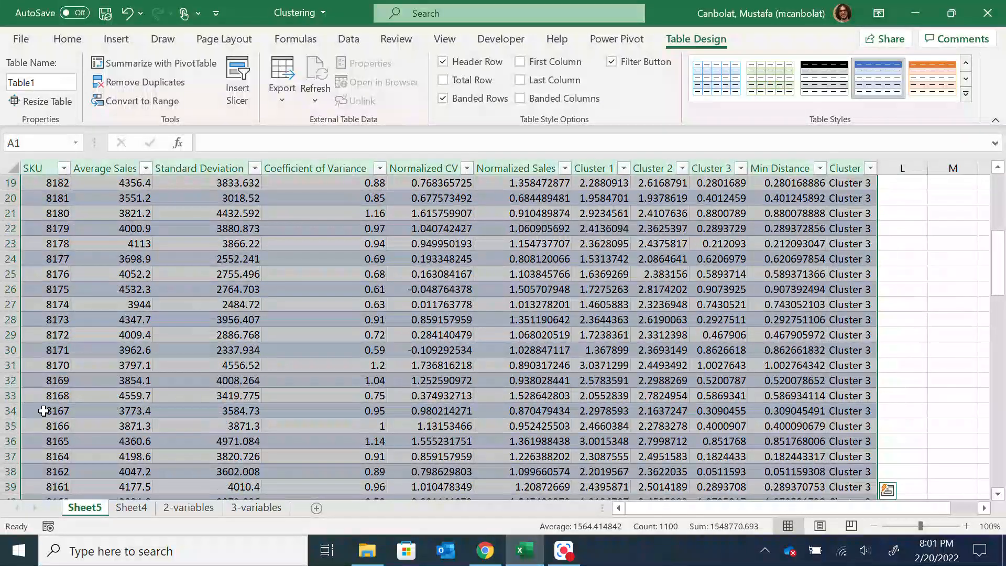
scroll(74, 411, up, 6)
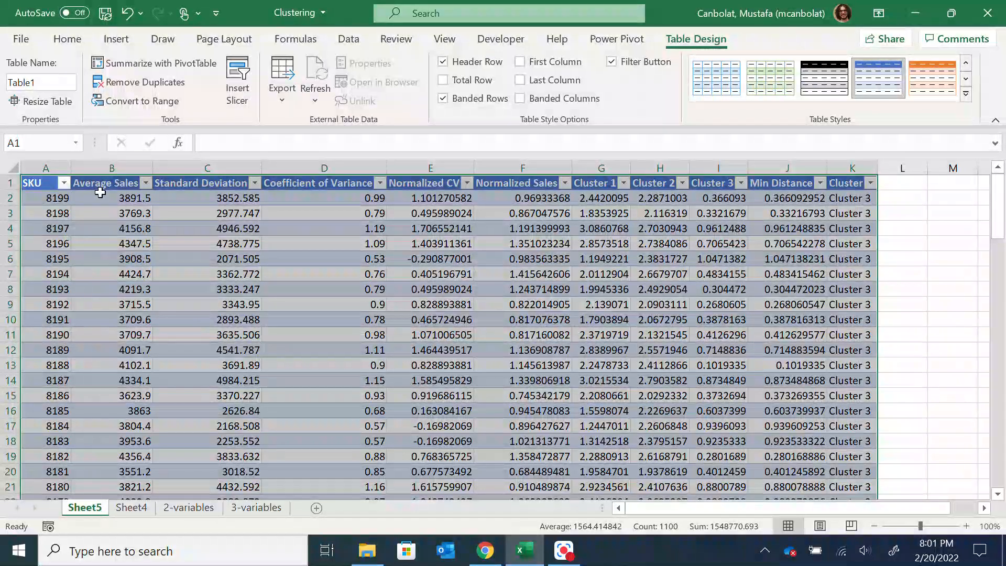
Return to the PivotTable on Sheet4 and review Cluster 1's average sales and coefficient of variance
click(137, 512)
click(190, 508)
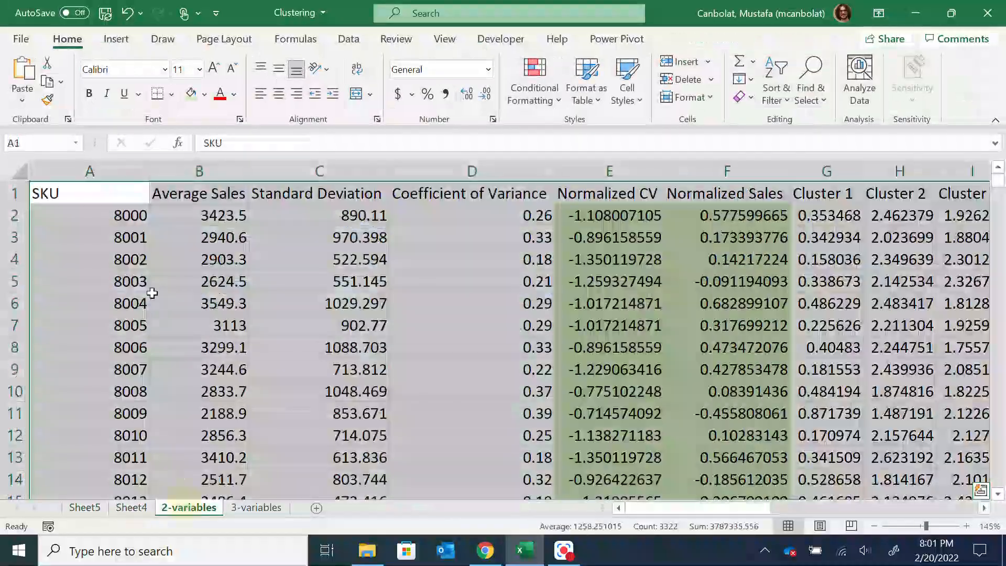
click(131, 507)
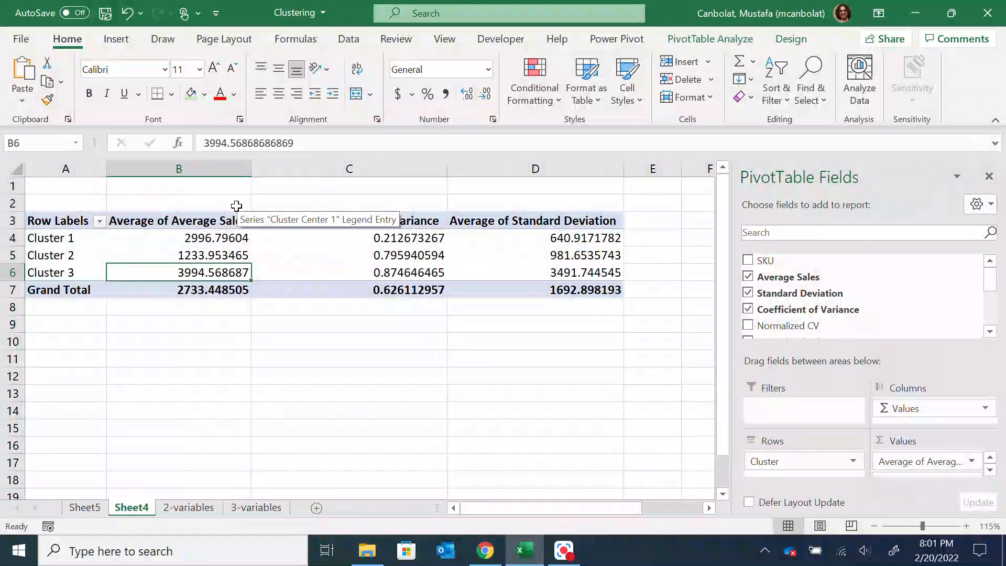
drag(207, 239, 369, 235)
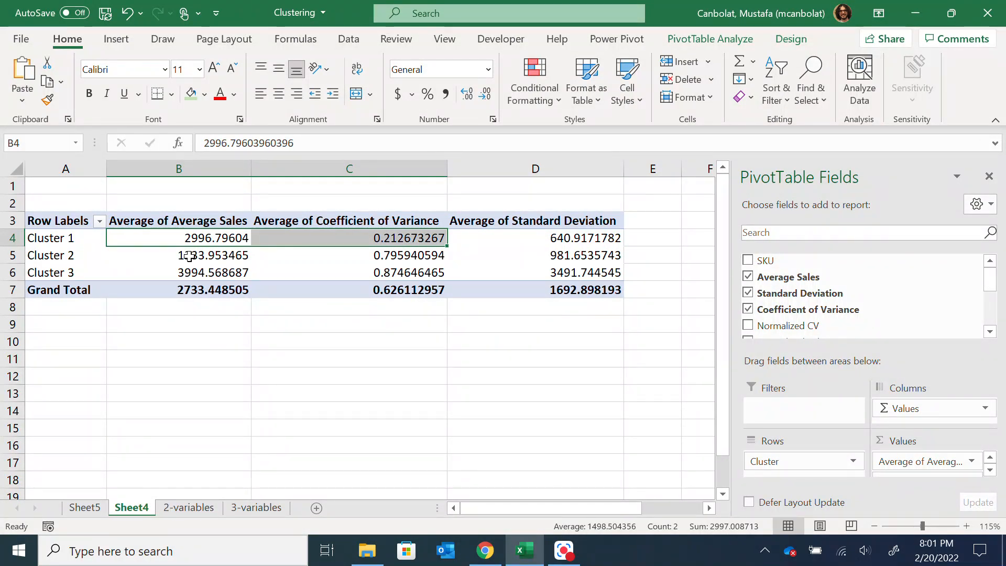
Examine the 3-variables sheet's layout, including the SKU data, the four cluster center rows, the within-cluster distances and the total distance
click(90, 513)
click(189, 507)
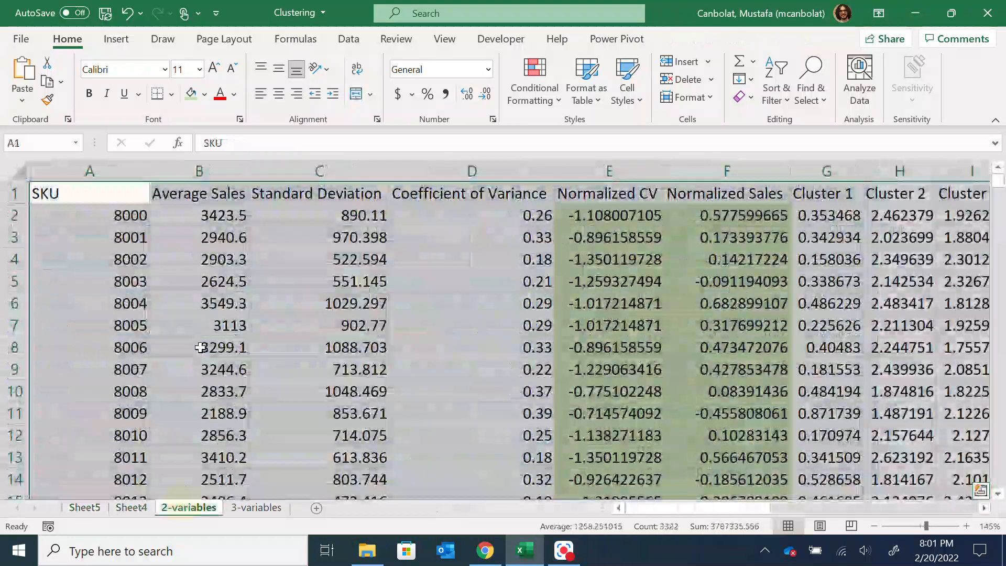
click(242, 509)
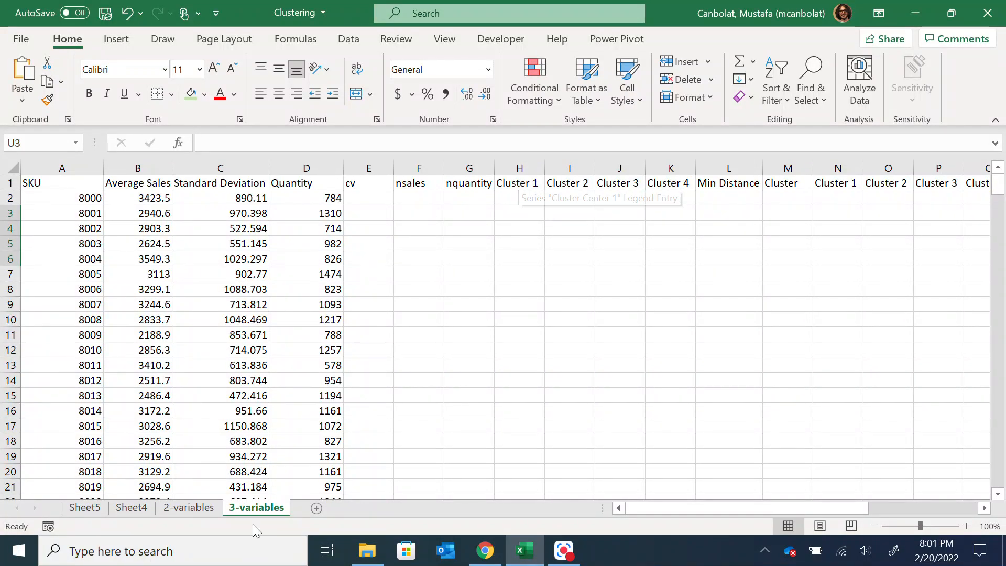
drag(652, 510, 725, 510)
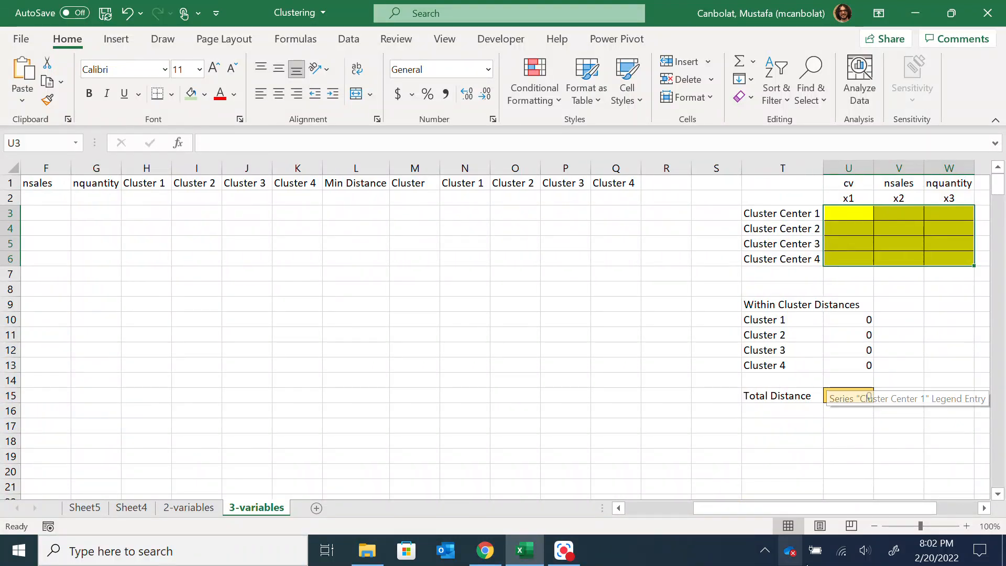
drag(795, 508, 795, 507)
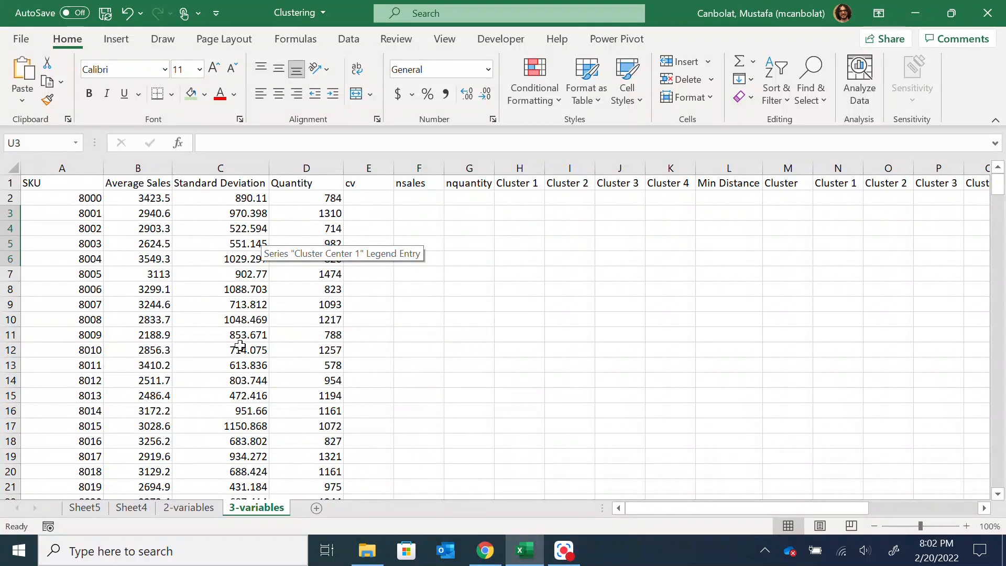
drag(640, 511, 731, 508)
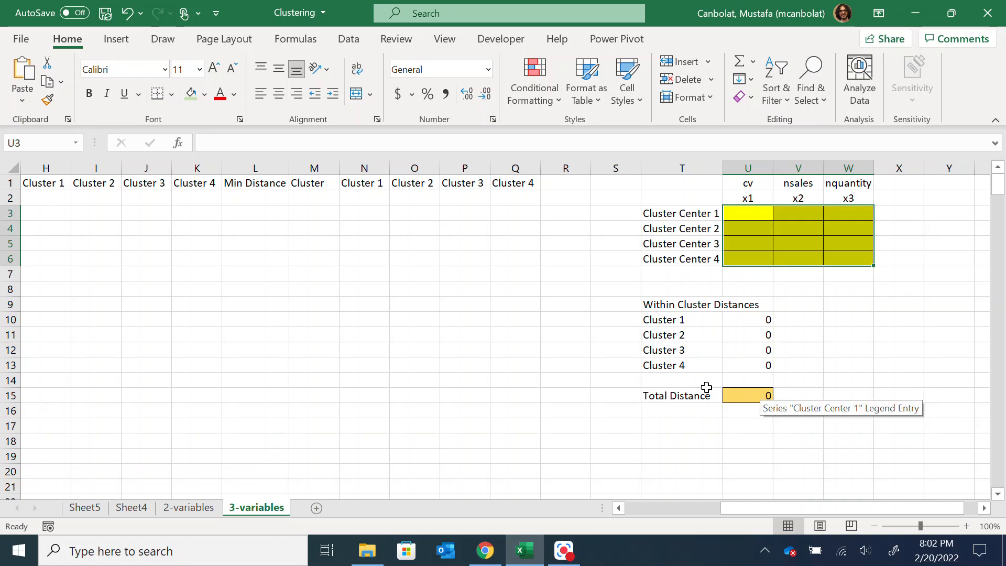
drag(743, 514, 645, 514)
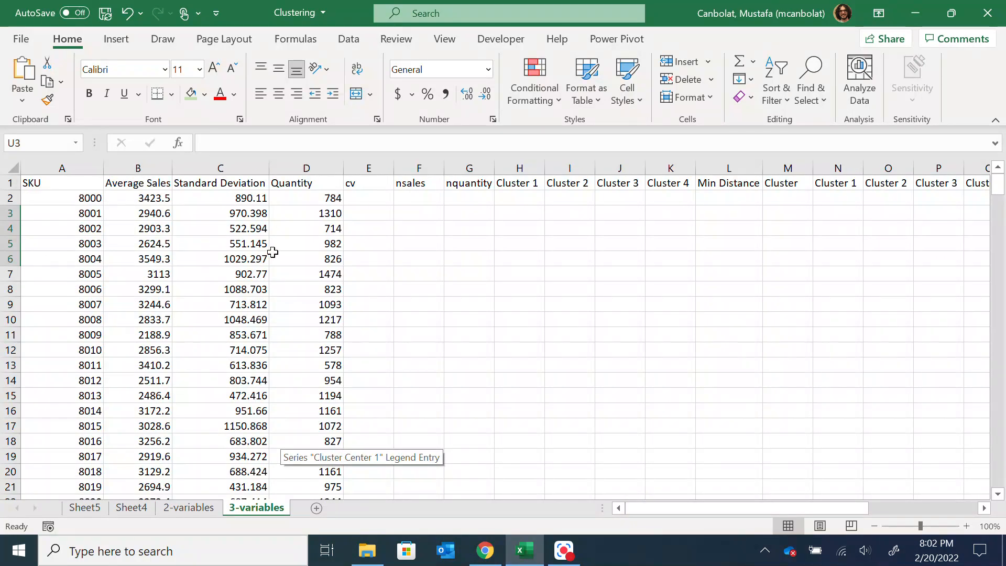
Compare the 3-variables sheet with the 2-variables sheet, checking the latter's Coefficient of Variance column
click(160, 511)
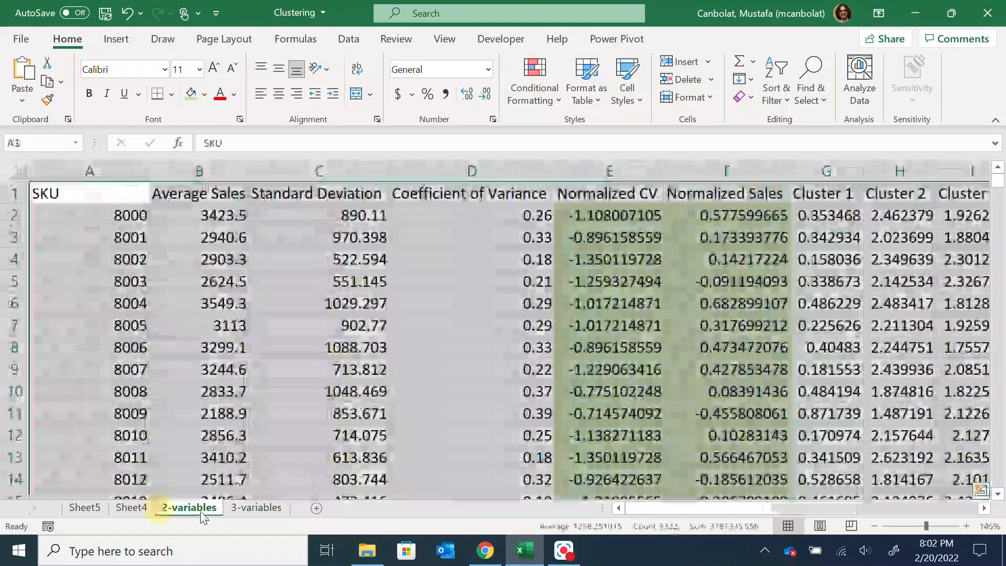
click(256, 508)
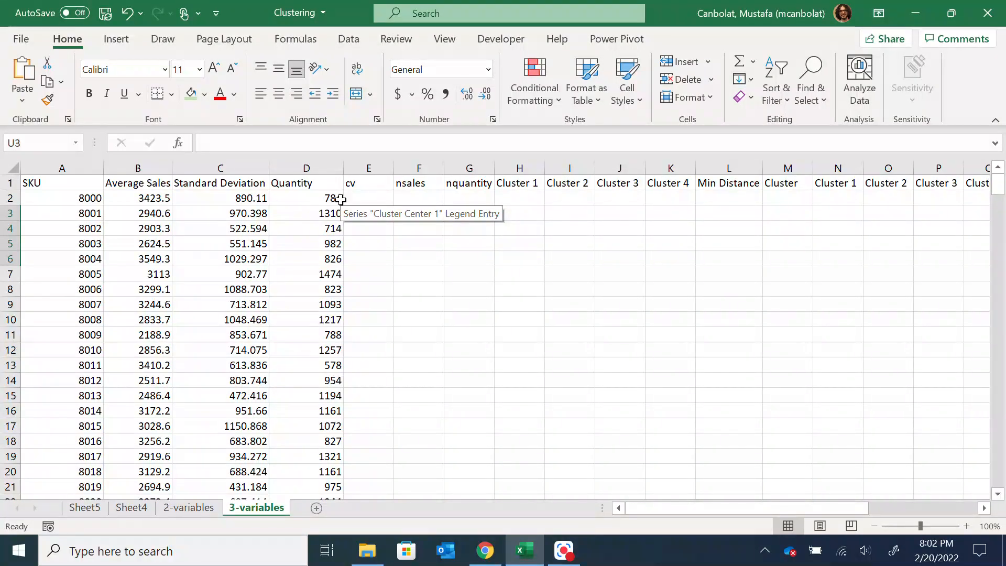
click(207, 511)
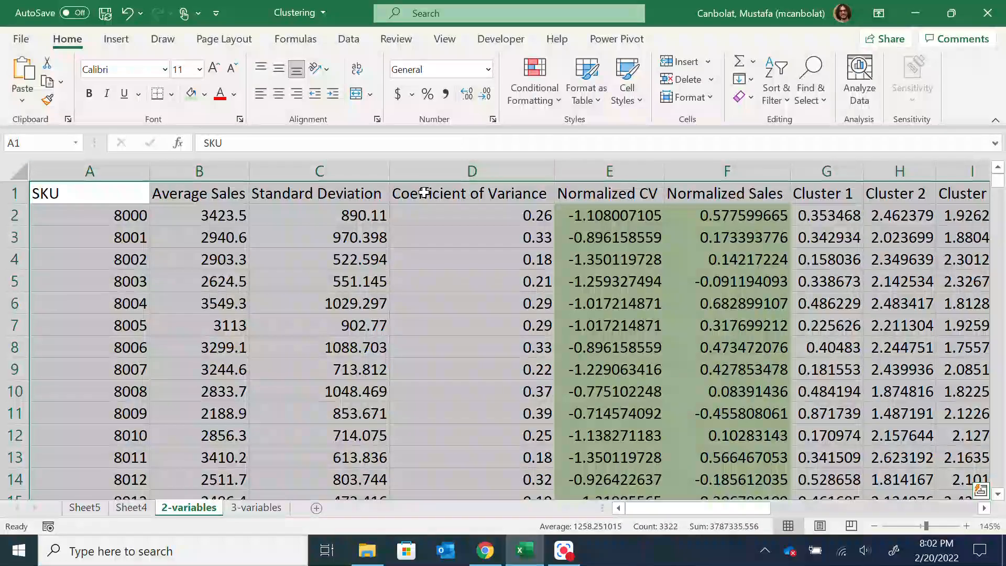
click(423, 193)
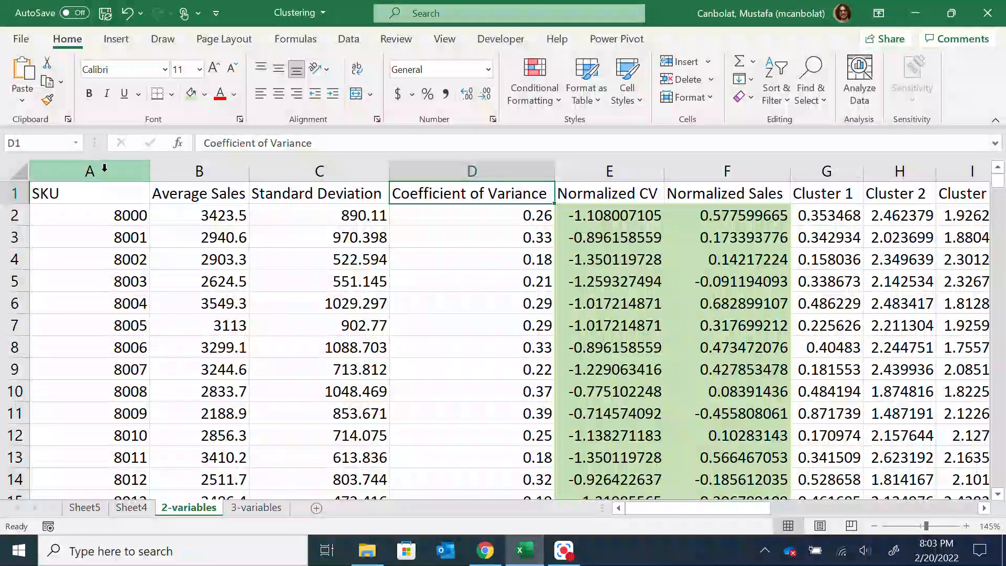
mouse_move(669, 507)
mouse_down()
mouse_move(720, 506)
mouse_move(669, 506)
mouse_up()
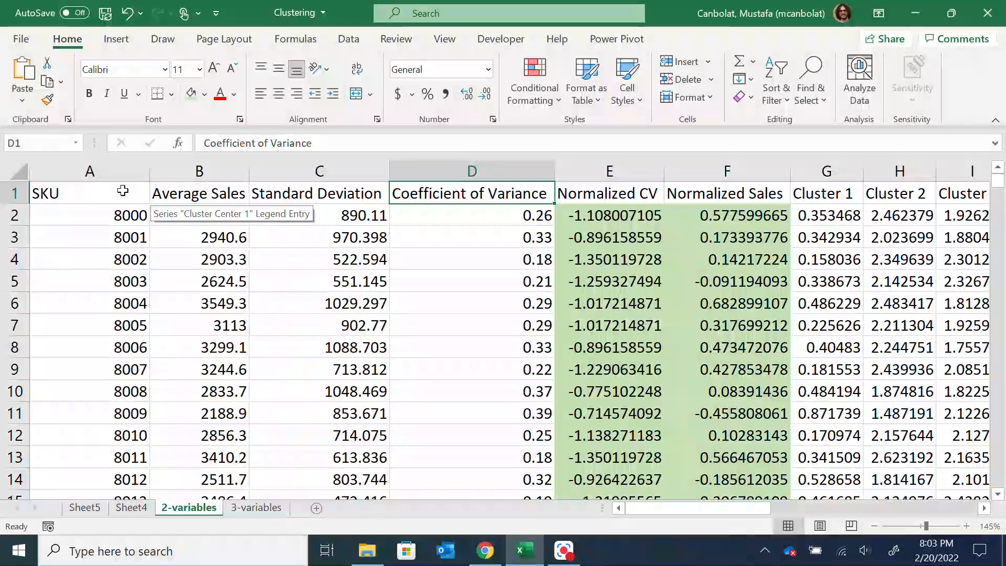
click(563, 550)
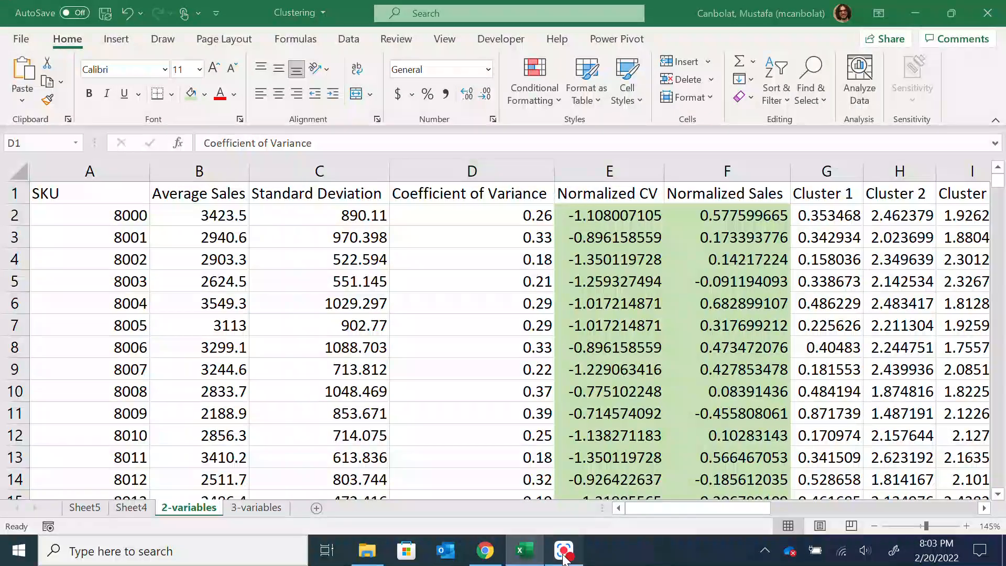